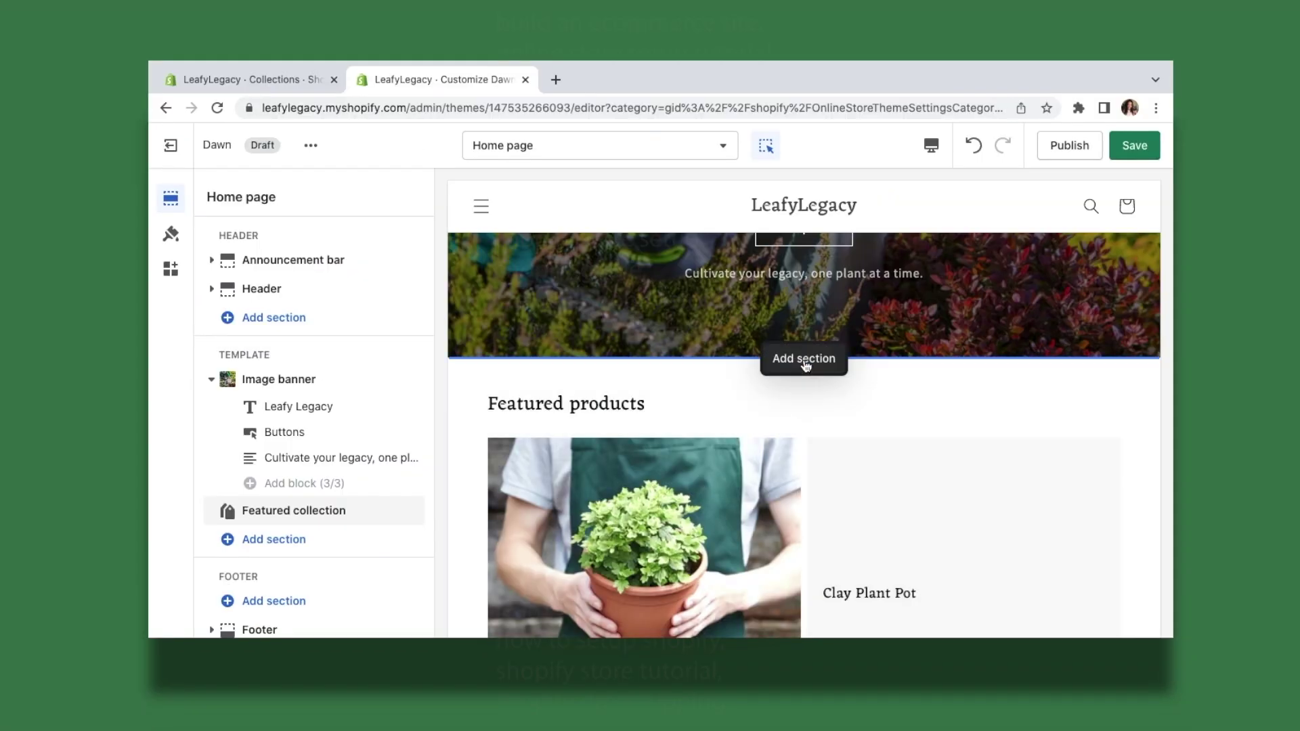
Add Featured collection, Image with text and Image banner sections, plus a new main-menu item
{"action": "left_click", "coordinate": [810, 368]}
{"action": "left_click", "coordinate": [928, 348]}
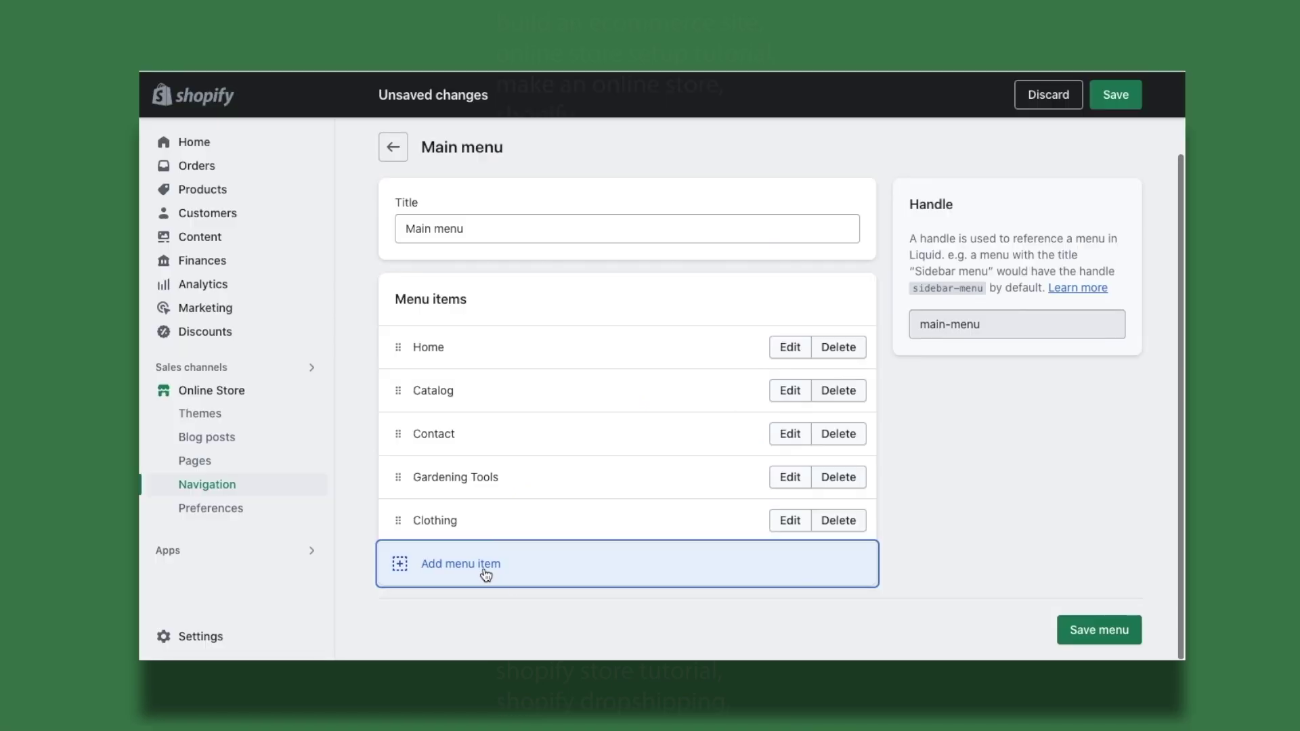
{"action": "left_click", "coordinate": [484, 566]}
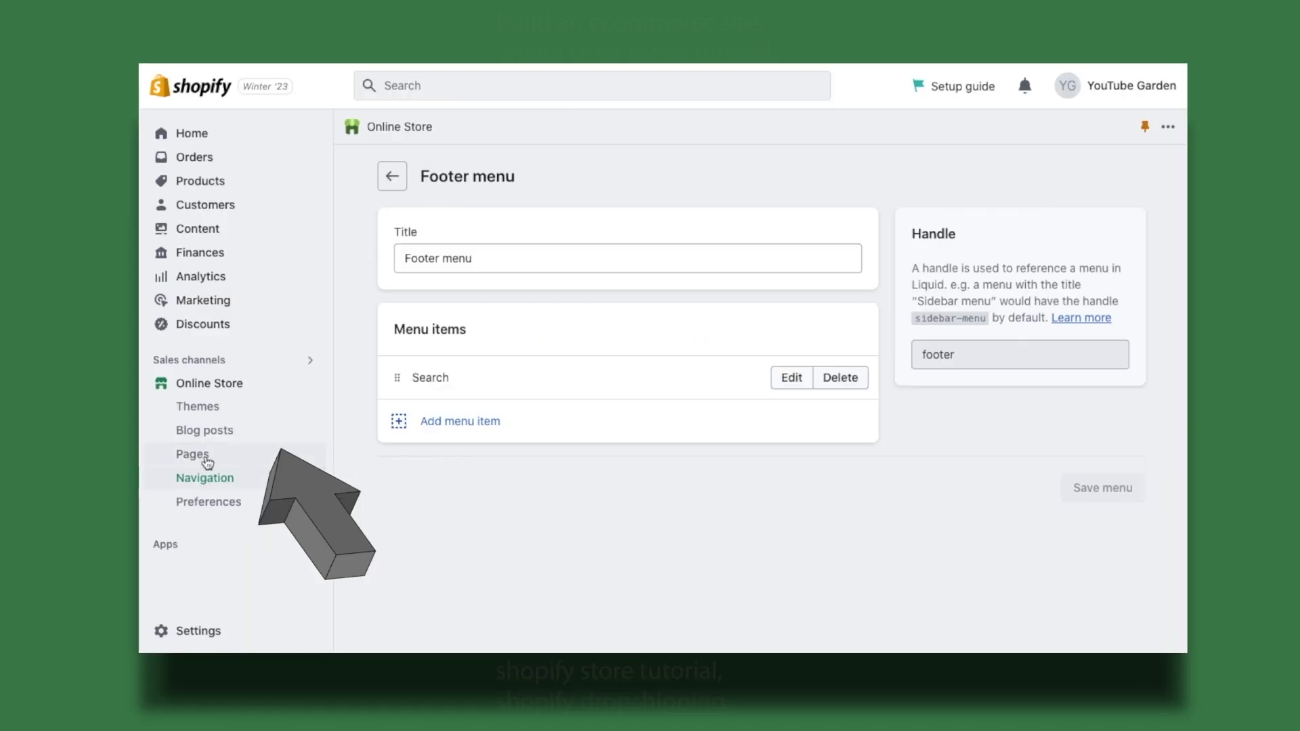
{"action": "left_click", "coordinate": [291, 466]}
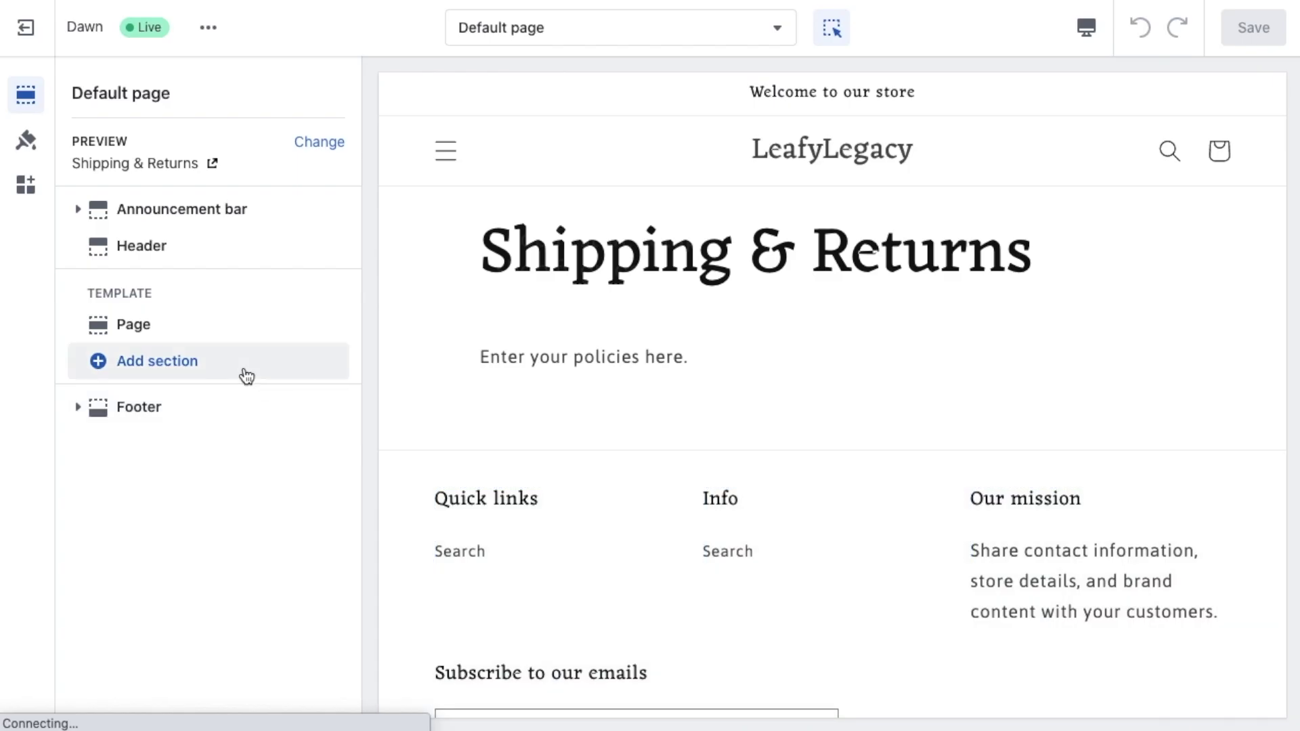
{"action": "left_click", "coordinate": [247, 377]}
{"action": "left_click", "coordinate": [440, 499]}
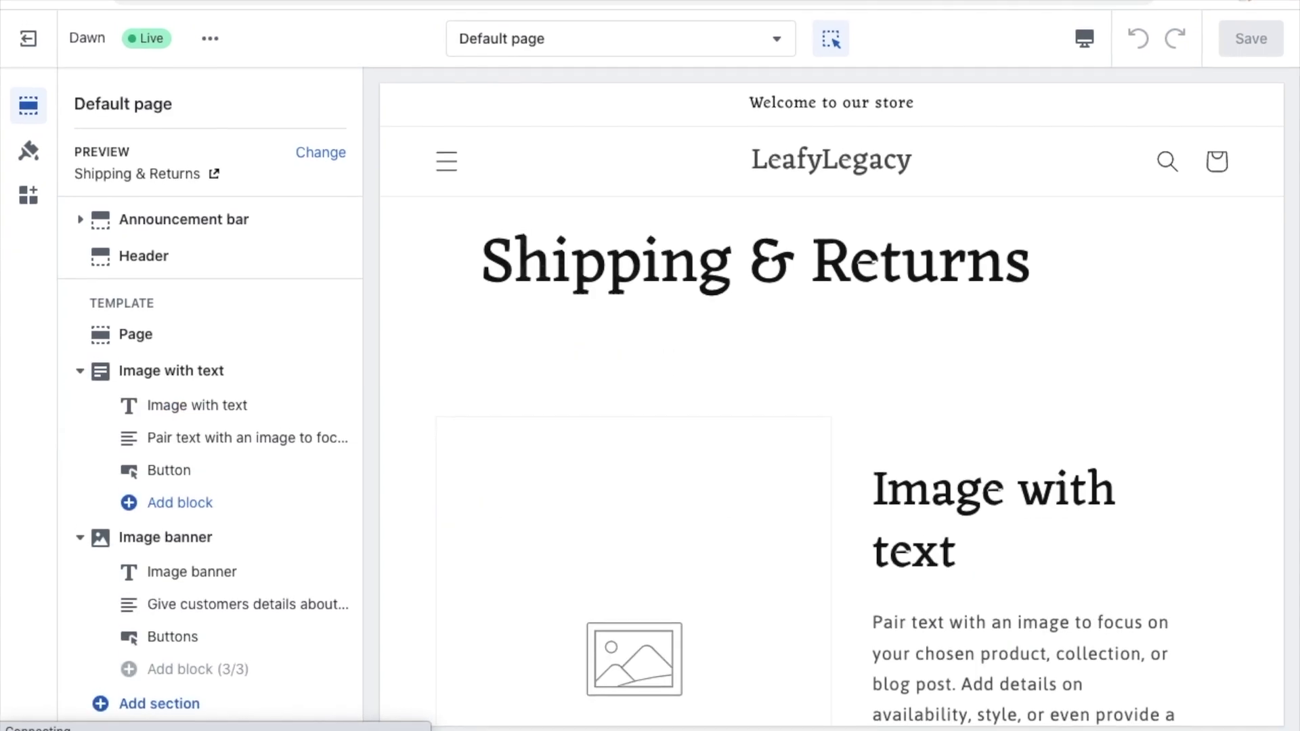
Switch to the product page template and remove the storefront password
{"action": "left_click", "coordinate": [543, 6]}
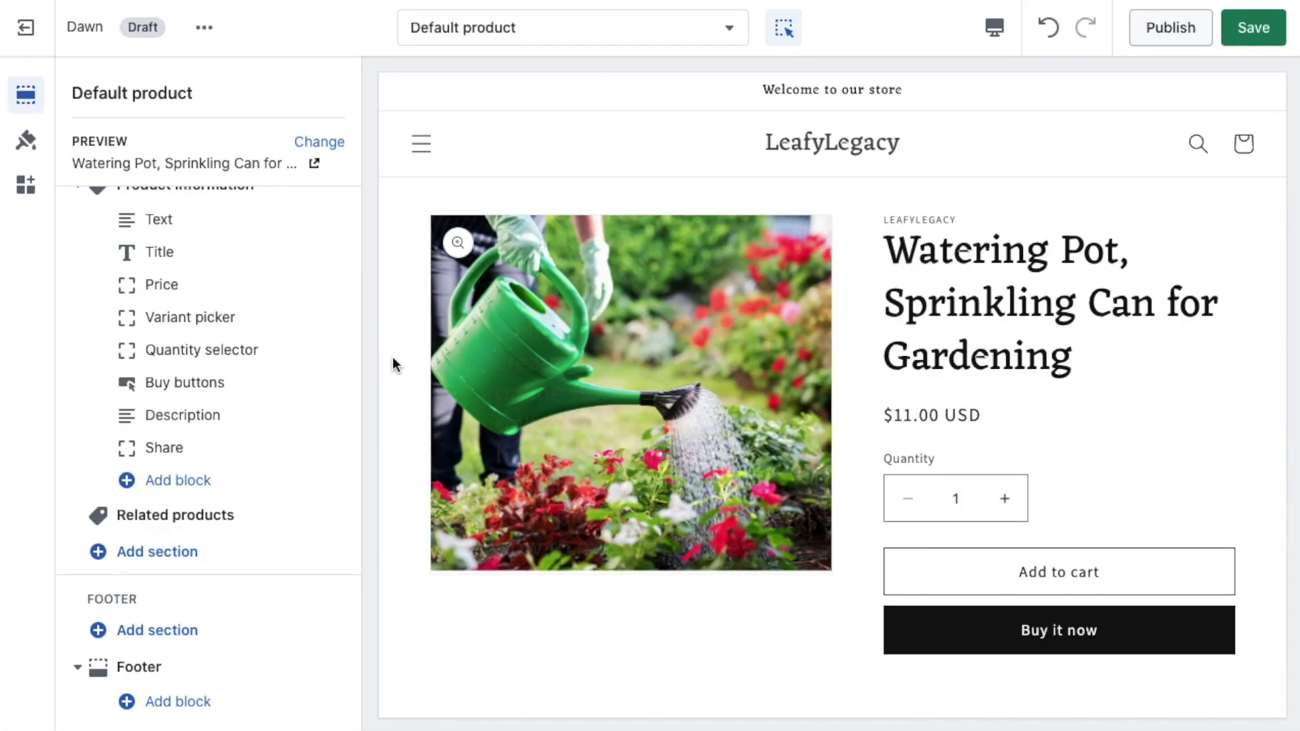
{"action": "scroll", "coordinate": [392, 358], "scroll_direction": "down", "scroll_amount": 15}
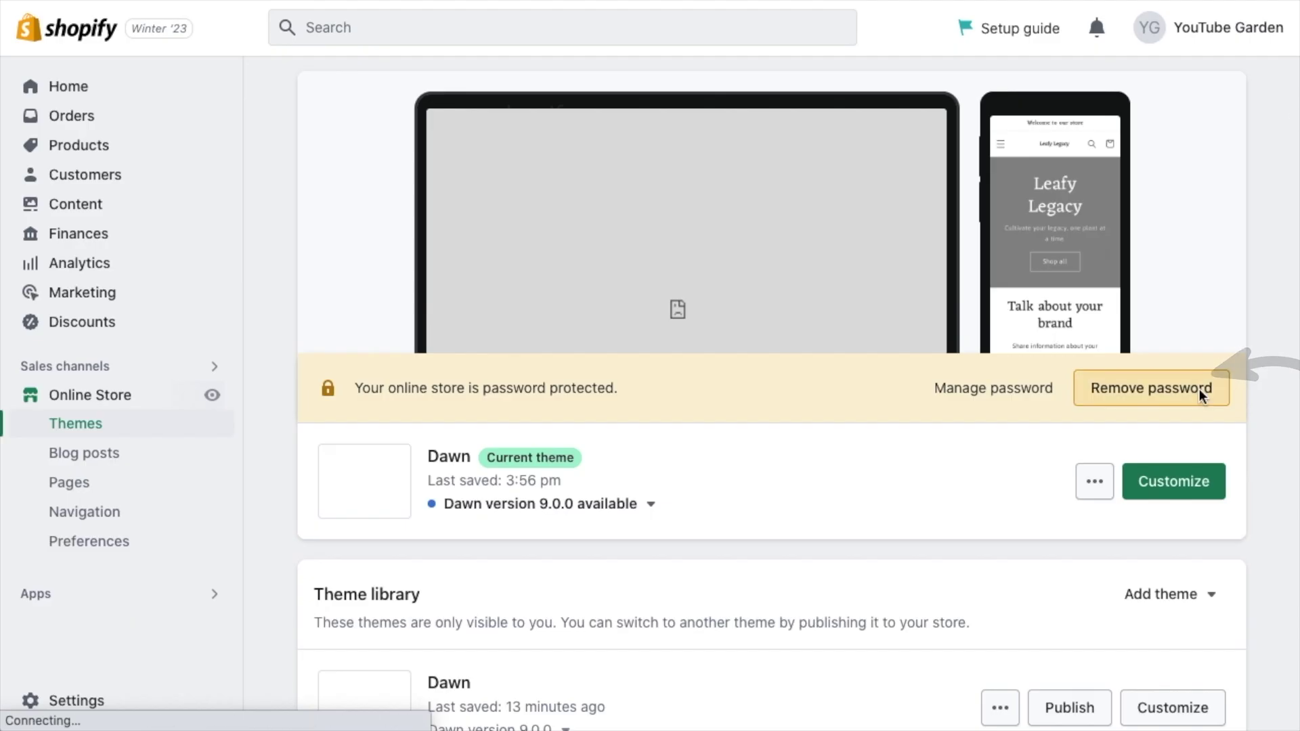
{"action": "left_click", "coordinate": [1151, 388]}
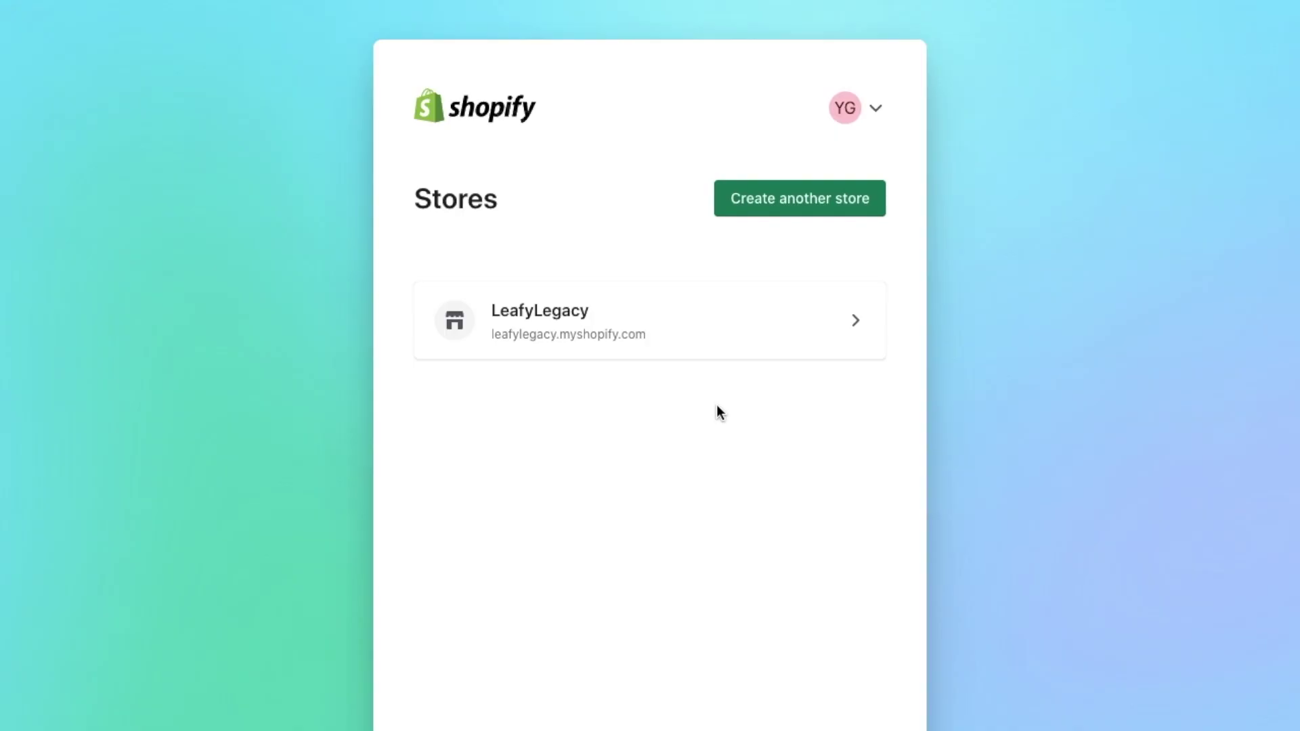
Open the LeafyLegacy store admin and browse the Theme Store
{"action": "left_click", "coordinate": [663, 360]}
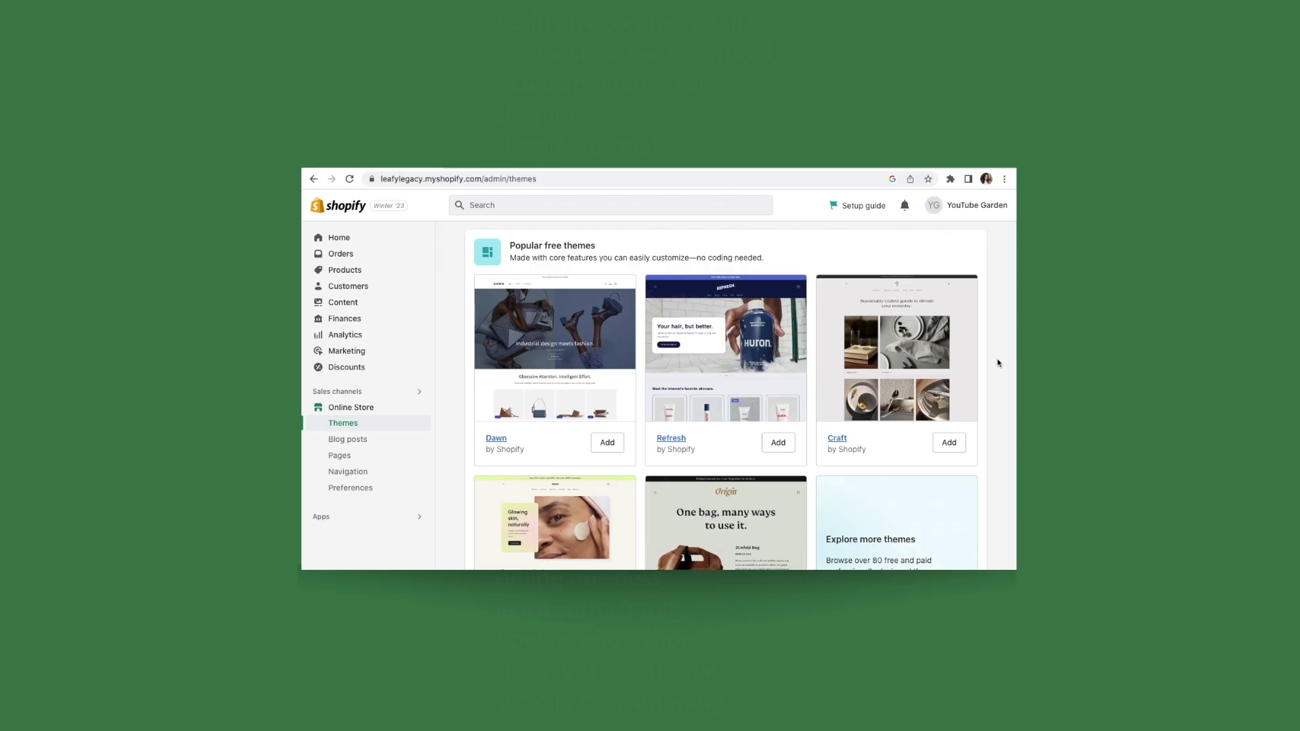
{"action": "scroll", "coordinate": [998, 363], "scroll_direction": "down", "scroll_amount": 3}
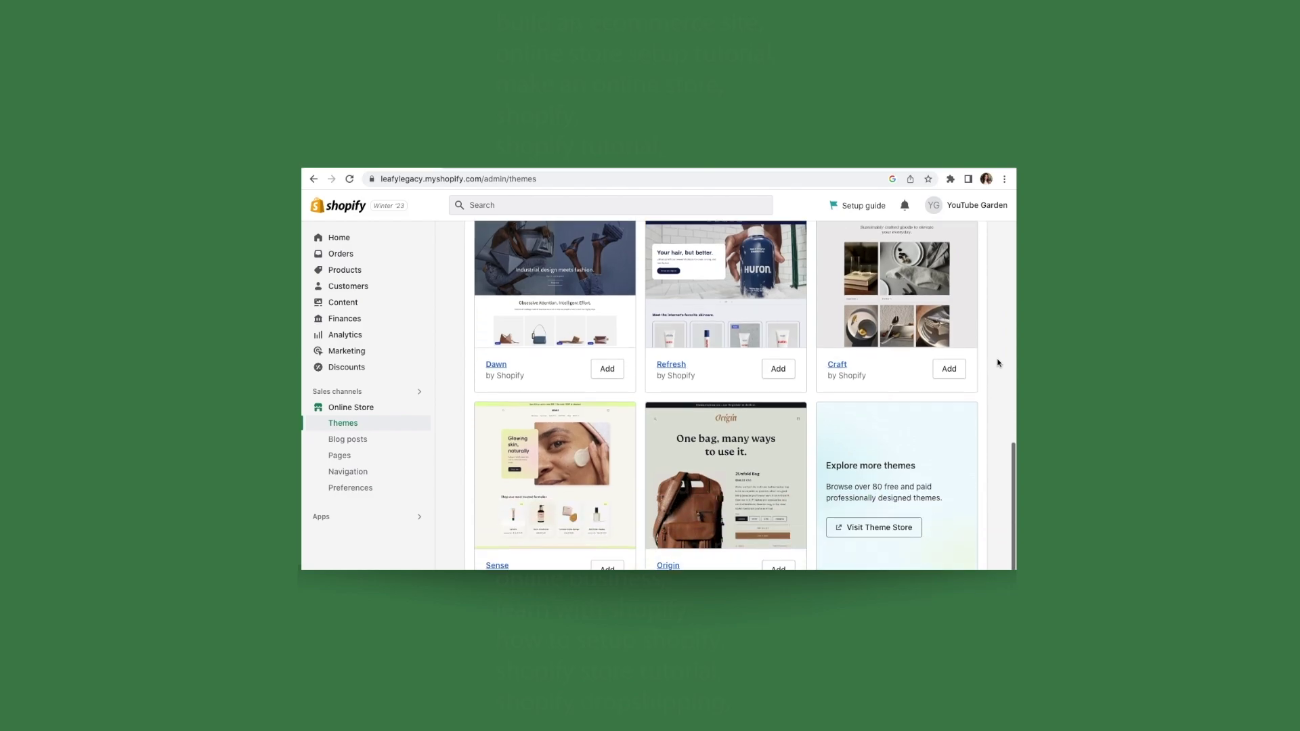
{"action": "left_click", "coordinate": [910, 499]}
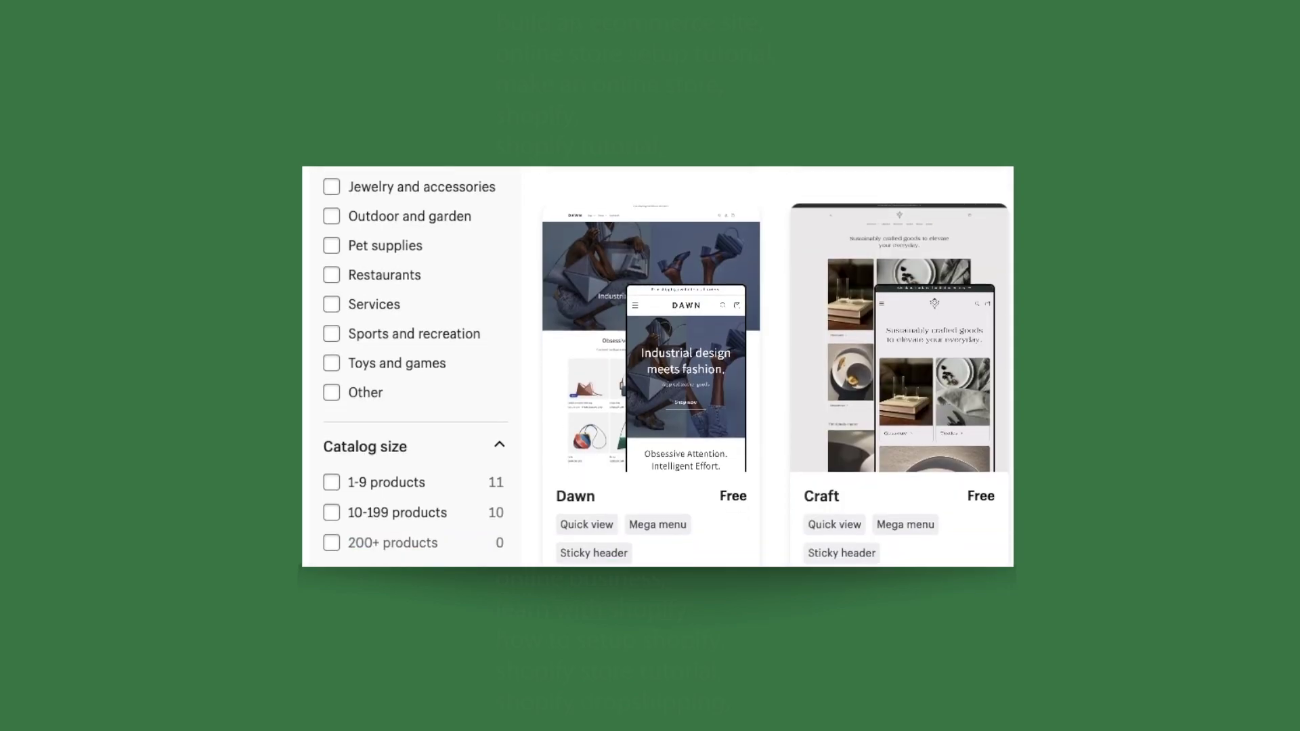
{"action": "scroll", "coordinate": [657, 366], "scroll_direction": "down", "scroll_amount": 1}
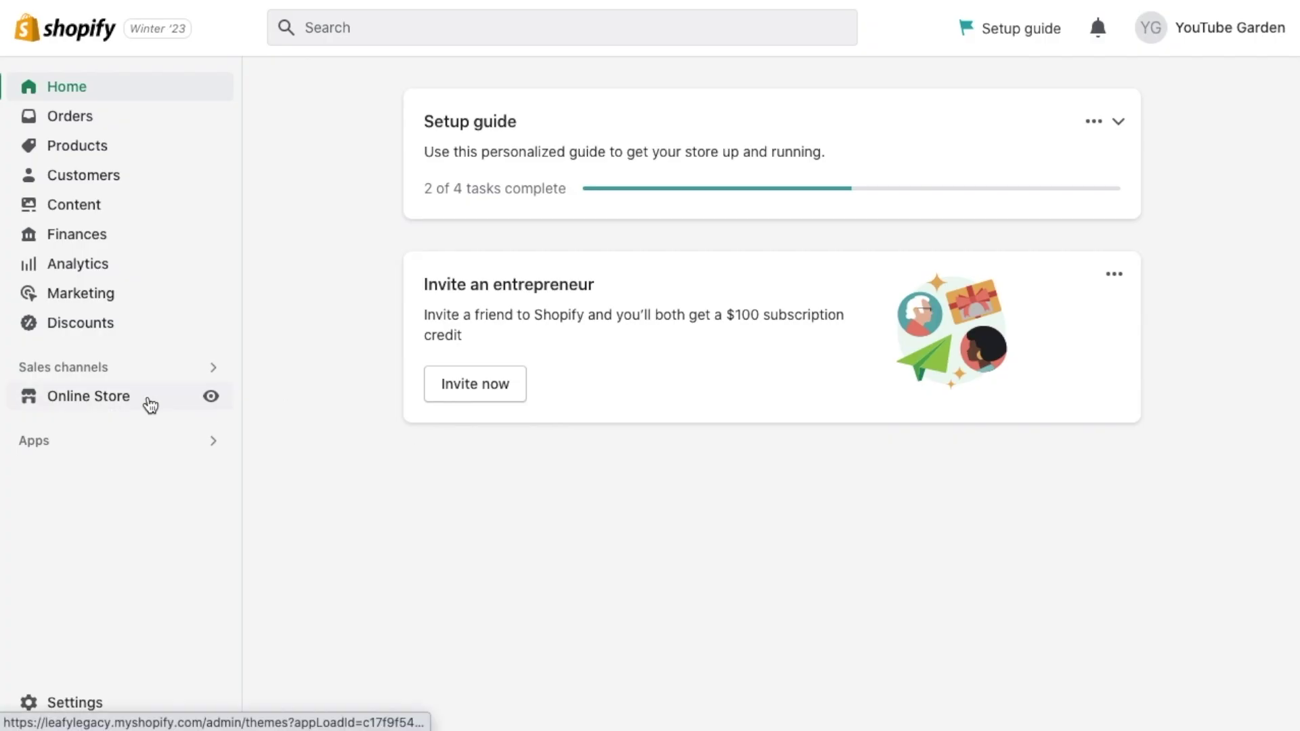
Add the free Dawn theme (version 9.0.0) to the store's theme library
{"action": "left_click", "coordinate": [151, 404]}
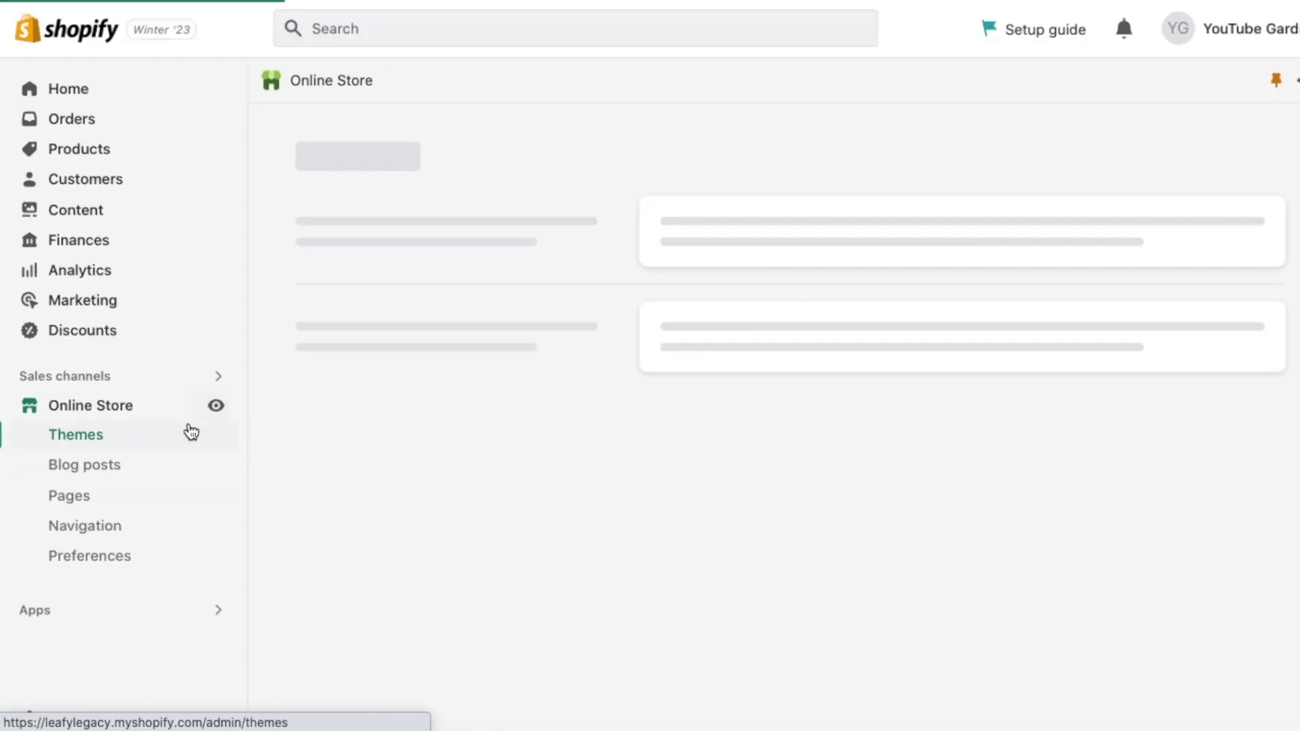
{"action": "scroll", "coordinate": [1277, 482], "scroll_direction": "down", "scroll_amount": 6}
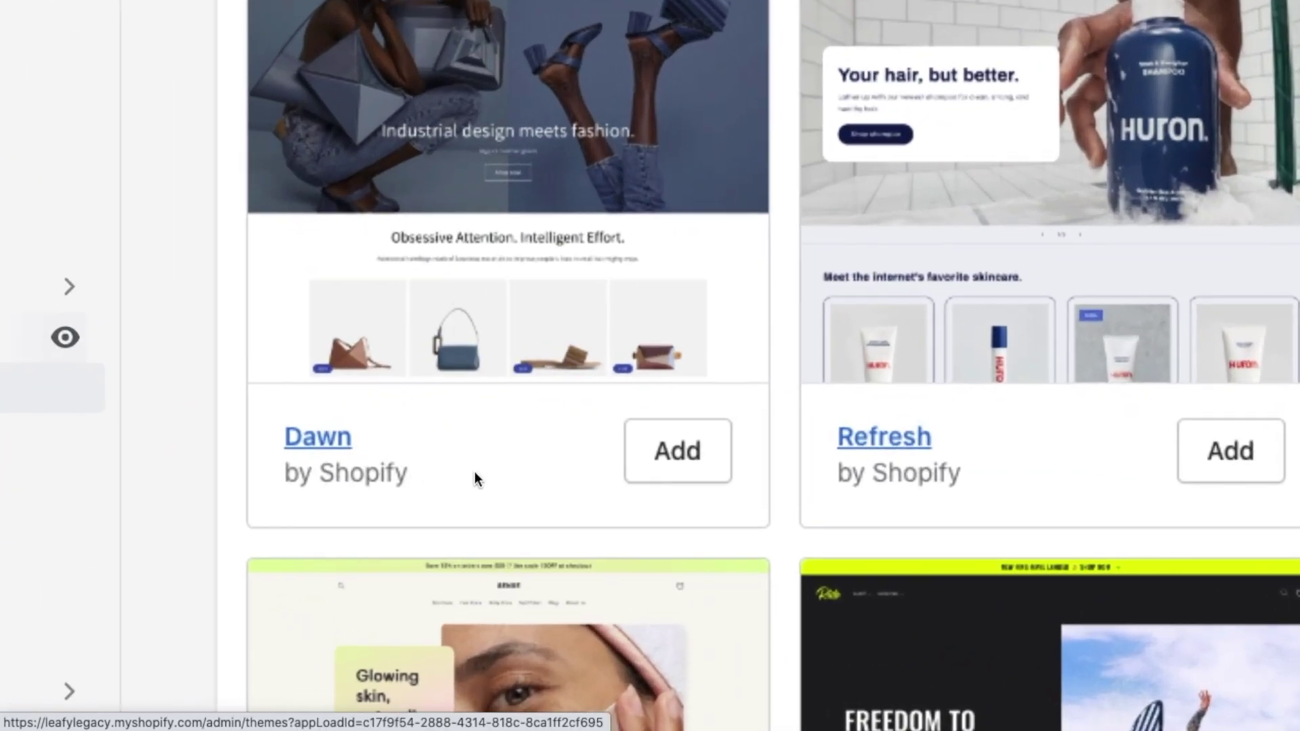
{"action": "scroll", "coordinate": [444, 479], "scroll_direction": "up", "scroll_amount": 2}
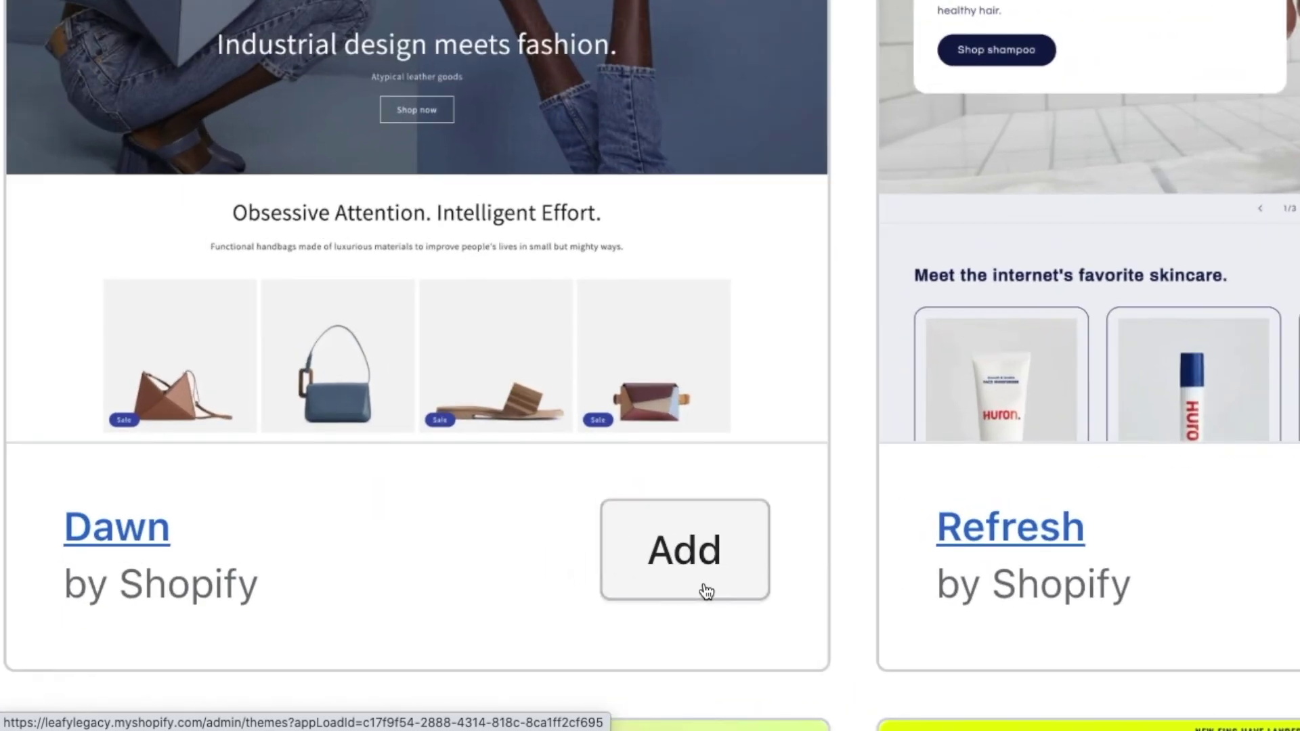
{"action": "left_click", "coordinate": [704, 588]}
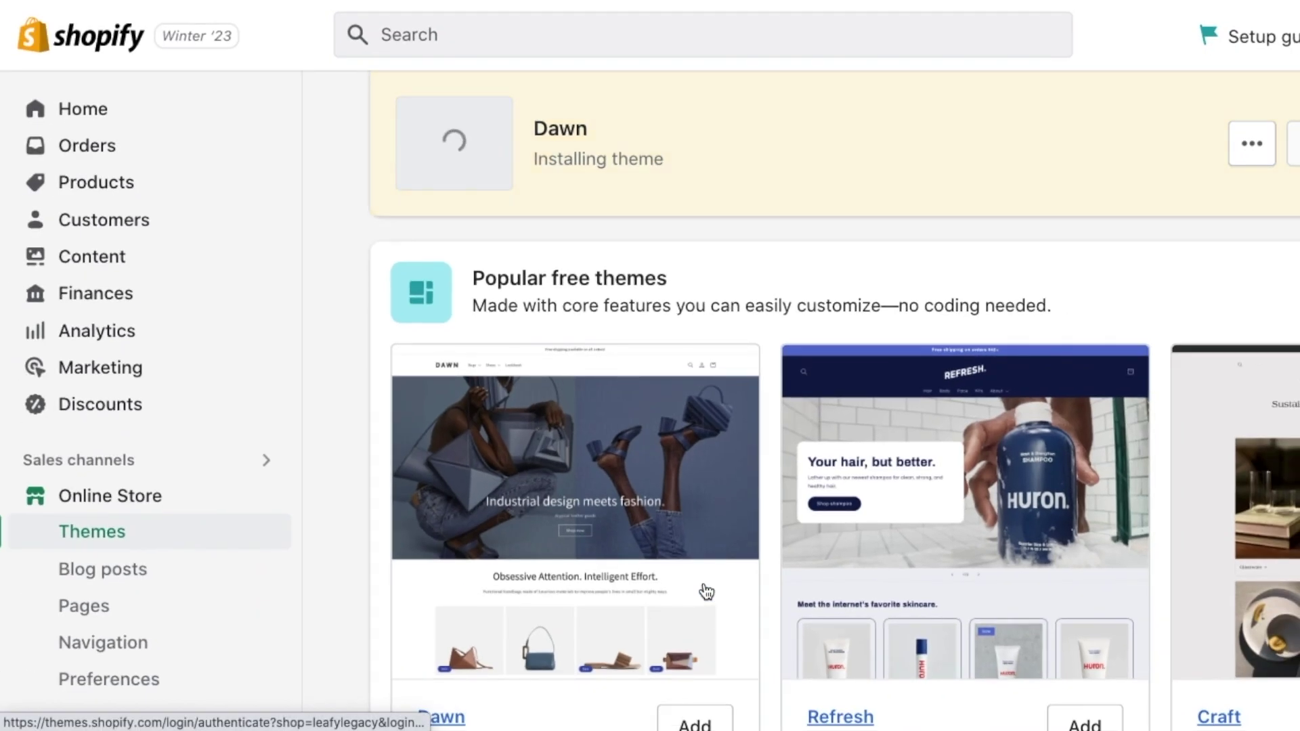
{"action": "scroll", "coordinate": [1111, 619], "scroll_direction": "up", "scroll_amount": 1}
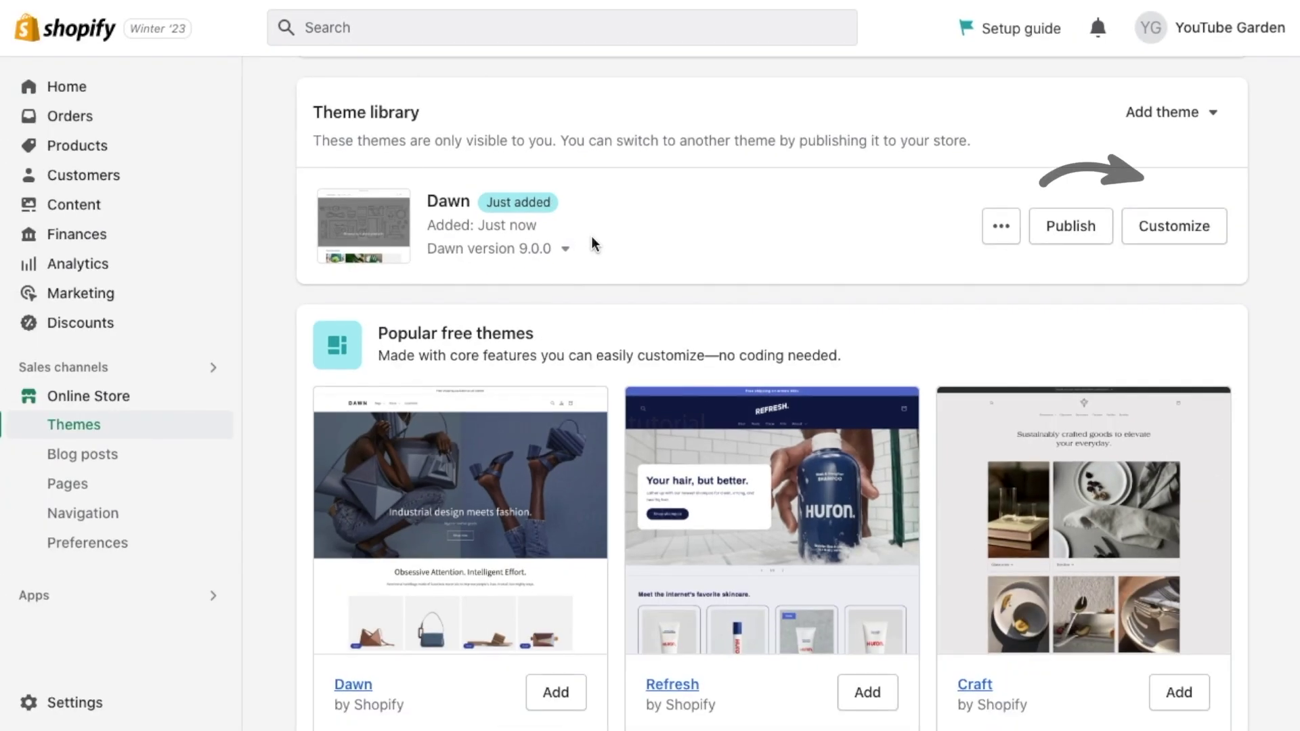
{"action": "right_click", "coordinate": [1160, 242]}
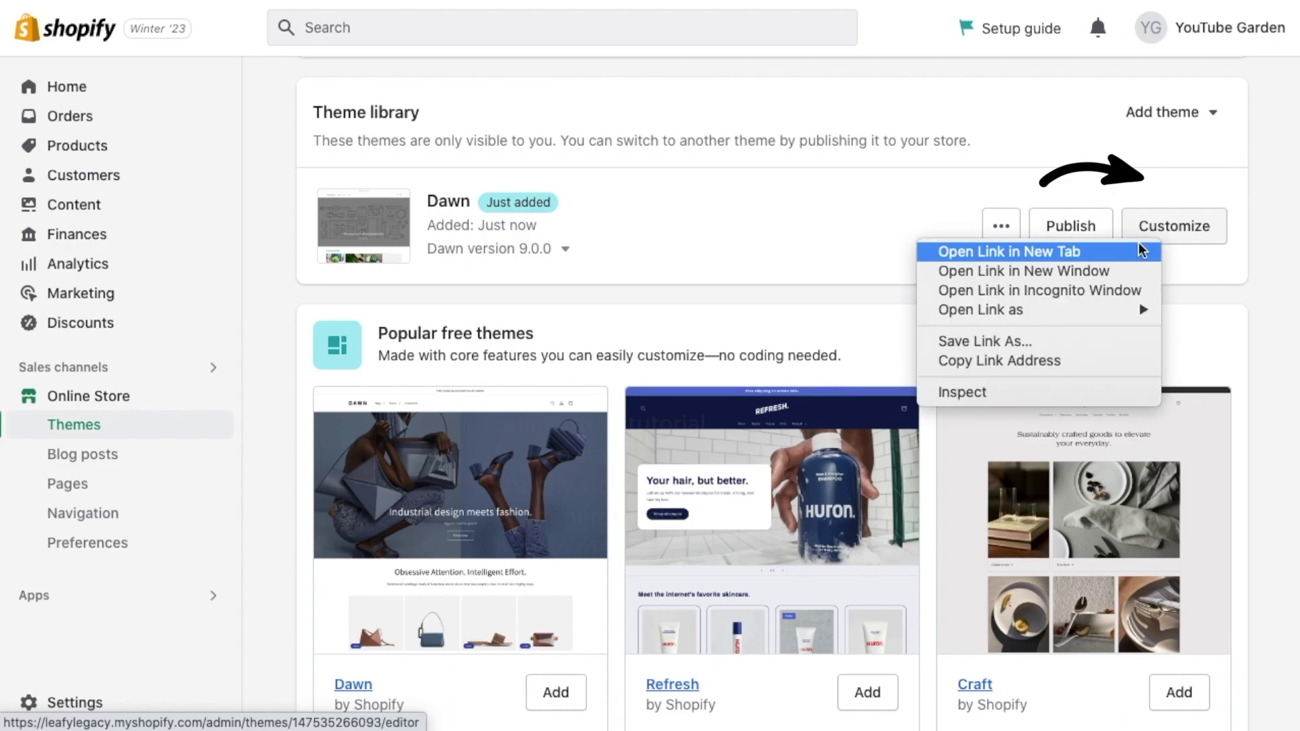
Open the Dawn theme editor and review the theme colour settings
{"action": "left_click", "coordinate": [1094, 252]}
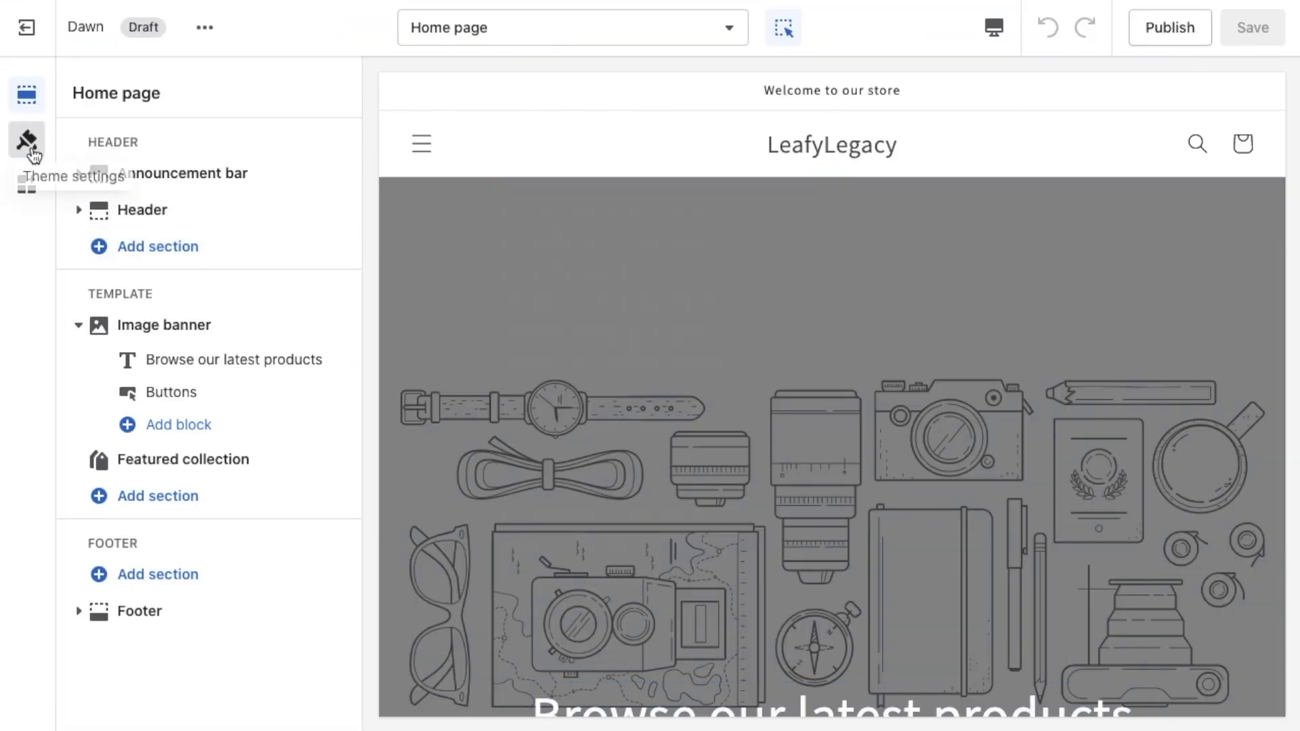
{"action": "left_click", "coordinate": [28, 144]}
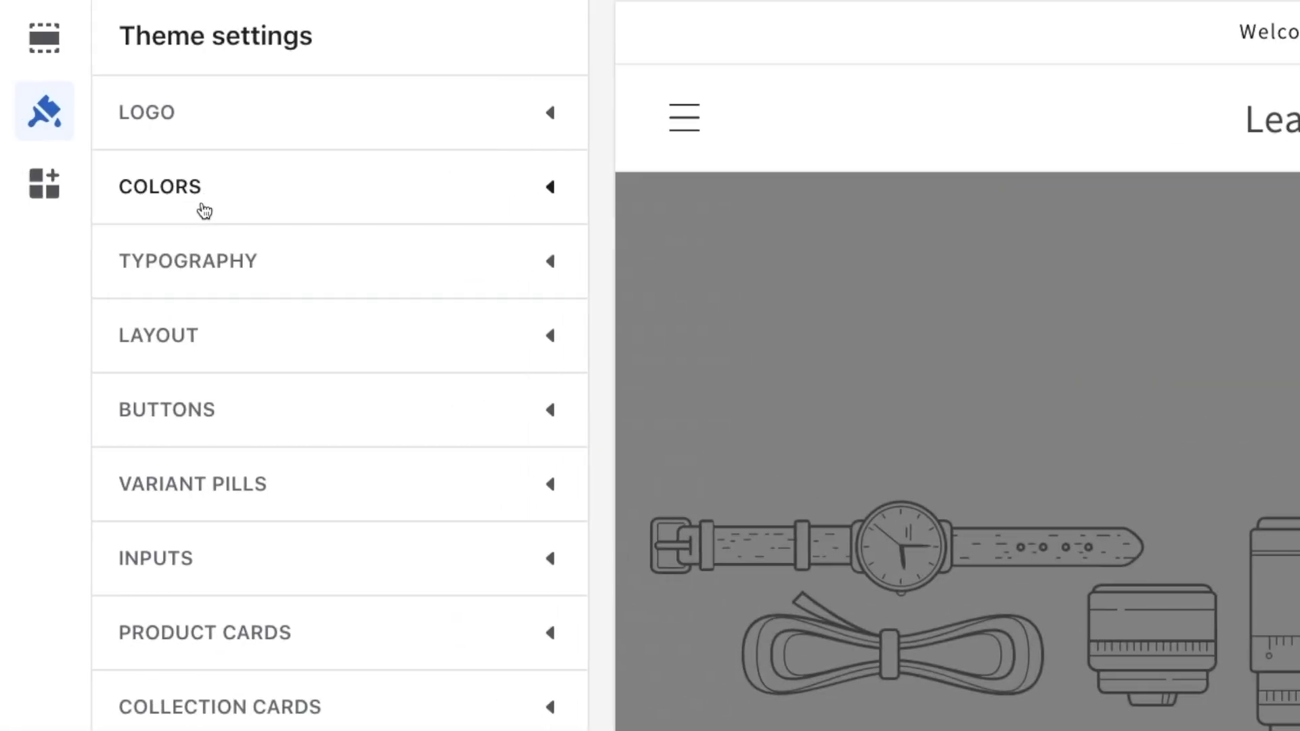
{"action": "left_click", "coordinate": [203, 211]}
{"action": "scroll", "coordinate": [255, 212], "scroll_direction": "down", "scroll_amount": 5}
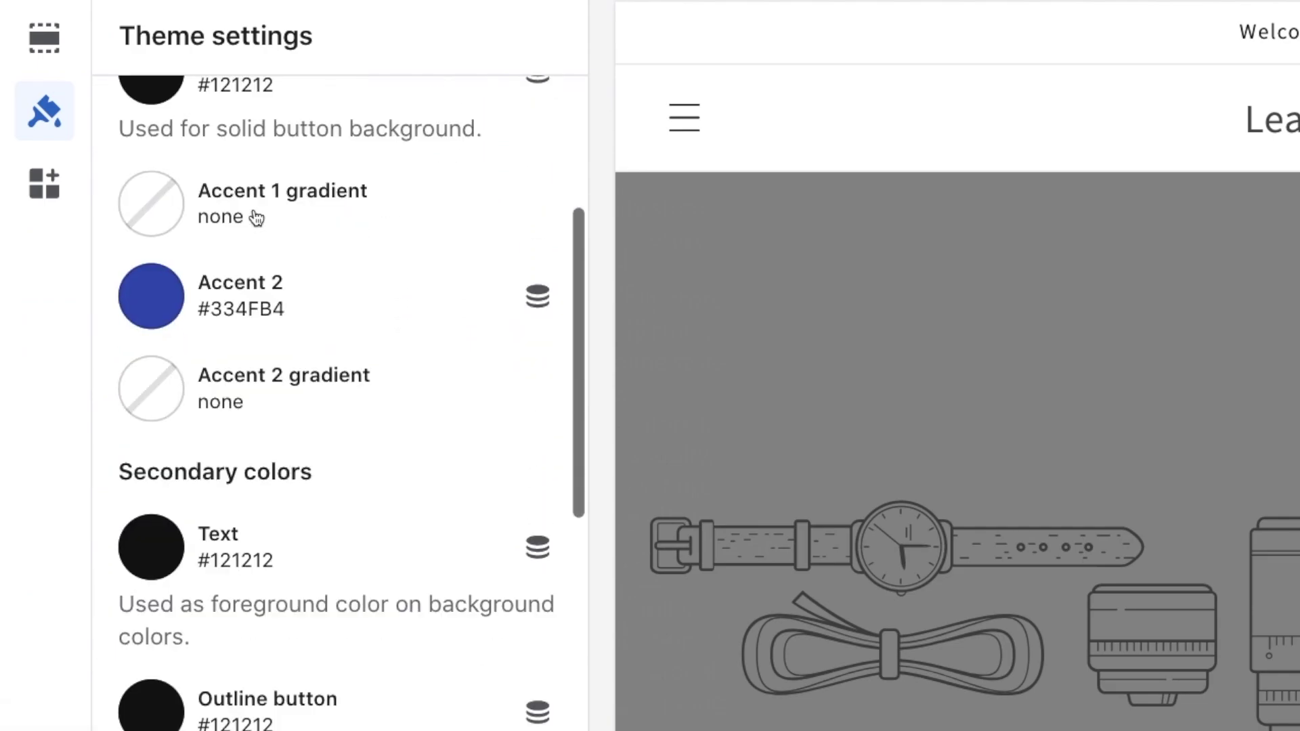
{"action": "scroll", "coordinate": [255, 216], "scroll_direction": "down", "scroll_amount": 12}
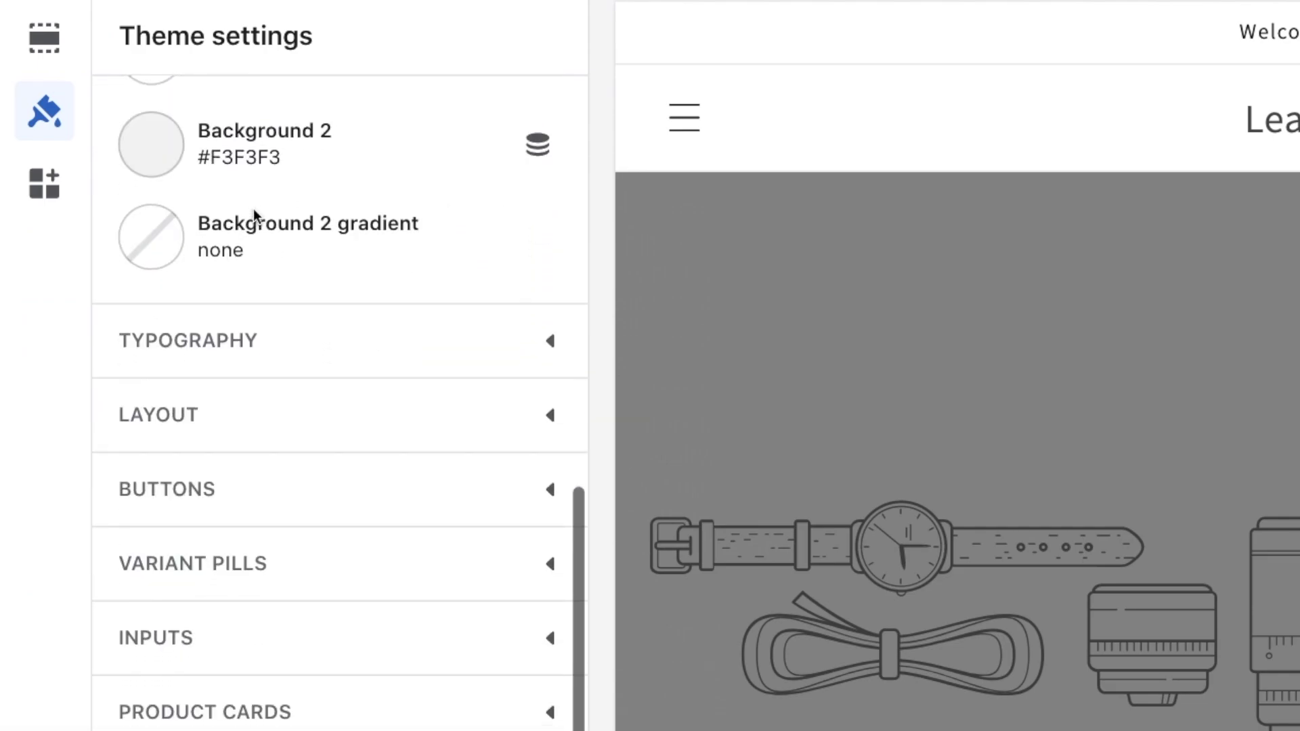
{"action": "scroll", "coordinate": [253, 209], "scroll_direction": "down", "scroll_amount": 5}
Move the Slideshow section to the top of the home template, above Image banner
{"action": "left_click", "coordinate": [548, 138]}
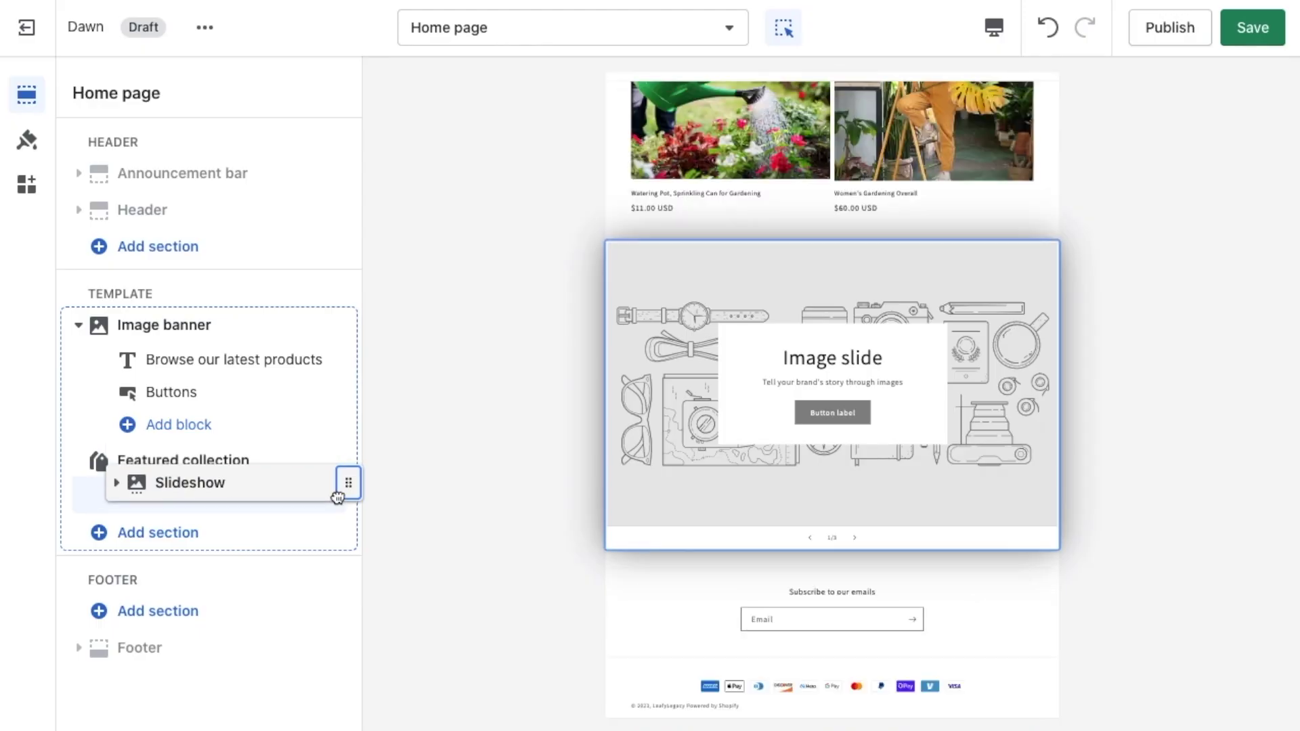
{"action": "left_click_drag", "start_coordinate": [340, 493], "coordinate": [337, 441]}
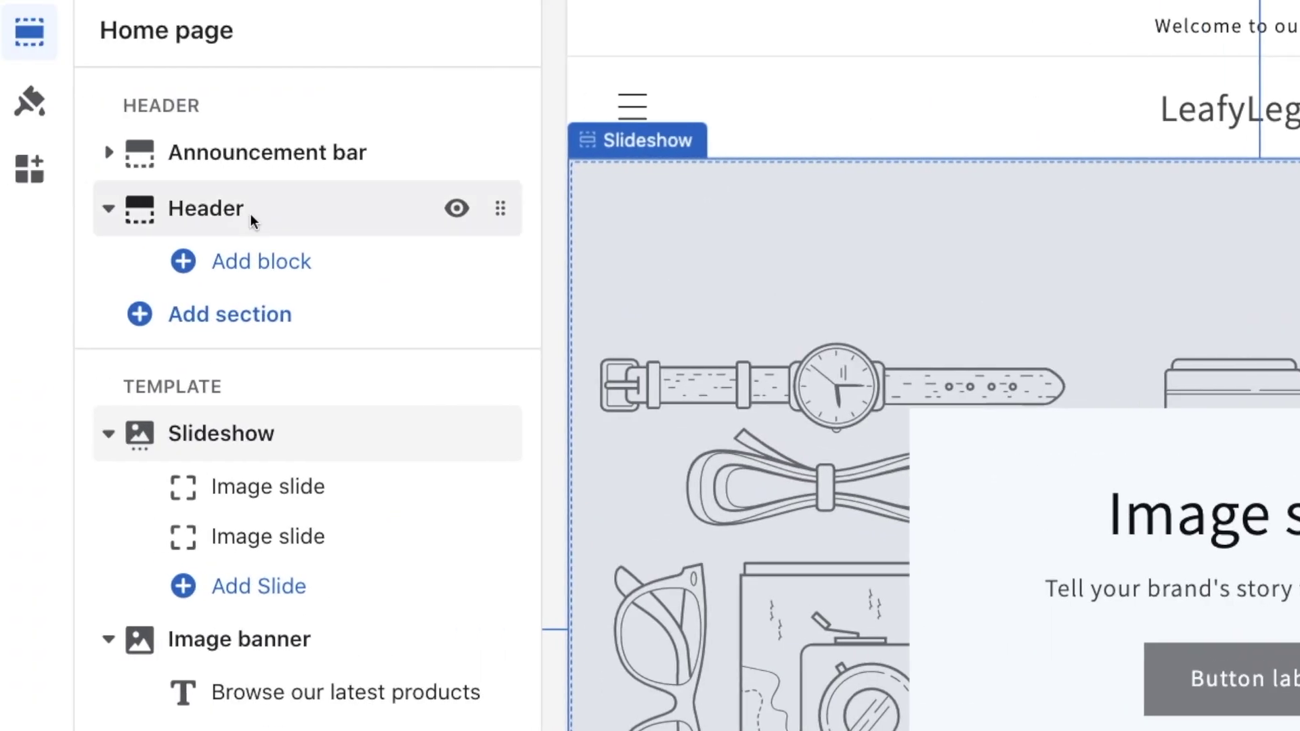
{"action": "left_click", "coordinate": [250, 214]}
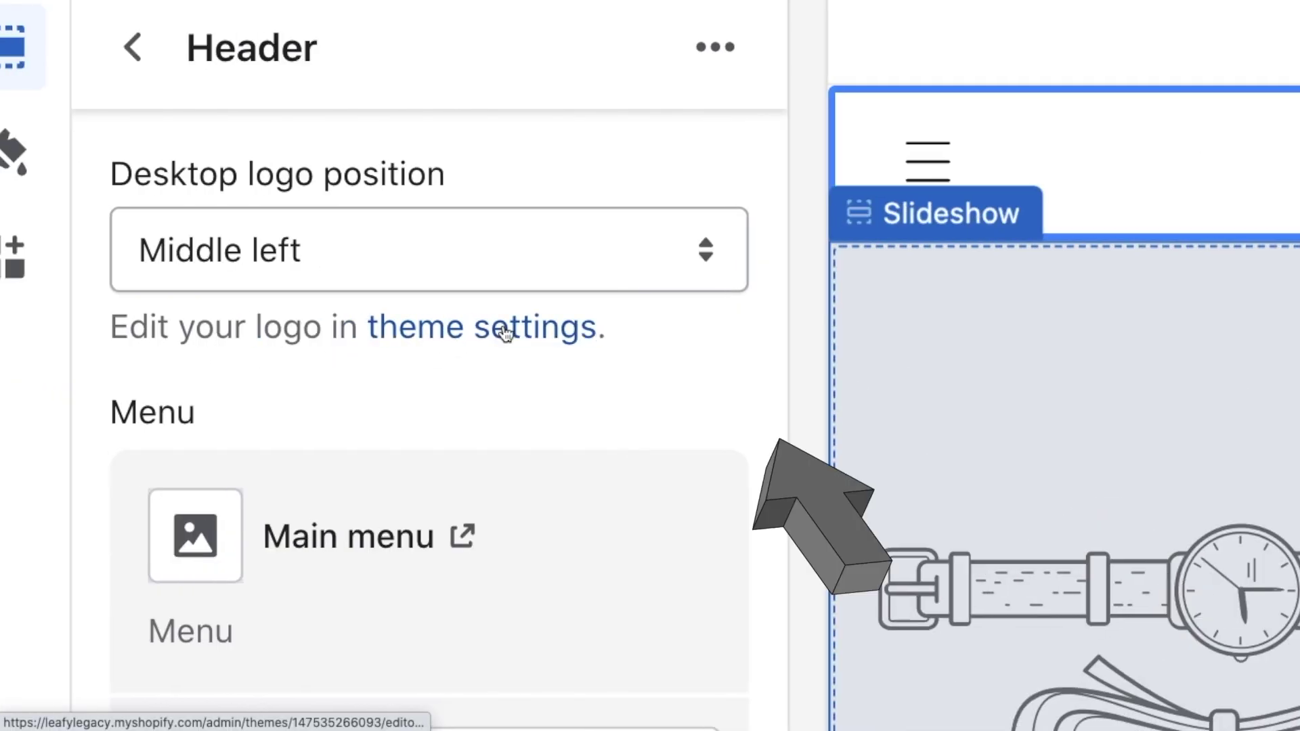
Set the Leafy_Legacy_Logo image as the Dawn theme's header logo
{"action": "left_click", "coordinate": [502, 328]}
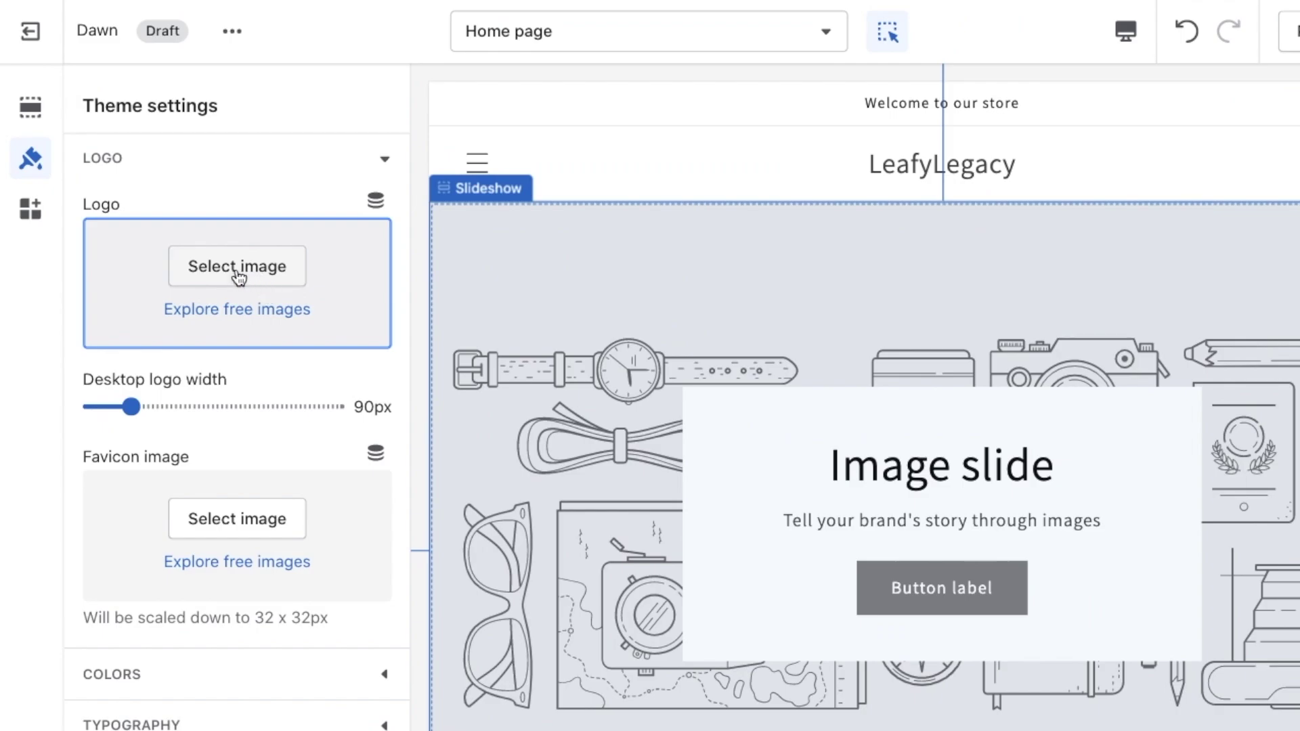
{"action": "left_click", "coordinate": [239, 275]}
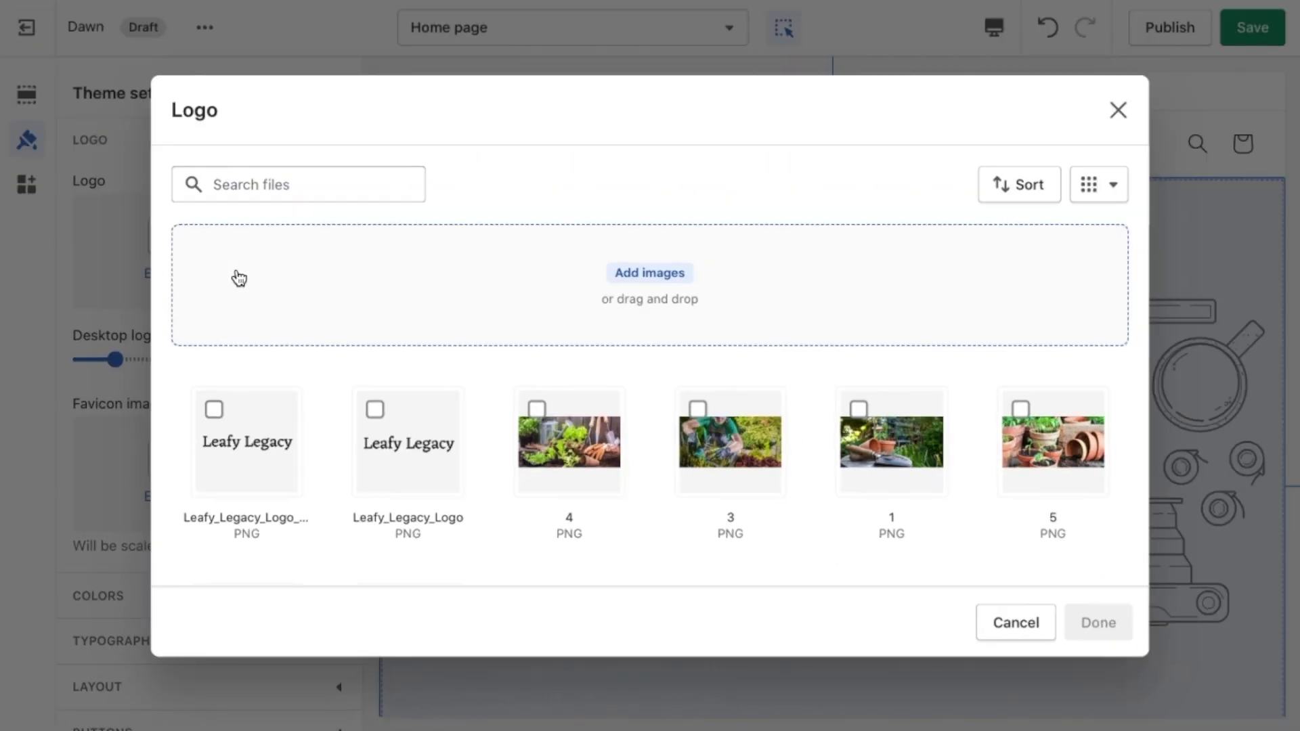
{"action": "left_click", "coordinate": [247, 433]}
{"action": "left_click", "coordinate": [1099, 622]}
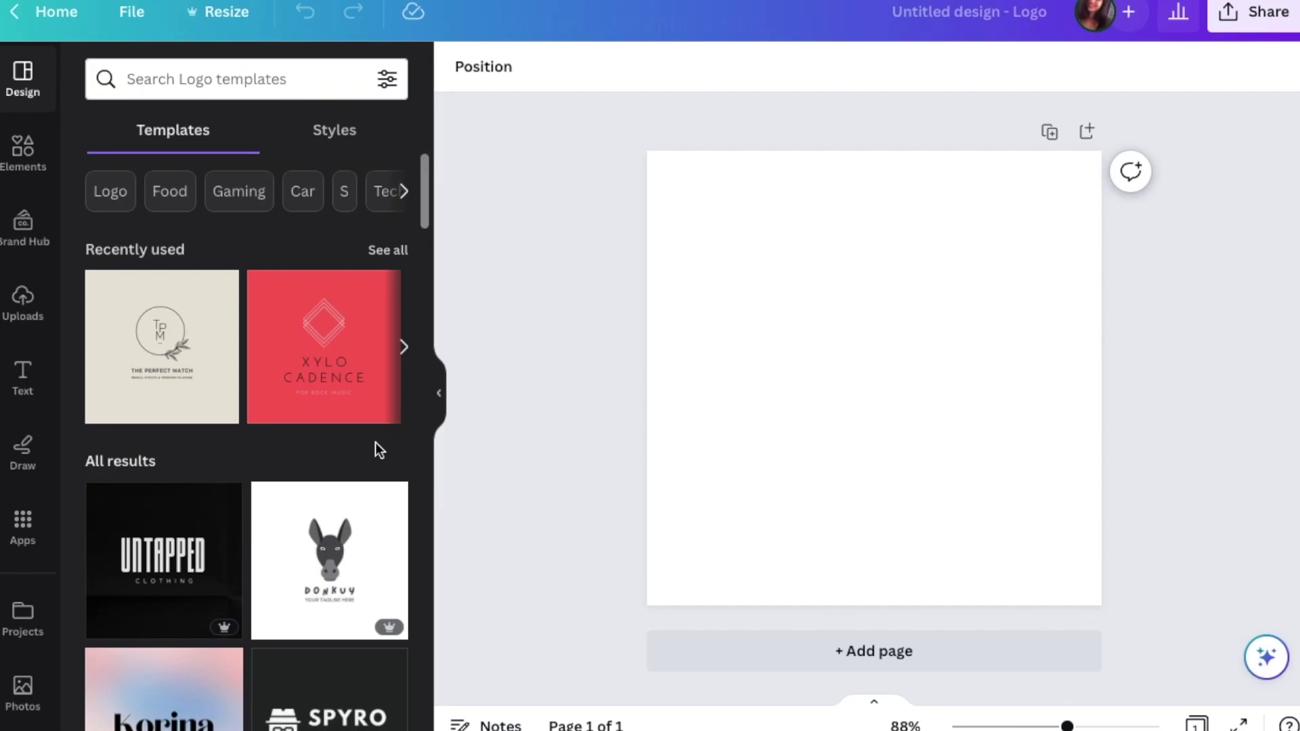
{"action": "scroll", "coordinate": [376, 450], "scroll_direction": "down", "scroll_amount": 7}
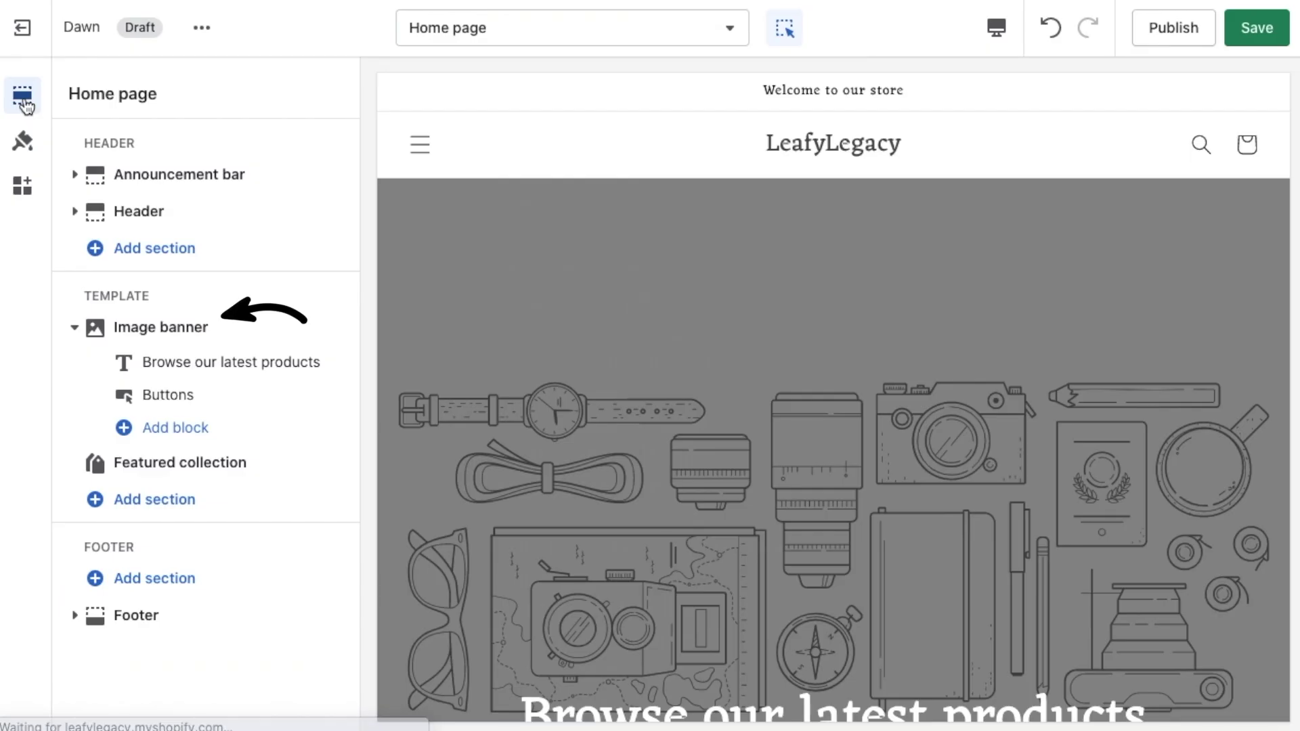
Give the Image banner the gardener photo and the heading 'Leafy Legacy'
{"action": "left_click", "coordinate": [184, 332]}
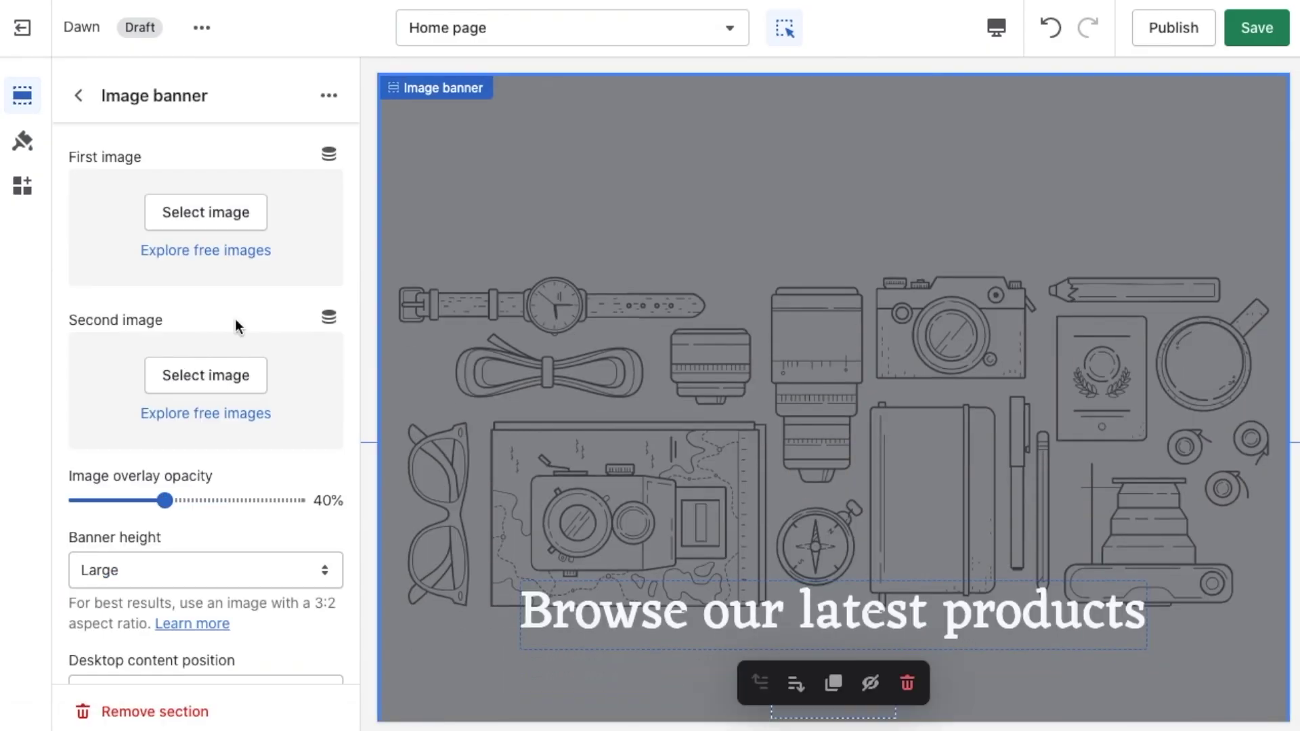
{"action": "left_click", "coordinate": [210, 220]}
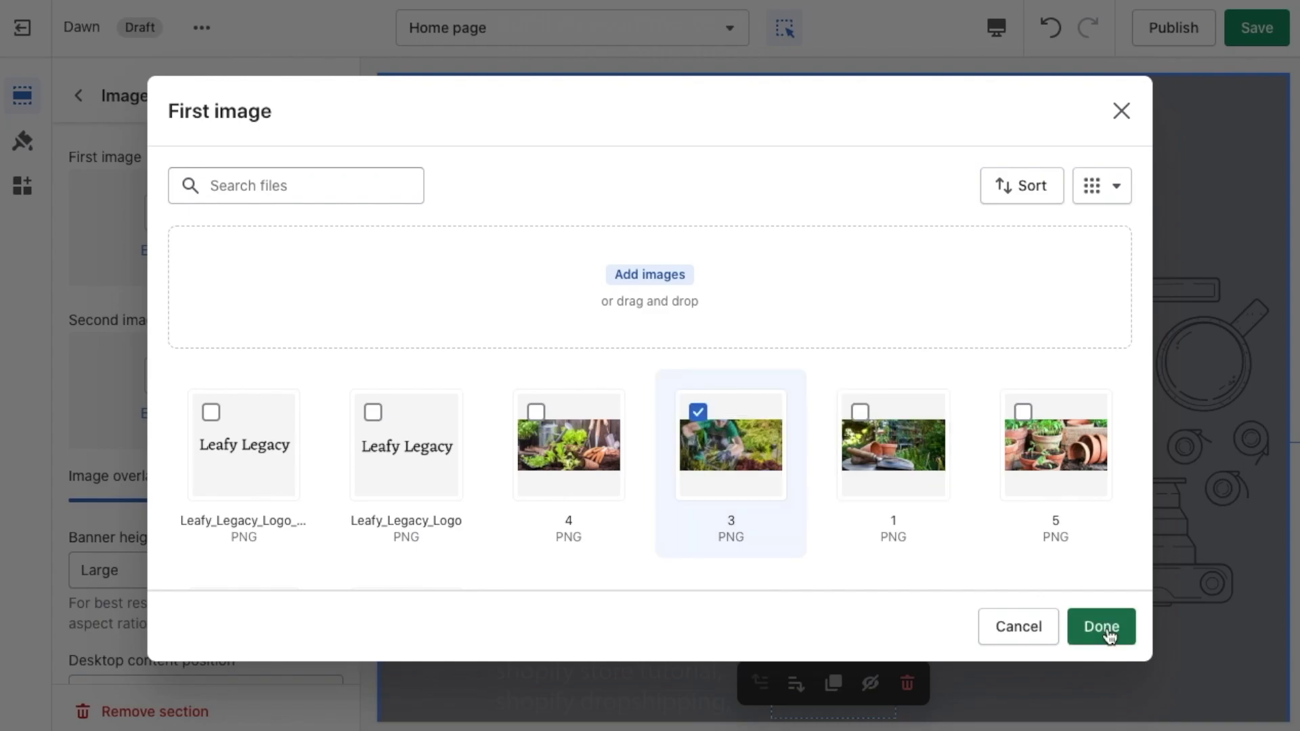
{"action": "left_click", "coordinate": [1104, 627]}
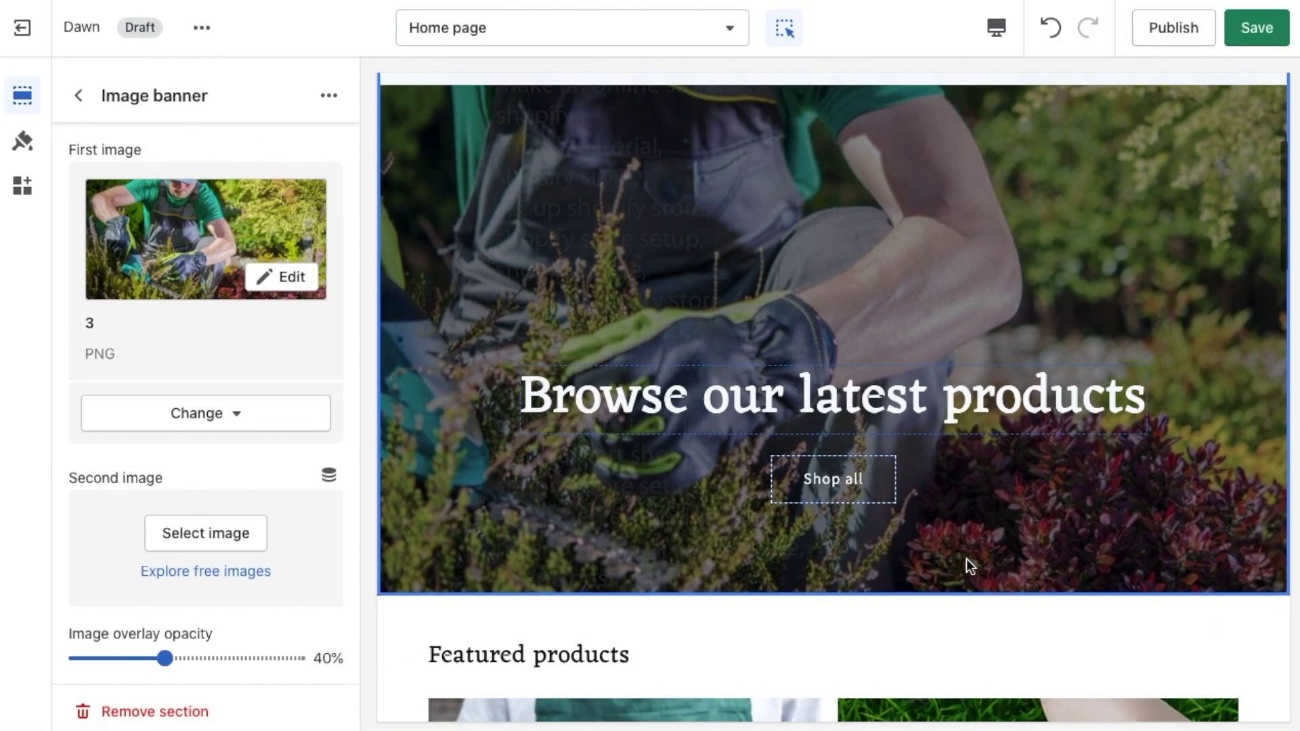
{"action": "left_click", "coordinate": [934, 400]}
{"action": "left_click_drag", "start_coordinate": [264, 237], "coordinate": [41, 244]}
{"action": "type", "text": "Leafy L"}
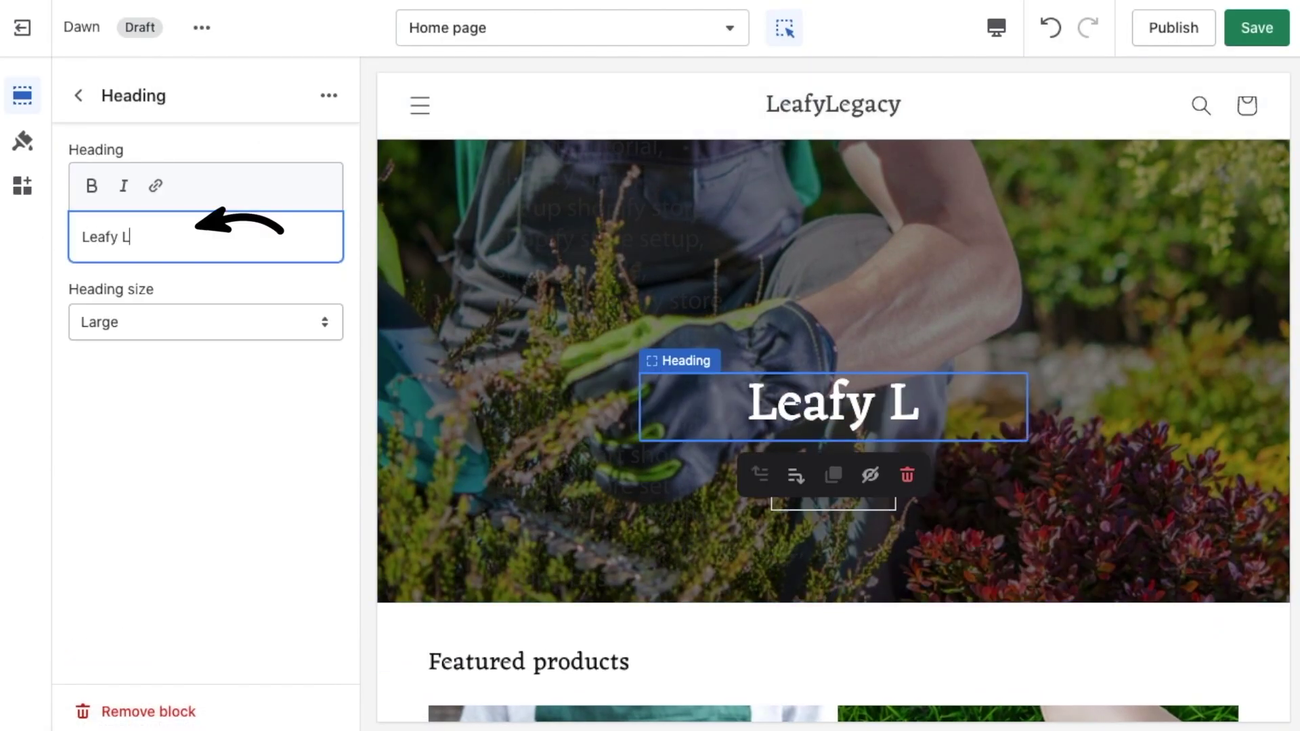
{"action": "type", "text": "egacy"}
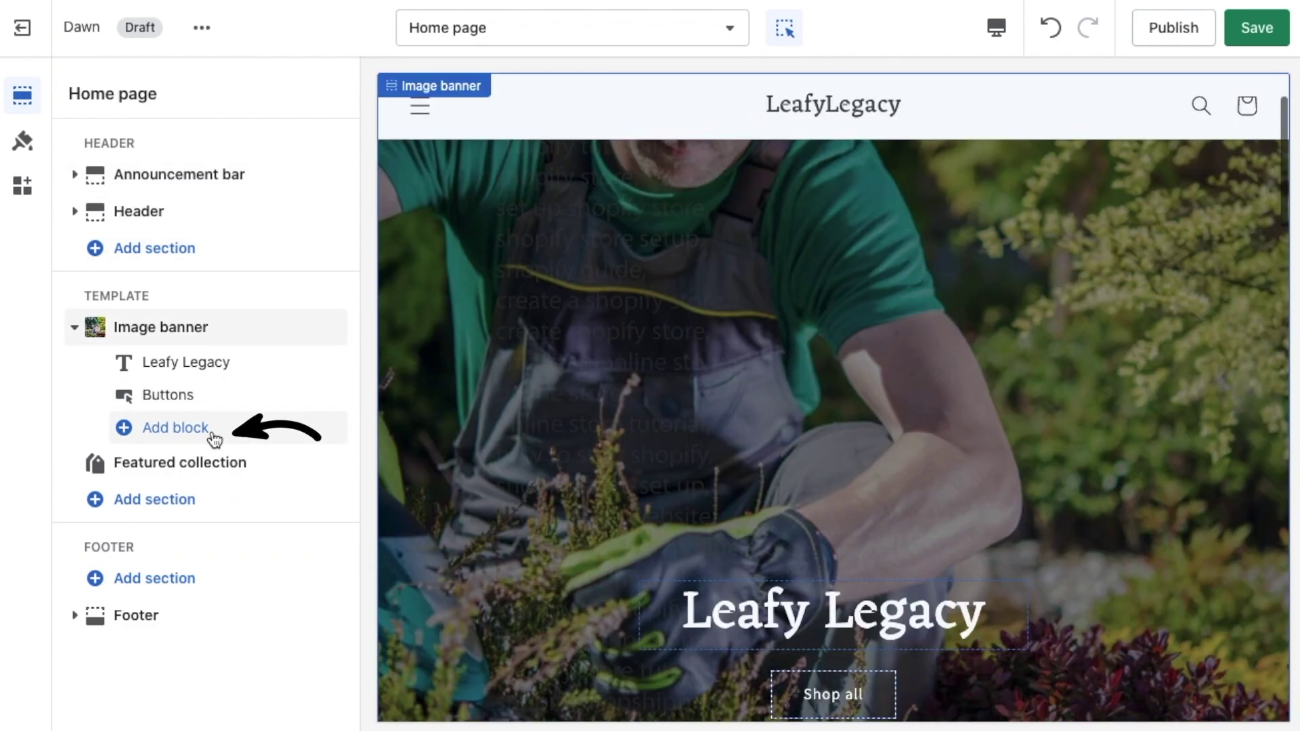
Add a Text block to the banner reading 'Cultivate your legacy, one plant at a tim…'
{"action": "left_click", "coordinate": [214, 441]}
{"action": "left_click", "coordinate": [411, 475]}
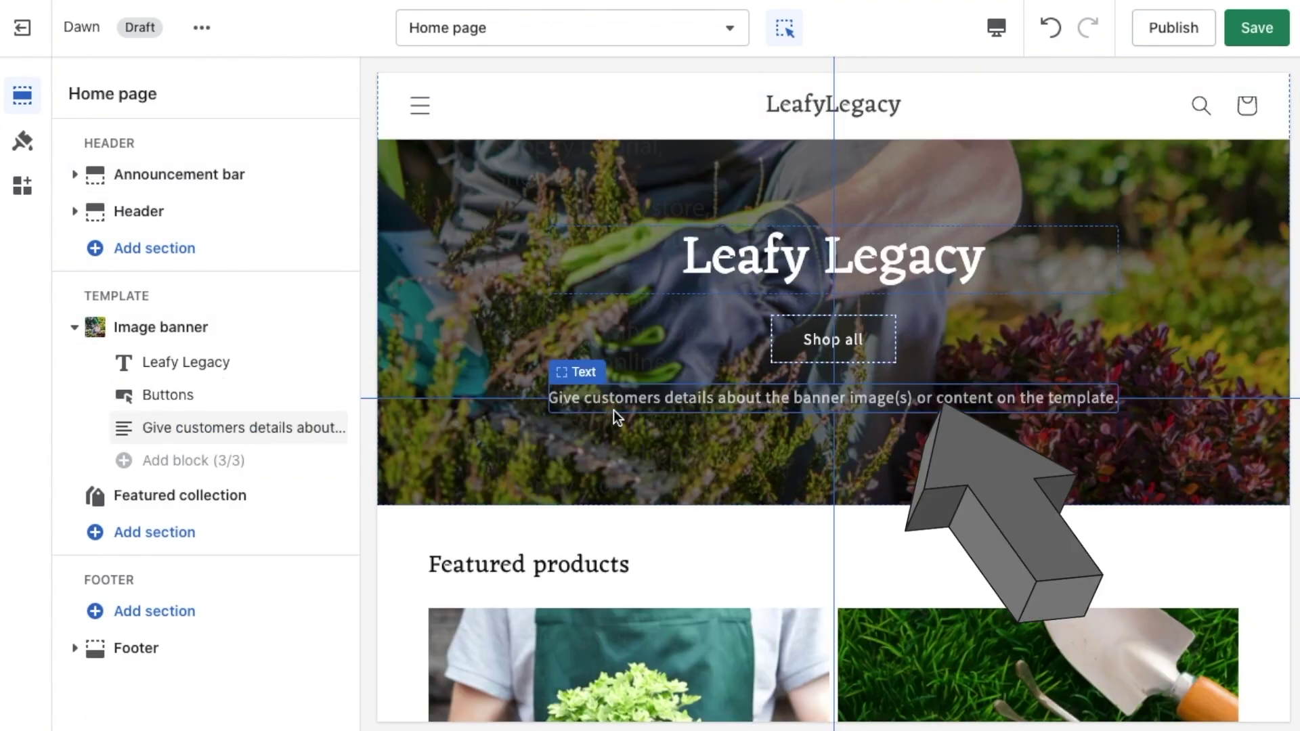
{"action": "left_click", "coordinate": [665, 404]}
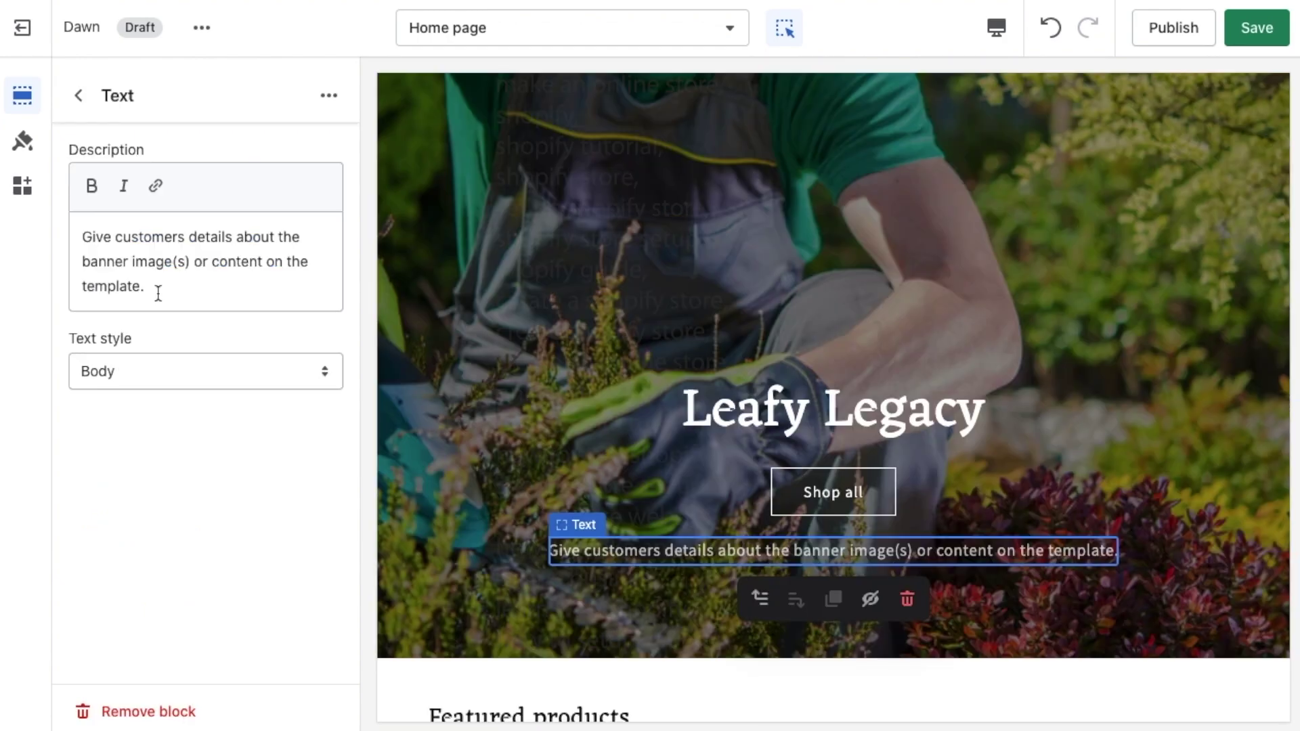
{"action": "key", "text": "ctrl+a"}
{"action": "type", "text": "Cultivate your"}
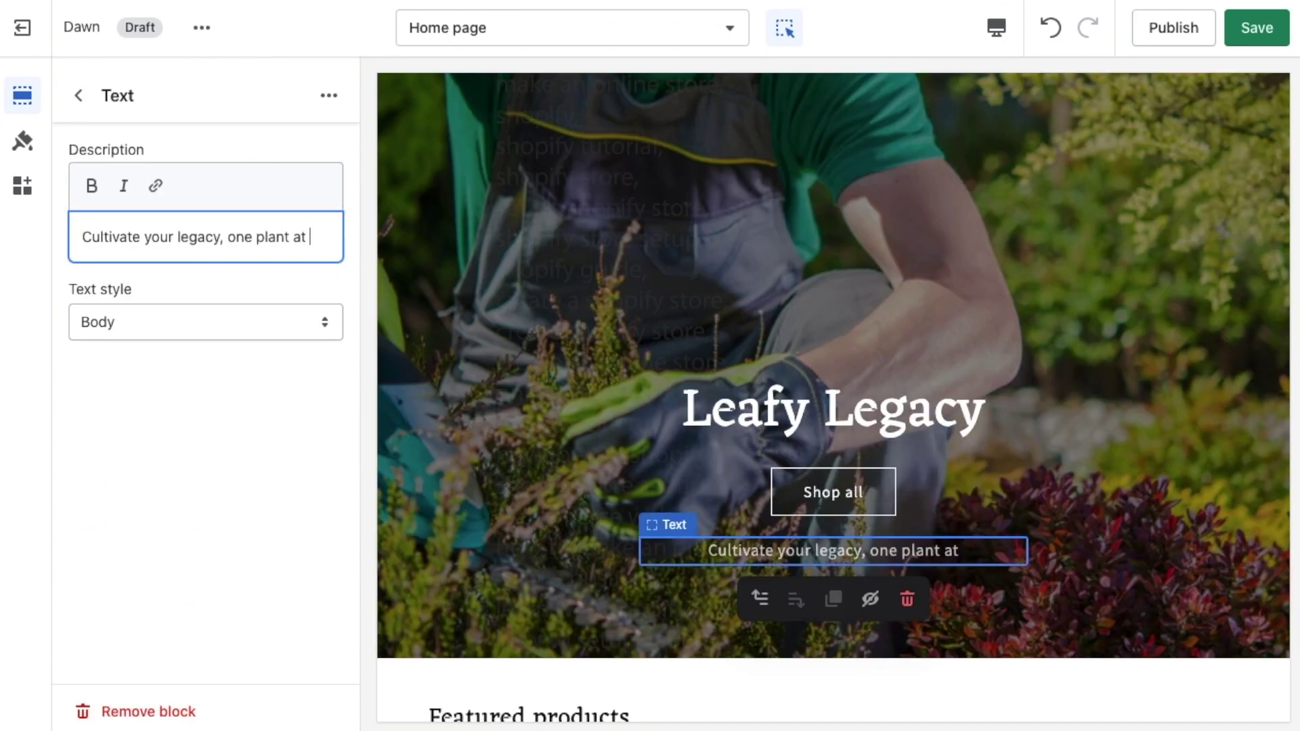
{"action": "type", "text": " legacy, one plant at a tim"}
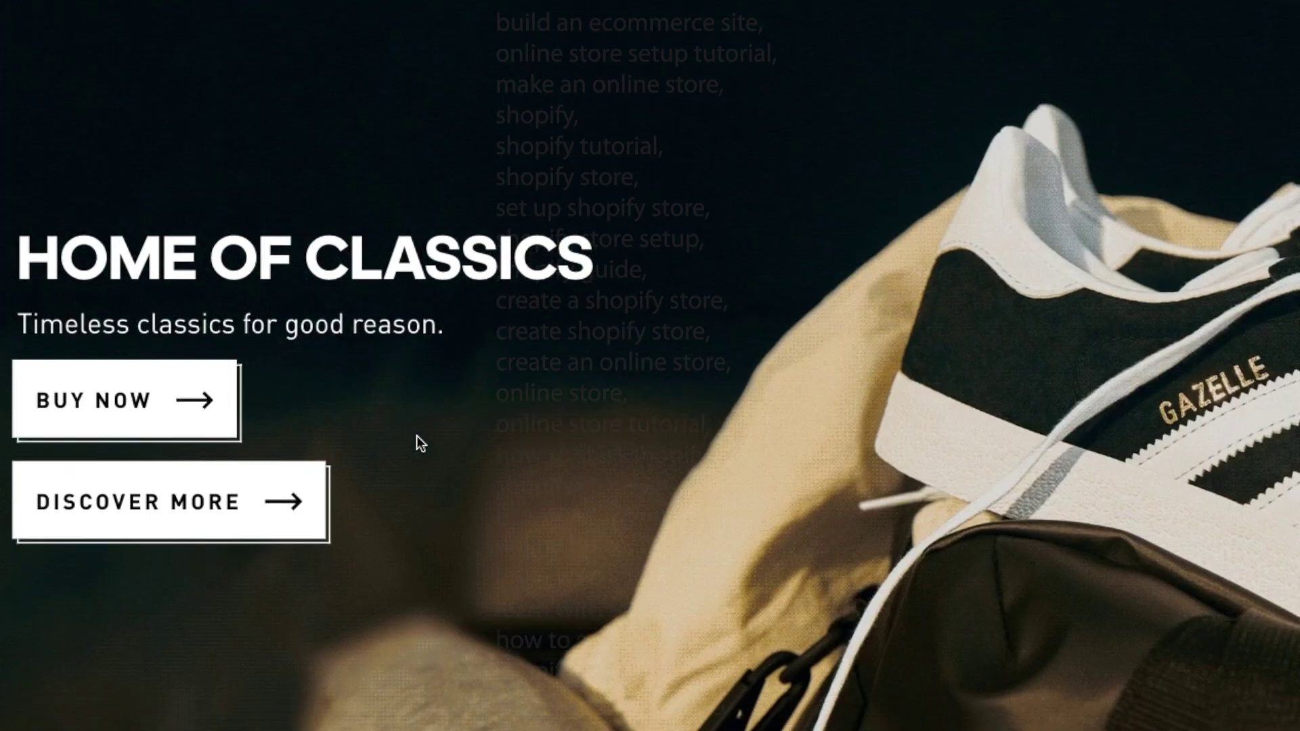
Start a new product in Products and enter the title Clay Plant Pot
{"action": "scroll", "coordinate": [540, 439], "scroll_direction": "down", "scroll_amount": 5}
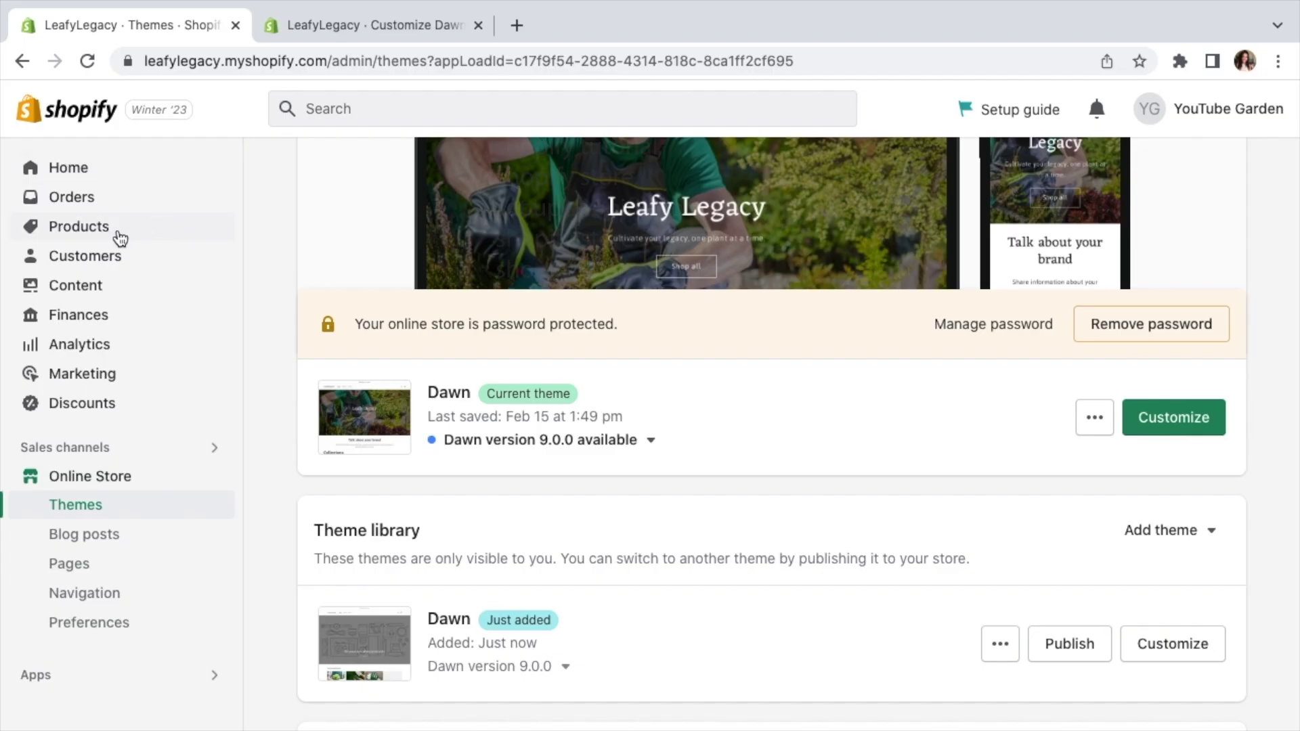
{"action": "left_click", "coordinate": [120, 237]}
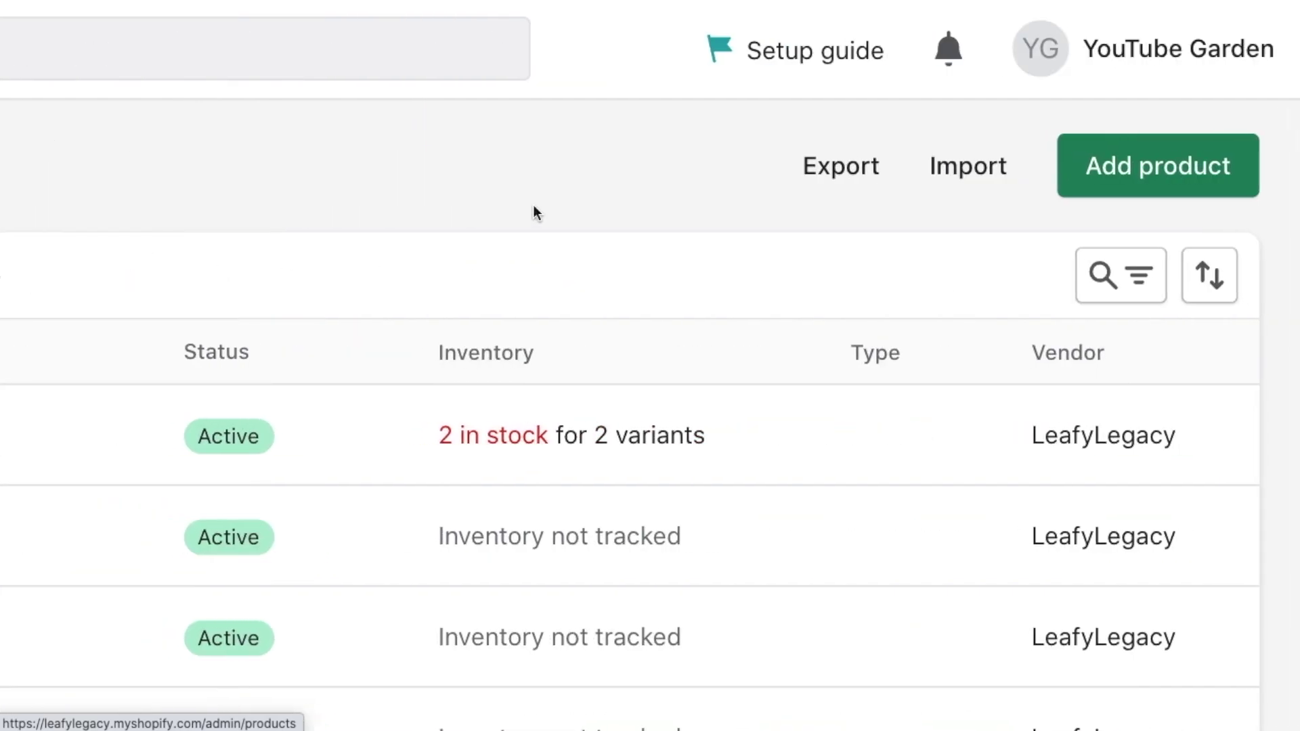
{"action": "left_click", "coordinate": [1138, 184]}
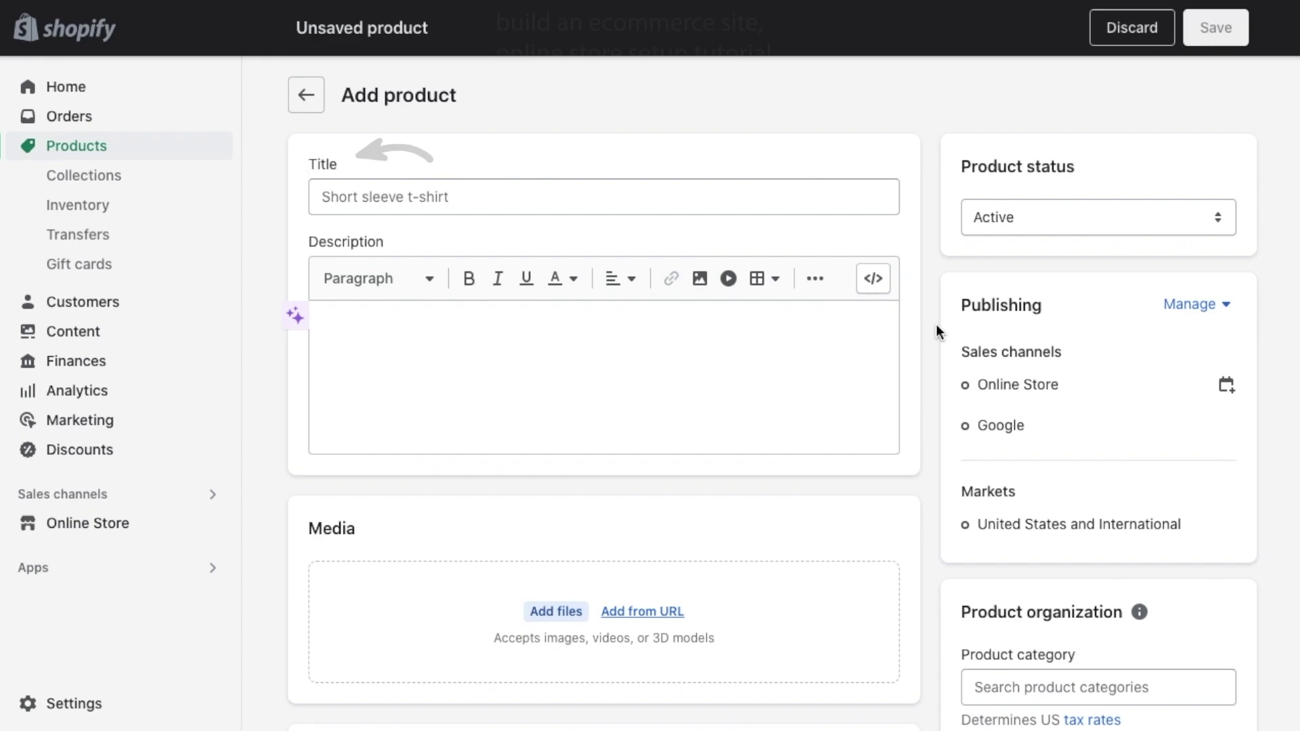
{"action": "left_click", "coordinate": [474, 197]}
{"action": "type", "text": "Clay Plant Pot"}
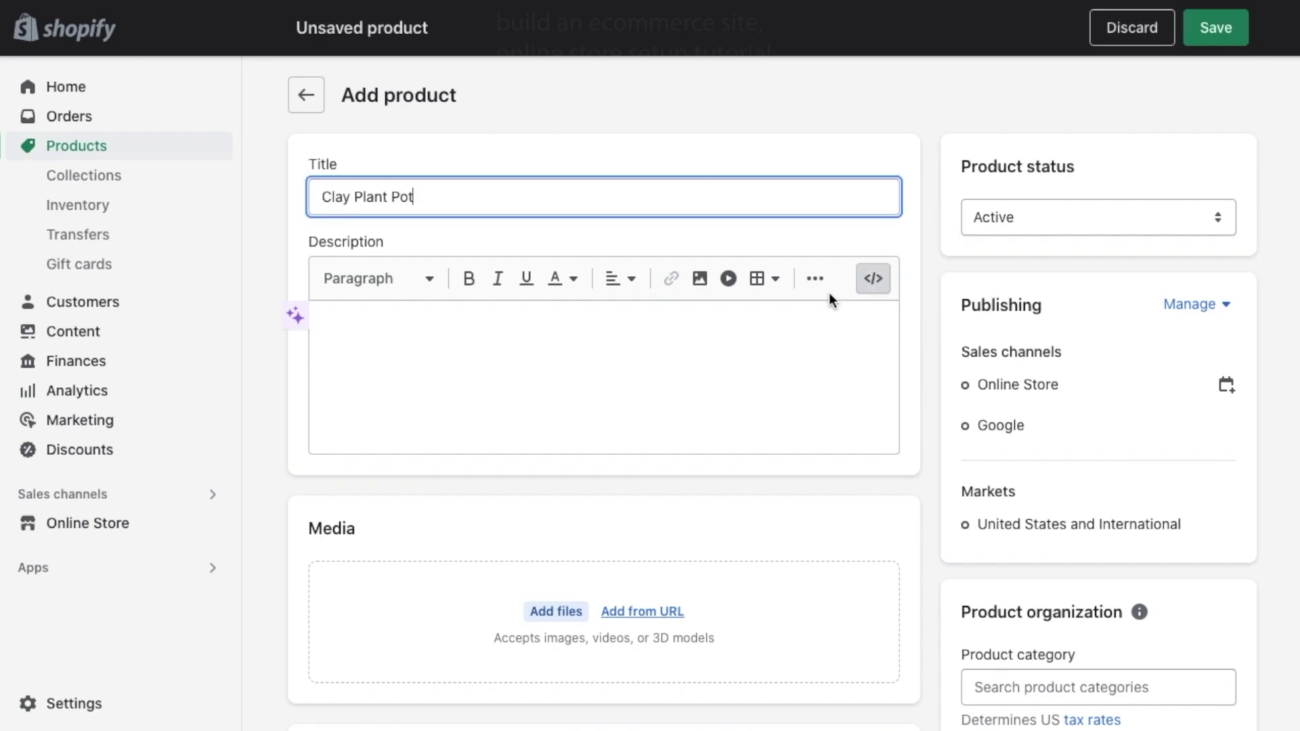
Generate a product description with Autowrite from the keyword 'clay' and keep it
{"action": "scroll", "coordinate": [508, 348], "scroll_direction": "down", "scroll_amount": 2}
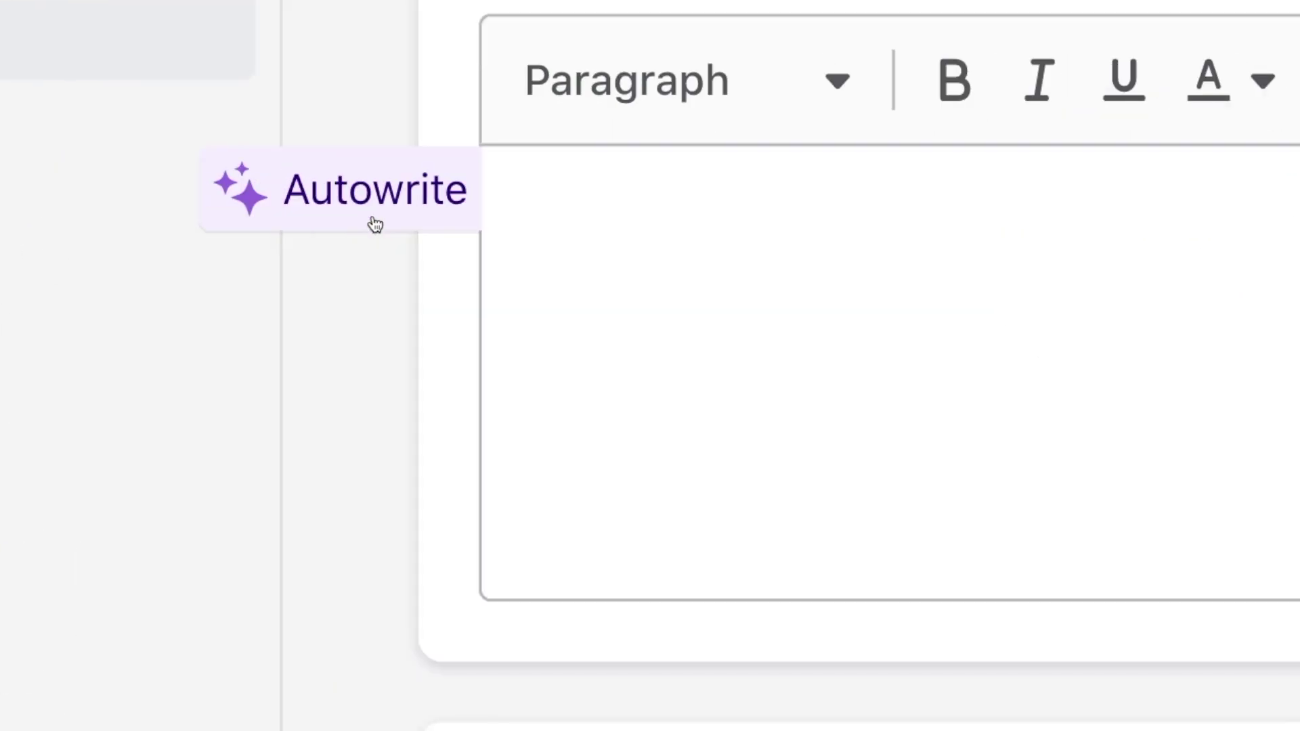
{"action": "left_click", "coordinate": [375, 224]}
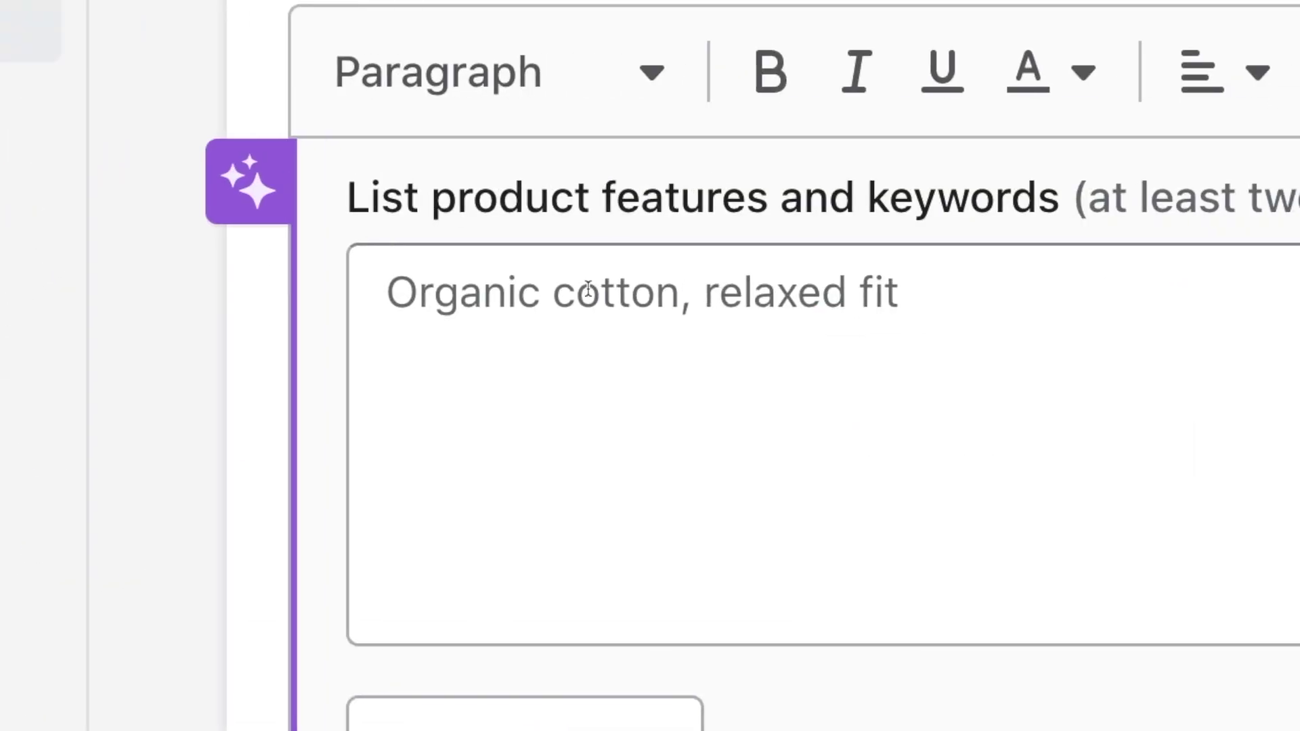
{"action": "left_click", "coordinate": [588, 289]}
{"action": "type", "text": "clay"}
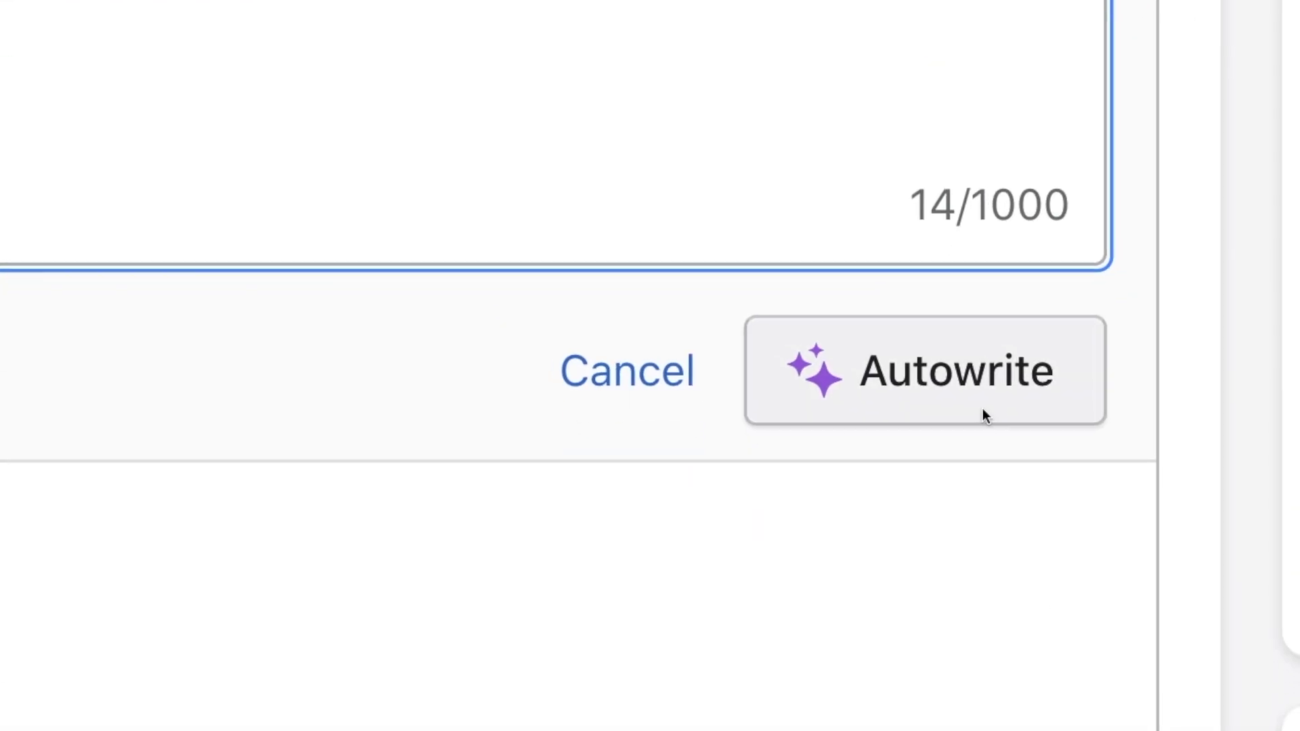
{"action": "left_click", "coordinate": [1153, 611]}
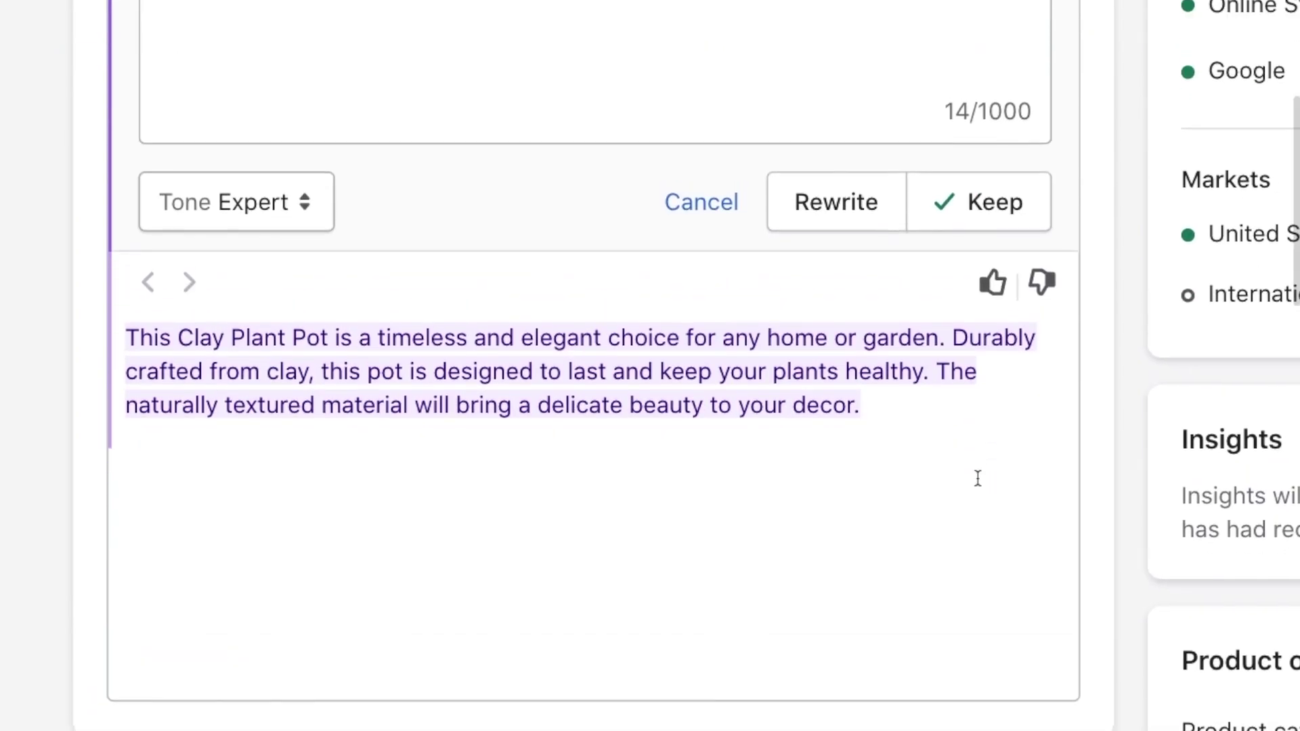
{"action": "left_click", "coordinate": [978, 202]}
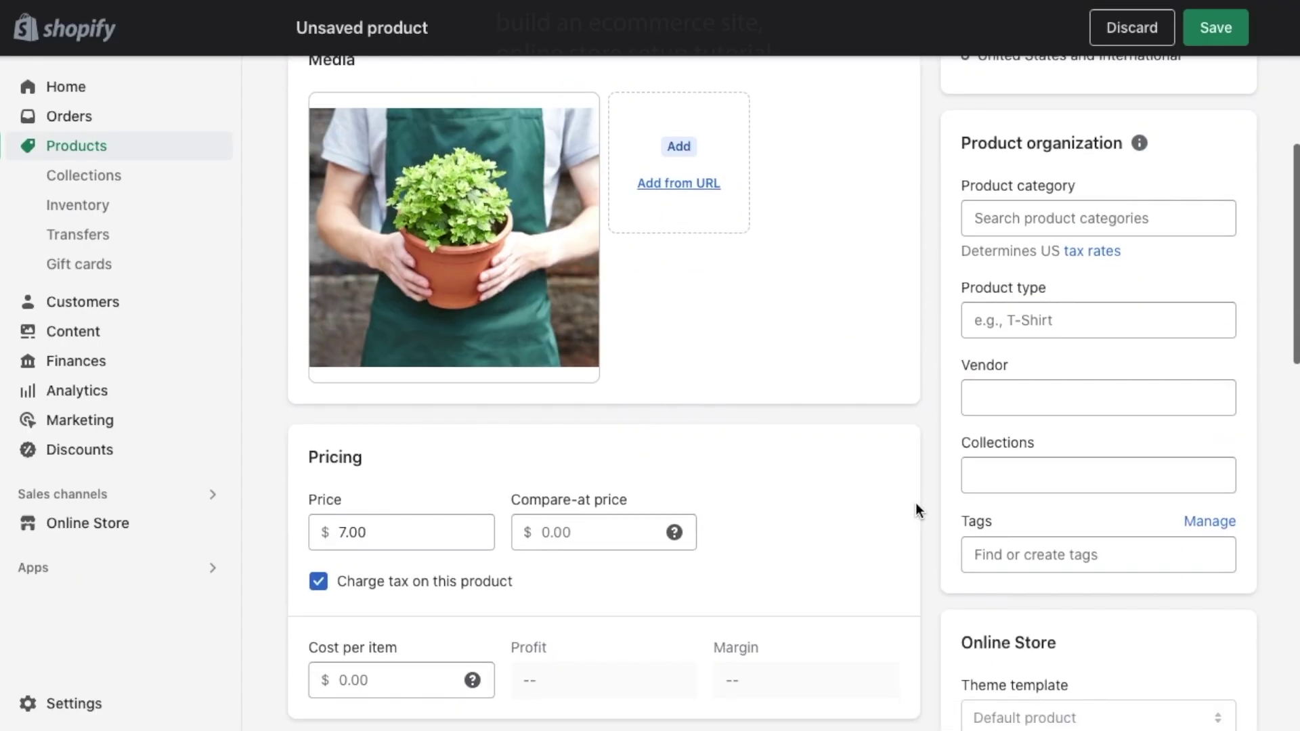
Set the SEO page title to 'Clay Plant Pot - Gardening Store - Leafy Legacy'
{"action": "scroll", "coordinate": [916, 508], "scroll_direction": "down", "scroll_amount": 1}
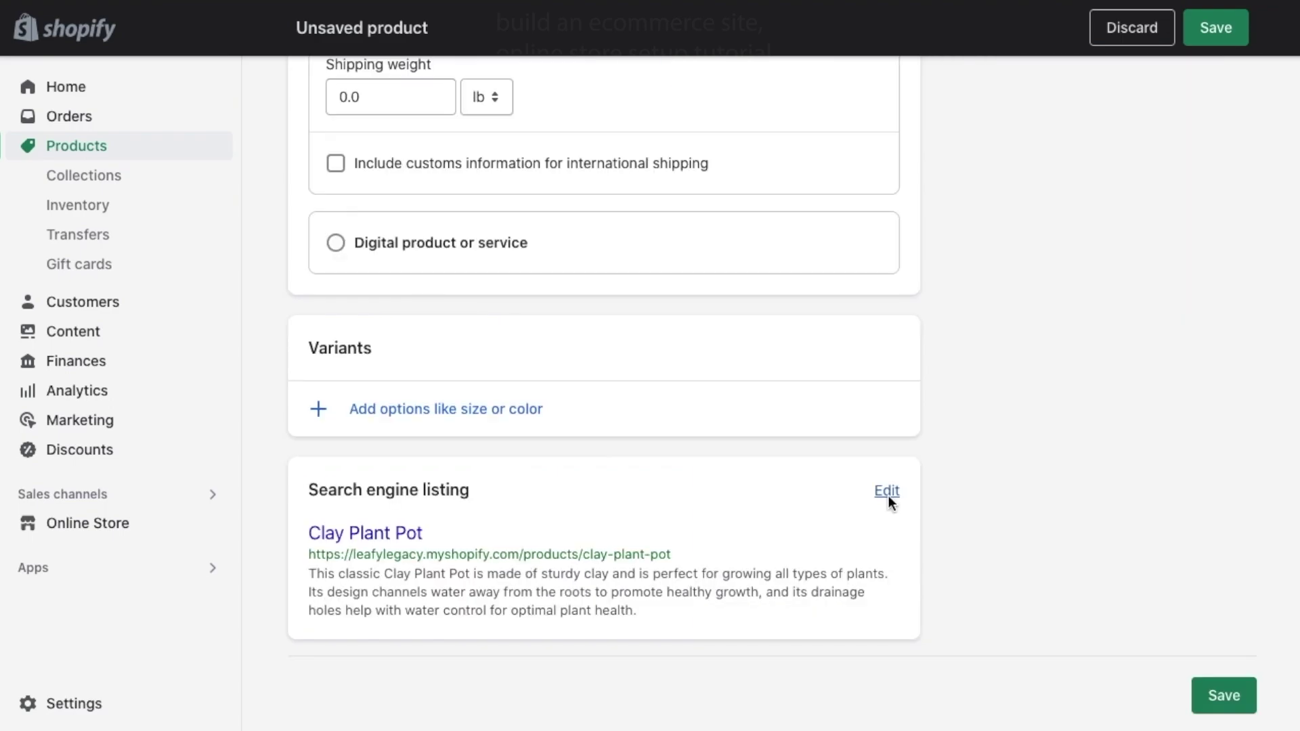
{"action": "left_click", "coordinate": [885, 412]}
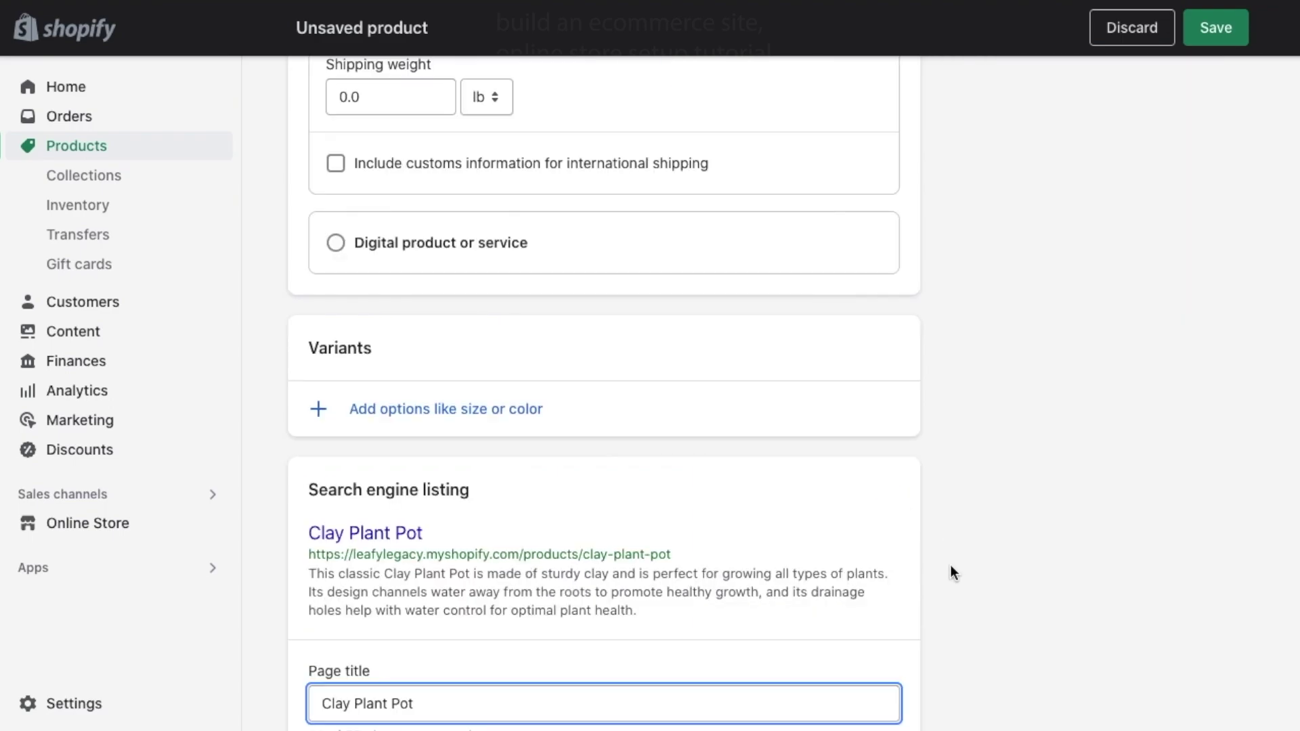
{"action": "scroll", "coordinate": [950, 568], "scroll_direction": "down", "scroll_amount": 5}
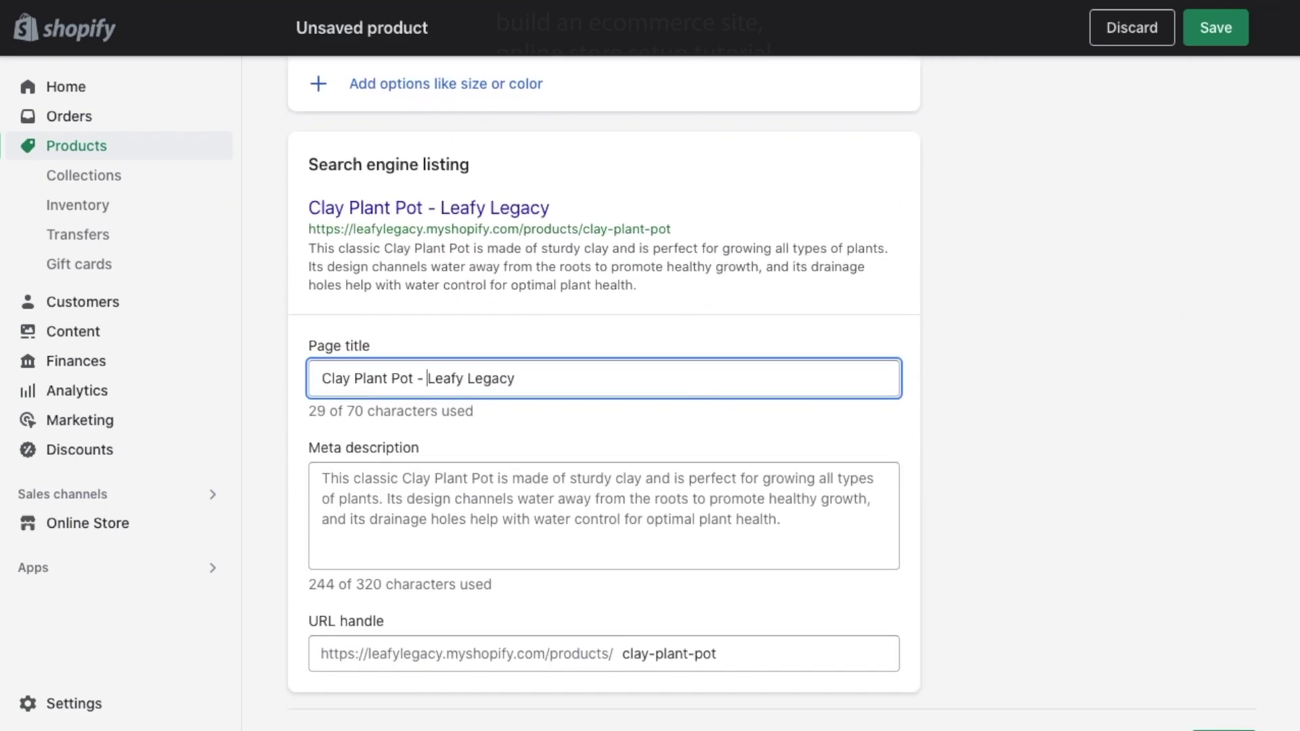
{"action": "type", "text": "Gardening Store -"}
{"action": "left_click", "coordinate": [529, 485]}
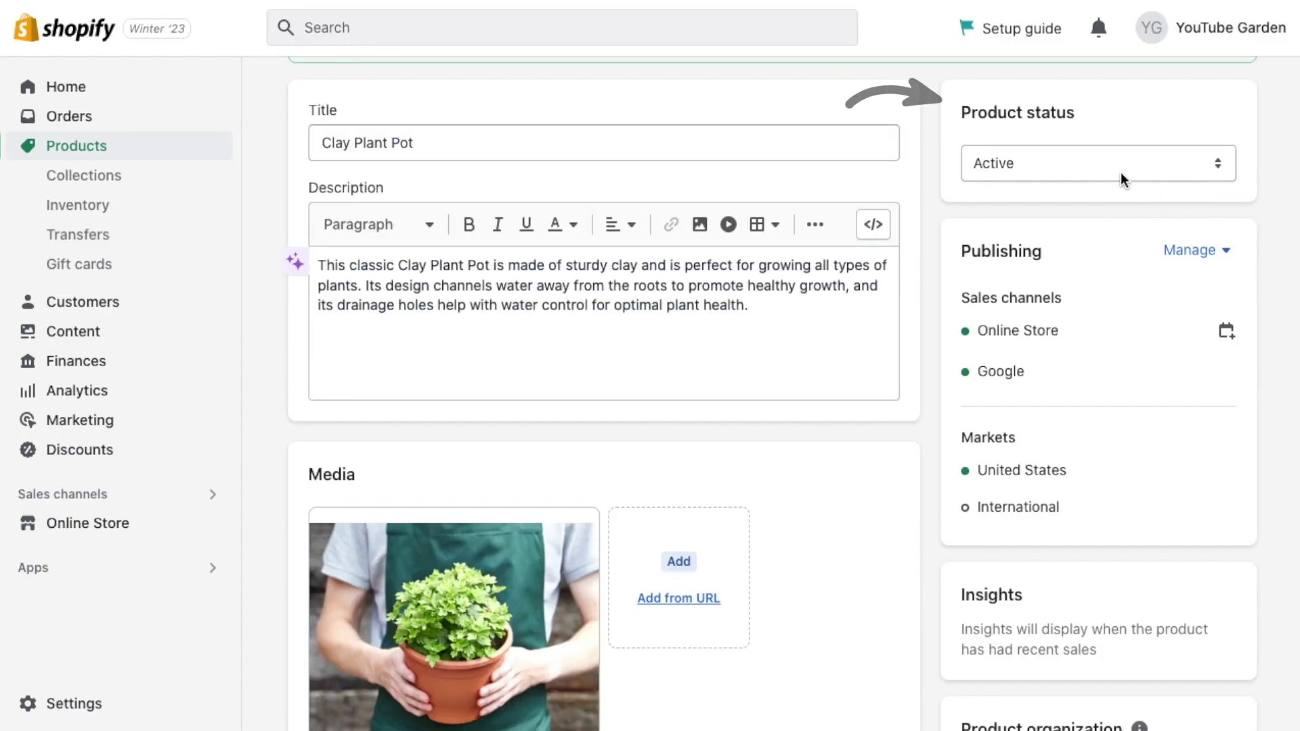
Save Clay Plant Pot with Active status and go to the Collections list
{"action": "left_click", "coordinate": [1120, 172]}
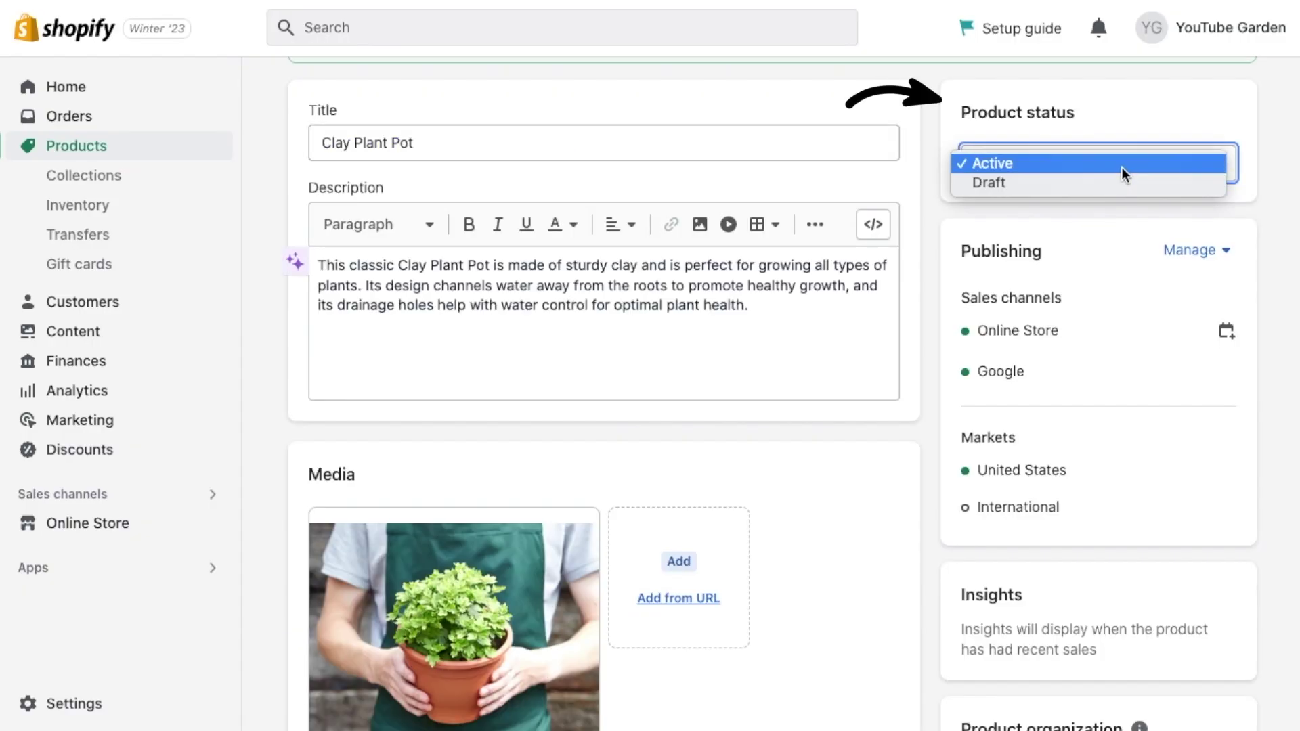
{"action": "left_click", "coordinate": [1122, 164]}
{"action": "left_click", "coordinate": [130, 155]}
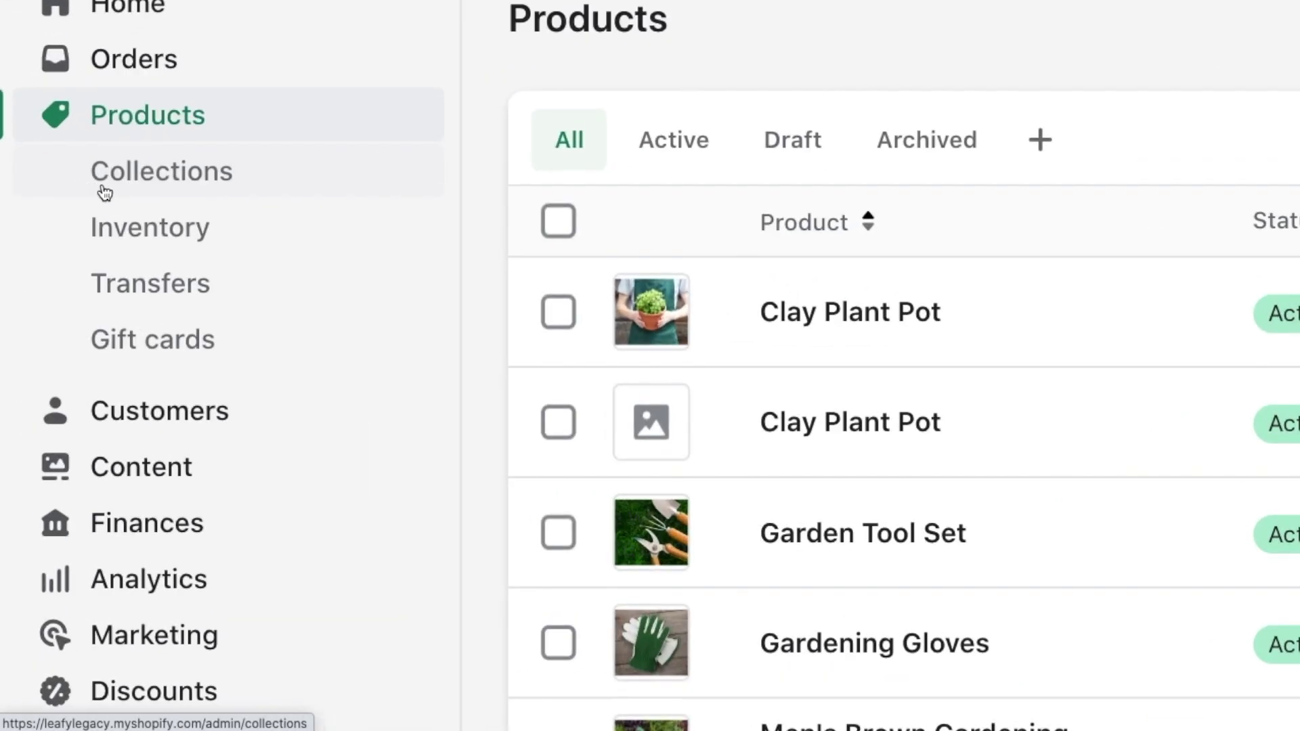
{"action": "left_click", "coordinate": [67, 187]}
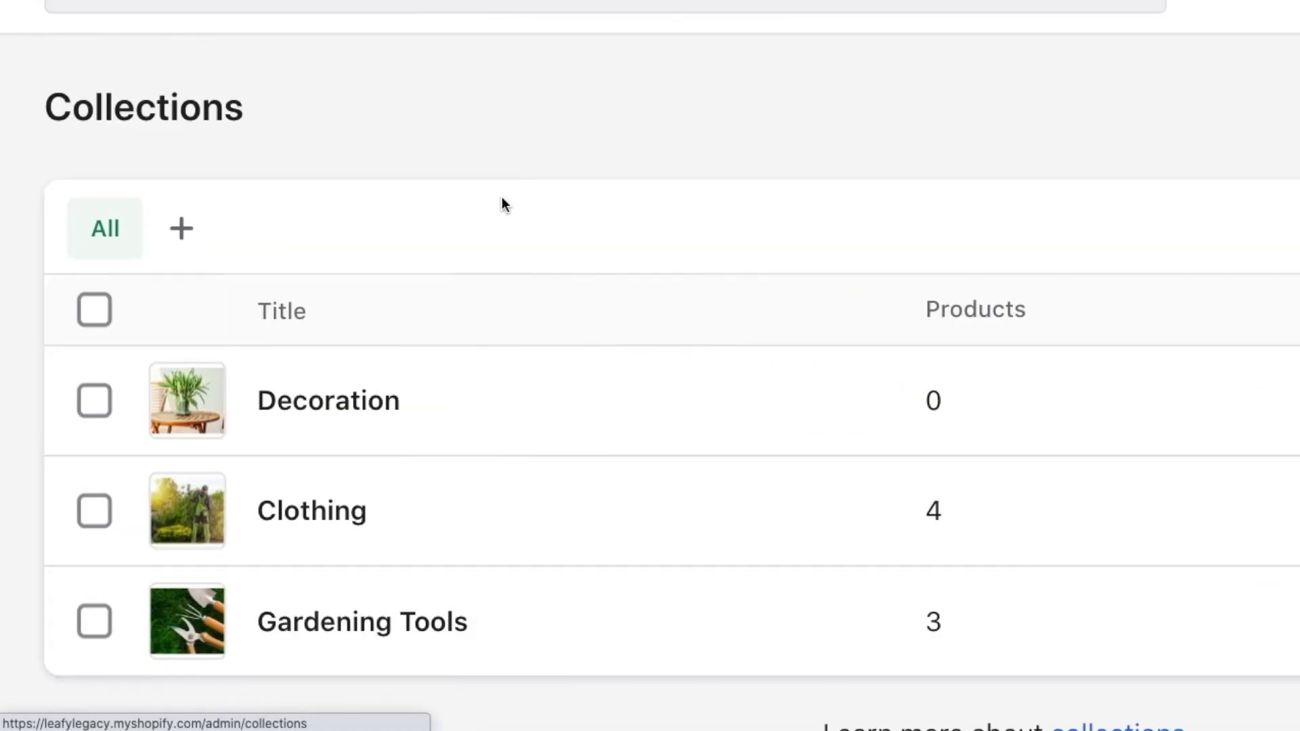
Create and save a manual collection Gardening Tools with page title 'Gardening Tools - Leafy Legacy'
{"action": "left_click", "coordinate": [1093, 134]}
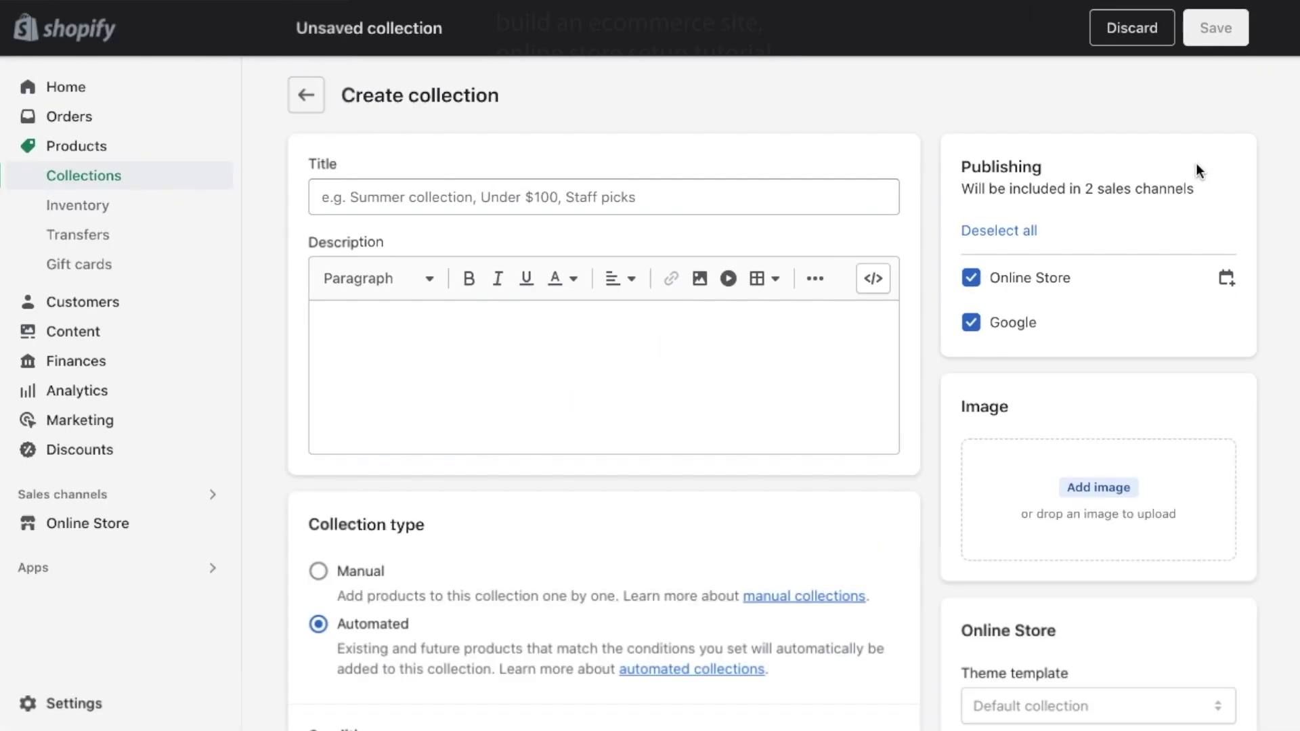
{"action": "left_click", "coordinate": [602, 197]}
{"action": "type", "text": "Gardening Tools"}
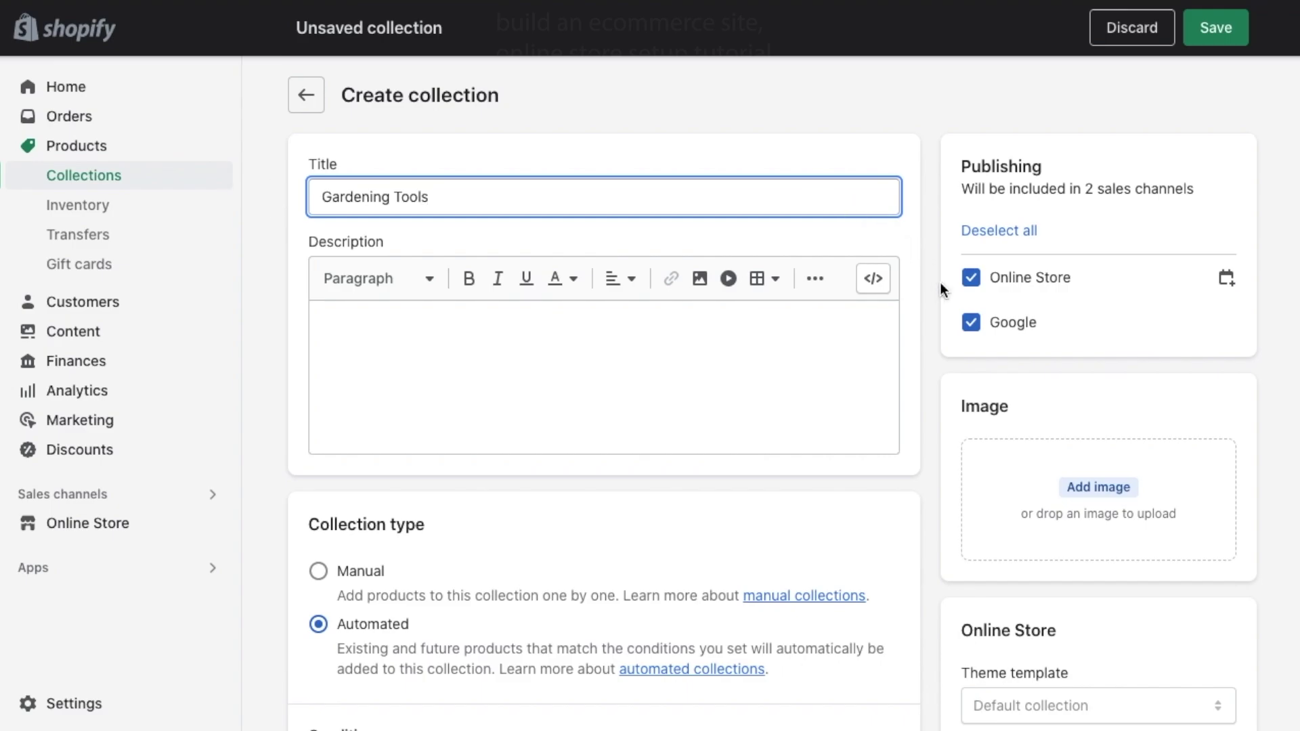
{"action": "left_click", "coordinate": [940, 283]}
{"action": "scroll", "coordinate": [939, 283], "scroll_direction": "down", "scroll_amount": 8}
{"action": "left_click", "coordinate": [641, 326]}
{"action": "type", "text": "- Leafy Legacy"}
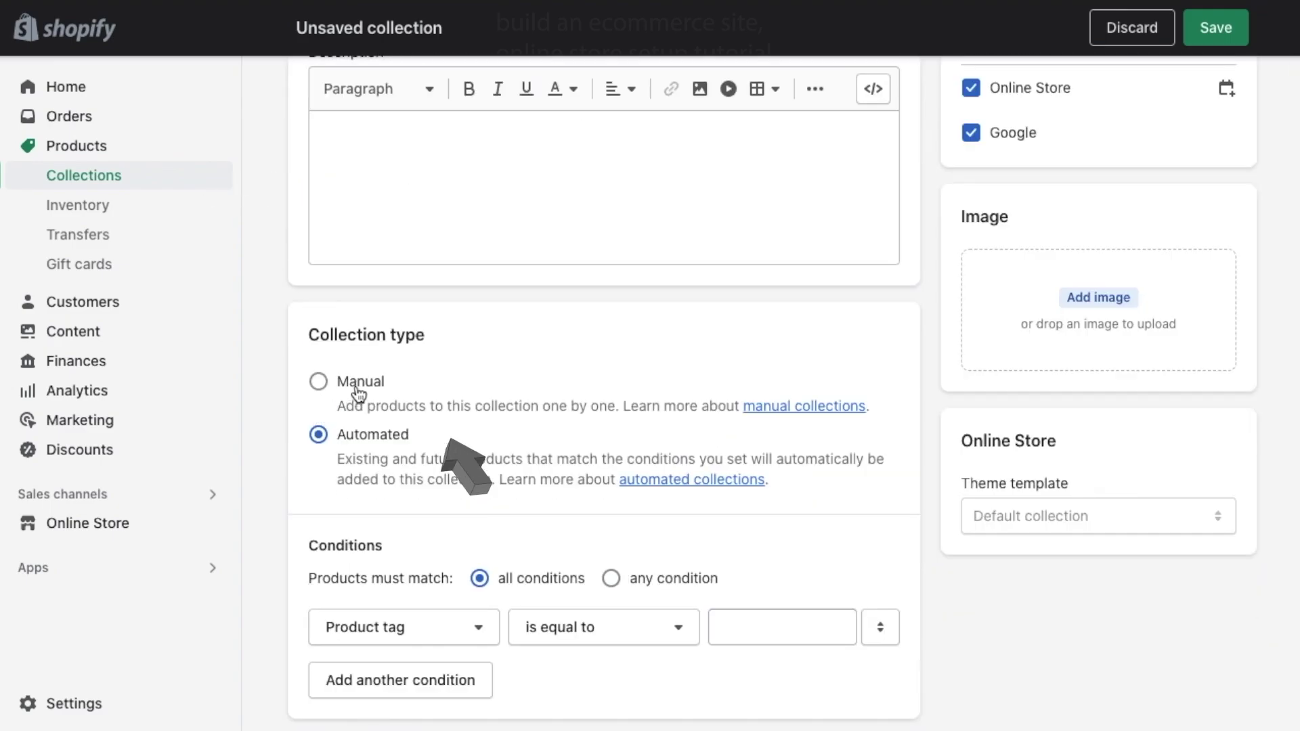
{"action": "left_click", "coordinate": [345, 383]}
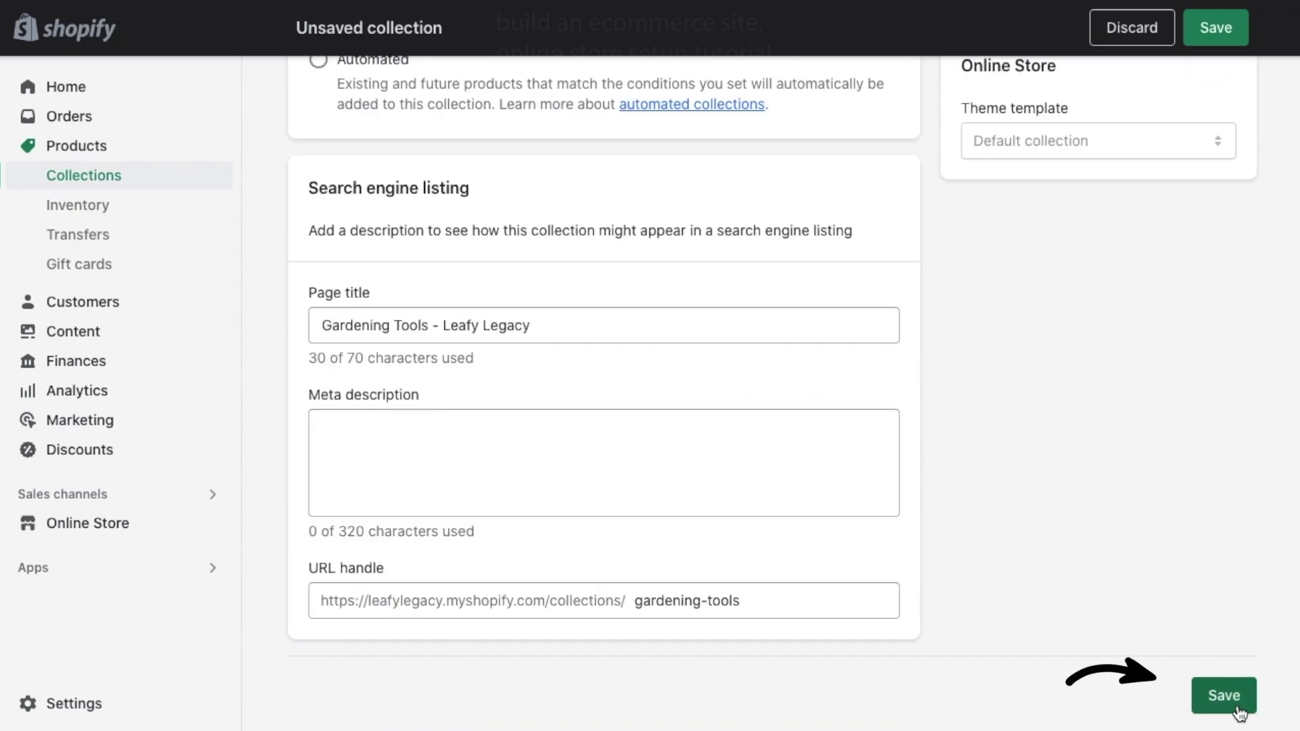
{"action": "left_click", "coordinate": [1236, 707]}
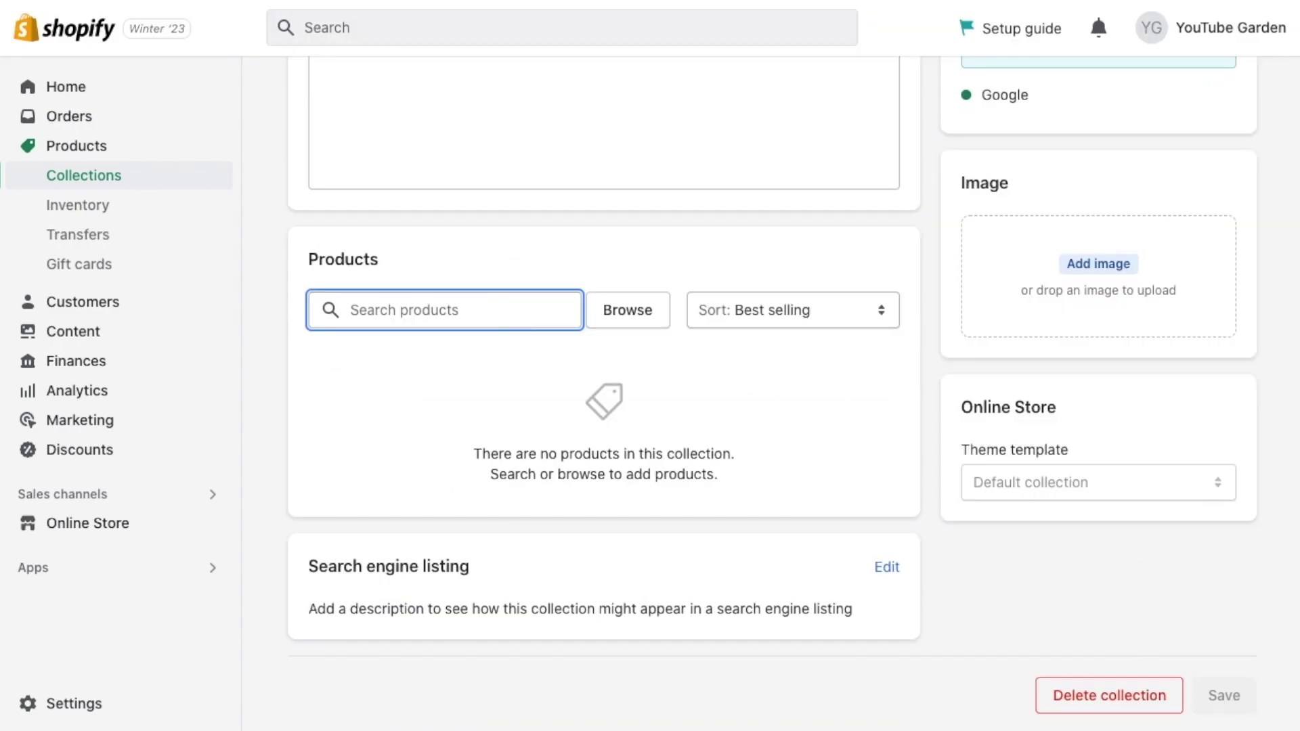
Add the Garden Tool Set product to the Gardening Tools collection
{"action": "type", "text": "tool"}
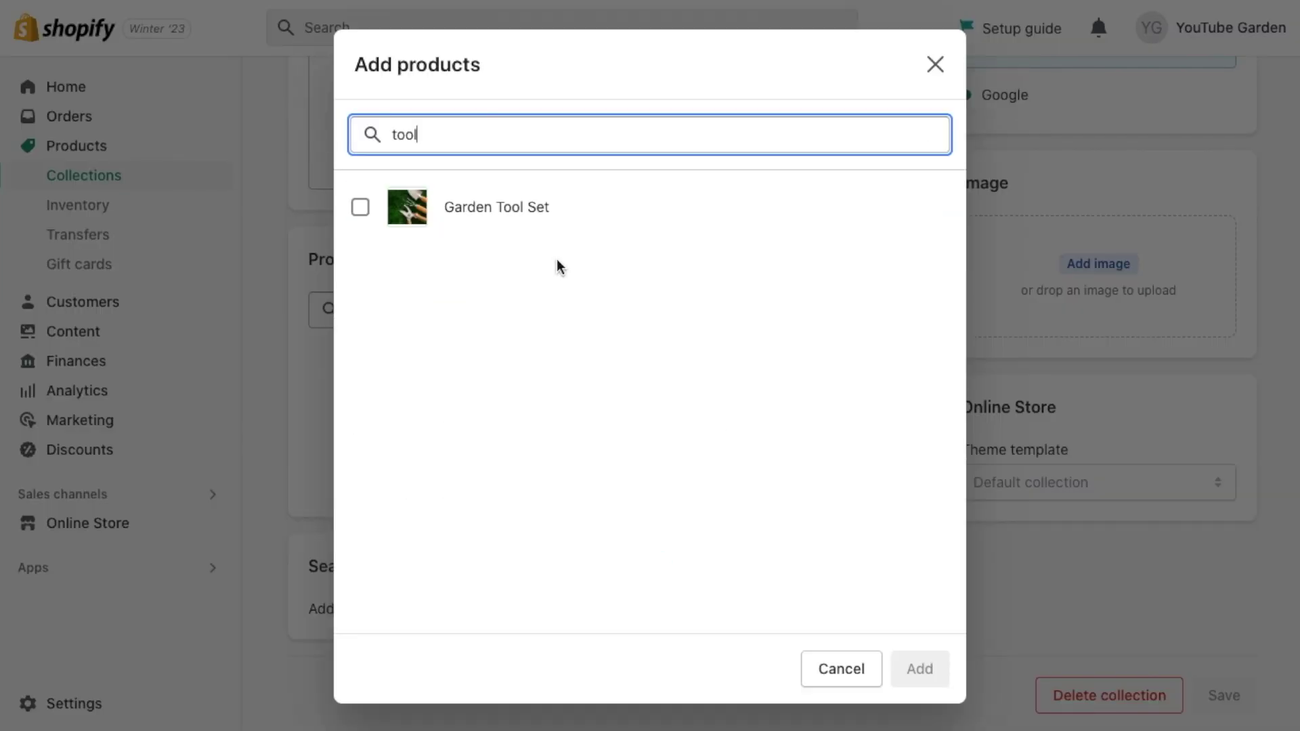
{"action": "left_click", "coordinate": [508, 209]}
{"action": "left_click", "coordinate": [910, 669]}
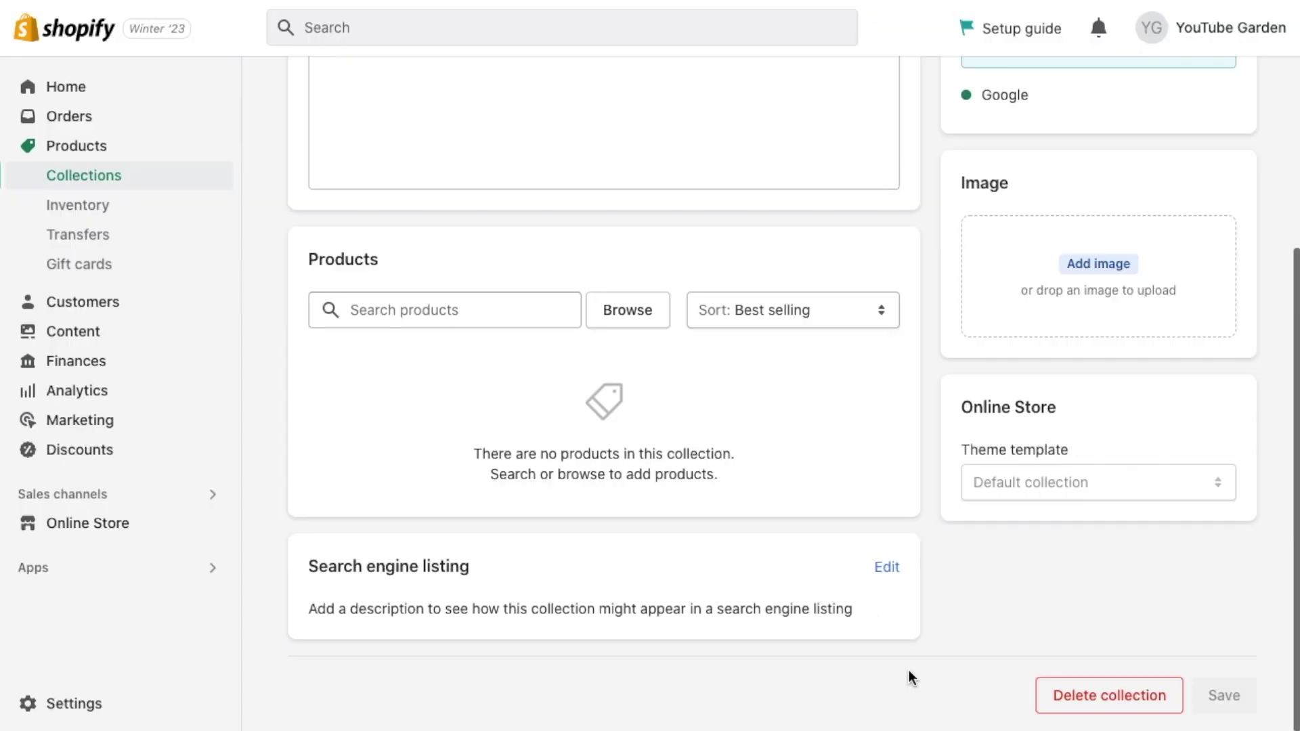
{"action": "scroll", "coordinate": [420, 320], "scroll_direction": "up", "scroll_amount": 2}
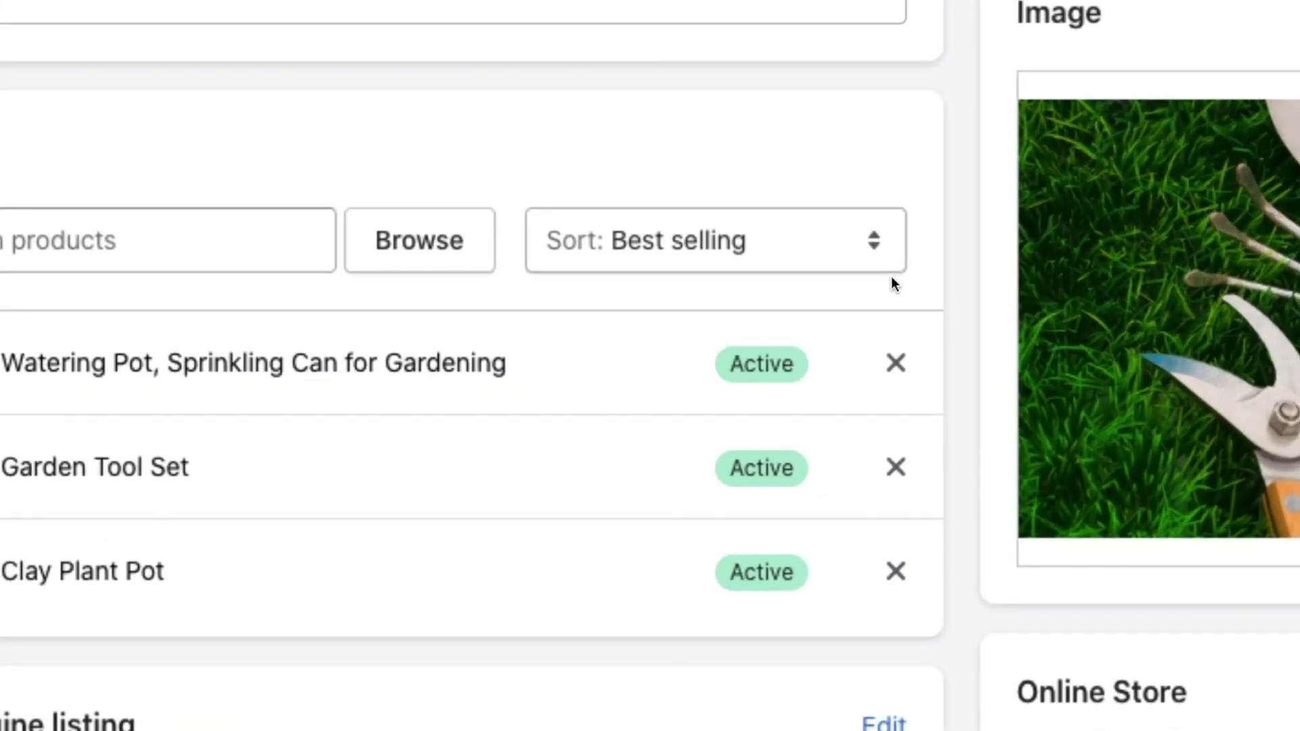
Sort Gardening Tools manually with Clay Plant Pot first and save the order
{"action": "left_click", "coordinate": [595, 267]}
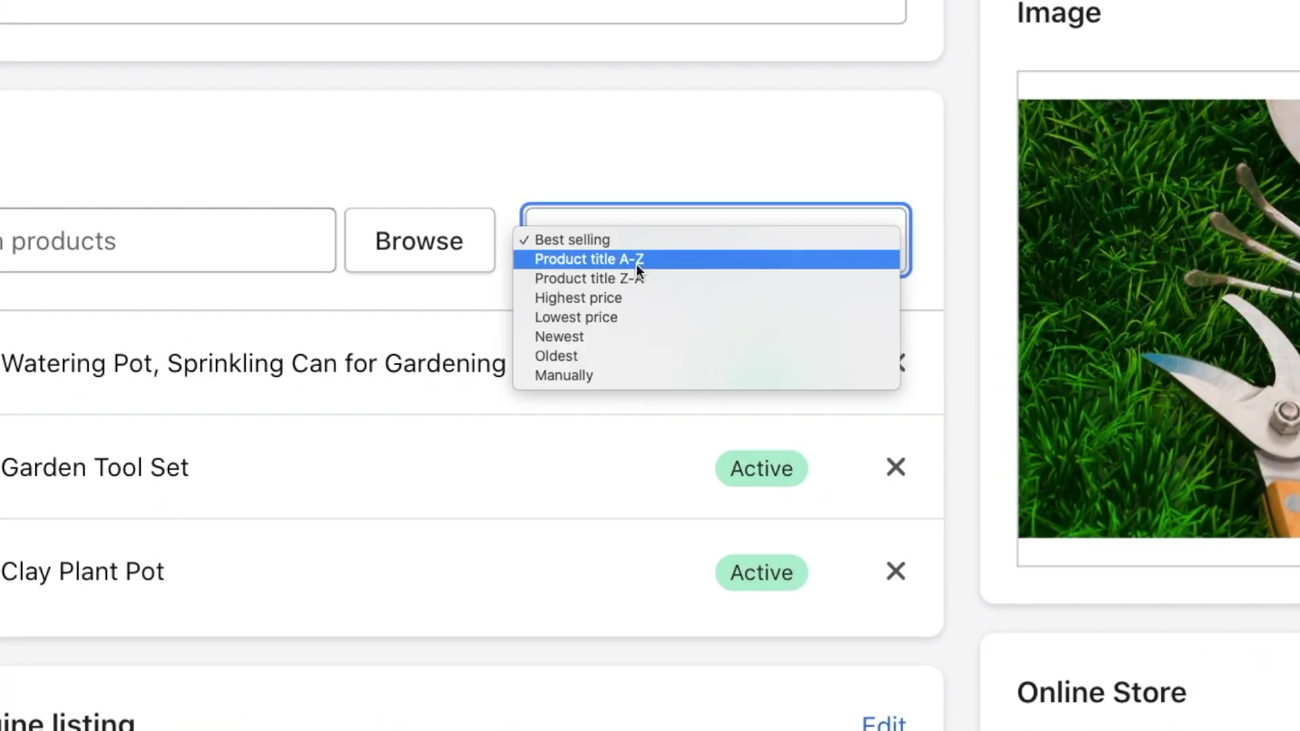
{"action": "left_click", "coordinate": [941, 250]}
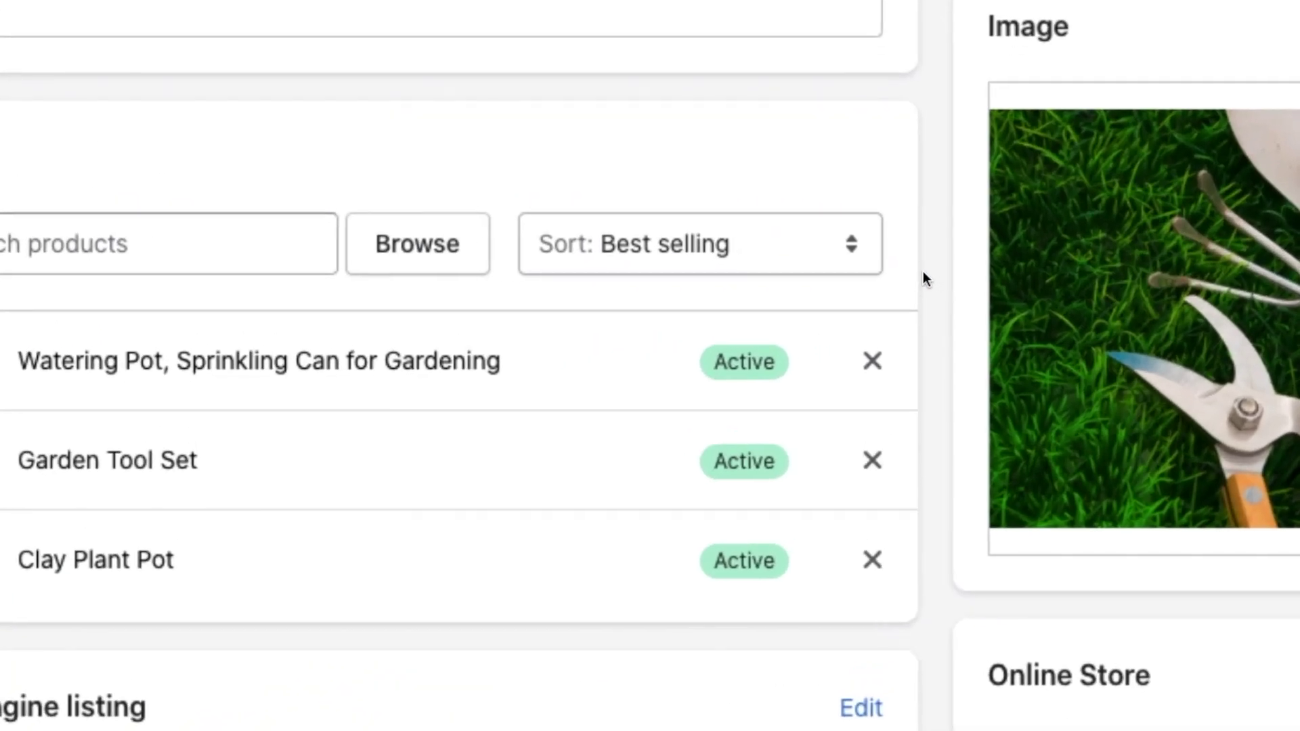
{"action": "left_click", "coordinate": [714, 253]}
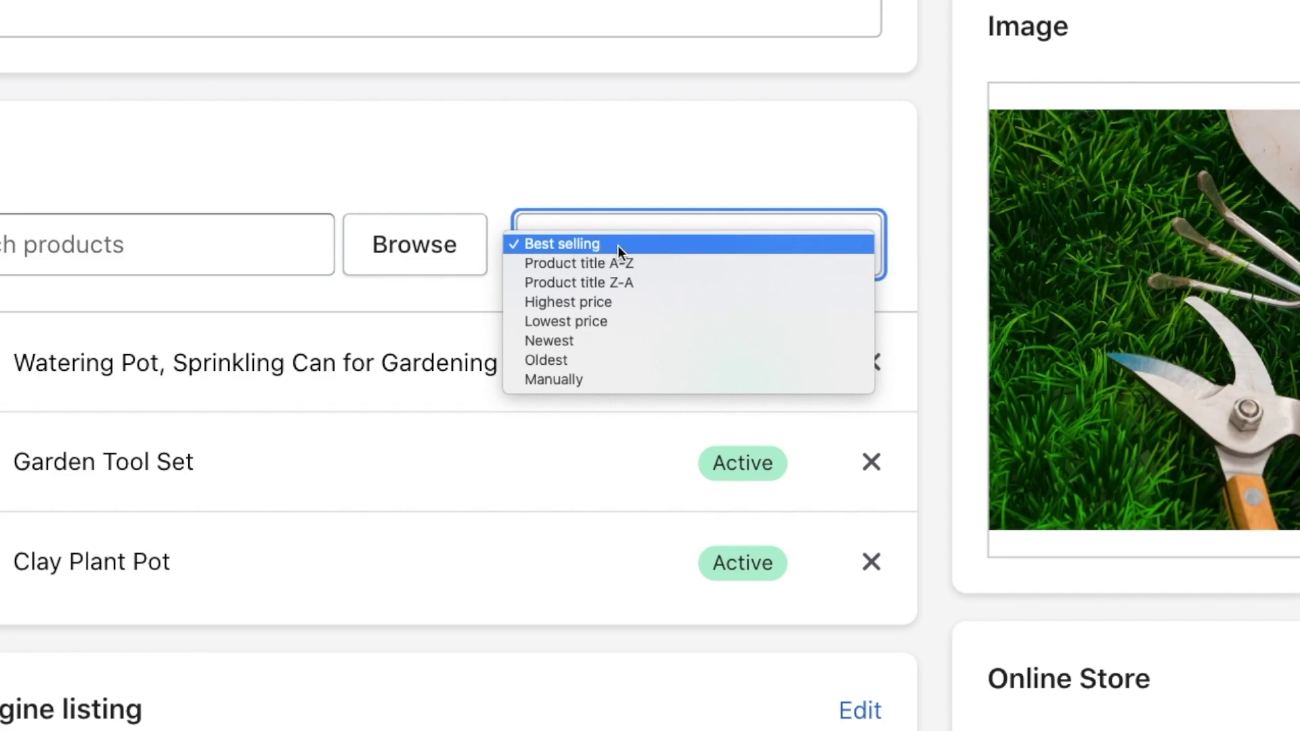
{"action": "left_click", "coordinate": [629, 380]}
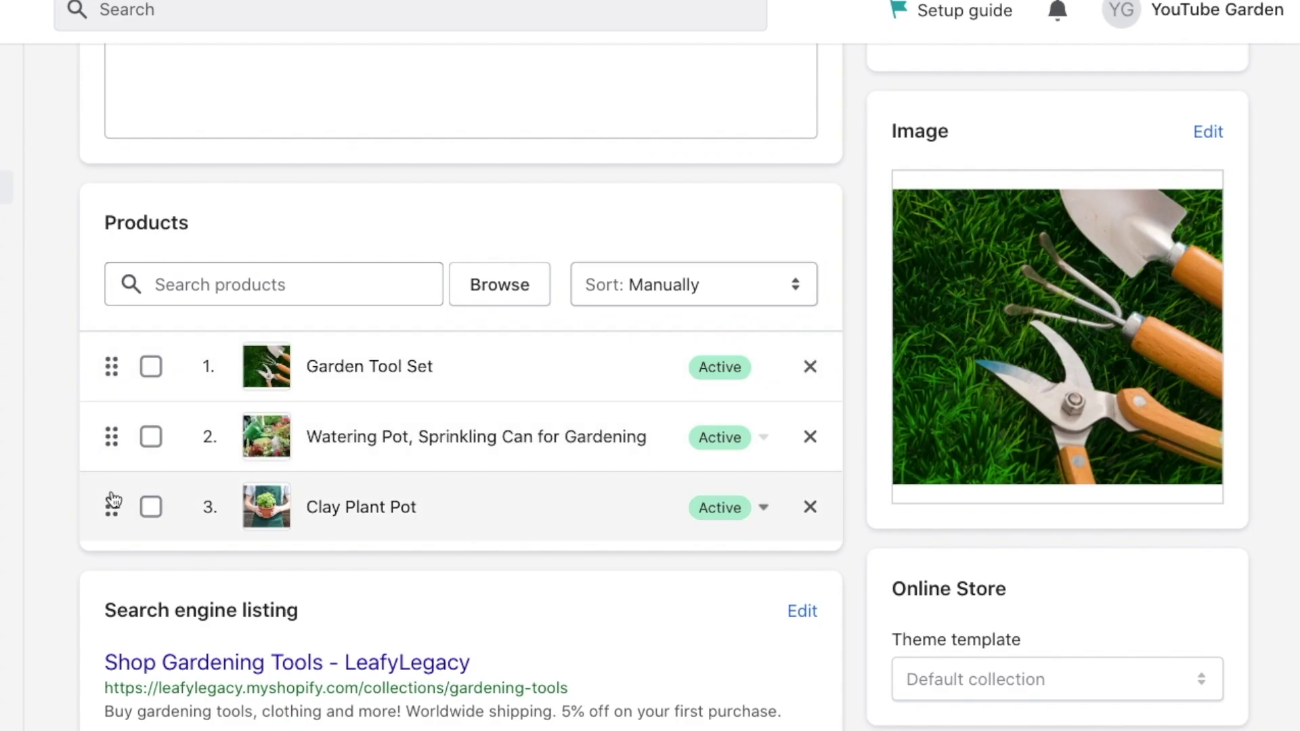
{"action": "left_click_drag", "start_coordinate": [108, 501], "coordinate": [95, 344]}
{"action": "left_click_drag", "start_coordinate": [108, 506], "coordinate": [95, 347]}
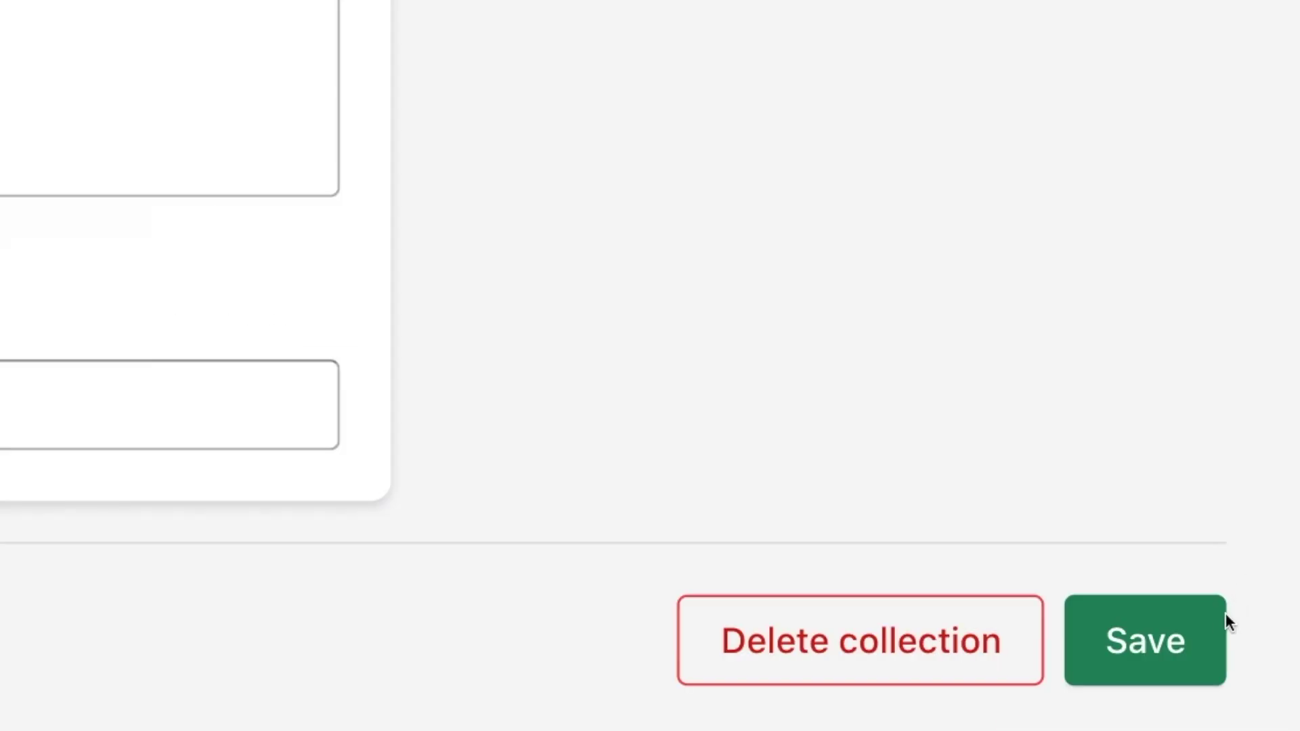
{"action": "left_click", "coordinate": [1145, 642]}
Return to the collections list and switch back to the Dawn theme editor's Home page
{"action": "scroll", "coordinate": [1143, 644], "scroll_direction": "up", "scroll_amount": 10}
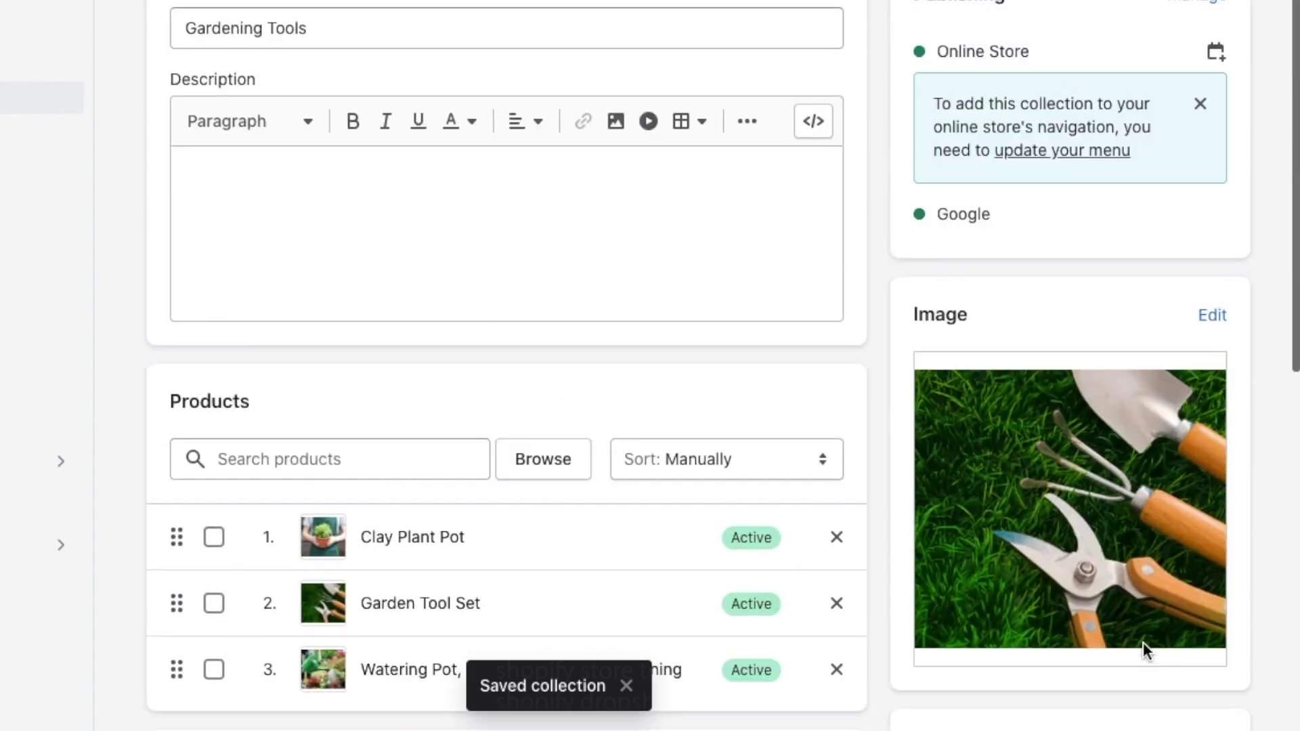
{"action": "left_click", "coordinate": [168, 12]}
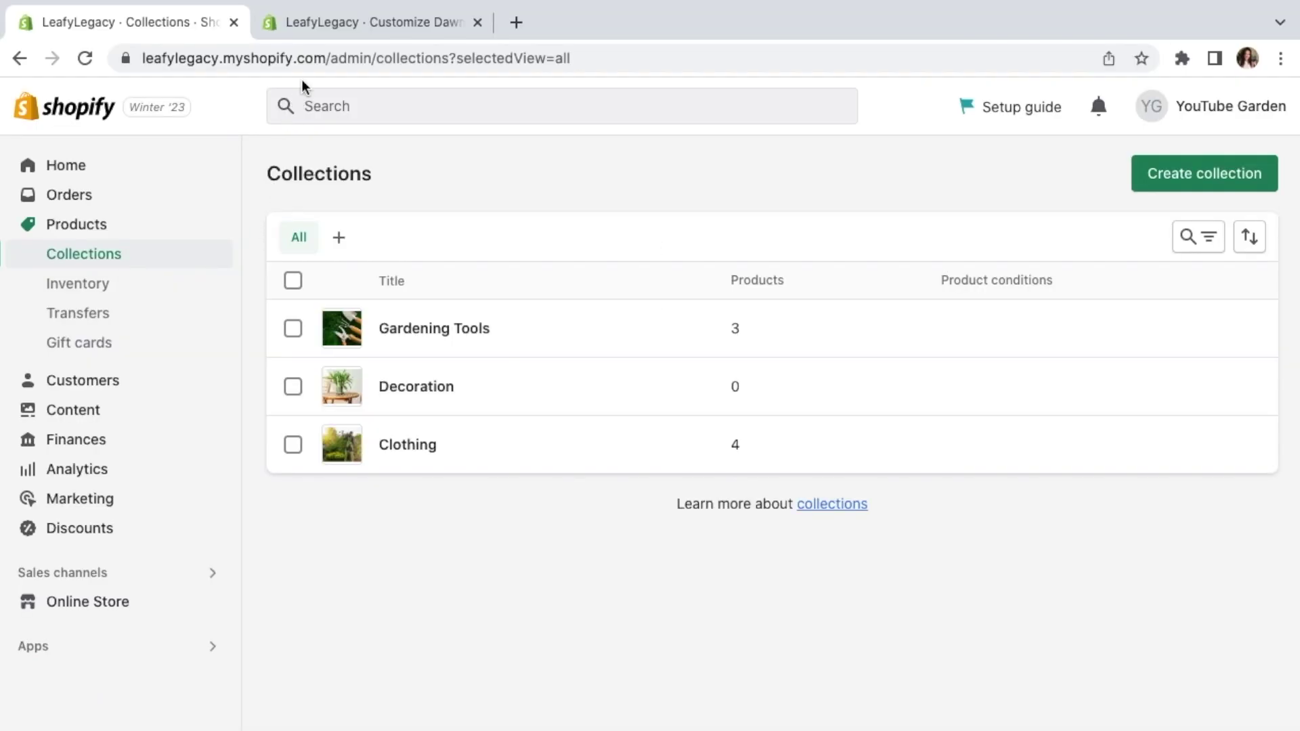
{"action": "left_click", "coordinate": [356, 24]}
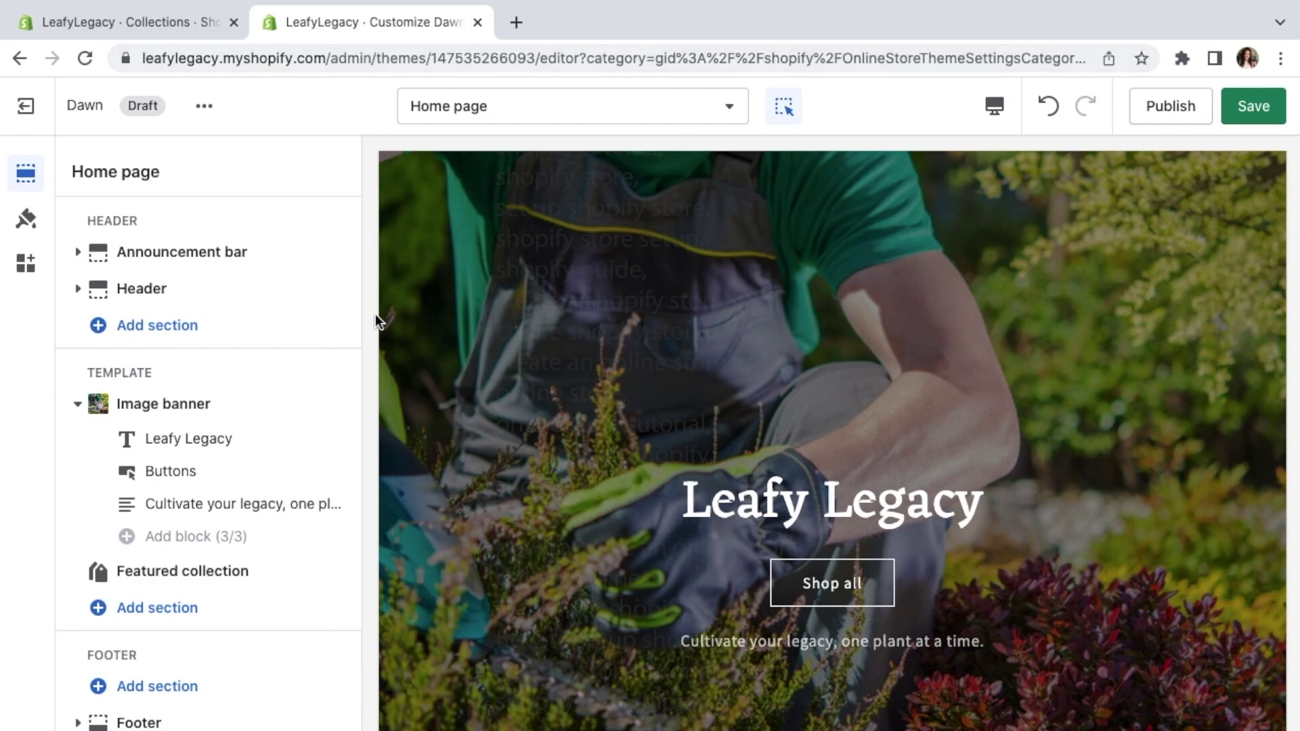
Add a Featured collection section to the home page showing the Gardening Tools collection
{"action": "scroll", "coordinate": [429, 407], "scroll_direction": "down", "scroll_amount": 5}
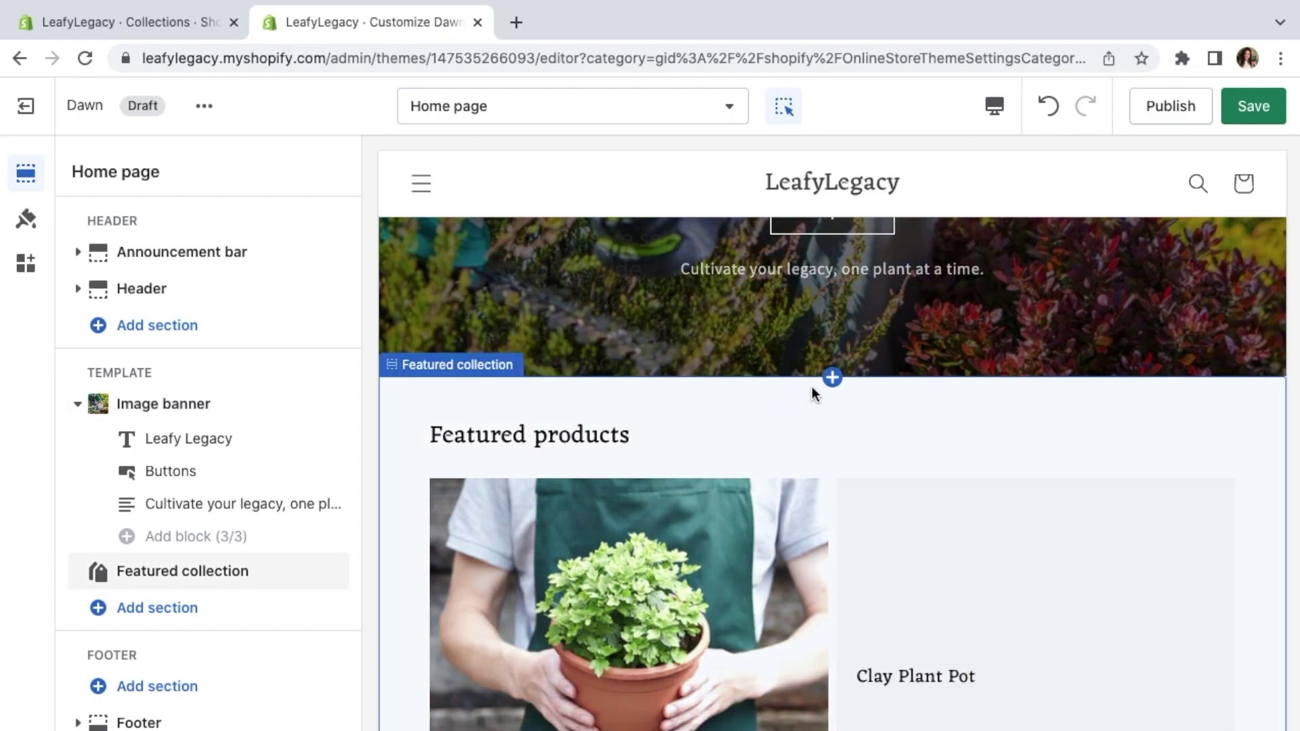
{"action": "left_click", "coordinate": [850, 398]}
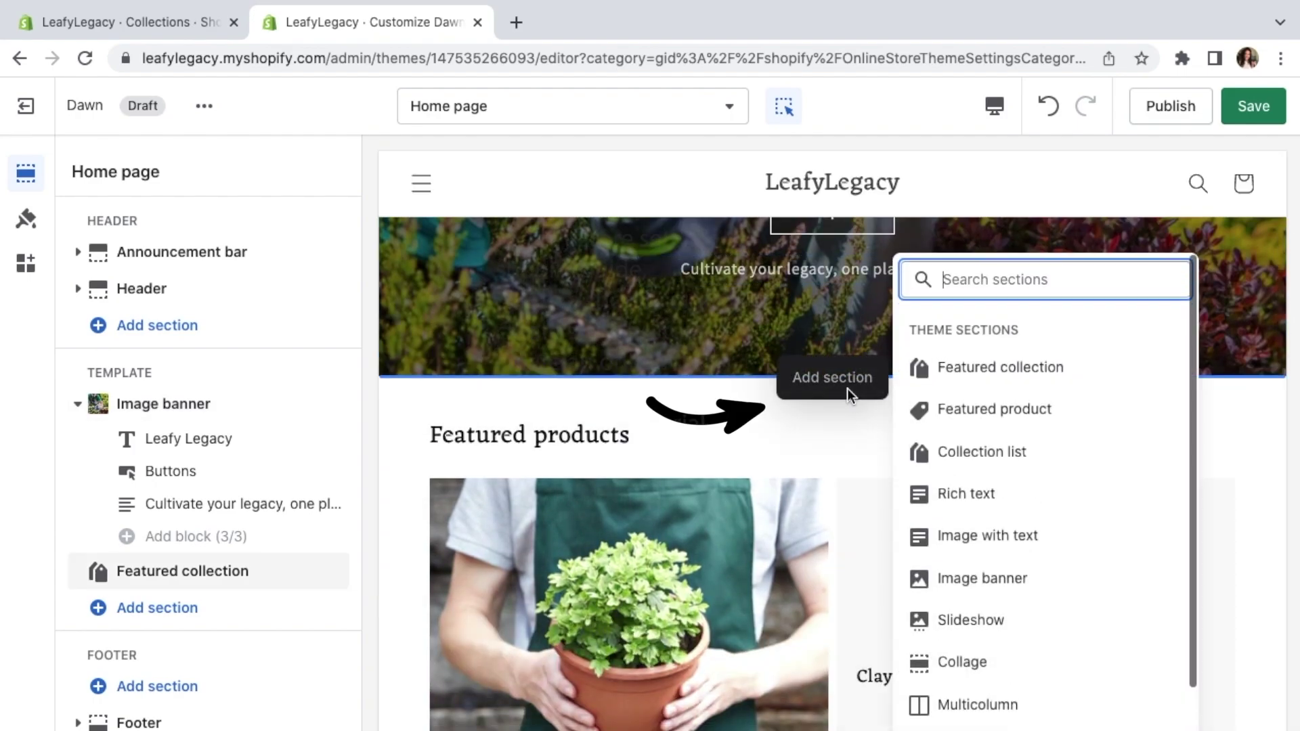
{"action": "left_click", "coordinate": [942, 384]}
{"action": "scroll", "coordinate": [354, 479], "scroll_direction": "down", "scroll_amount": 5}
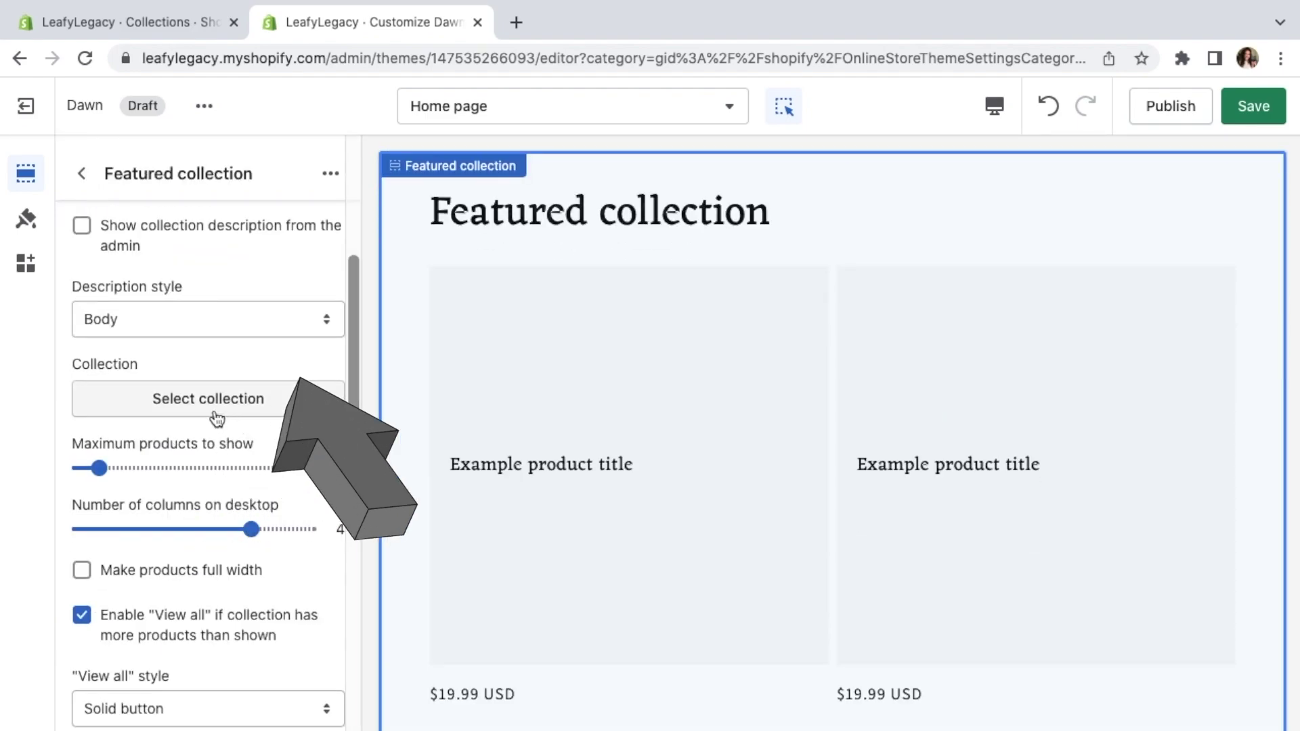
{"action": "left_click", "coordinate": [240, 410]}
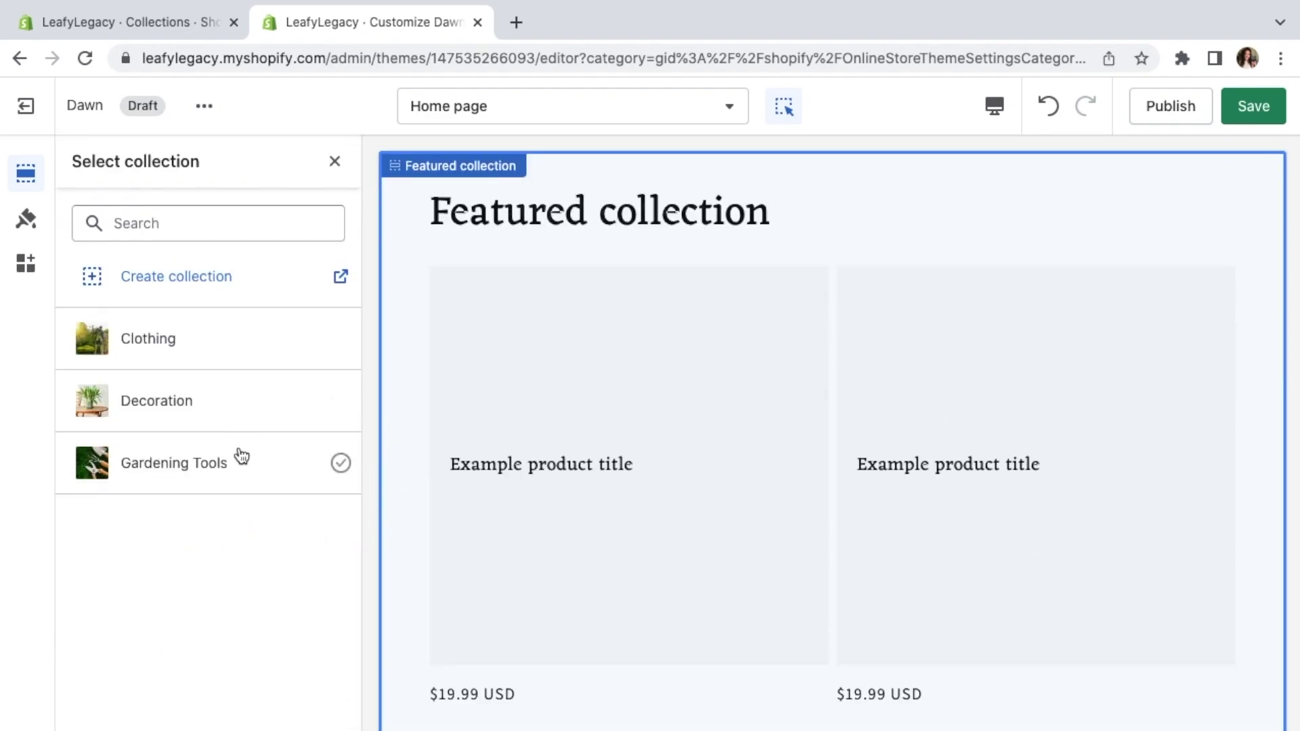
{"action": "left_click", "coordinate": [228, 466]}
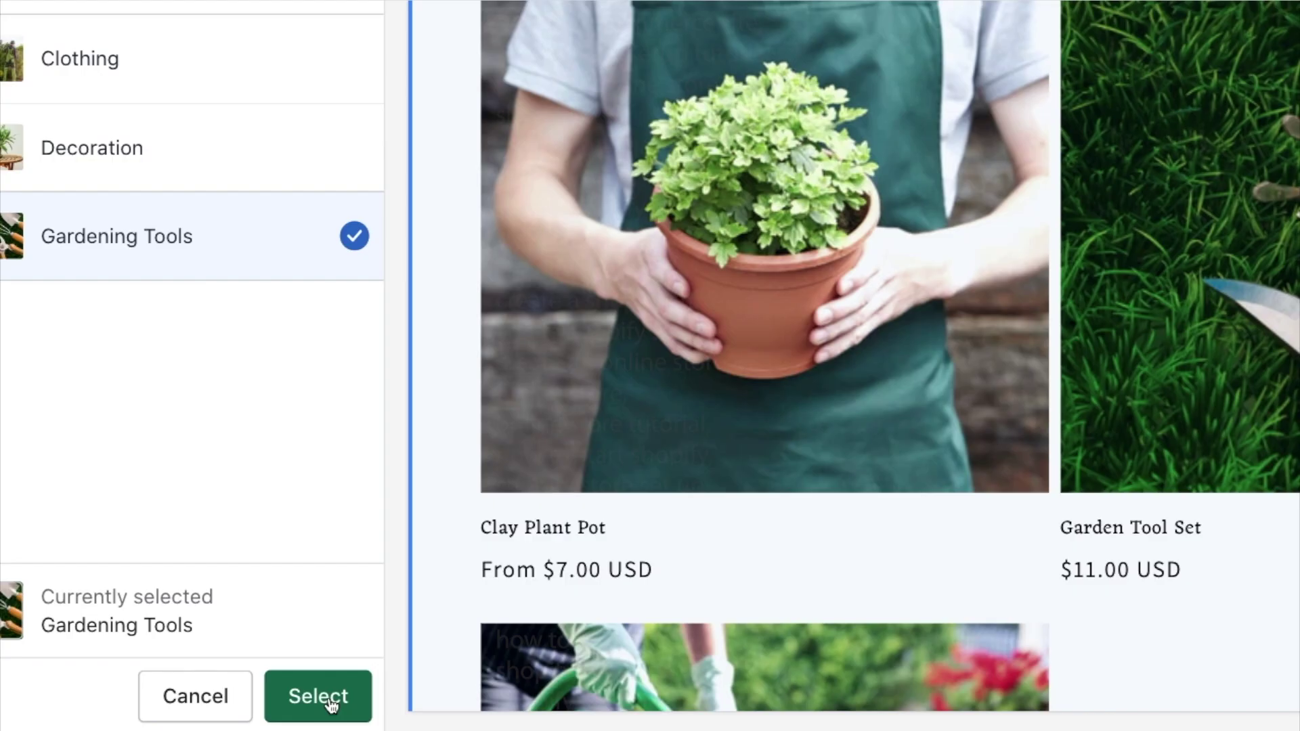
{"action": "left_click", "coordinate": [331, 702]}
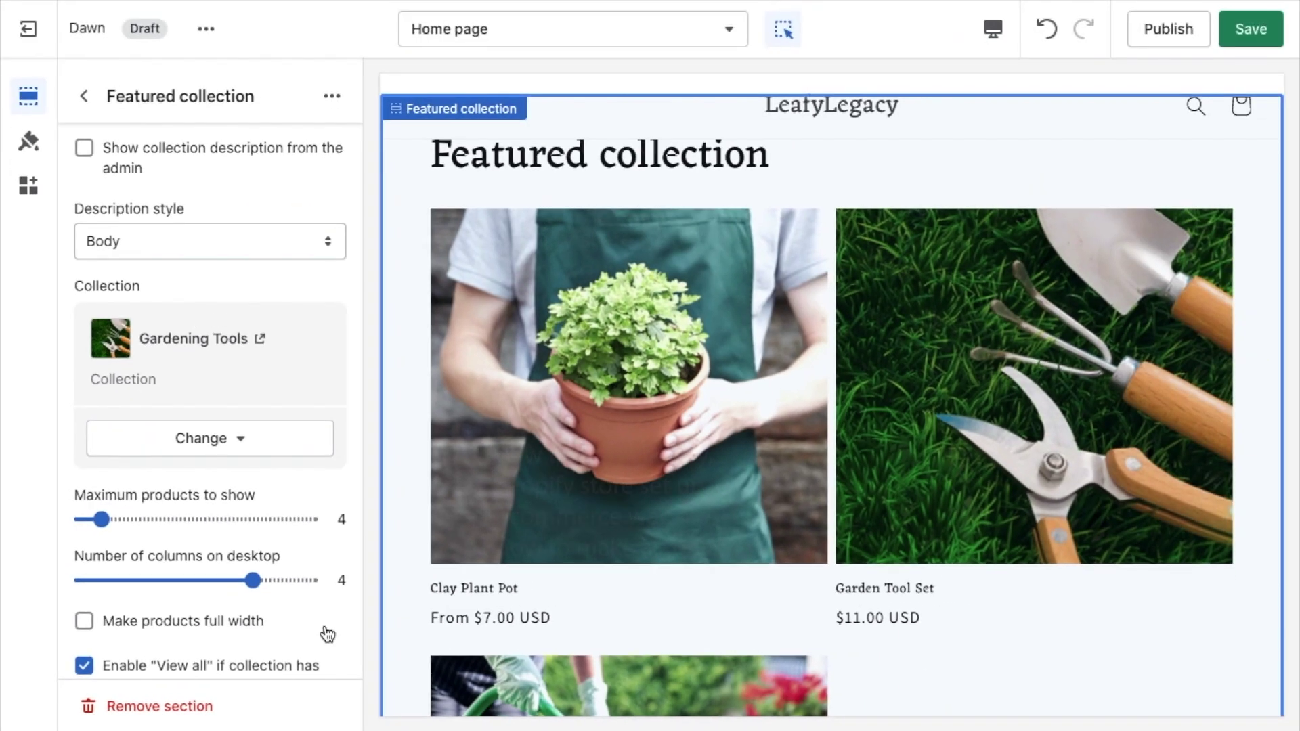
Change the featured collection's heading to 'Gardening Tools'
{"action": "scroll", "coordinate": [357, 411], "scroll_direction": "up", "scroll_amount": 5}
{"action": "triple_click", "coordinate": [212, 244]}
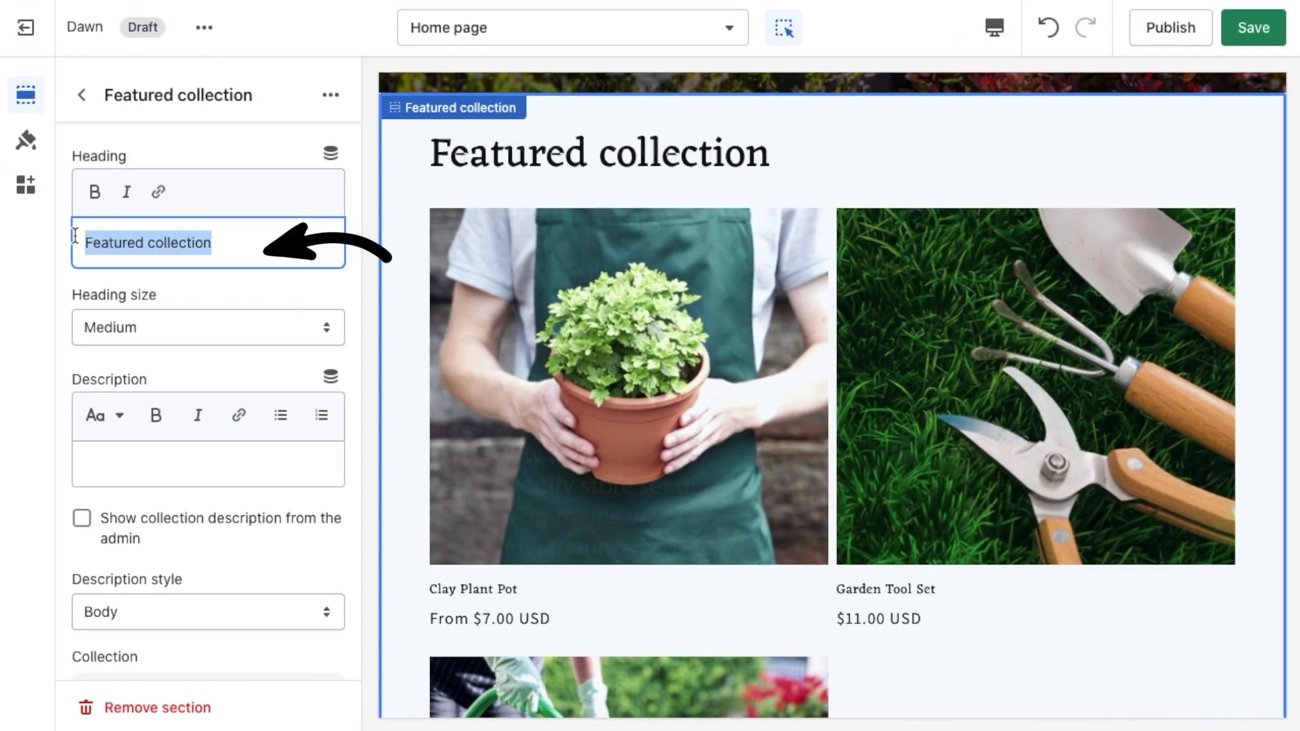
{"action": "type", "text": "Gardening Tools"}
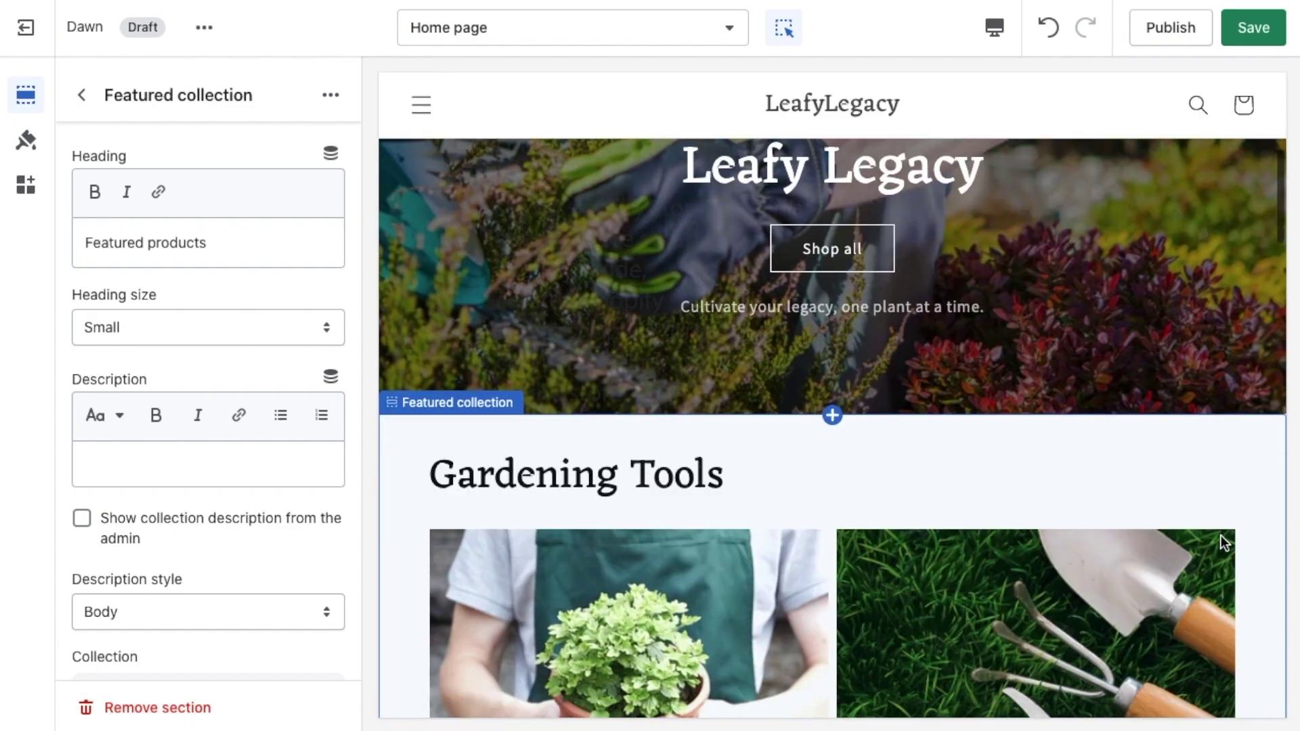
{"action": "scroll", "coordinate": [1223, 541], "scroll_direction": "down", "scroll_amount": 10}
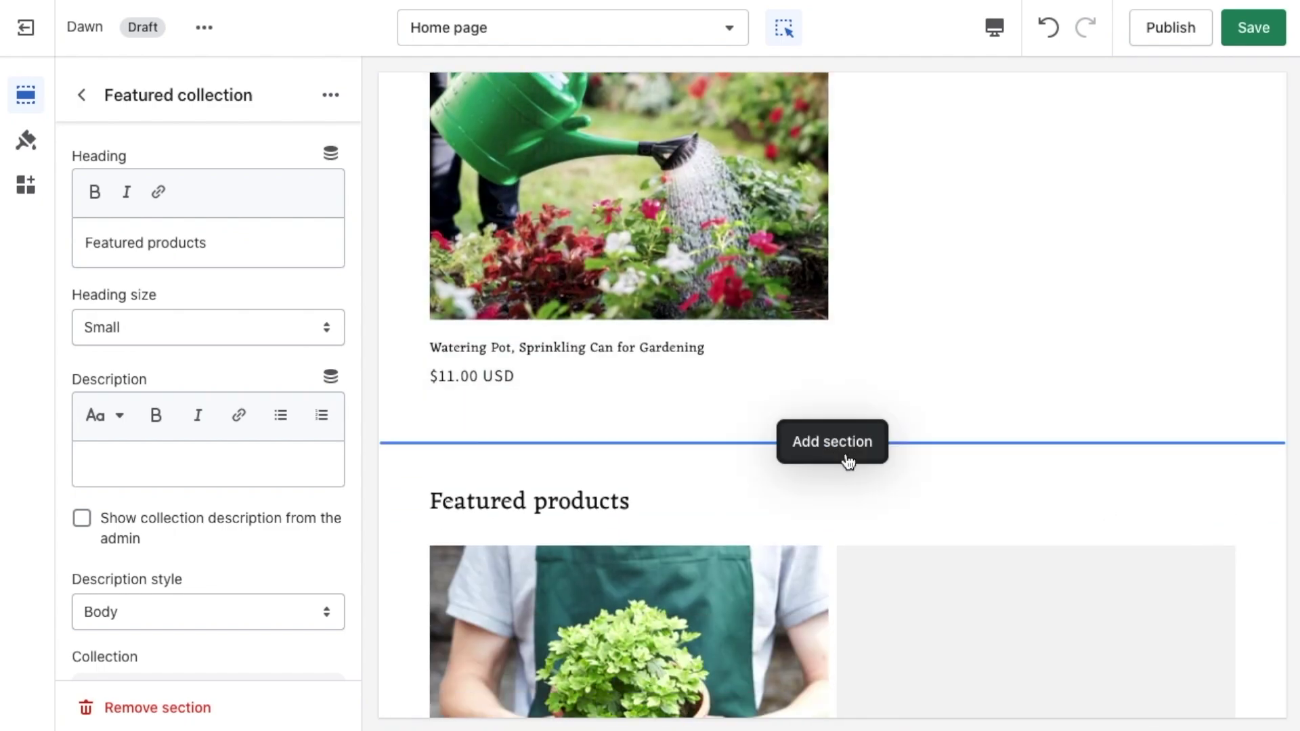
Add an Image with text section headed 'Beyond Gardening' with a 'Cultivate Your Legacy' button
{"action": "left_click", "coordinate": [847, 461]}
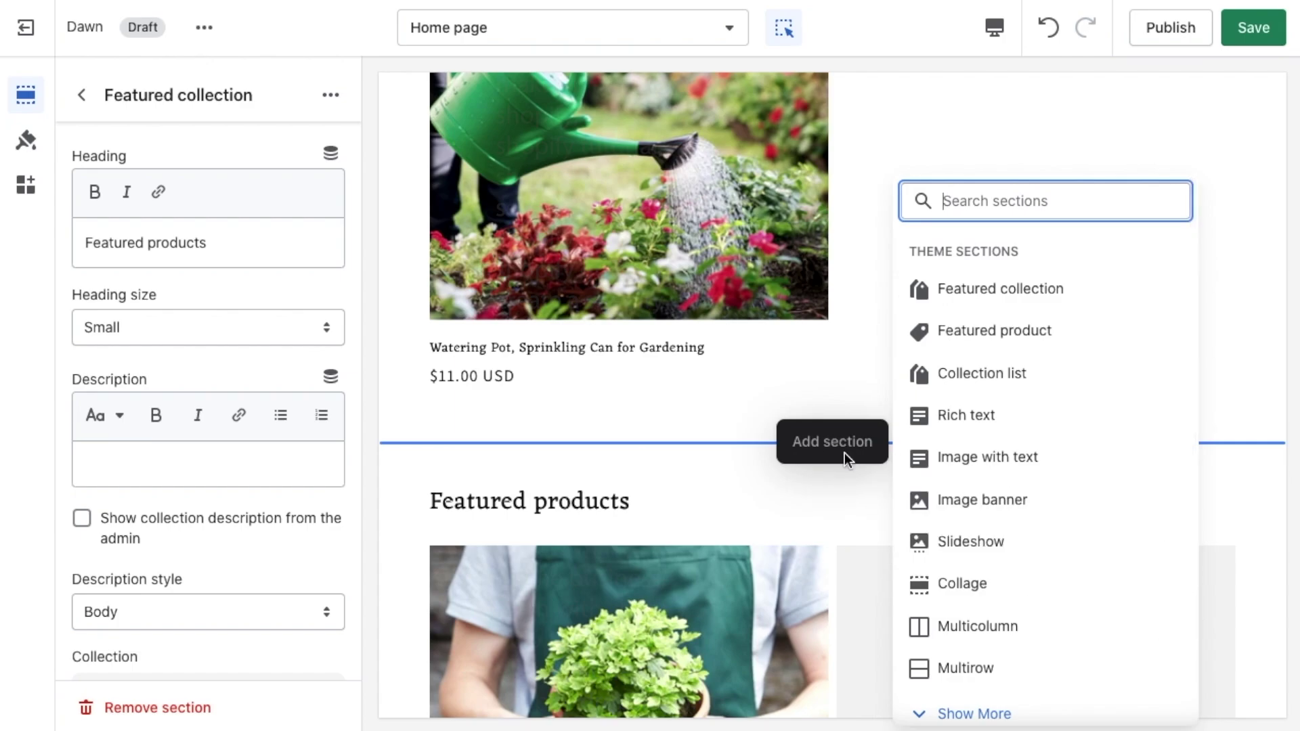
{"action": "left_click", "coordinate": [1000, 478]}
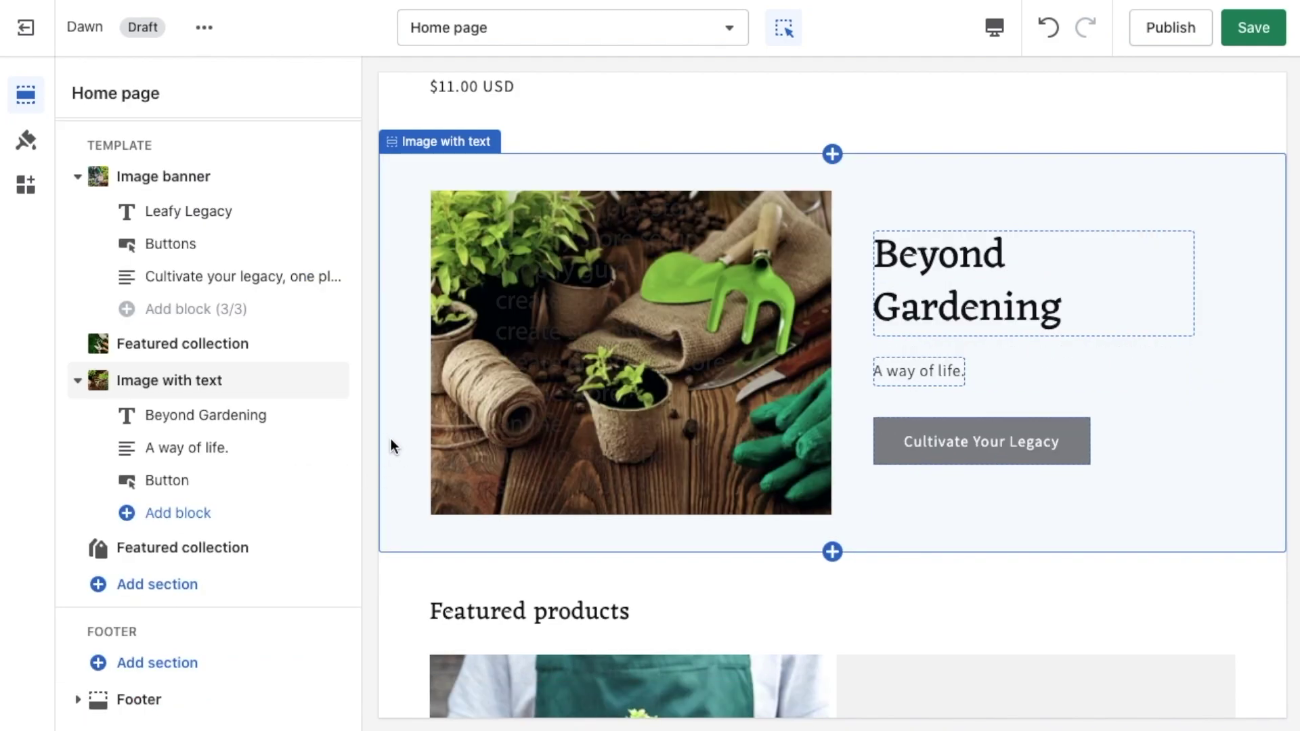
{"action": "left_click", "coordinate": [1193, 514]}
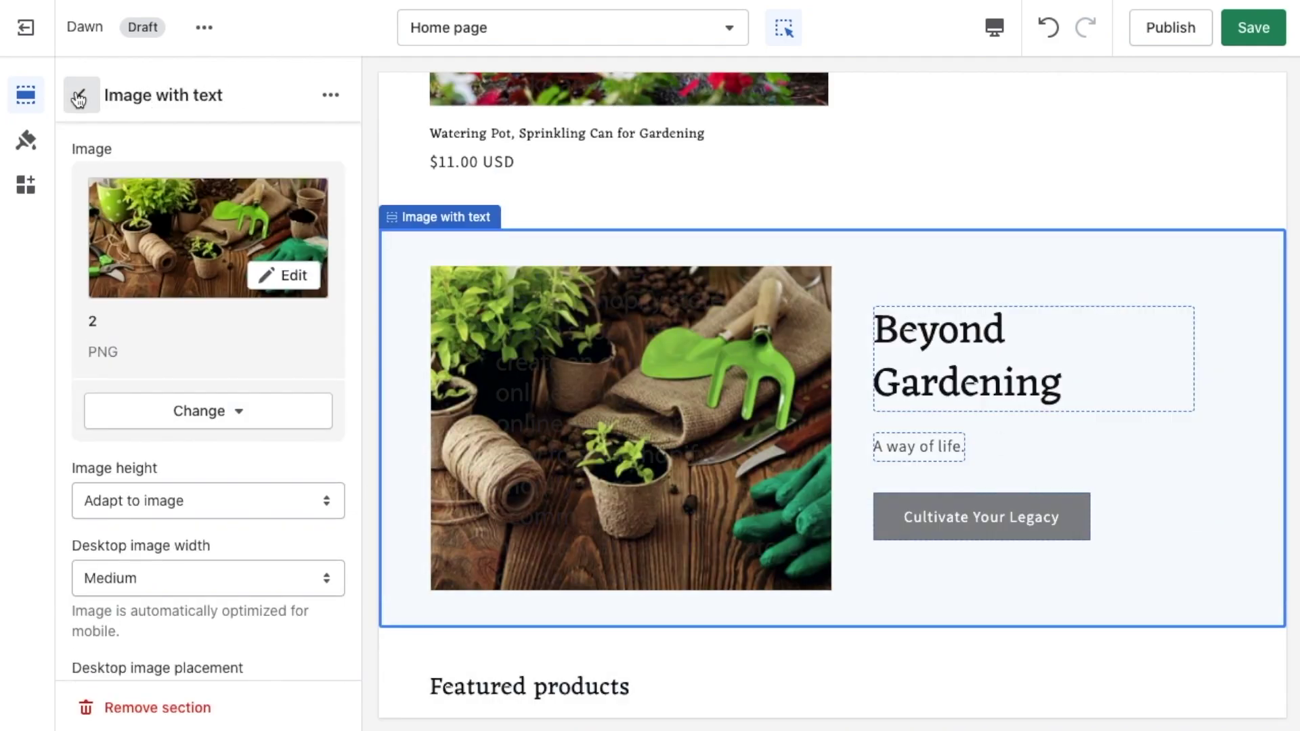
{"action": "left_click", "coordinate": [79, 97]}
{"action": "scroll", "coordinate": [867, 630], "scroll_direction": "down", "scroll_amount": 3}
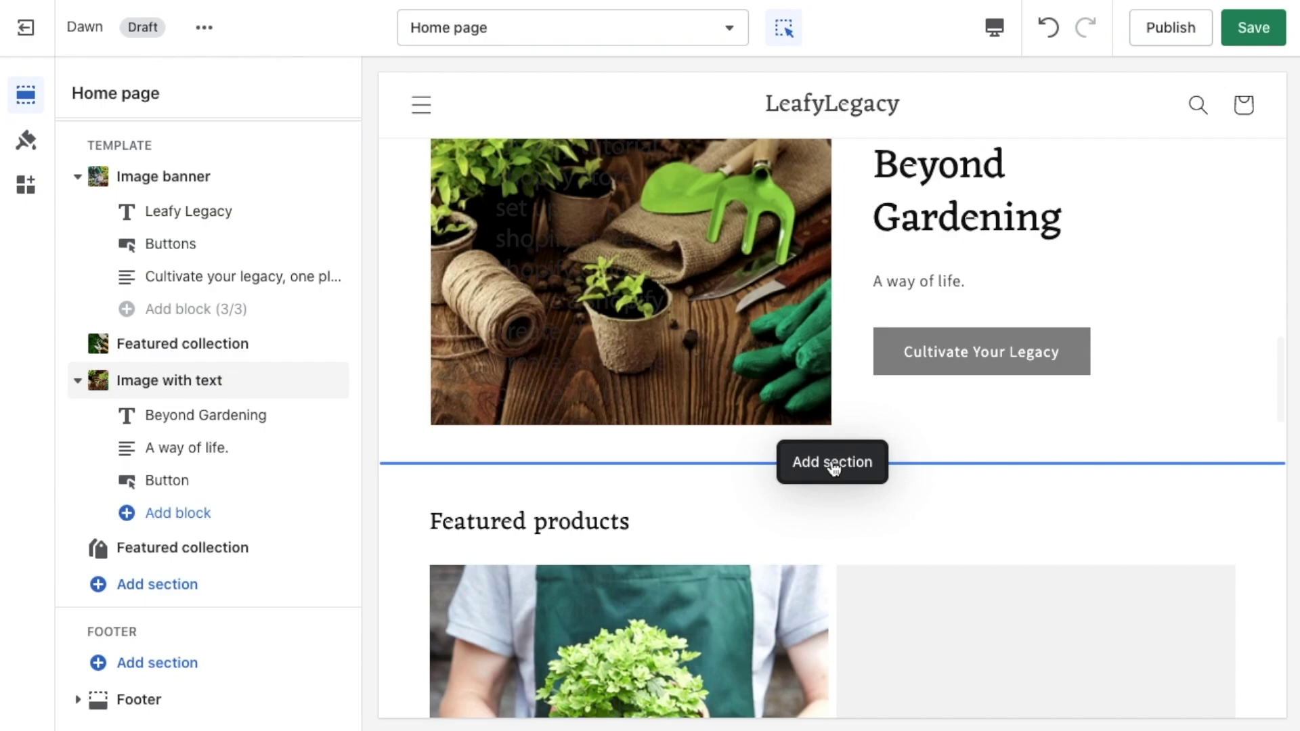
Add a Collection list section and set its first card to the Clothing collection
{"action": "left_click", "coordinate": [833, 468]}
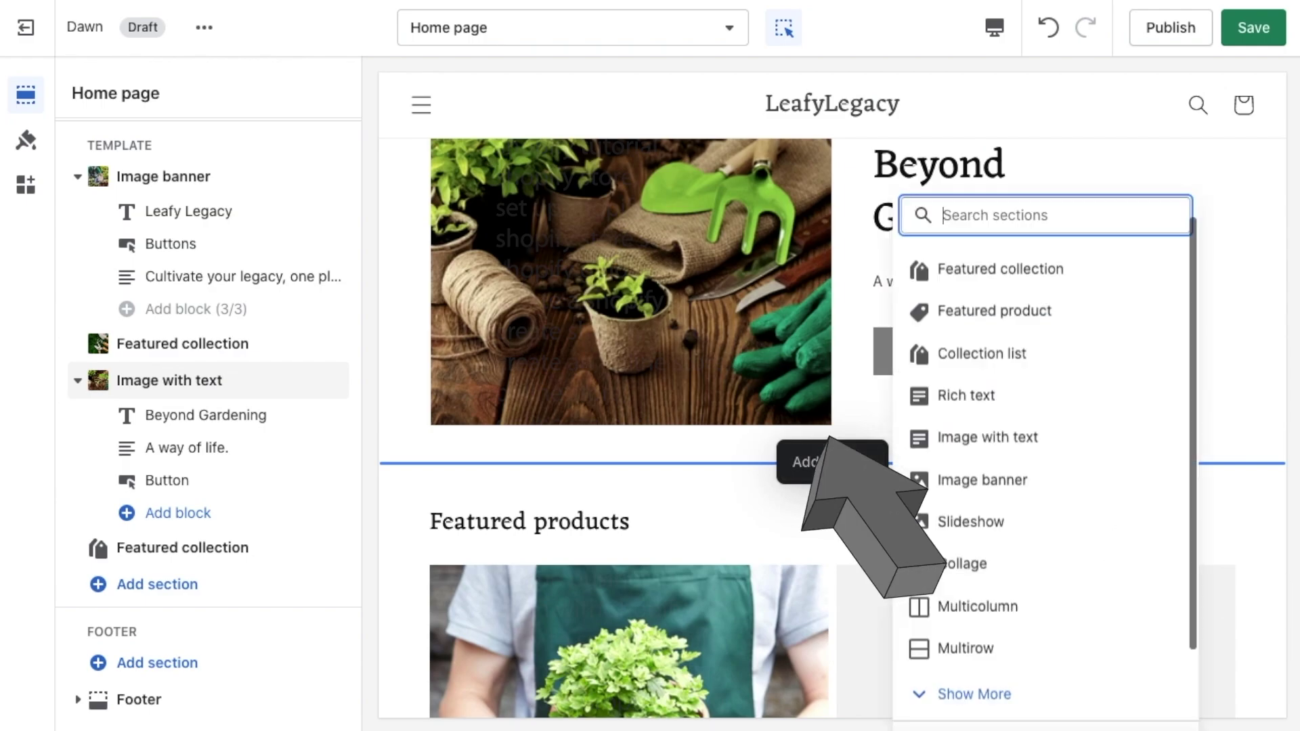
{"action": "left_click", "coordinate": [1036, 384]}
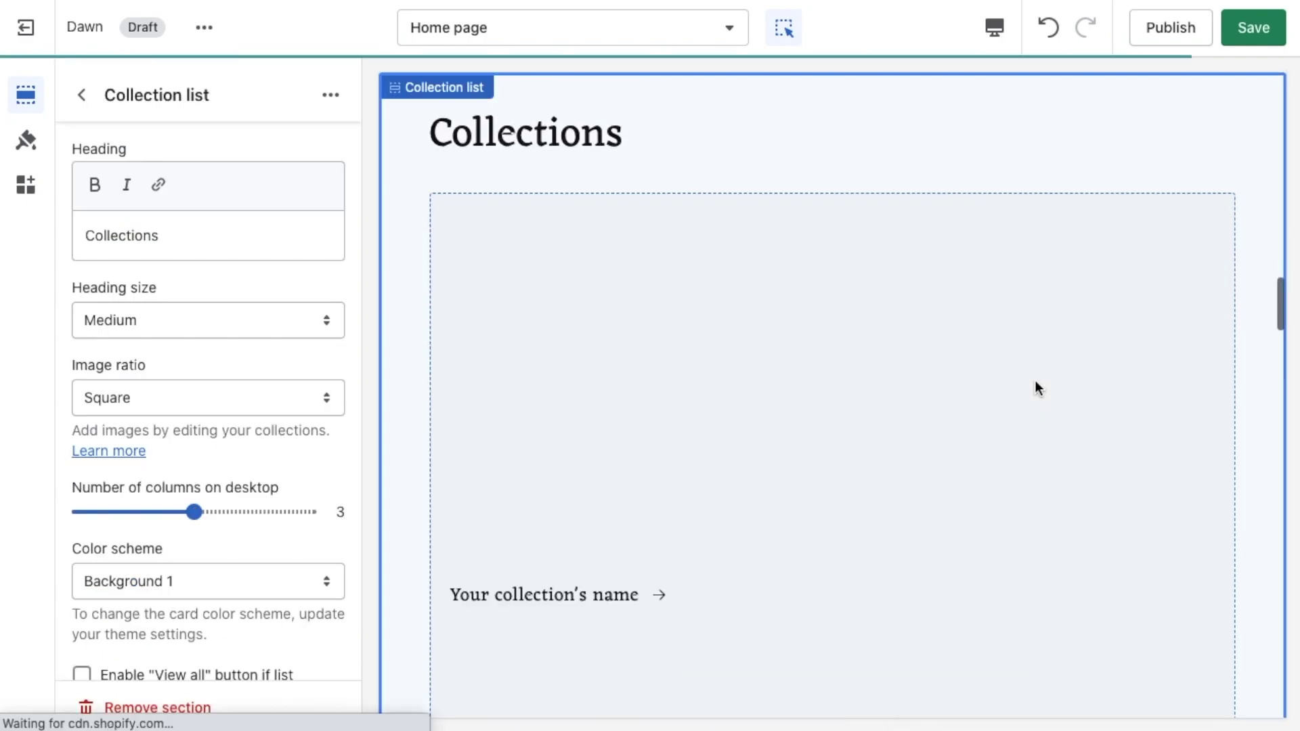
{"action": "left_click", "coordinate": [628, 454]}
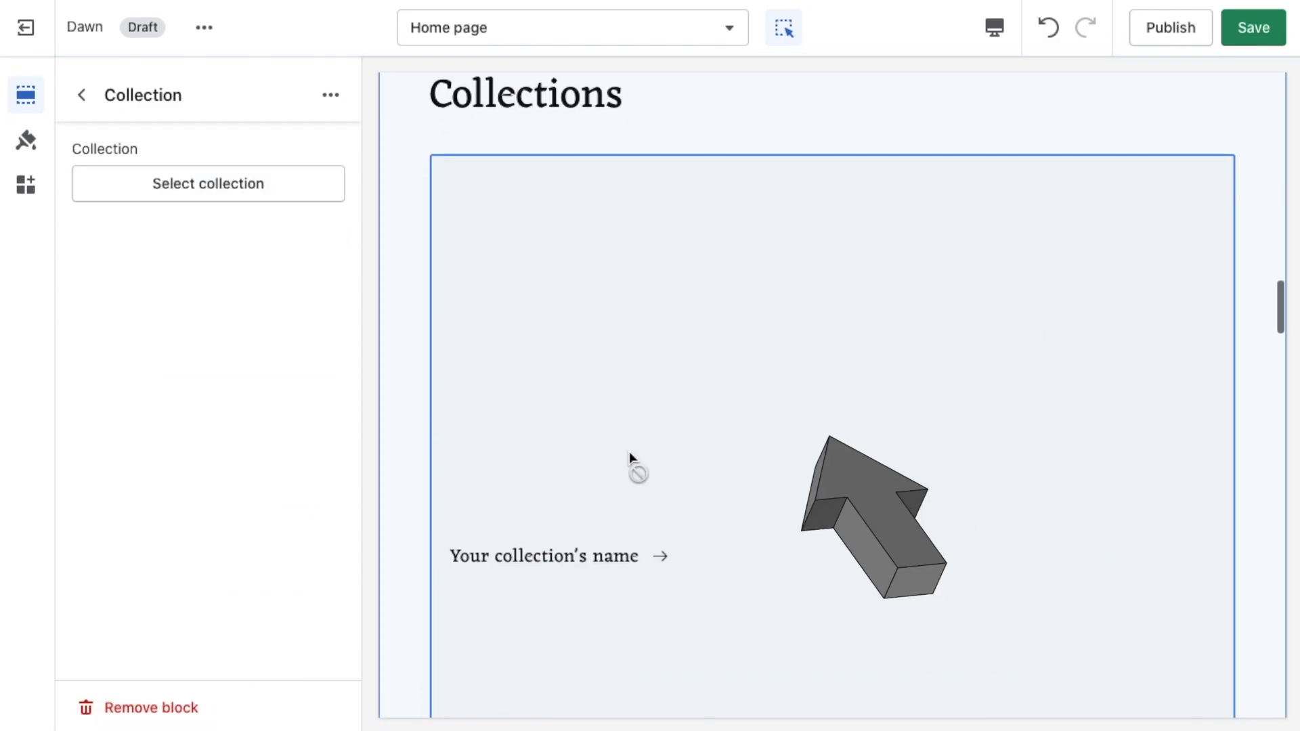
{"action": "left_click", "coordinate": [271, 186]}
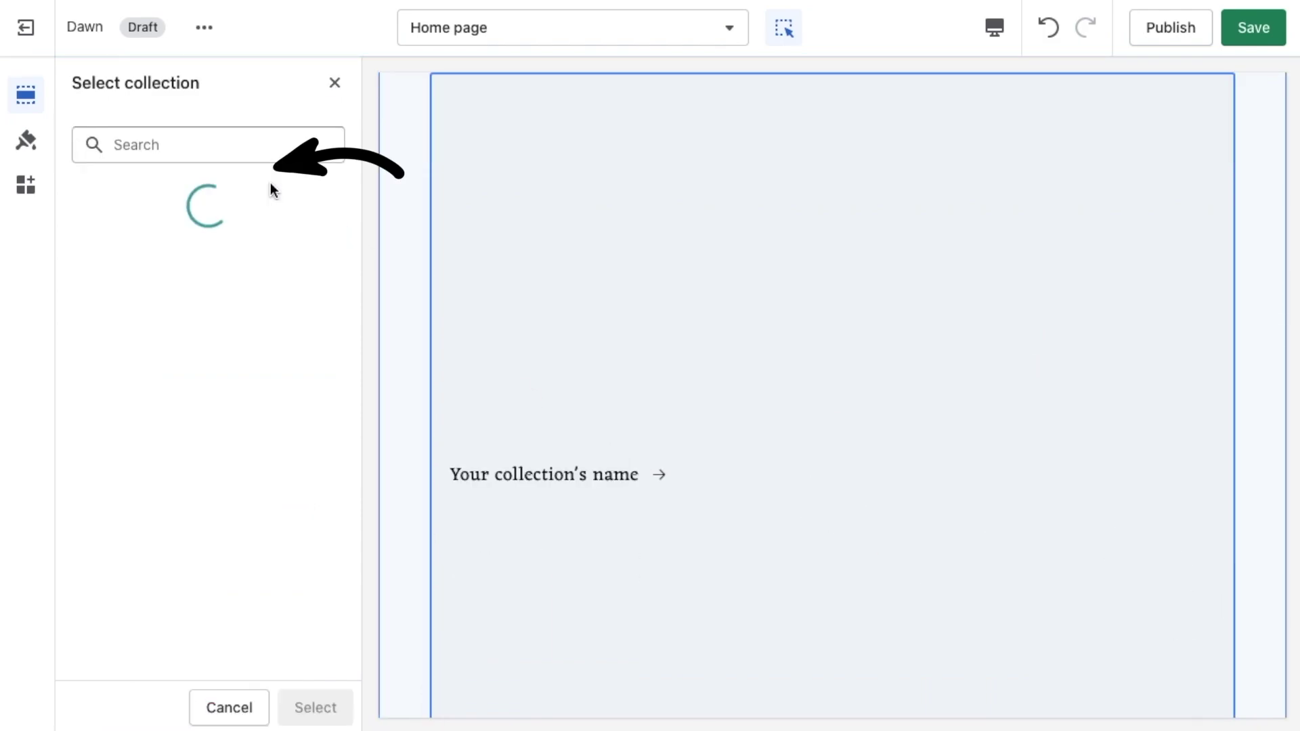
{"action": "left_click", "coordinate": [240, 264]}
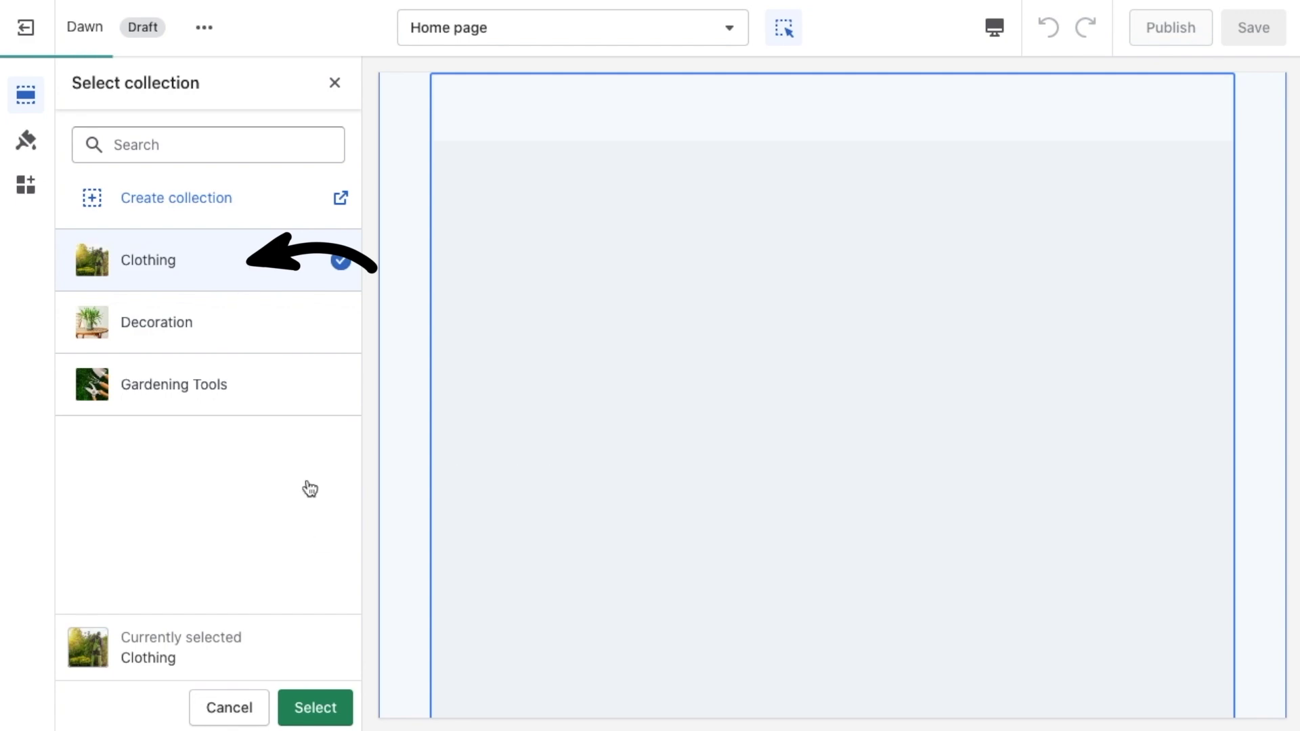
{"action": "left_click", "coordinate": [315, 707]}
{"action": "scroll", "coordinate": [653, 534], "scroll_direction": "down", "scroll_amount": 10}
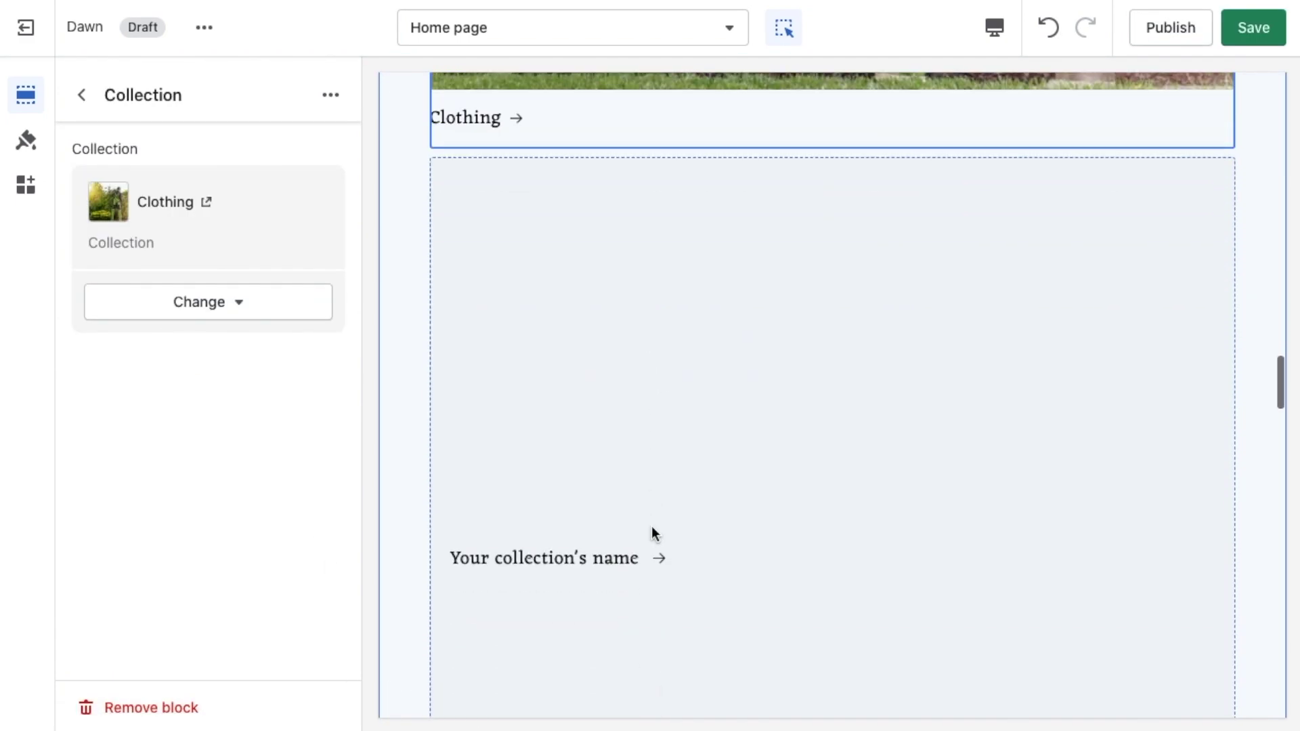
Set the second collection card to the Decoration collection
{"action": "left_click", "coordinate": [524, 468]}
{"action": "left_click", "coordinate": [247, 191]}
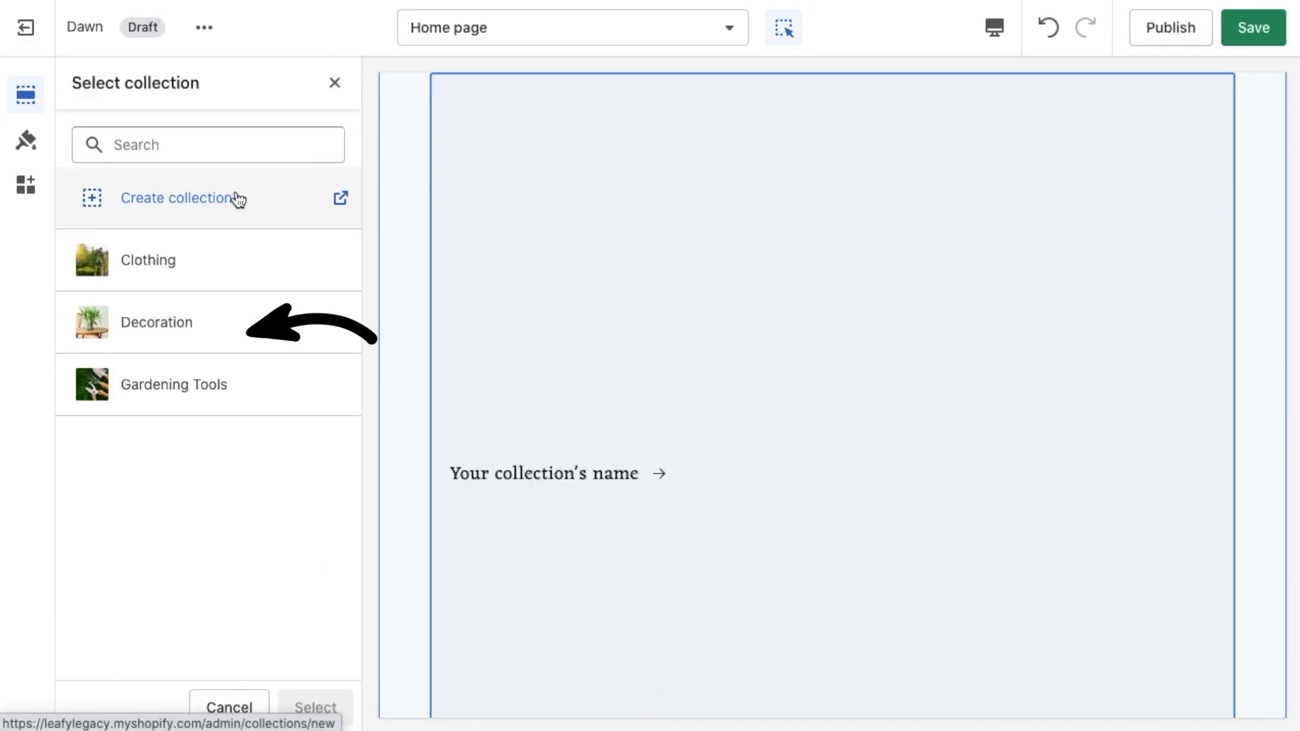
{"action": "left_click", "coordinate": [245, 321]}
{"action": "left_click", "coordinate": [337, 708]}
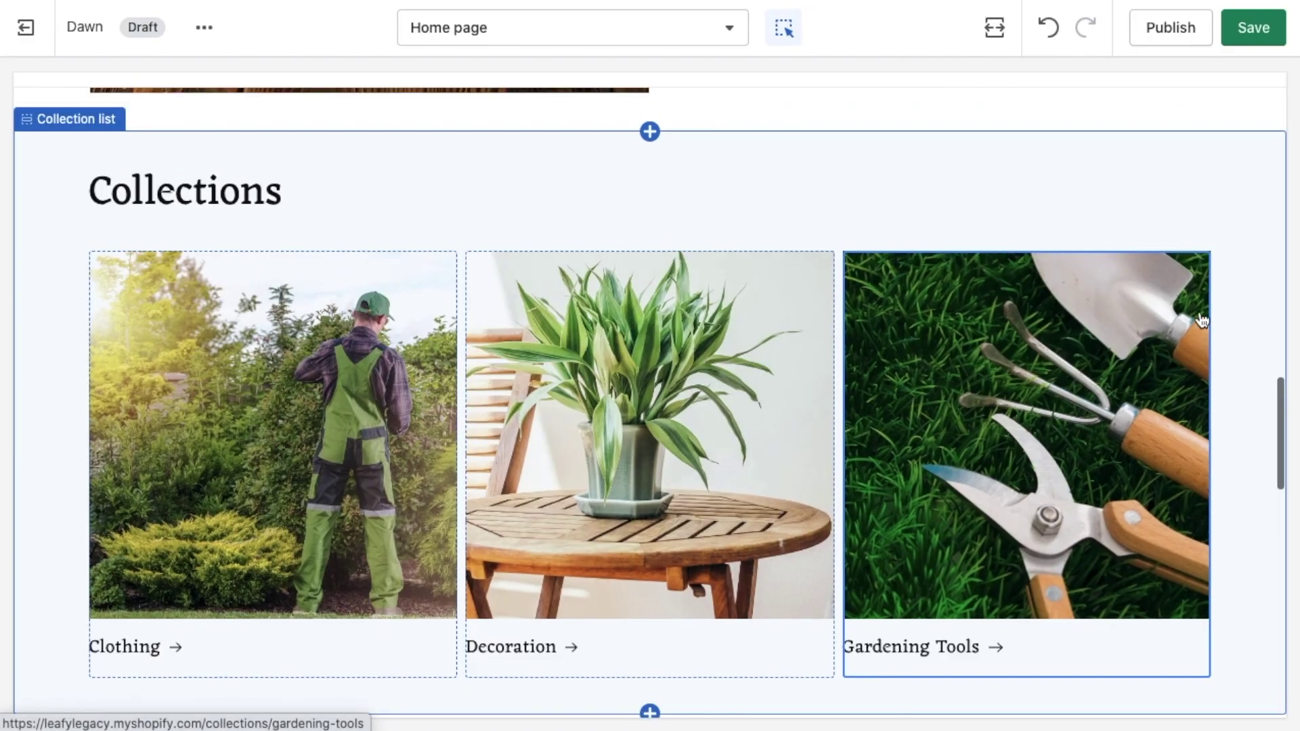
{"action": "scroll", "coordinate": [1201, 318], "scroll_direction": "down", "scroll_amount": 1}
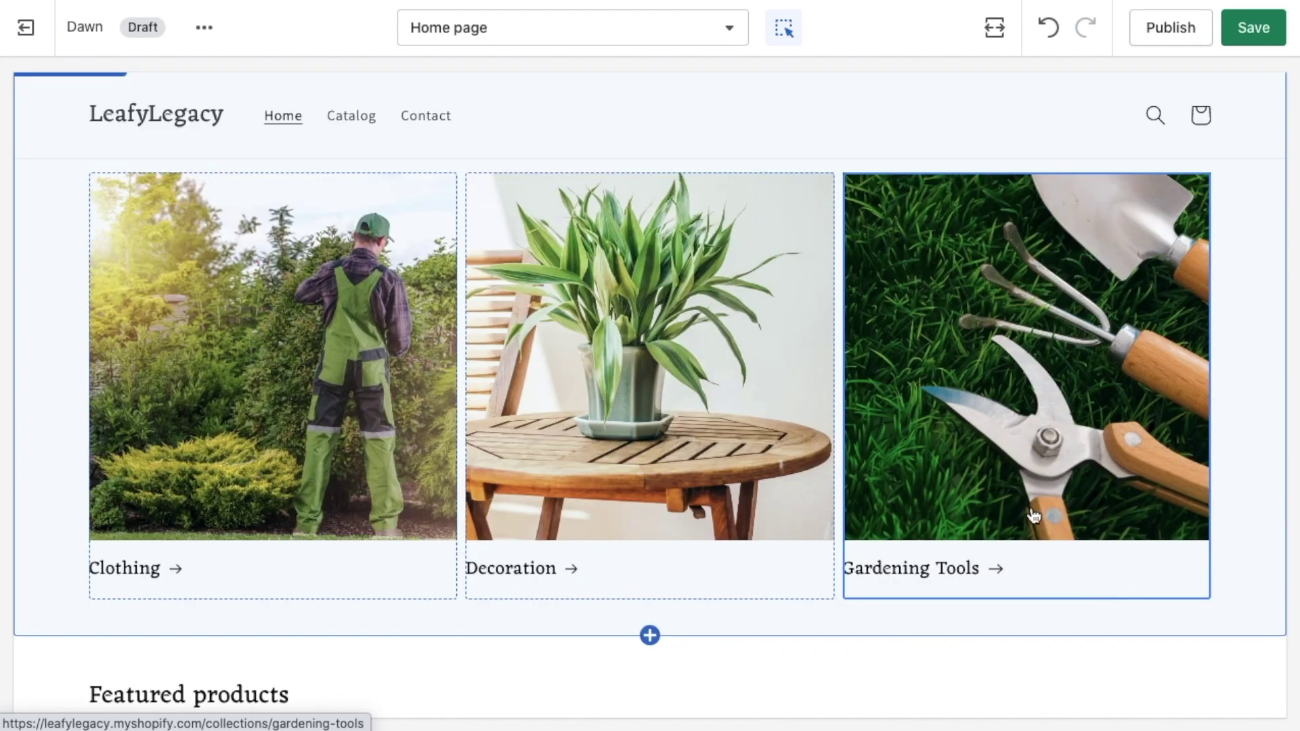
{"action": "left_click", "coordinate": [1036, 514]}
{"action": "scroll", "coordinate": [956, 432], "scroll_direction": "down", "scroll_amount": 3}
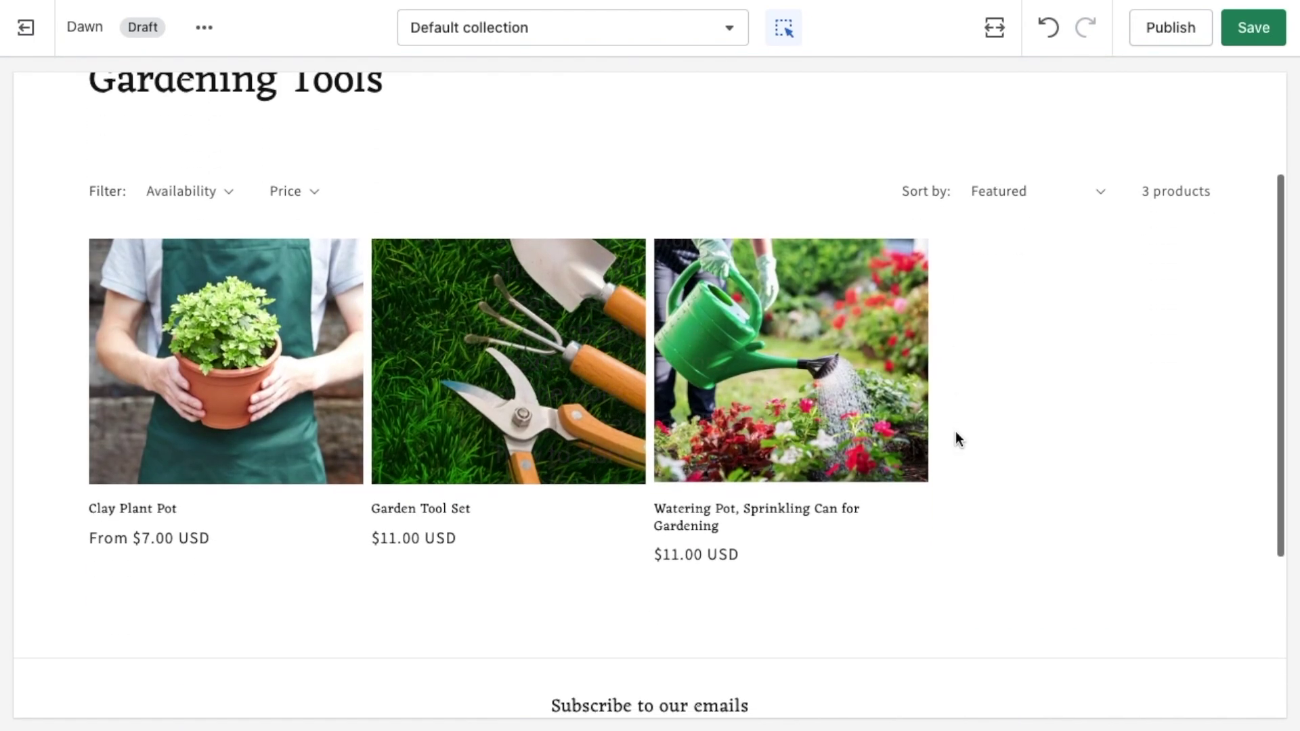
{"action": "scroll", "coordinate": [956, 432], "scroll_direction": "up", "scroll_amount": 1}
{"action": "scroll", "coordinate": [957, 434], "scroll_direction": "down", "scroll_amount": 1}
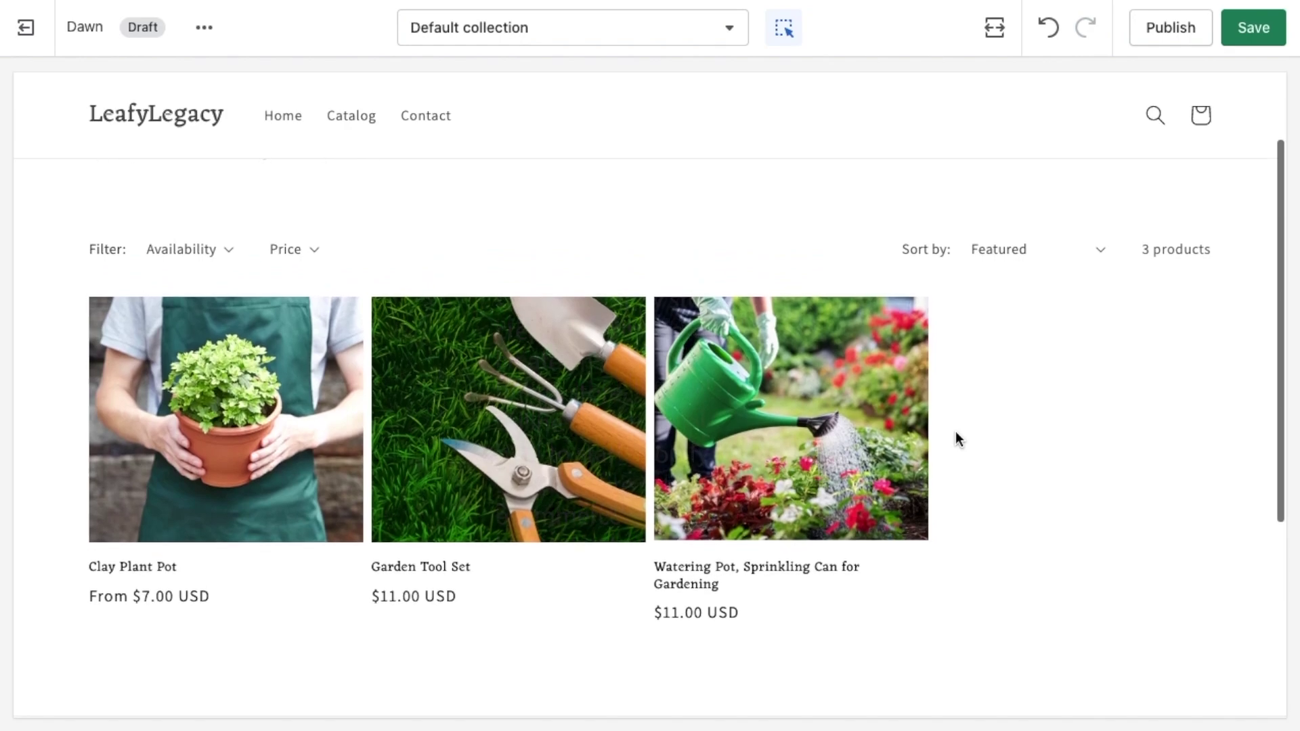
{"action": "scroll", "coordinate": [956, 439], "scroll_direction": "down", "scroll_amount": 3}
{"action": "scroll", "coordinate": [956, 432], "scroll_direction": "up", "scroll_amount": 3}
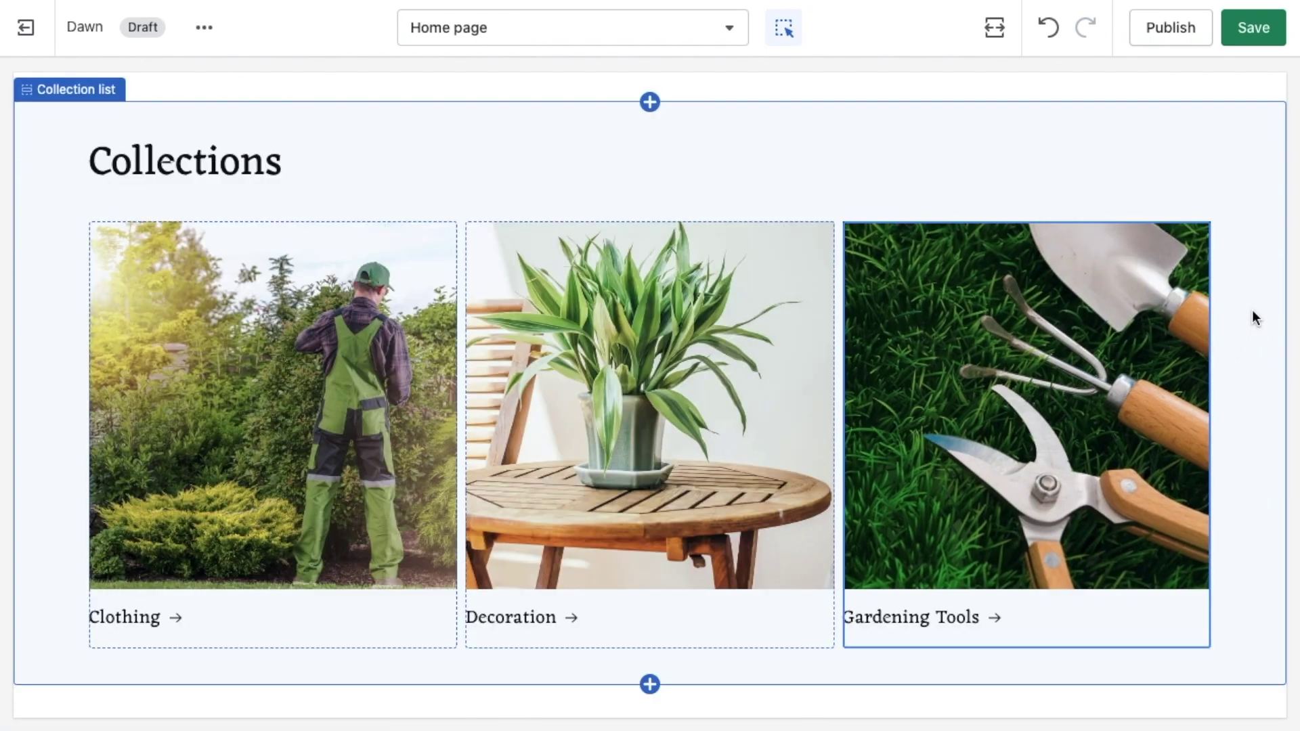
{"action": "scroll", "coordinate": [1252, 310], "scroll_direction": "up", "scroll_amount": 8}
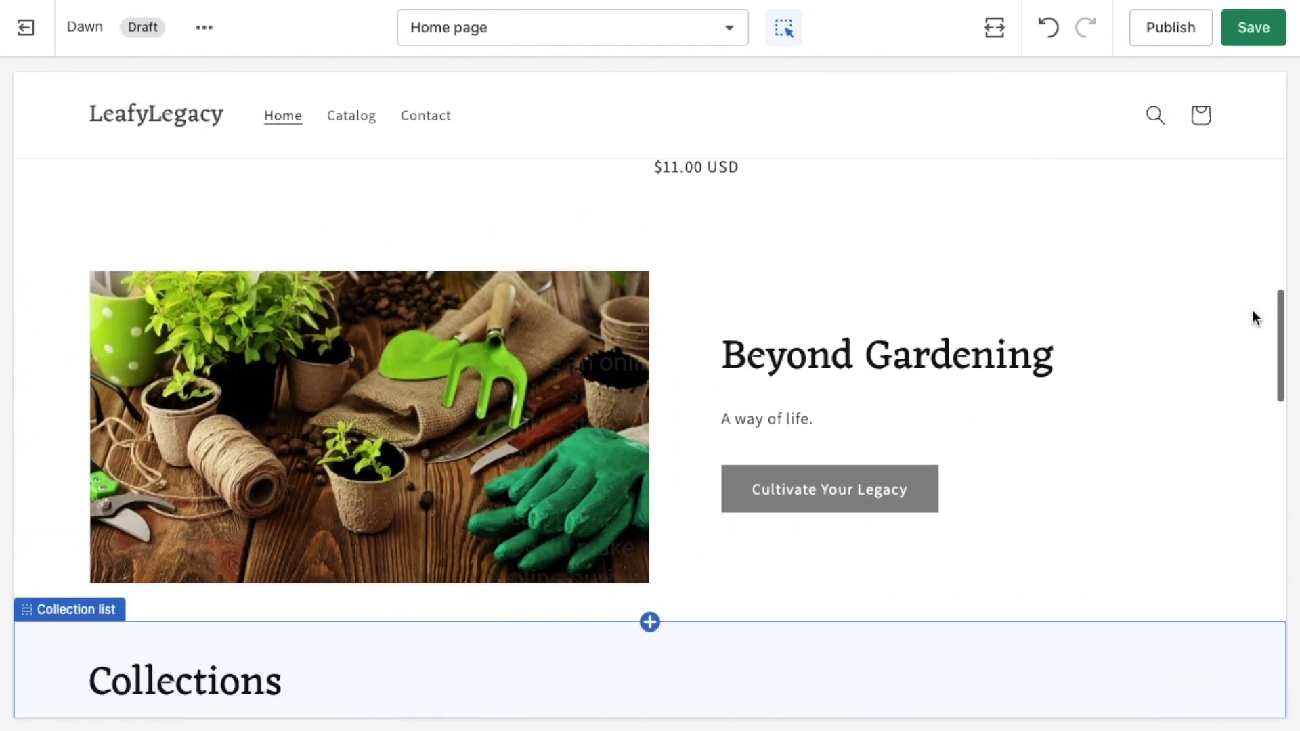
{"action": "scroll", "coordinate": [1252, 310], "scroll_direction": "down", "scroll_amount": 8}
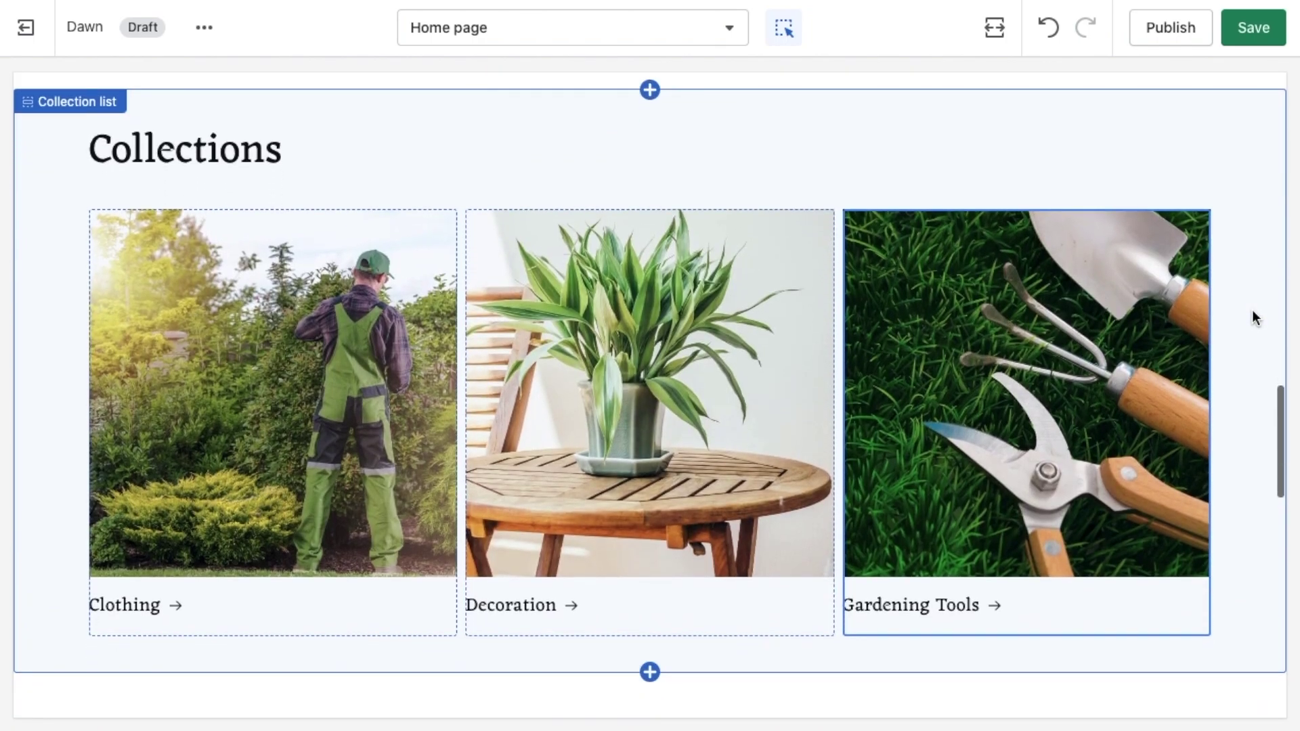
{"action": "scroll", "coordinate": [1252, 310], "scroll_direction": "up", "scroll_amount": 10}
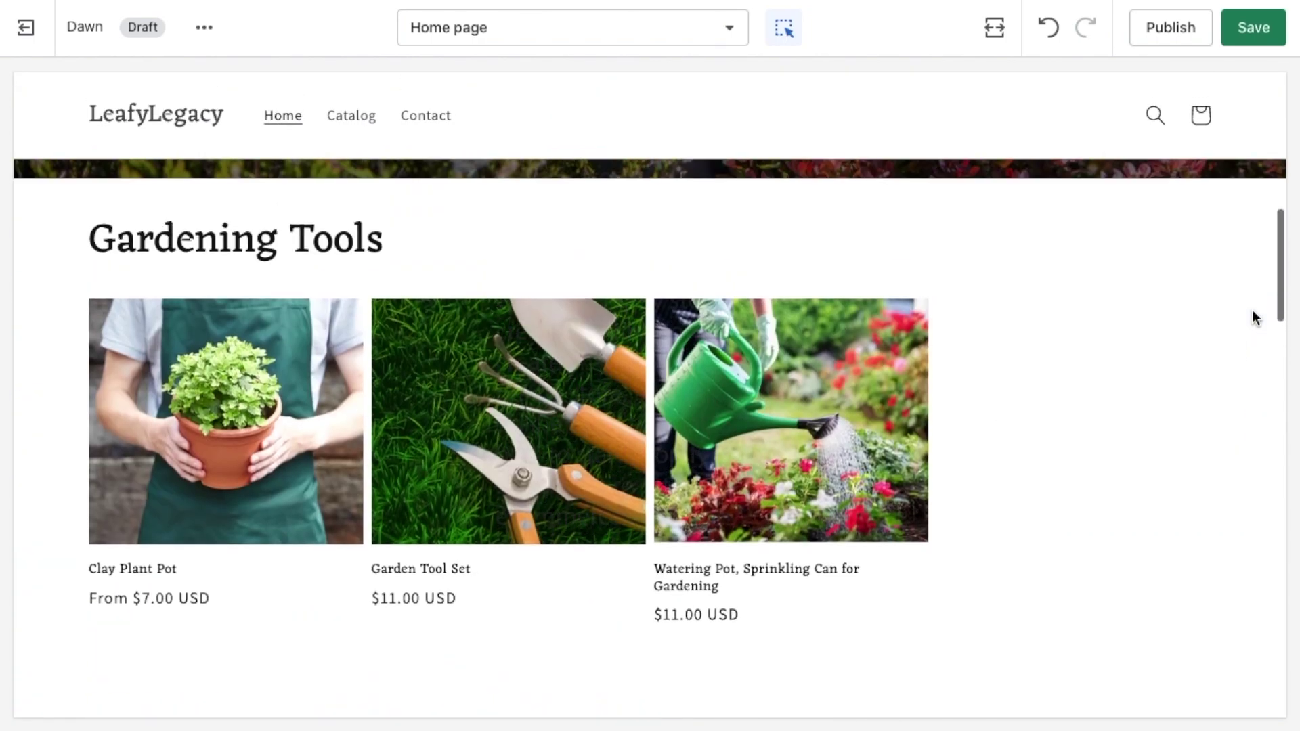
{"action": "scroll", "coordinate": [1252, 310], "scroll_direction": "down", "scroll_amount": 3}
{"action": "scroll", "coordinate": [1252, 316], "scroll_direction": "down", "scroll_amount": 12}
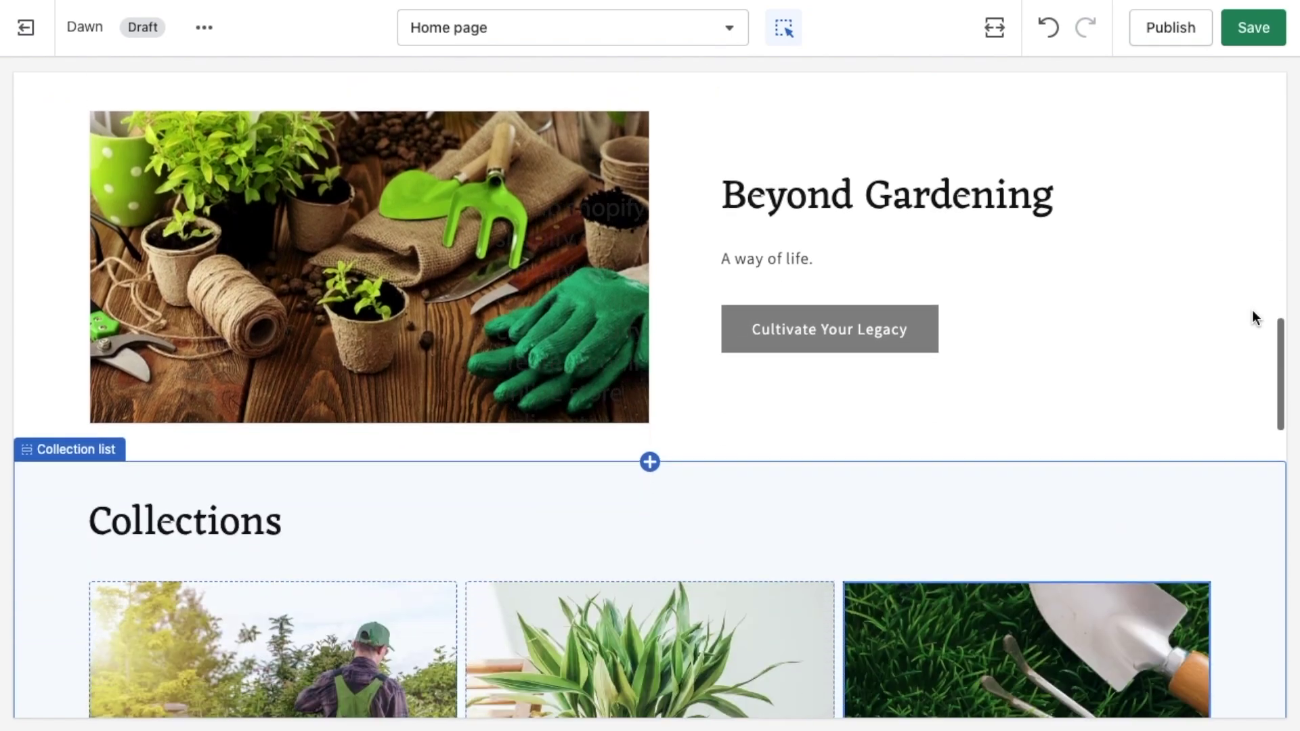
{"action": "scroll", "coordinate": [1252, 311], "scroll_direction": "down", "scroll_amount": 1}
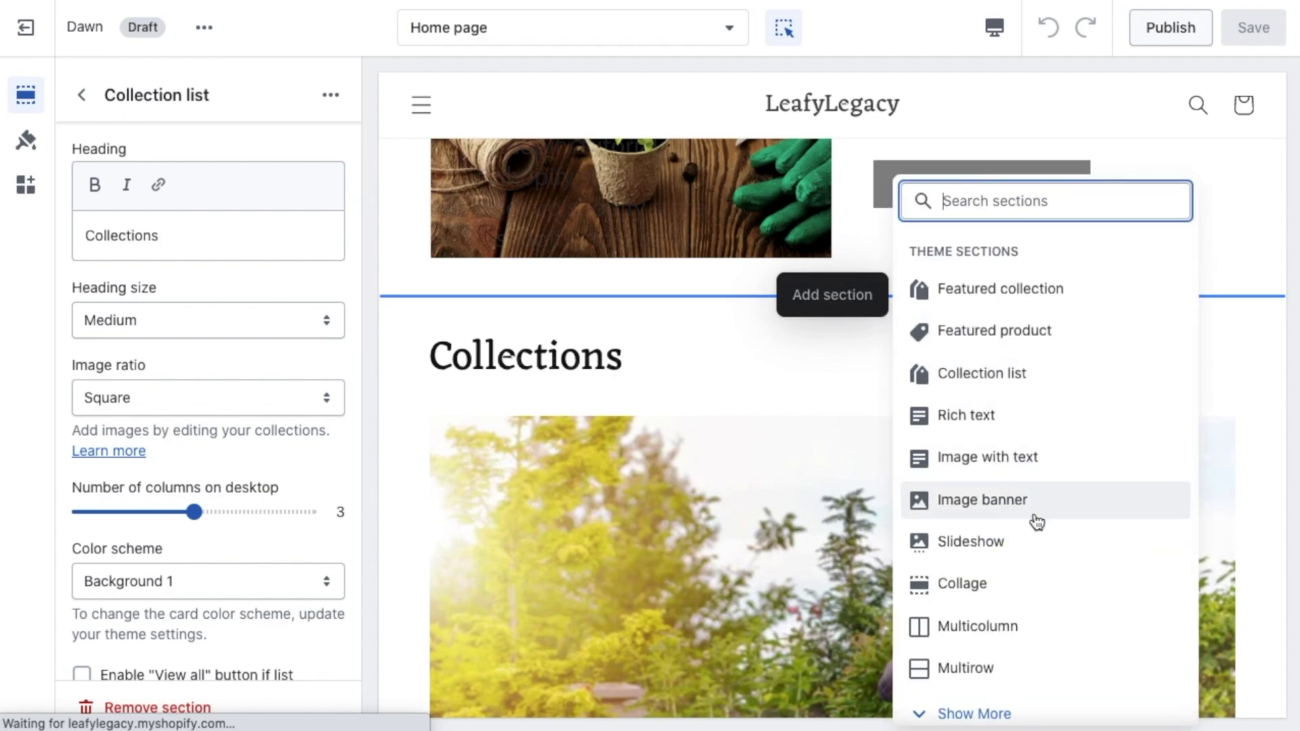
Add a Slideshow section and finish the slide heading as 'SPECIAL OFFER!'
{"action": "left_click", "coordinate": [1029, 545]}
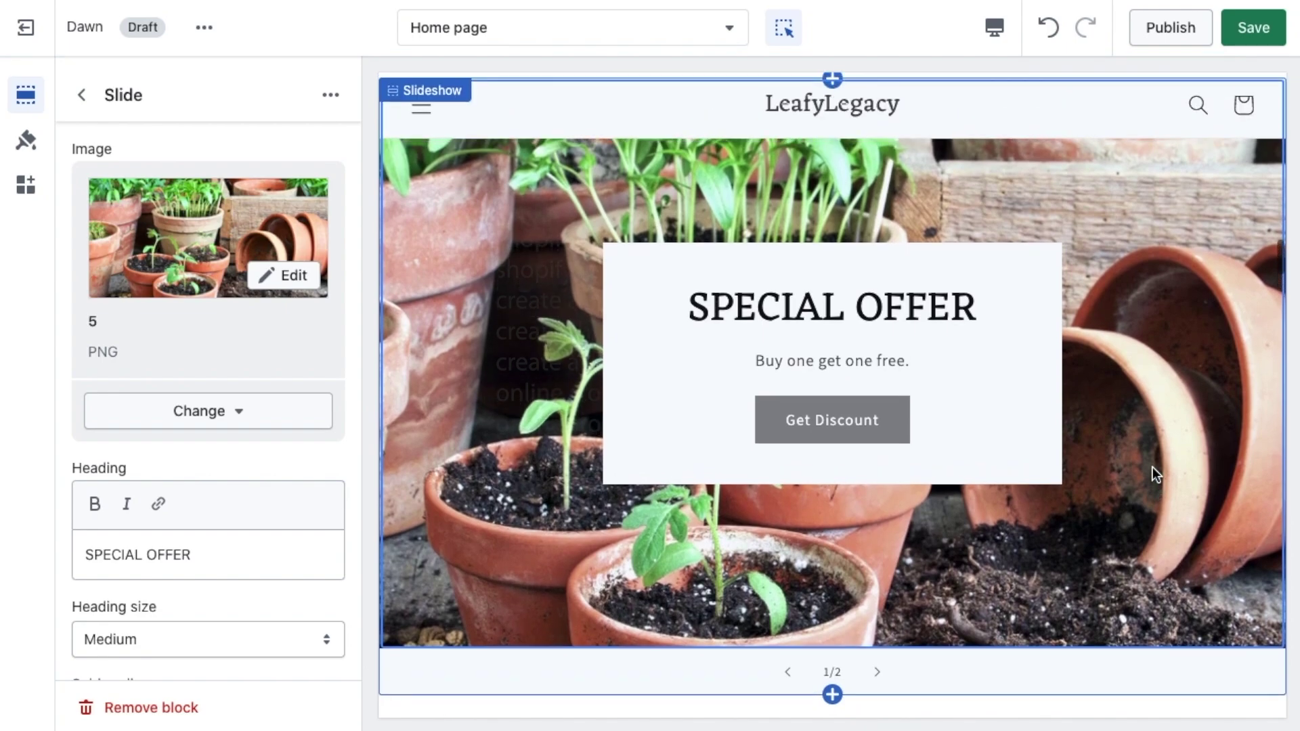
{"action": "type", "text": "!"}
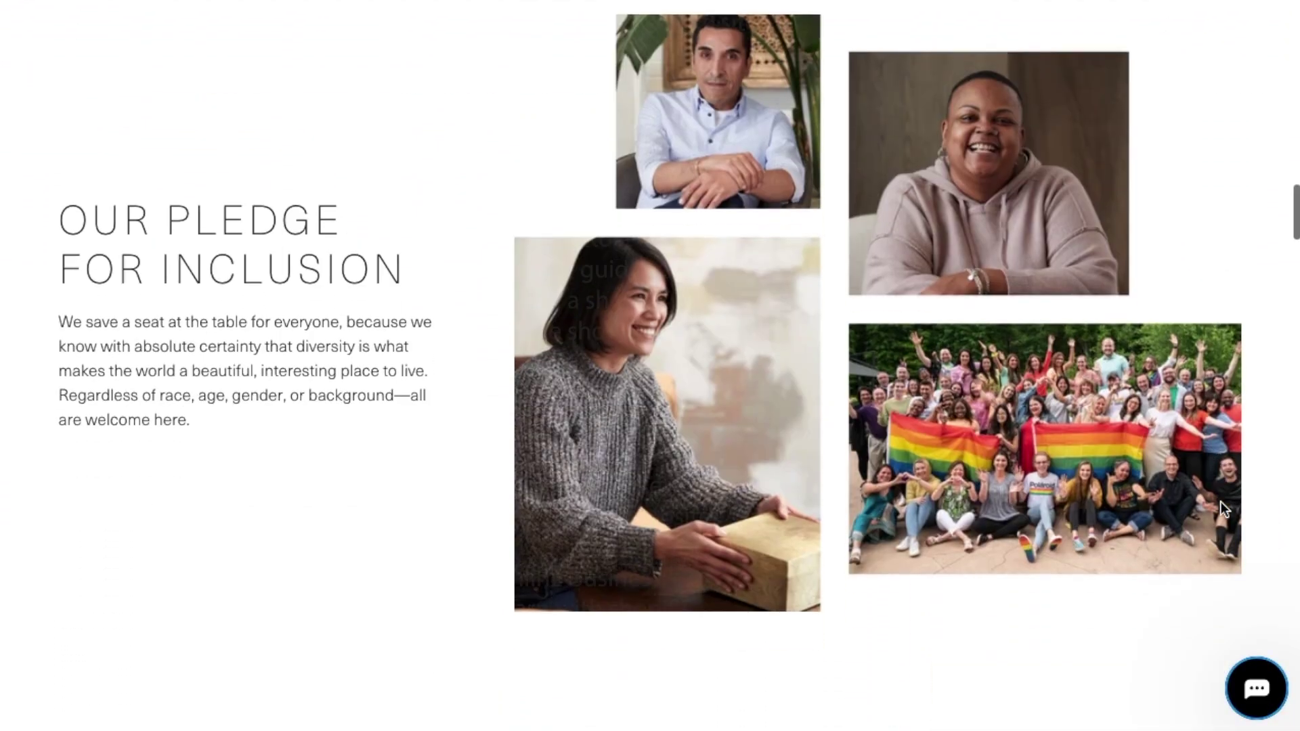
{"action": "scroll", "coordinate": [1221, 502], "scroll_direction": "down", "scroll_amount": 16}
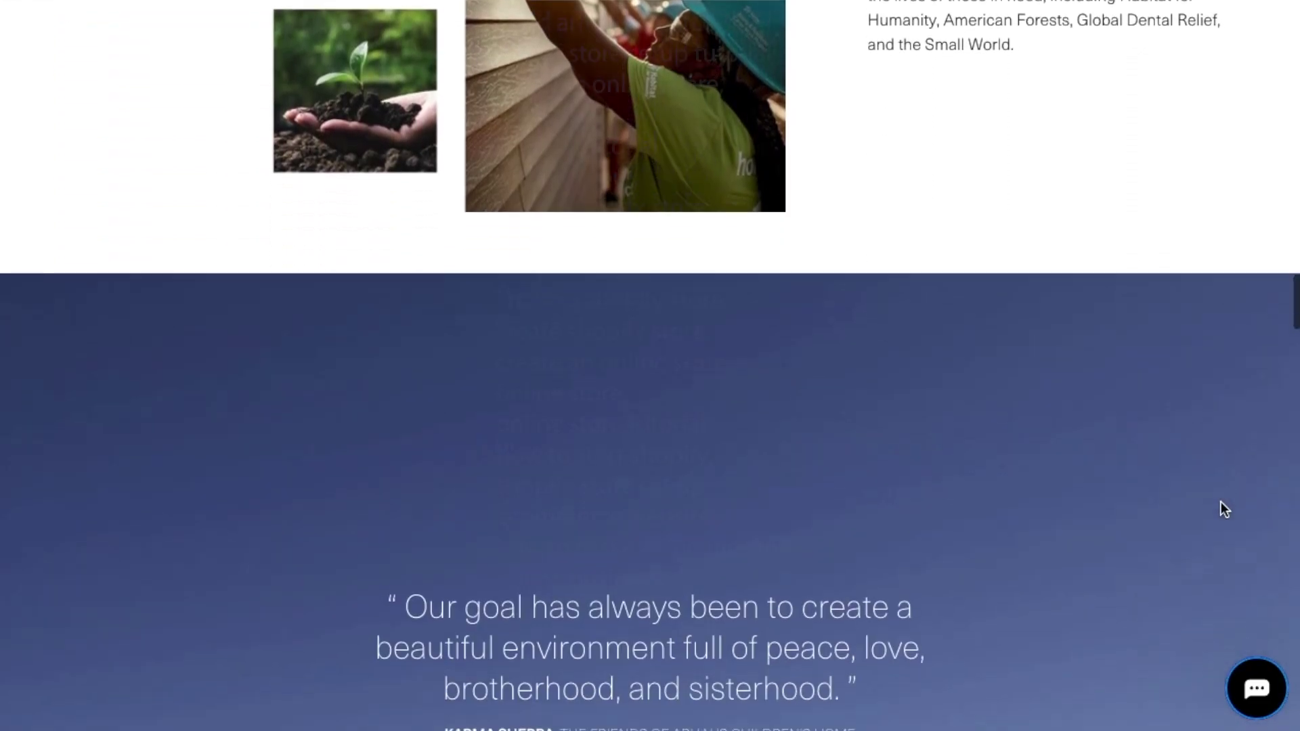
{"action": "scroll", "coordinate": [1221, 509], "scroll_direction": "down", "scroll_amount": 4}
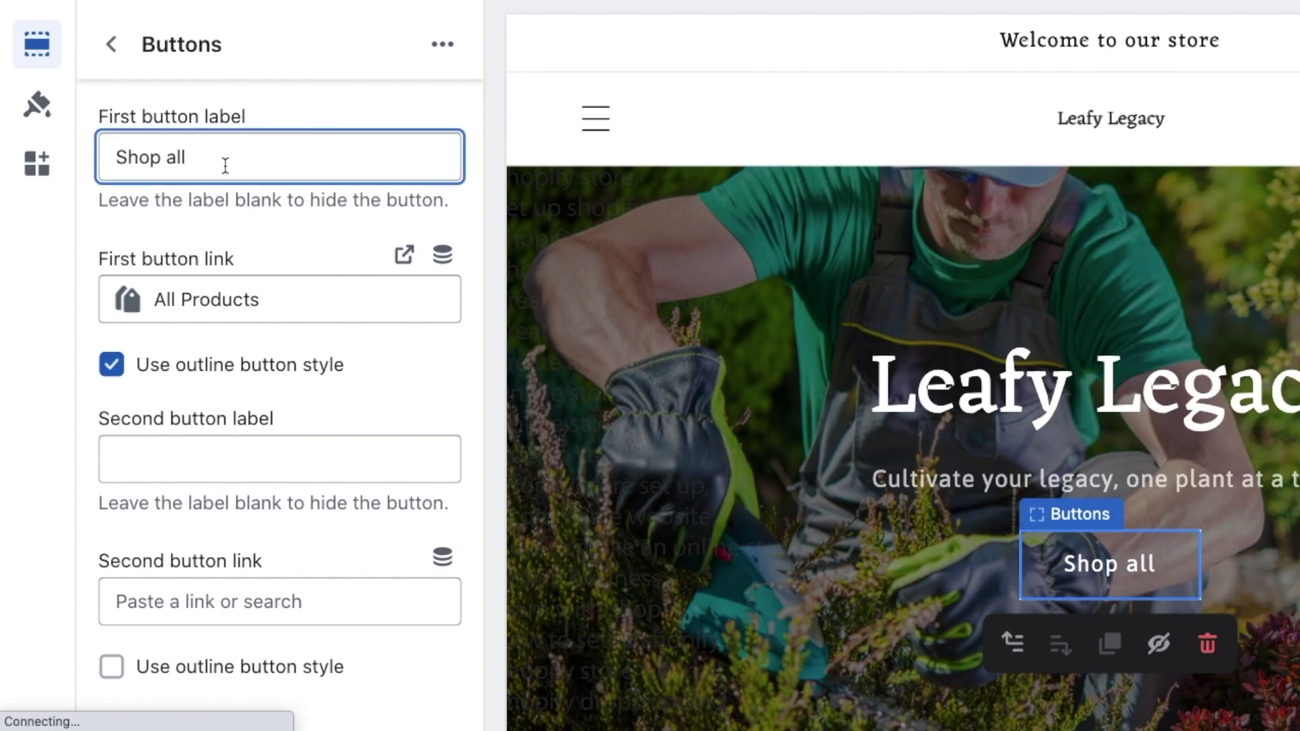
Check the first button's link options, then return to the home page preview
{"action": "left_click", "coordinate": [268, 297]}
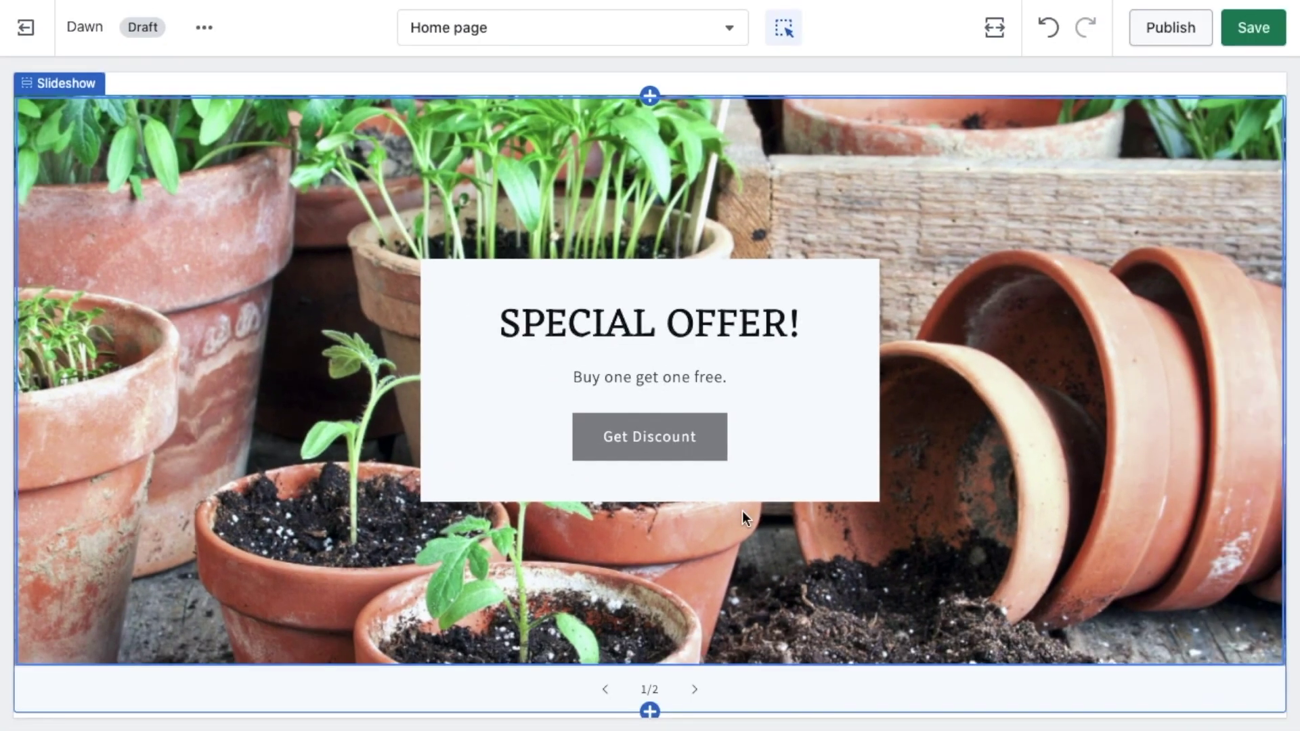
{"action": "scroll", "coordinate": [742, 510], "scroll_direction": "down", "scroll_amount": 7}
{"action": "scroll", "coordinate": [742, 511], "scroll_direction": "down", "scroll_amount": 2}
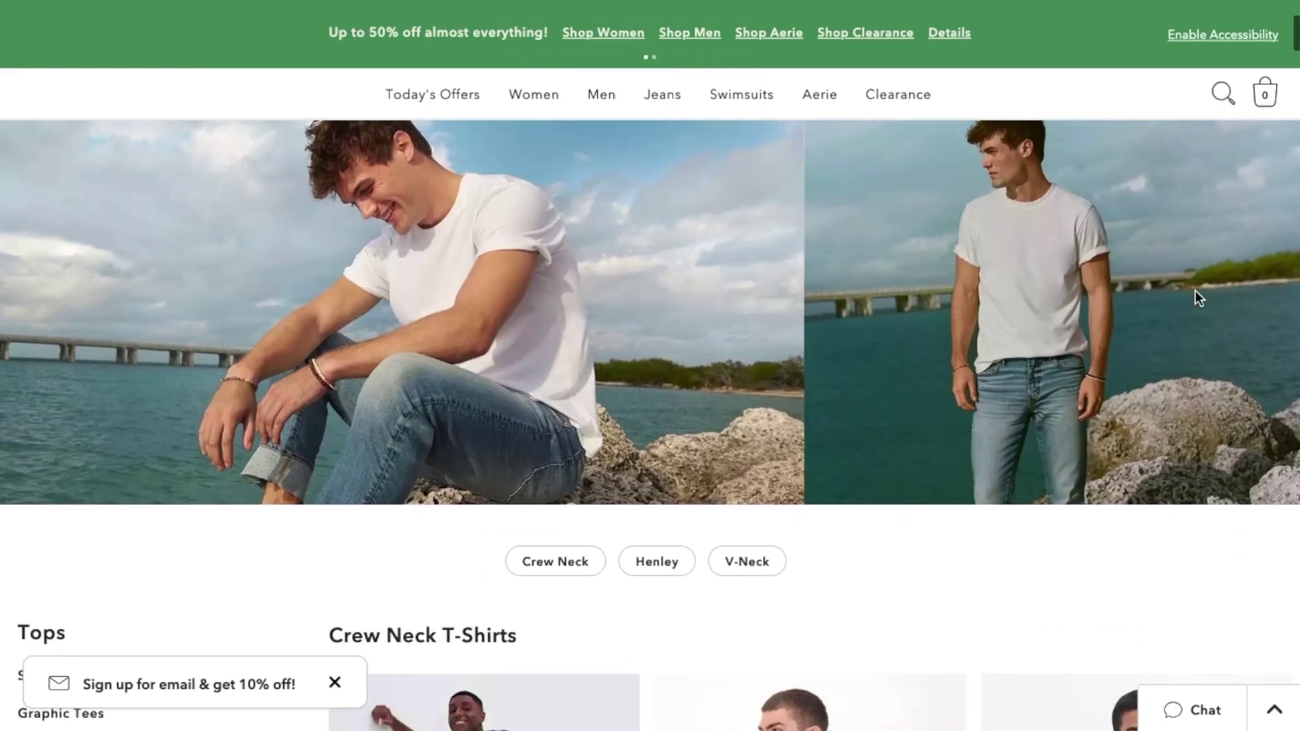
Move the slideshow section above the featured collection on the home page
{"action": "scroll", "coordinate": [1196, 293], "scroll_direction": "down", "scroll_amount": 5}
{"action": "scroll", "coordinate": [1196, 291], "scroll_direction": "down", "scroll_amount": 12}
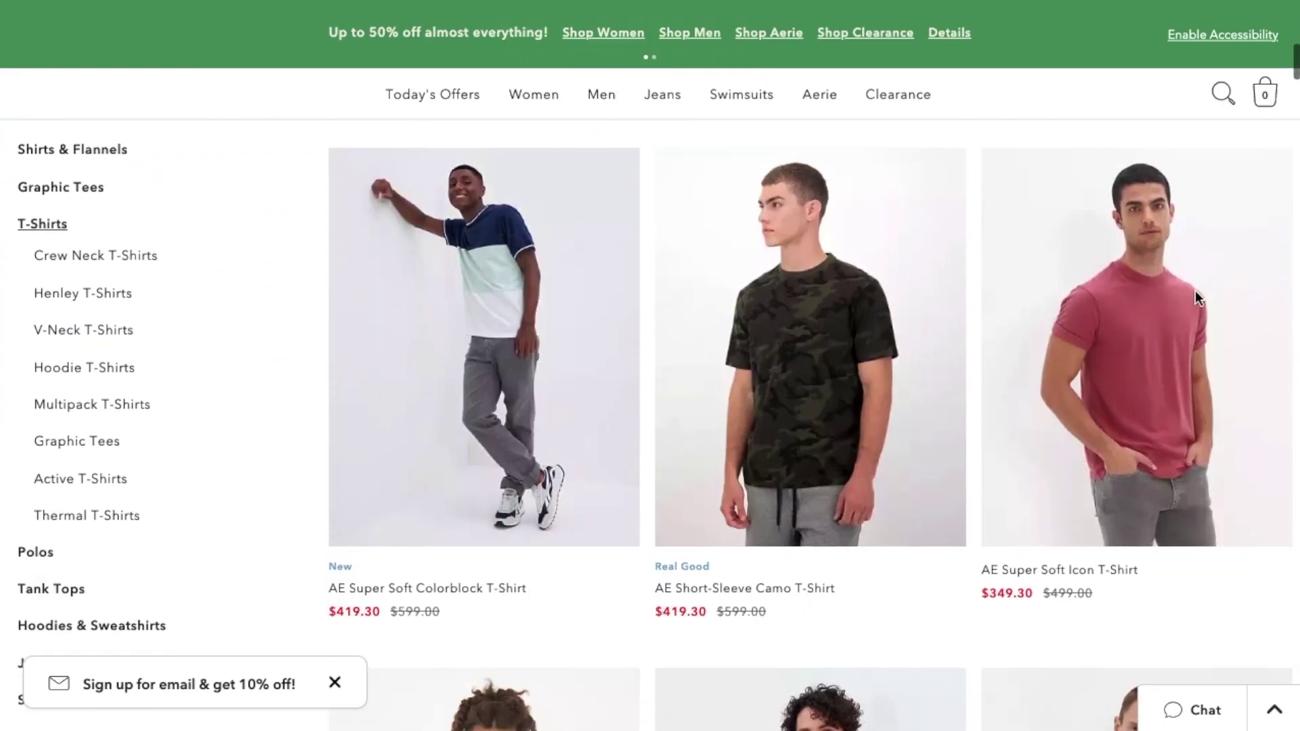
{"action": "scroll", "coordinate": [1196, 291], "scroll_direction": "down", "scroll_amount": 2}
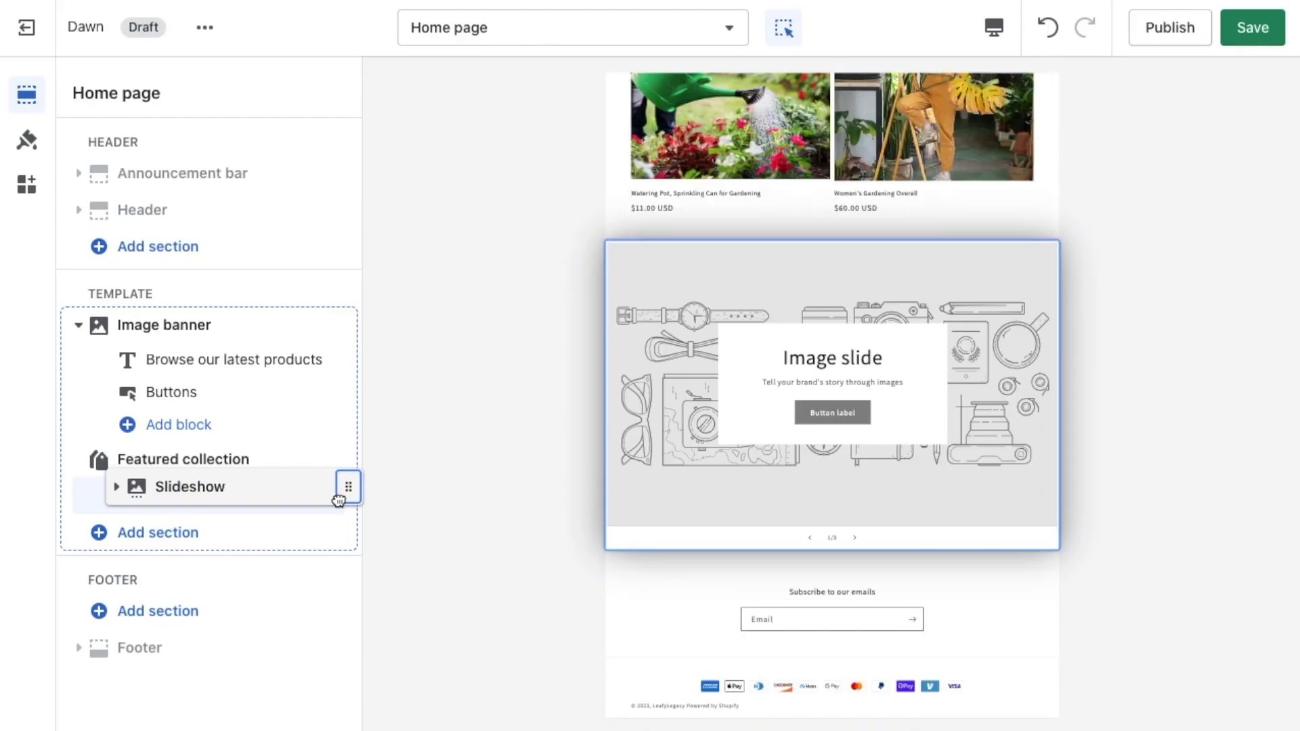
{"action": "left_click_drag", "start_coordinate": [340, 495], "coordinate": [340, 440]}
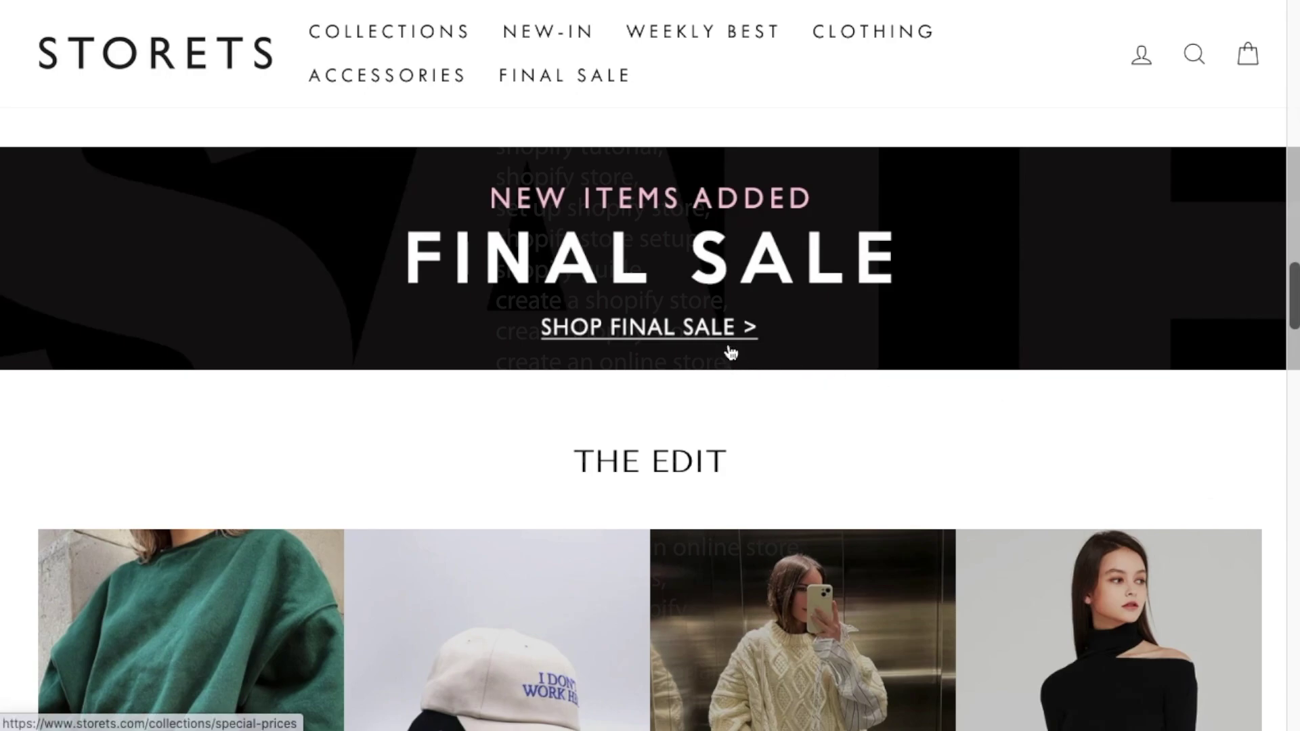
Browse the Arhaus home page and close its chat popup
{"action": "scroll", "coordinate": [877, 405], "scroll_direction": "down", "scroll_amount": 5}
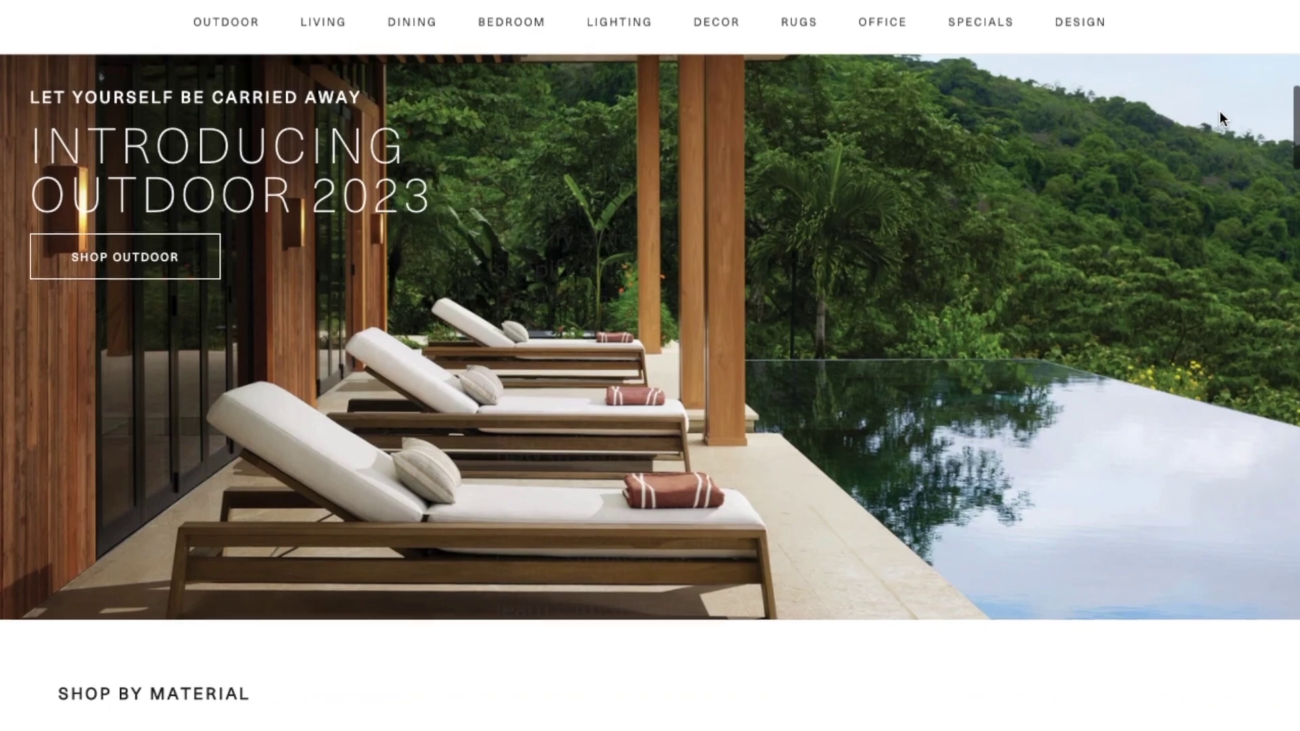
{"action": "scroll", "coordinate": [1189, 308], "scroll_direction": "down", "scroll_amount": 5}
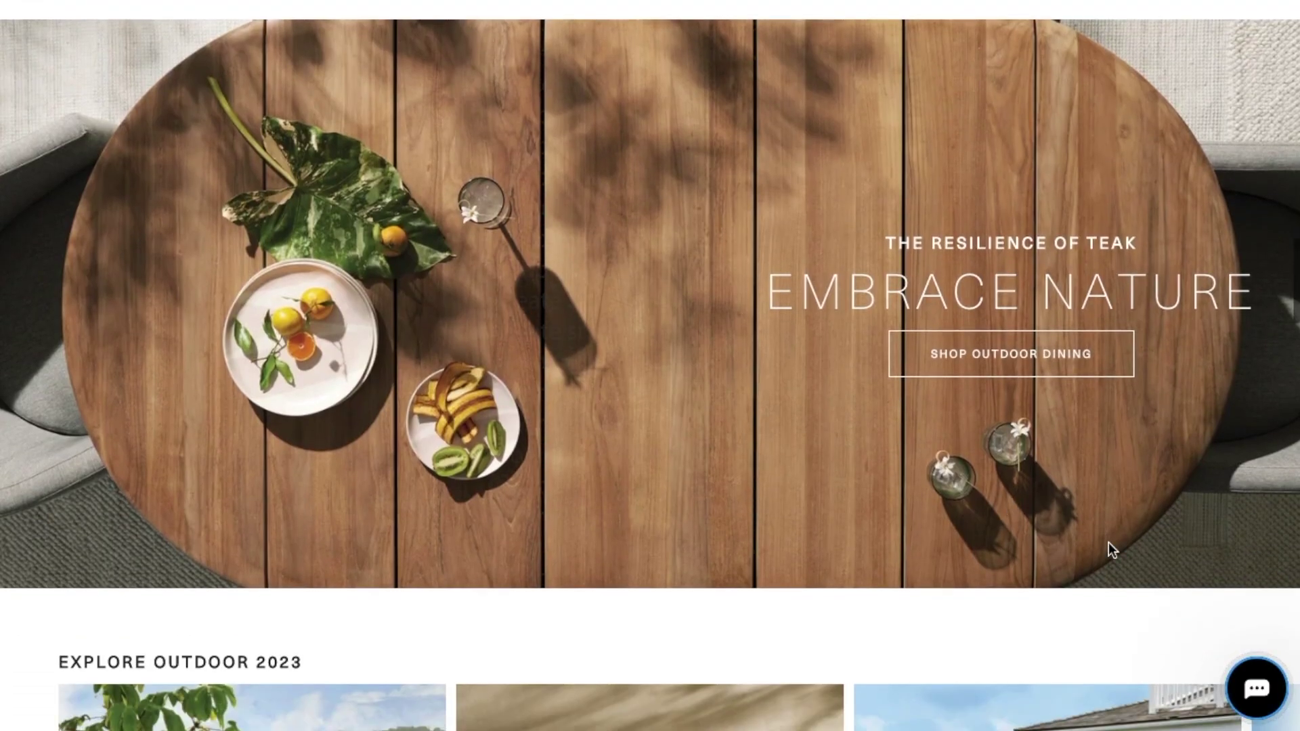
{"action": "scroll", "coordinate": [1107, 542], "scroll_direction": "down", "scroll_amount": 1}
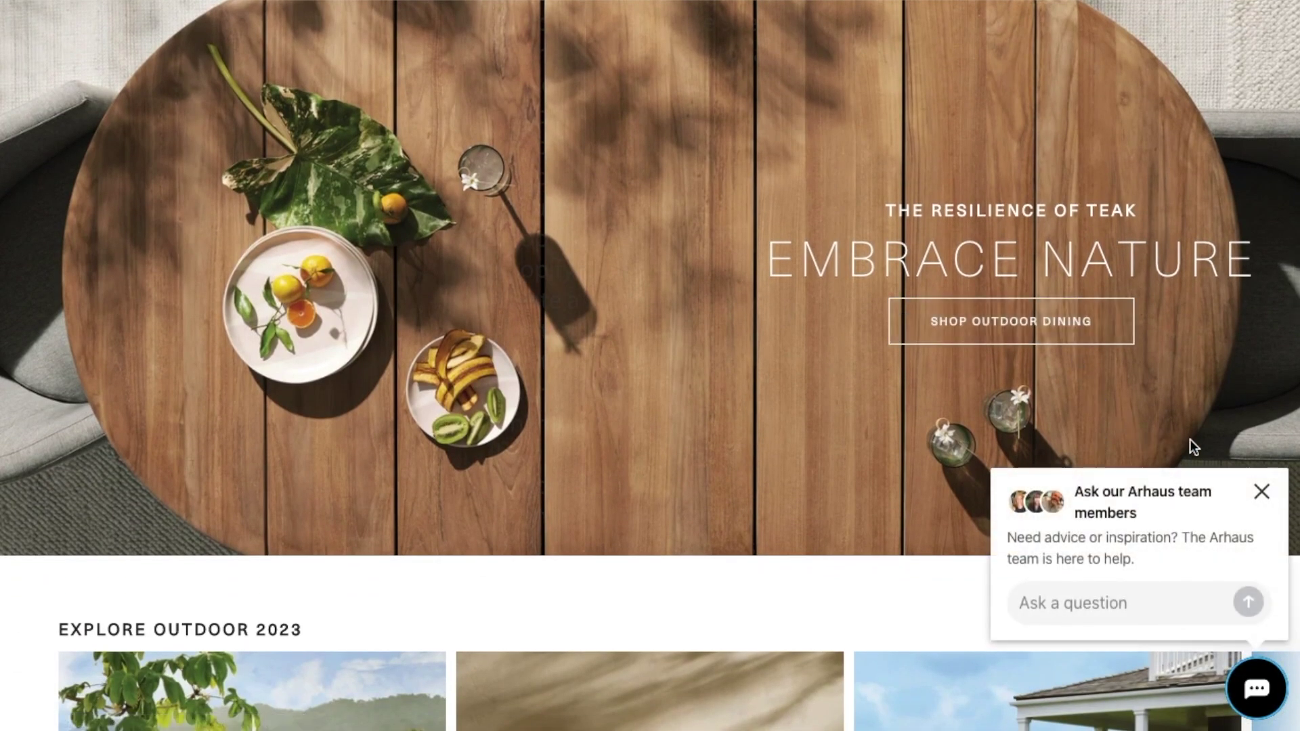
{"action": "scroll", "coordinate": [1189, 443], "scroll_direction": "up", "scroll_amount": 1}
{"action": "scroll", "coordinate": [1198, 450], "scroll_direction": "down", "scroll_amount": 3}
{"action": "left_click", "coordinate": [1261, 491]}
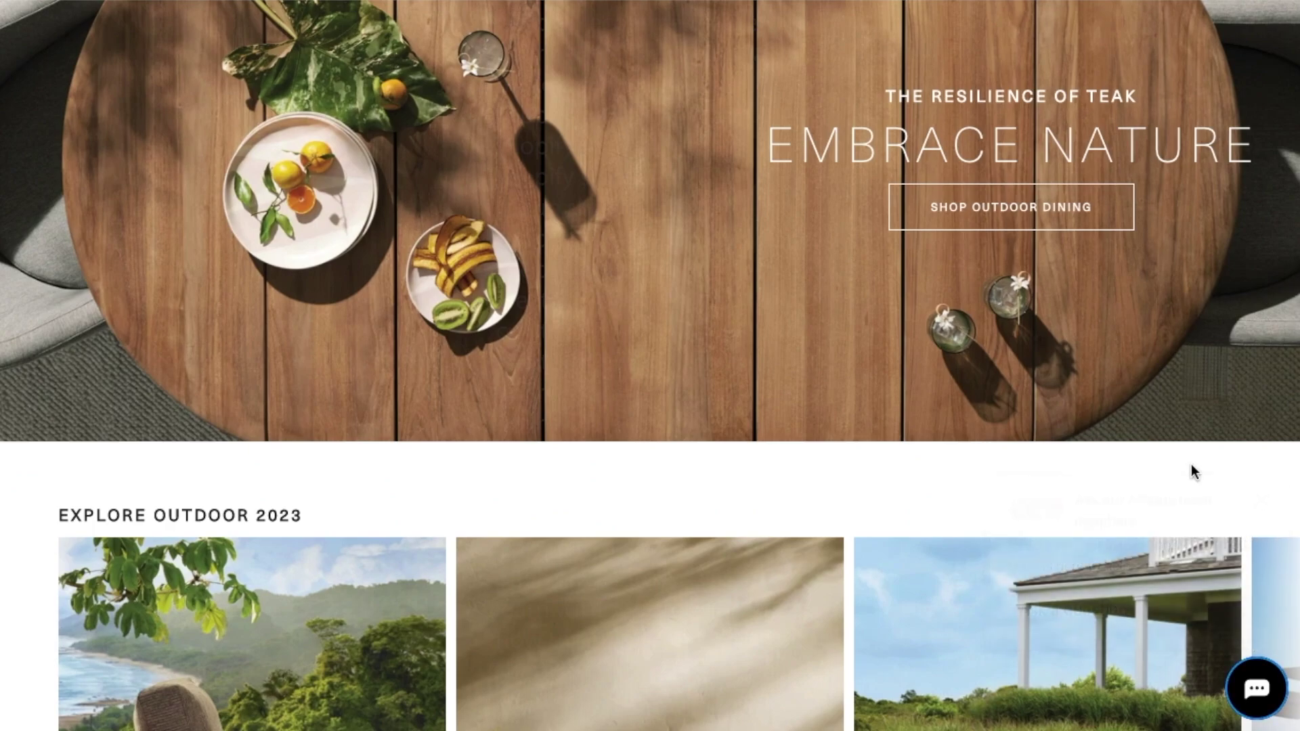
{"action": "scroll", "coordinate": [1192, 467], "scroll_direction": "down", "scroll_amount": 5}
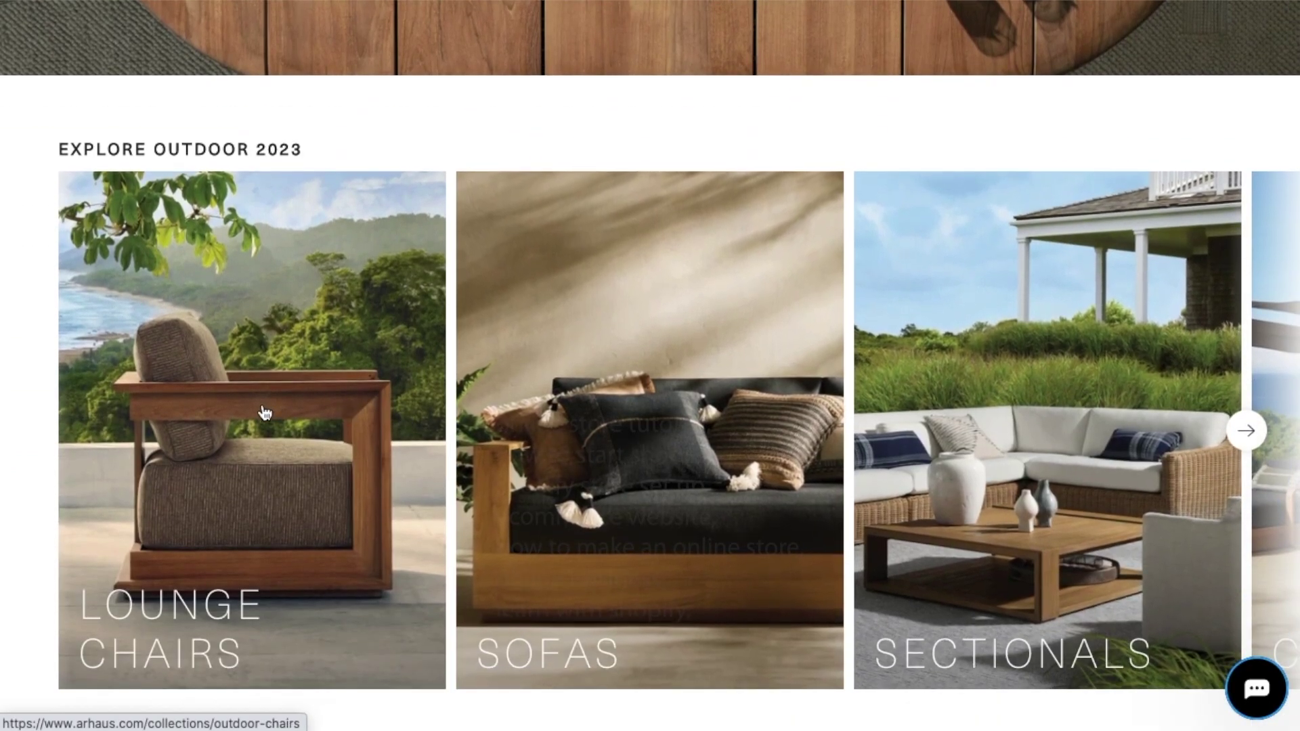
{"action": "scroll", "coordinate": [1002, 487], "scroll_direction": "down", "scroll_amount": 3}
{"action": "scroll", "coordinate": [1151, 406], "scroll_direction": "up", "scroll_amount": 1}
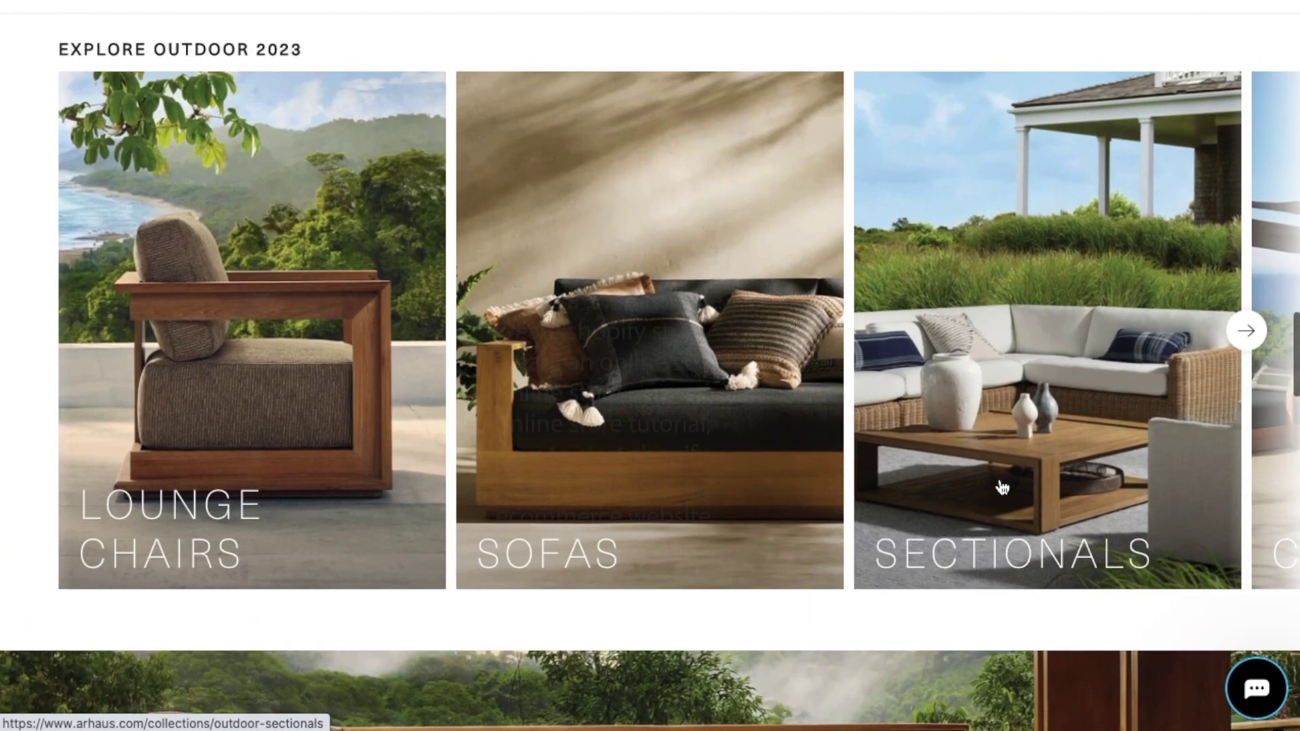
Advance the Explore Outdoor 2023 carousel to Chaises, Dining Chairs and Dining Tables
{"action": "left_click", "coordinate": [1244, 338]}
{"action": "left_click", "coordinate": [1244, 338]}
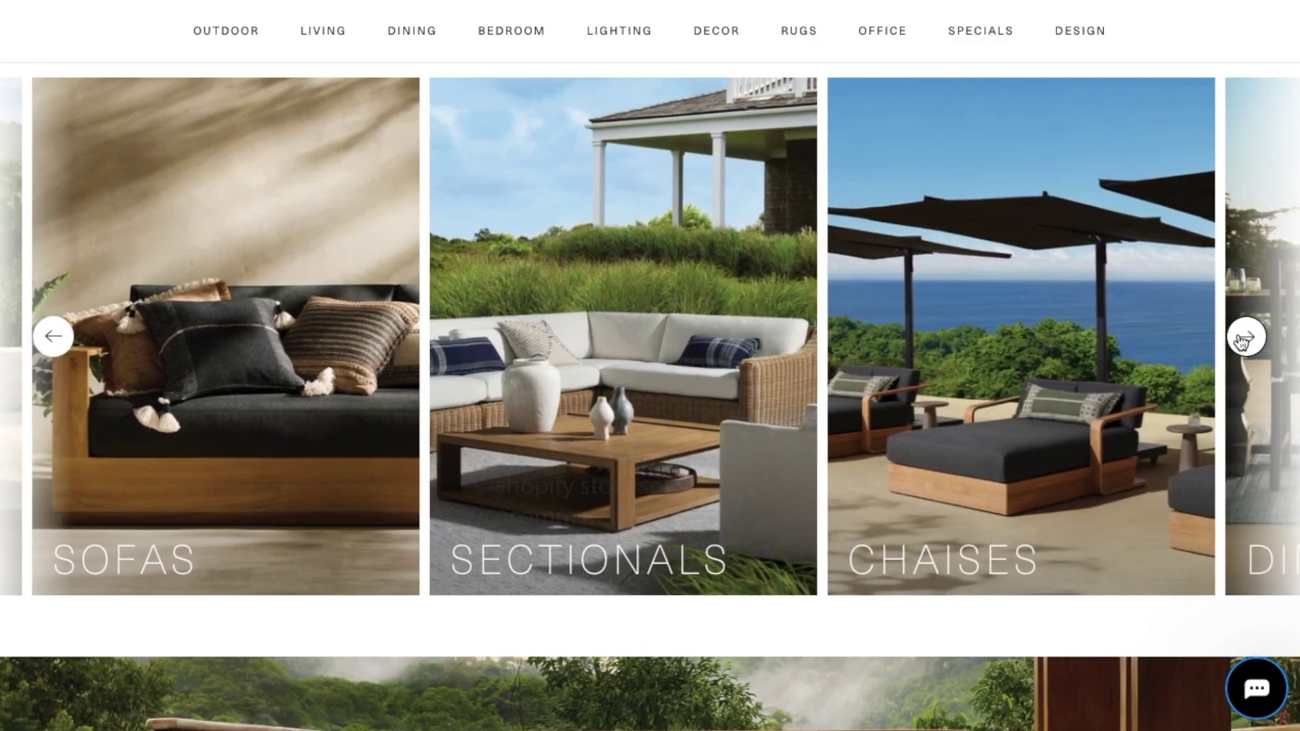
{"action": "left_click", "coordinate": [1244, 339]}
{"action": "left_click", "coordinate": [1245, 338]}
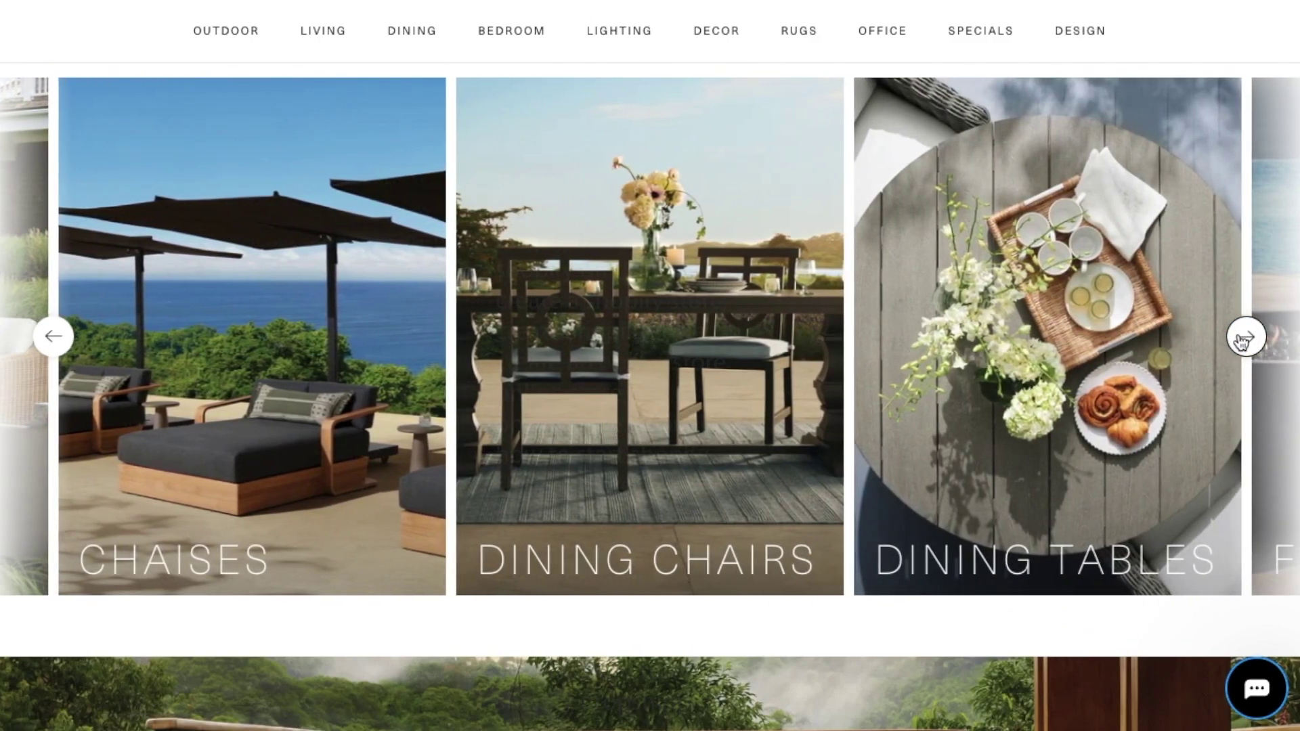
{"action": "left_click", "coordinate": [1245, 339]}
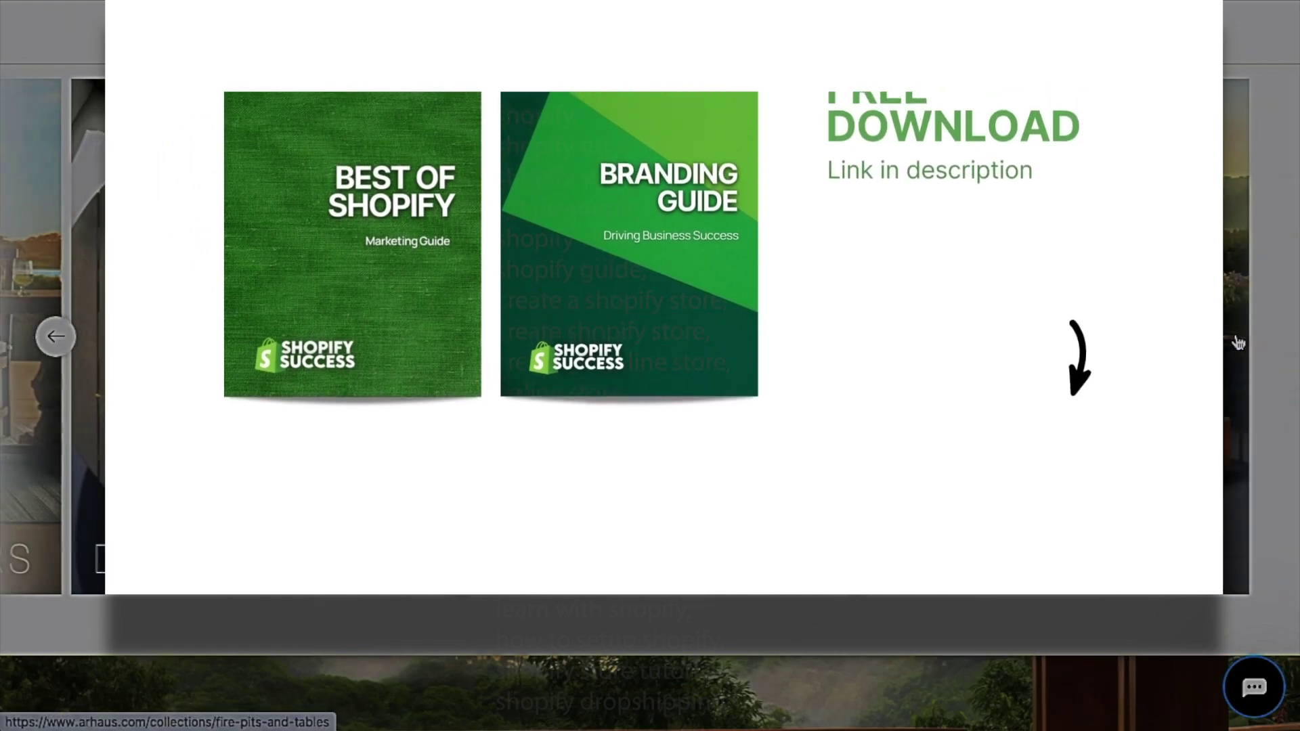
{"action": "scroll", "coordinate": [650, 366], "scroll_direction": "down", "scroll_amount": 10}
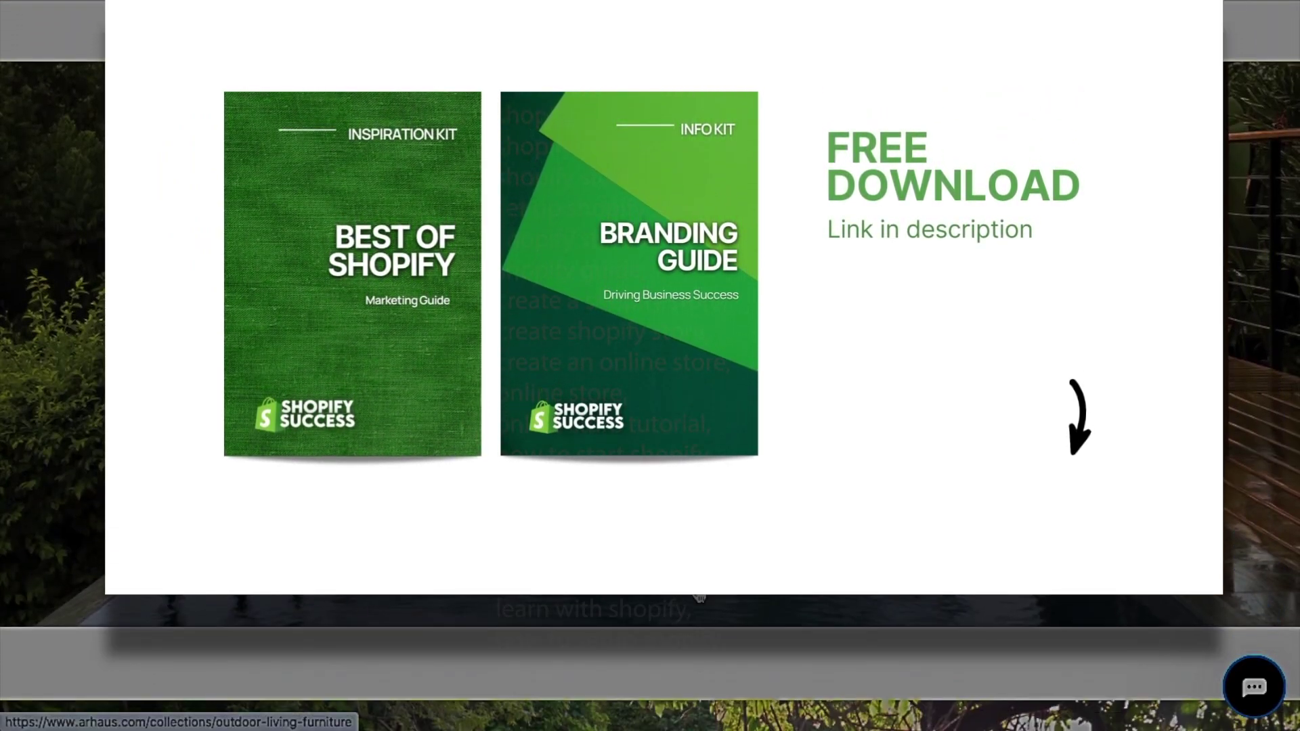
{"action": "scroll", "coordinate": [870, 598], "scroll_direction": "down", "scroll_amount": 6}
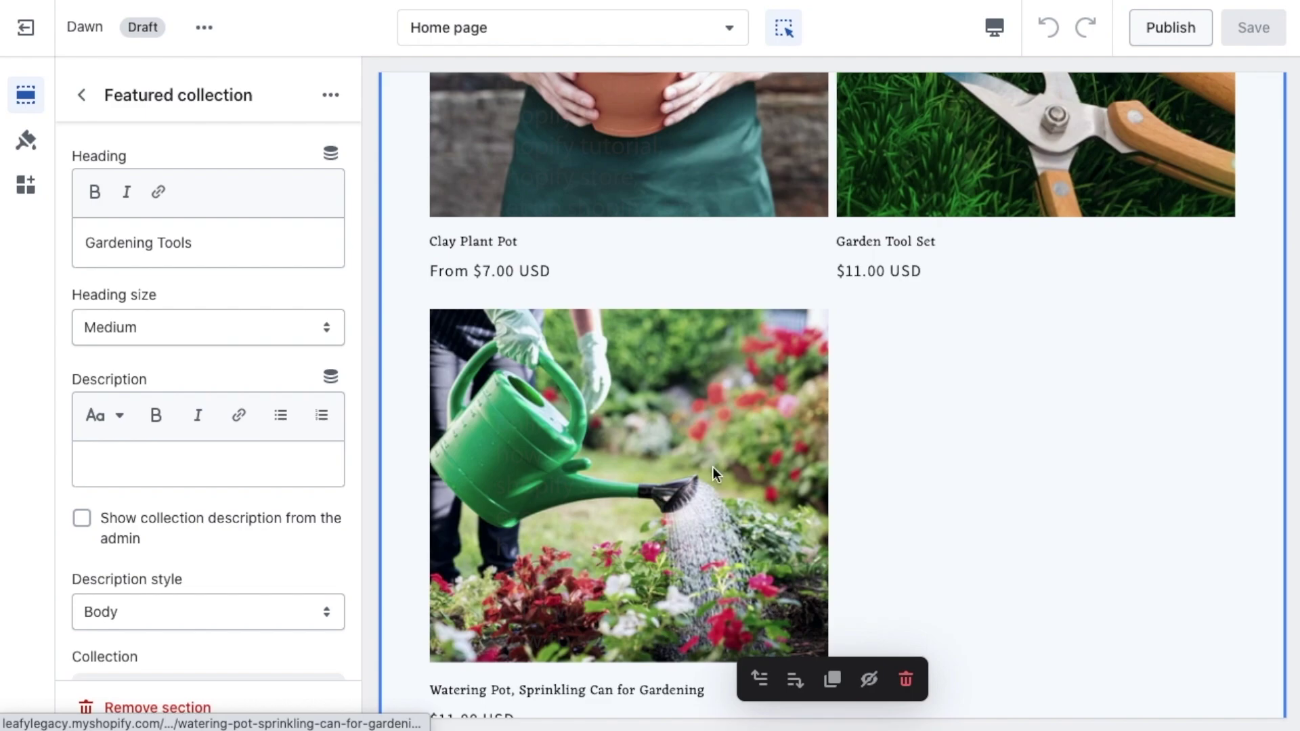
Select the product section and scroll through the watering pot product preview
{"action": "left_click", "coordinate": [713, 469]}
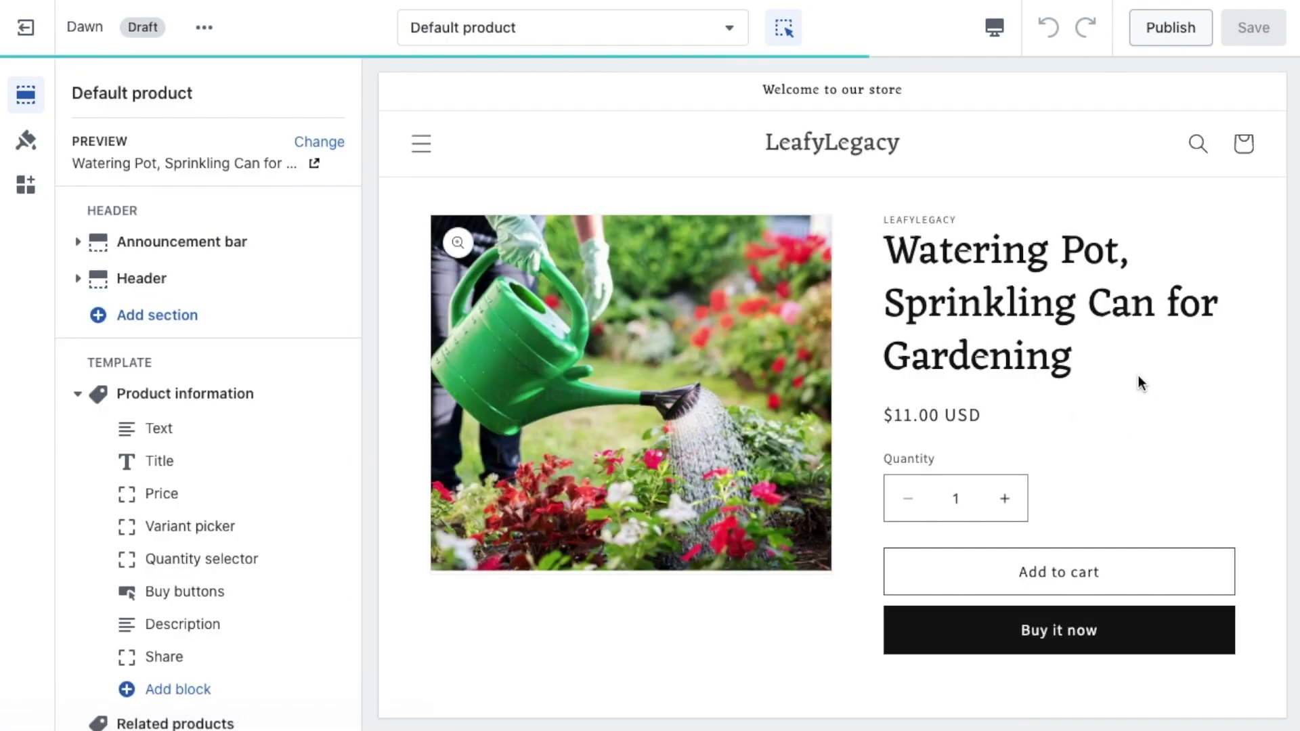
{"action": "scroll", "coordinate": [1110, 368], "scroll_direction": "down", "scroll_amount": 3}
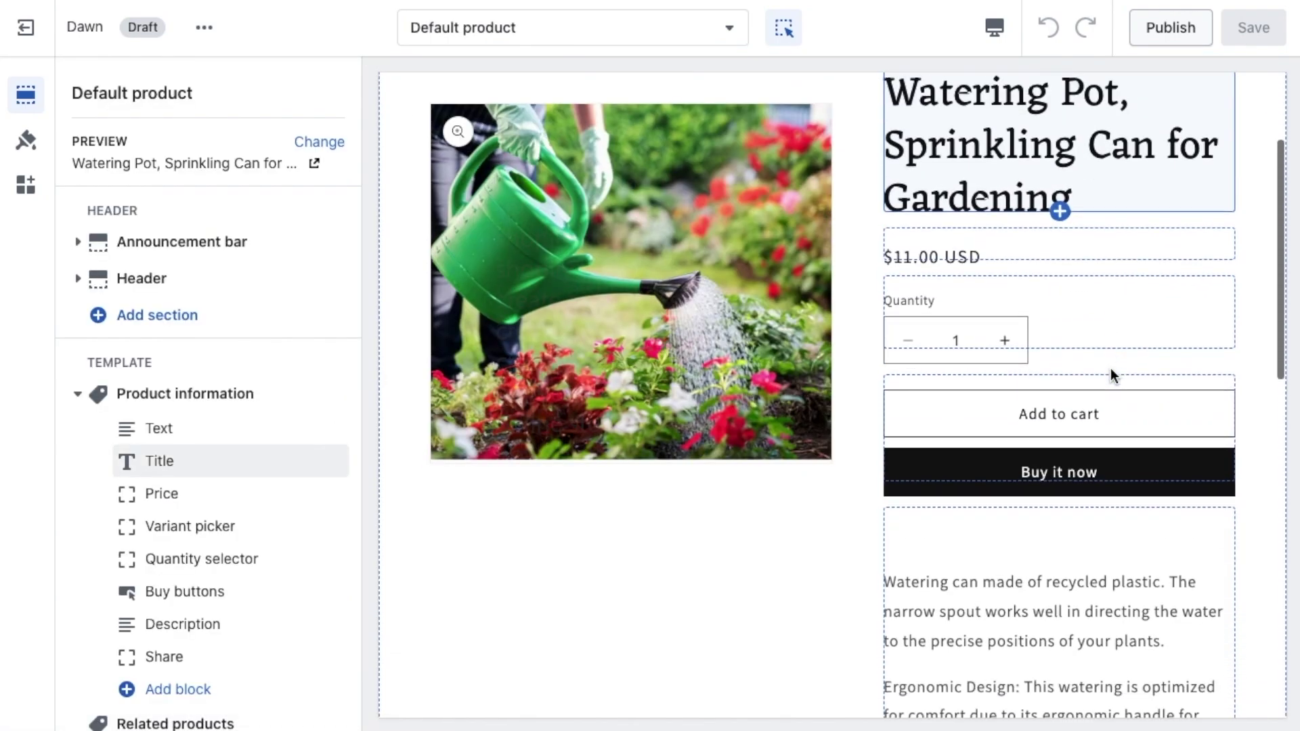
{"action": "scroll", "coordinate": [1111, 367], "scroll_direction": "down", "scroll_amount": 7}
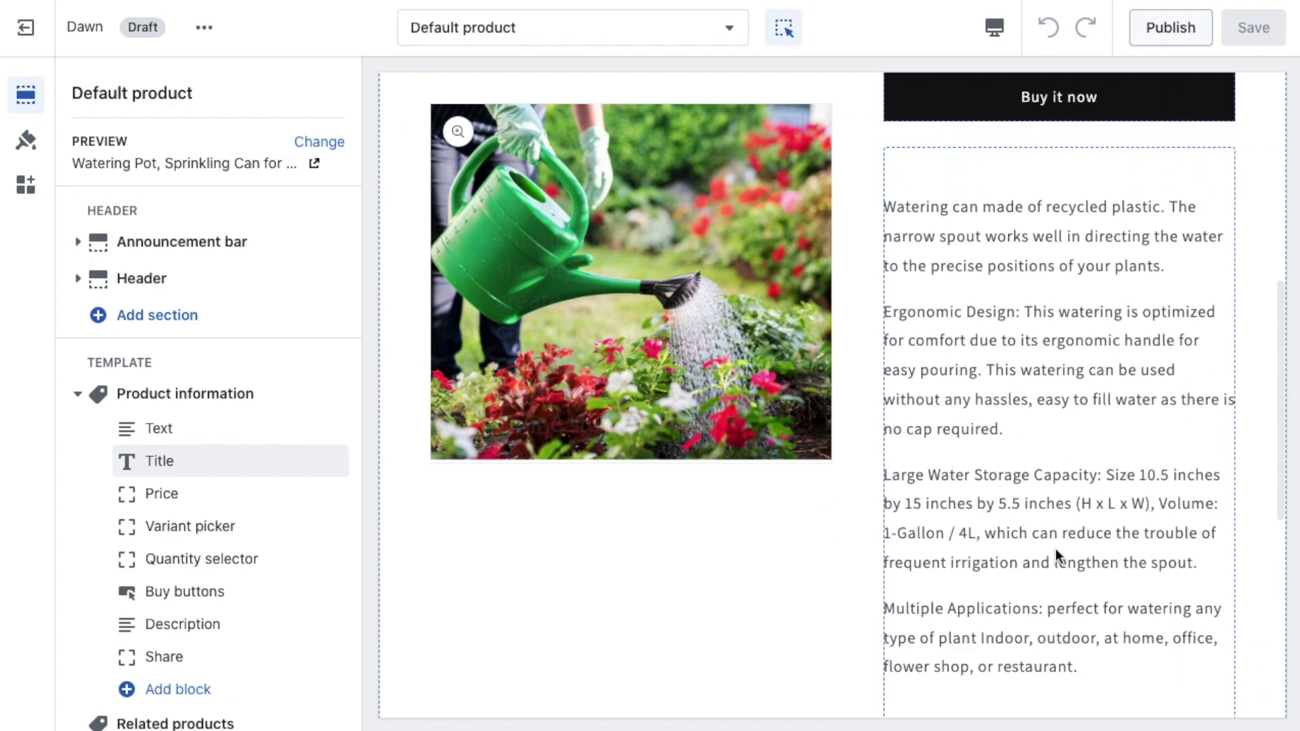
{"action": "scroll", "coordinate": [1165, 531], "scroll_direction": "down", "scroll_amount": 7}
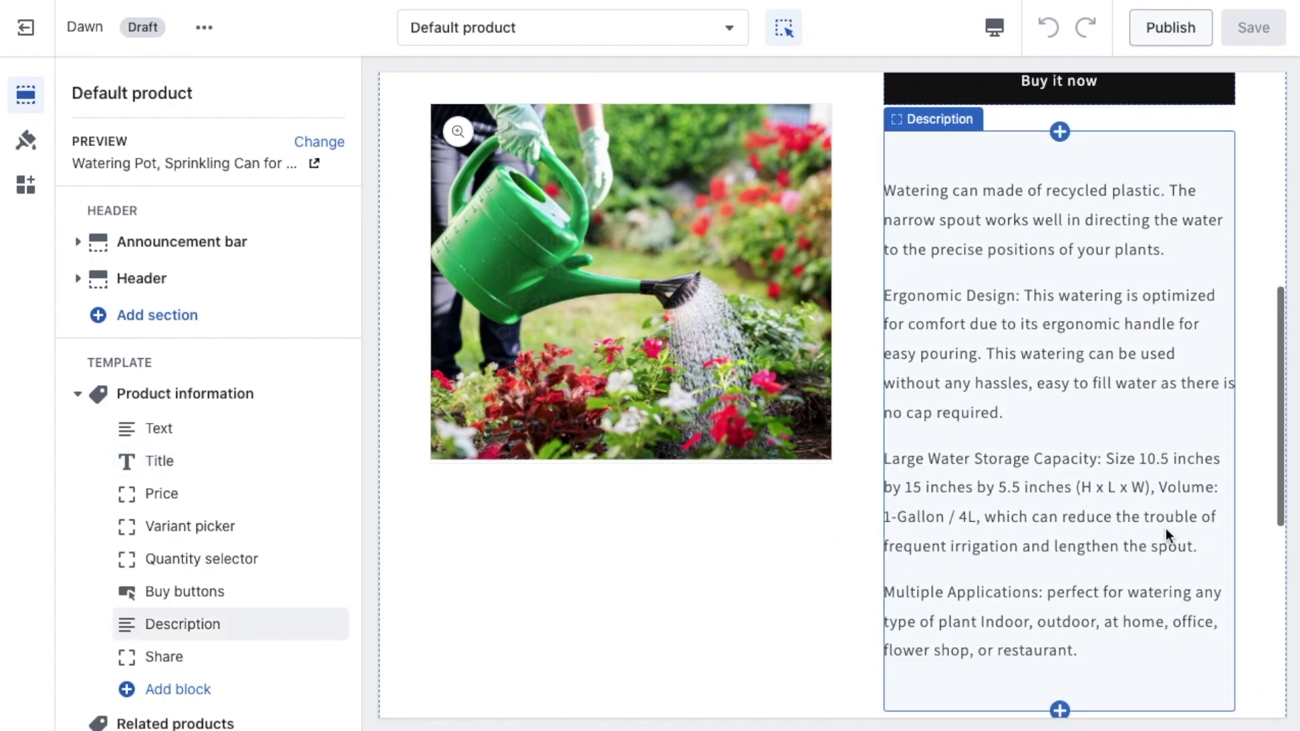
{"action": "scroll", "coordinate": [1165, 535], "scroll_direction": "down", "scroll_amount": 5}
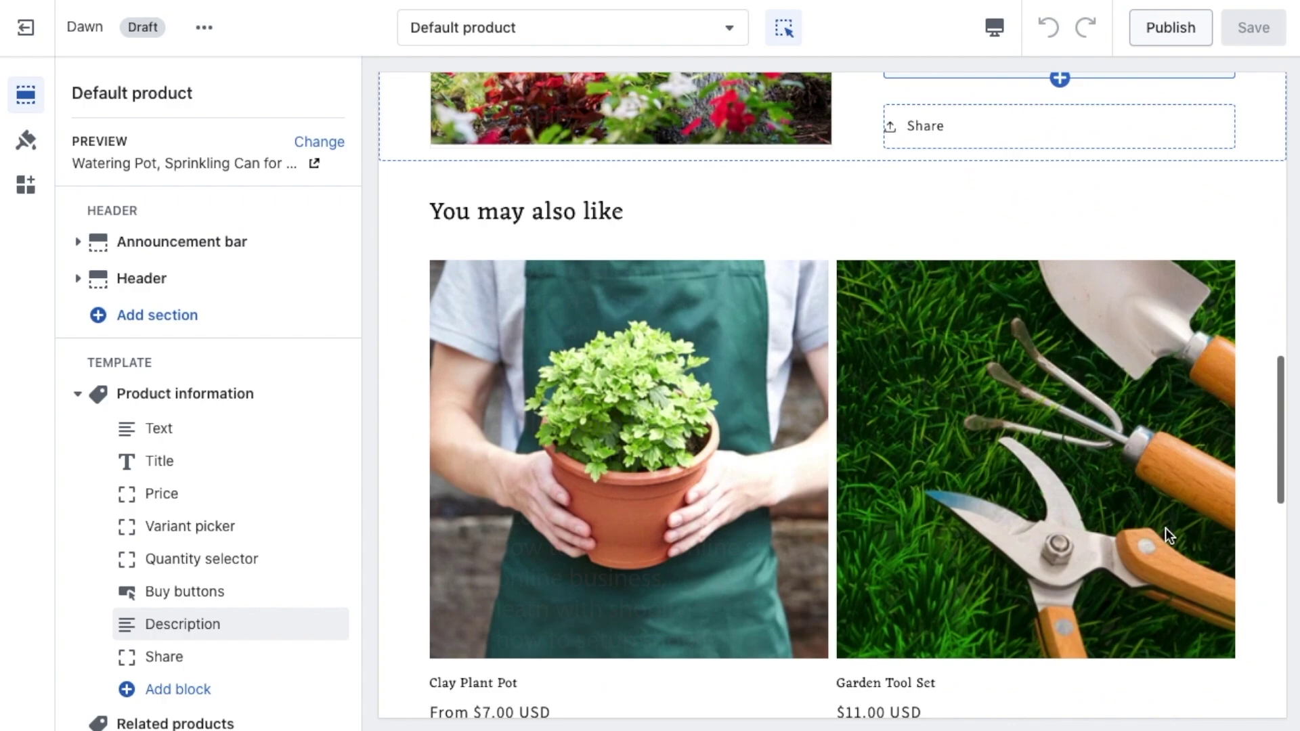
{"action": "scroll", "coordinate": [1165, 530], "scroll_direction": "down", "scroll_amount": 6}
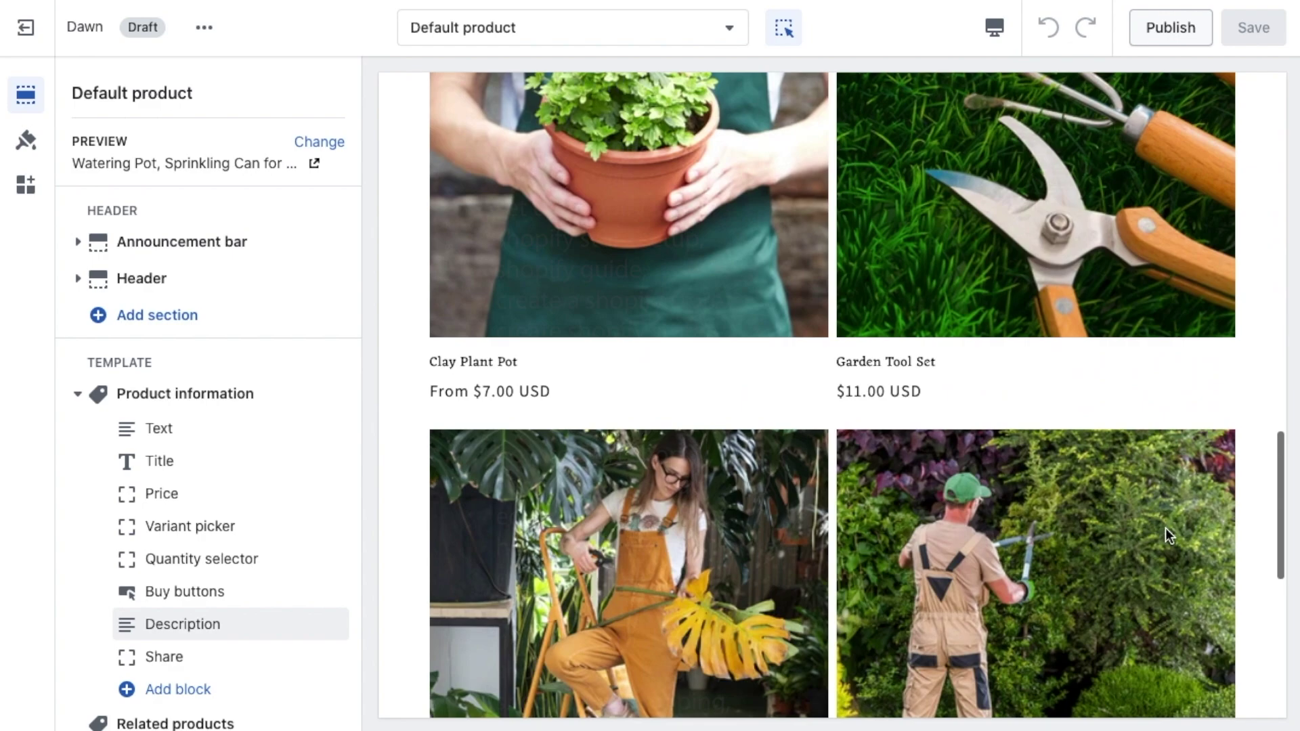
Review the product page at full width, restore the section list, and save the template
{"action": "key", "text": "ctrl+shift+f"}
{"action": "scroll", "coordinate": [1230, 414], "scroll_direction": "down", "scroll_amount": 8}
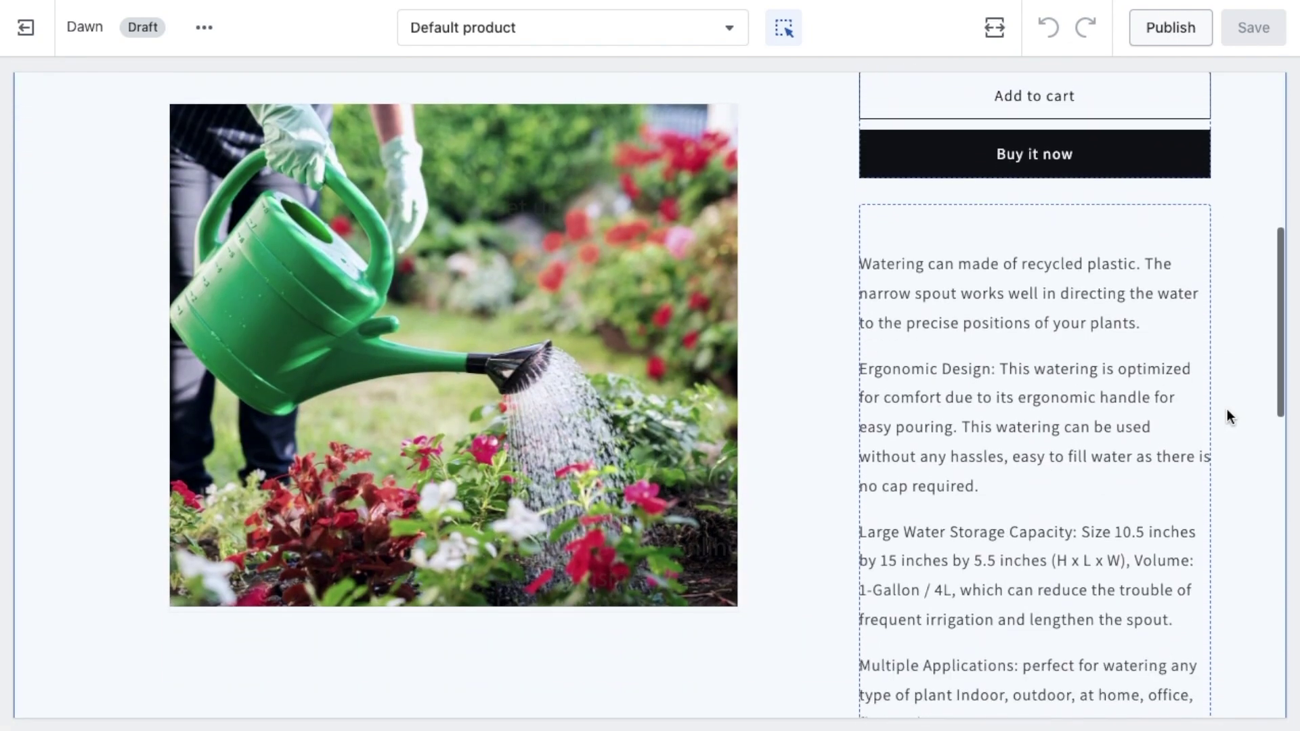
{"action": "scroll", "coordinate": [1249, 450], "scroll_direction": "down", "scroll_amount": 8}
{"action": "scroll", "coordinate": [1249, 454], "scroll_direction": "down", "scroll_amount": 1}
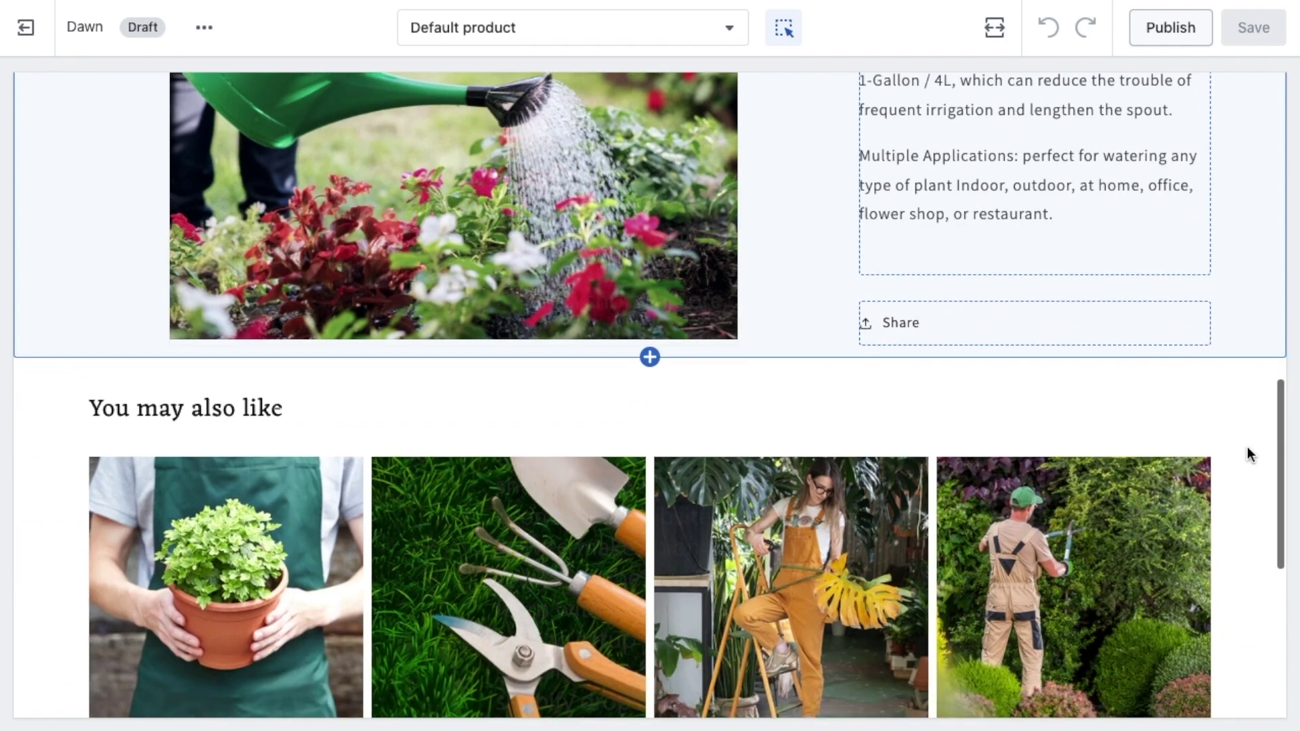
{"action": "scroll", "coordinate": [1250, 454], "scroll_direction": "down", "scroll_amount": 4}
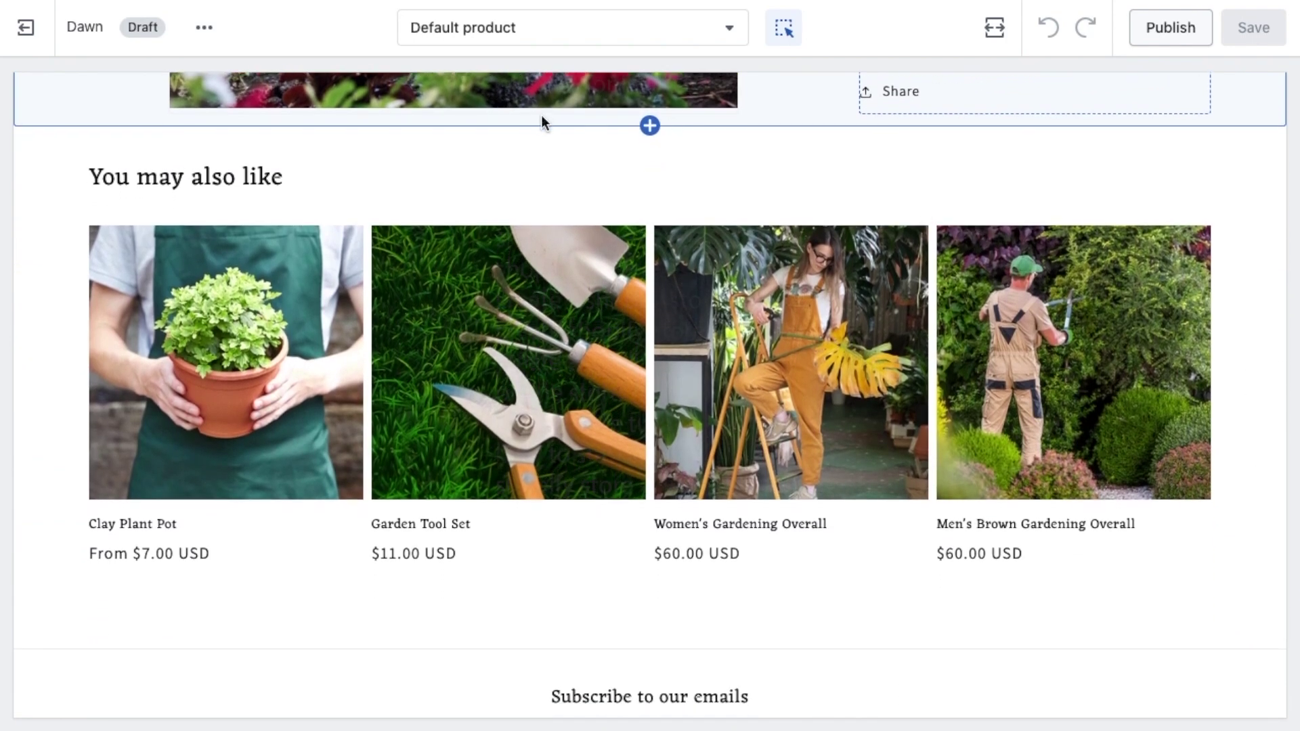
{"action": "key", "text": "ctrl+shift+f"}
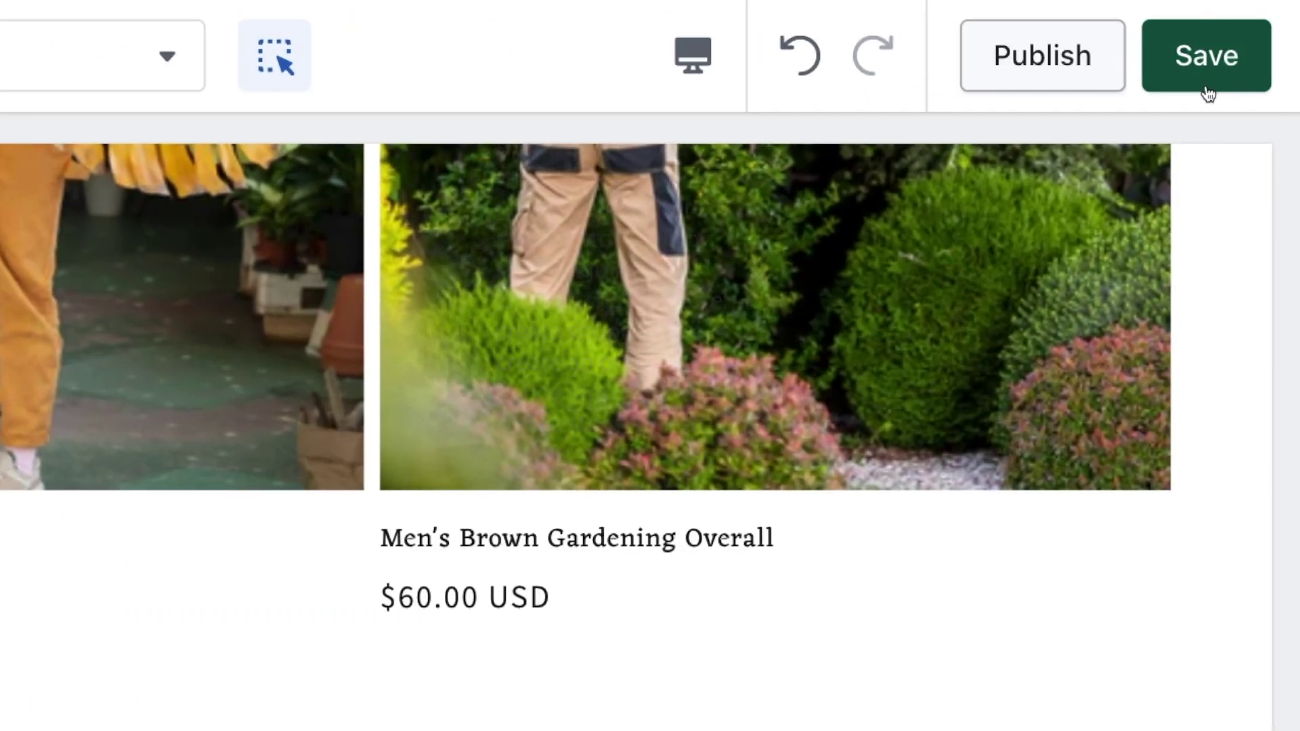
{"action": "left_click", "coordinate": [1254, 26]}
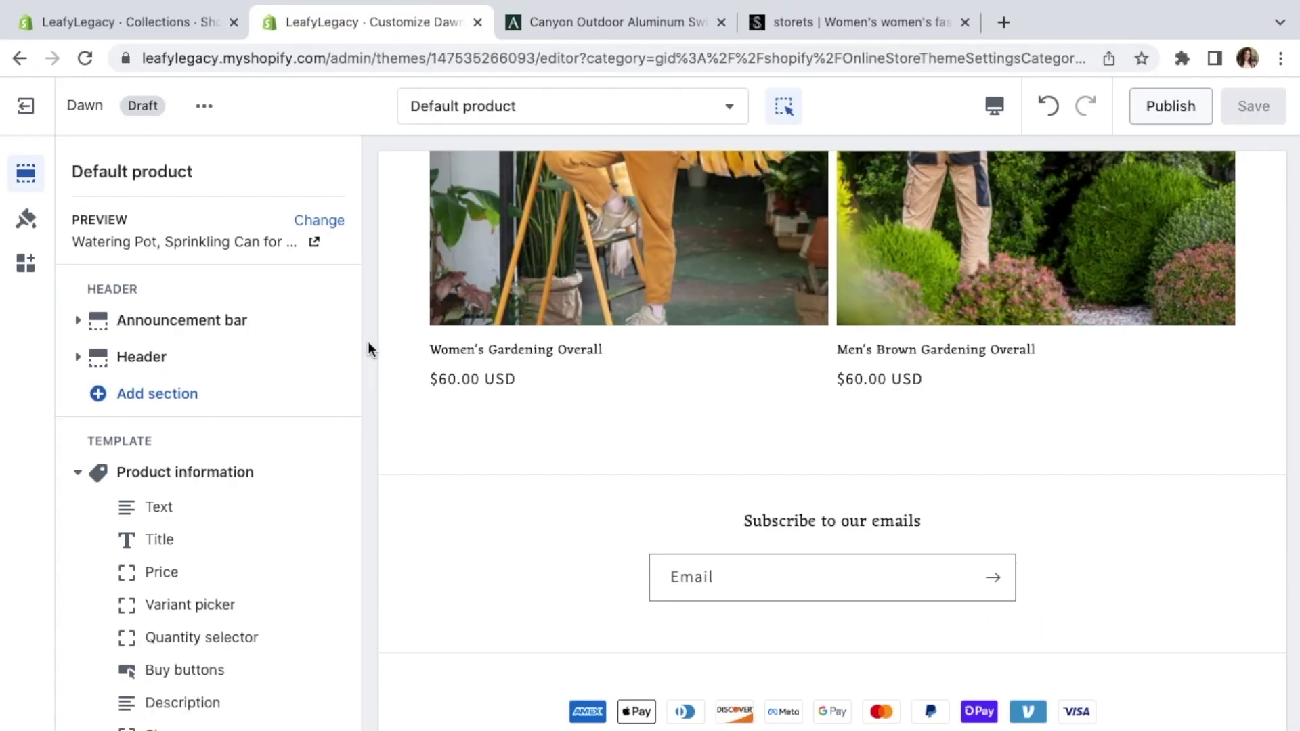
Add a Main menu item linked to the Clothing collection
{"action": "left_click", "coordinate": [184, 31]}
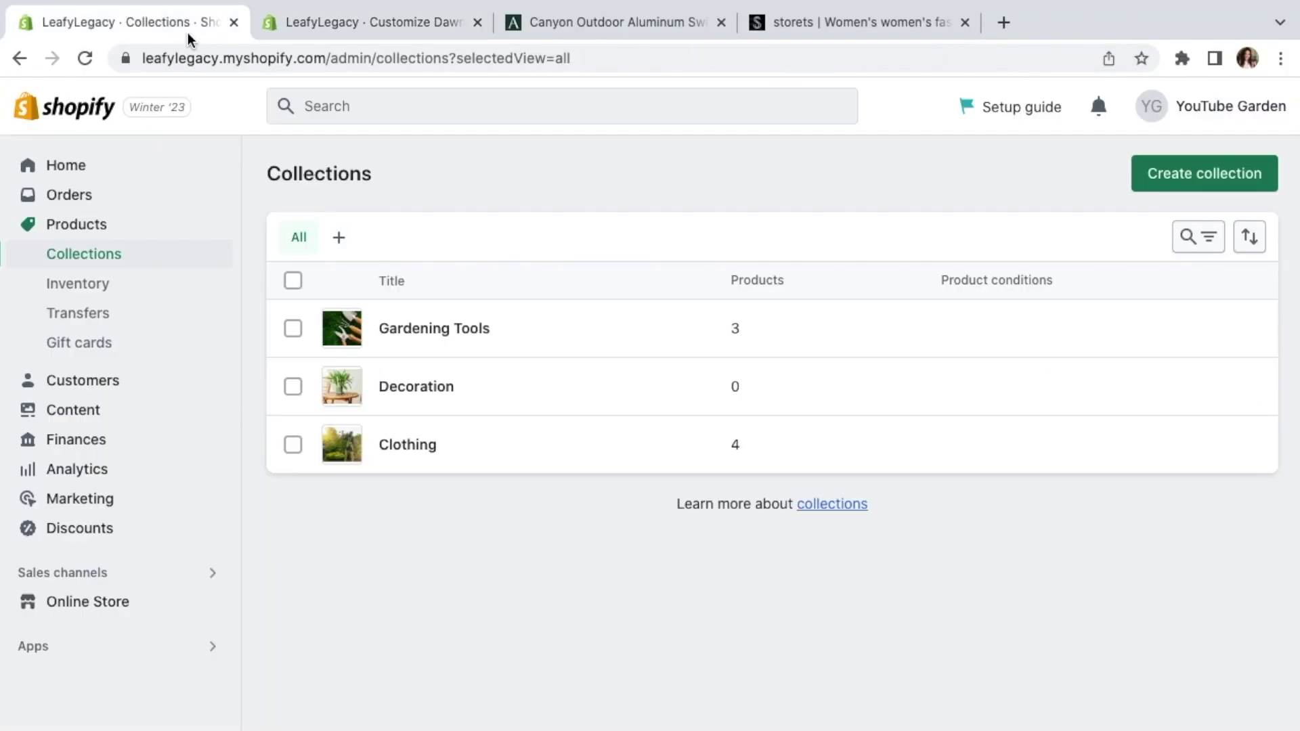
{"action": "left_click", "coordinate": [95, 603]}
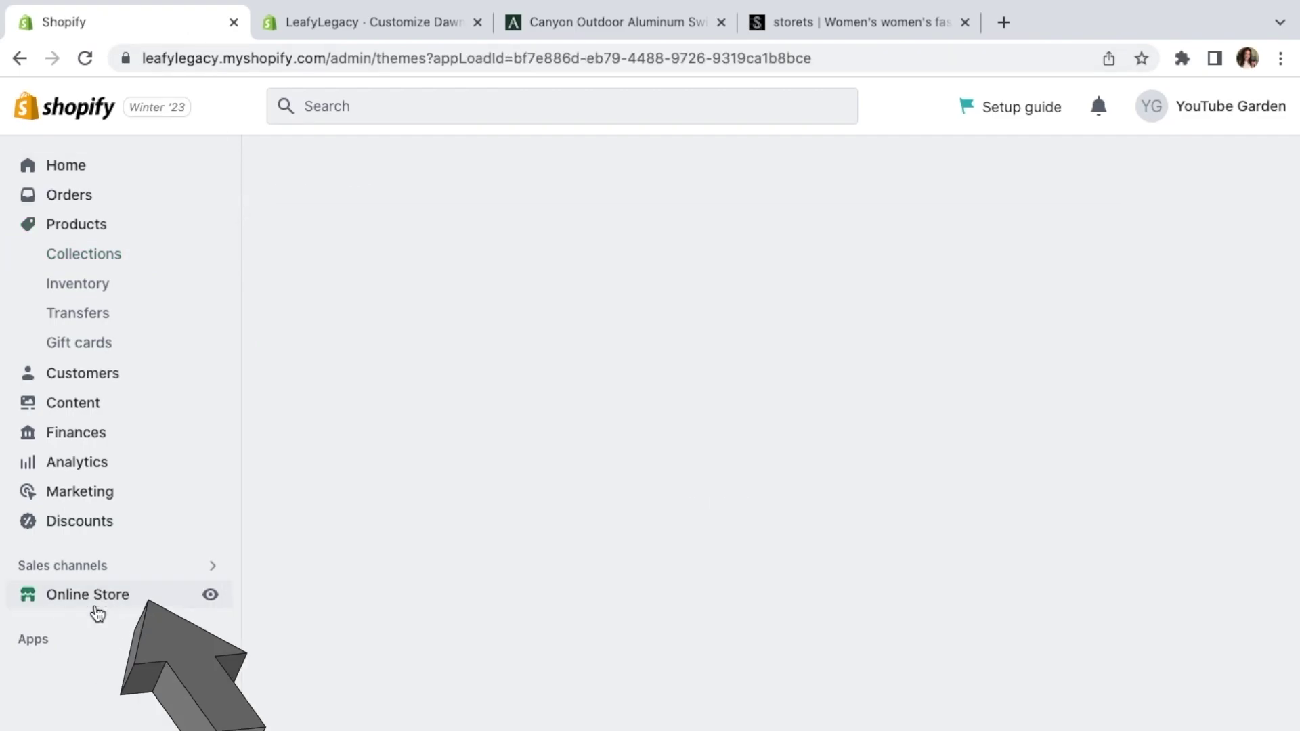
{"action": "left_click", "coordinate": [105, 599]}
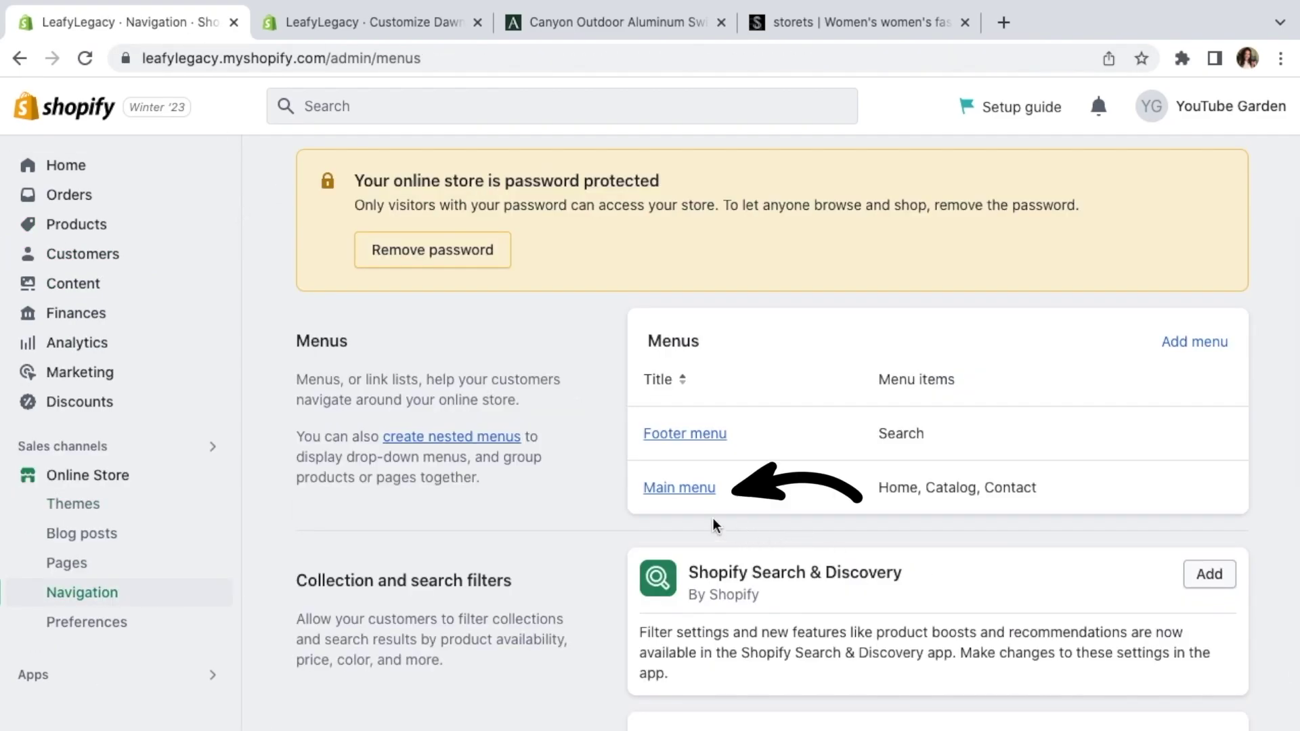
{"action": "left_click", "coordinate": [679, 488]}
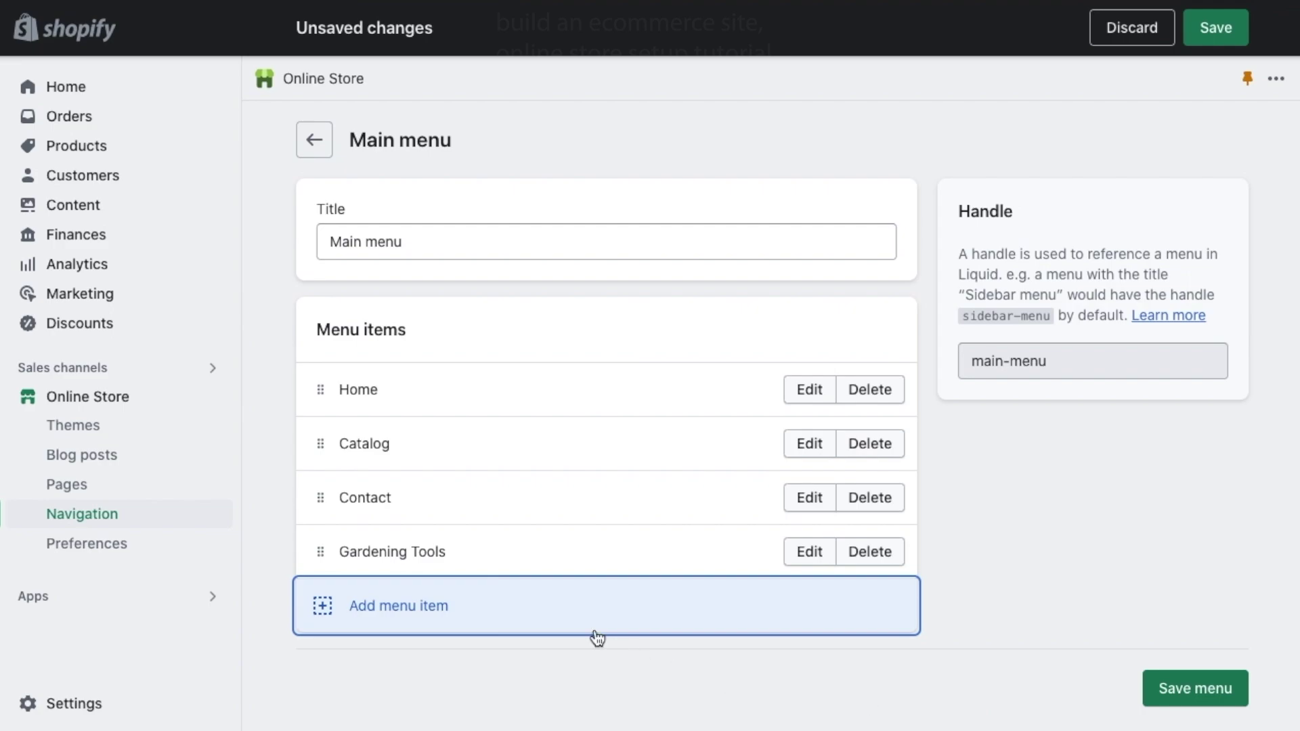
{"action": "left_click", "coordinate": [421, 610]}
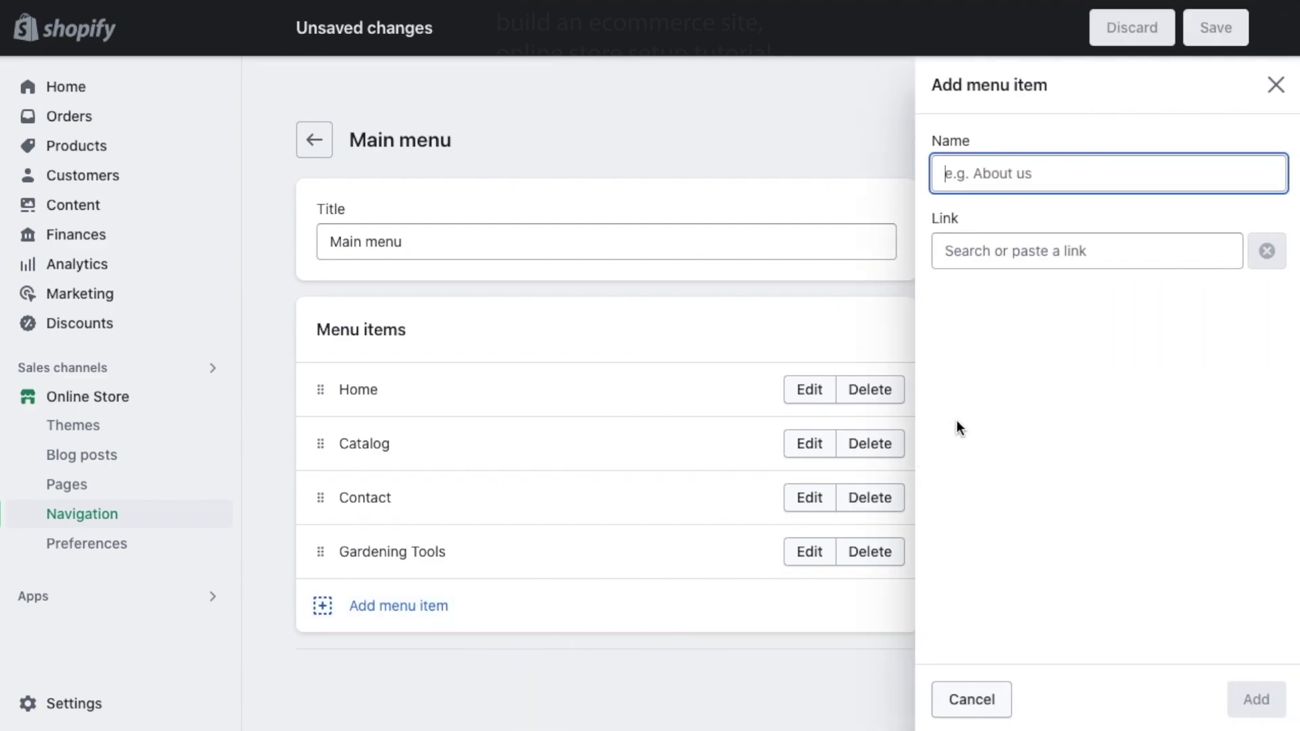
{"action": "left_click", "coordinate": [987, 254]}
{"action": "left_click", "coordinate": [1031, 377]}
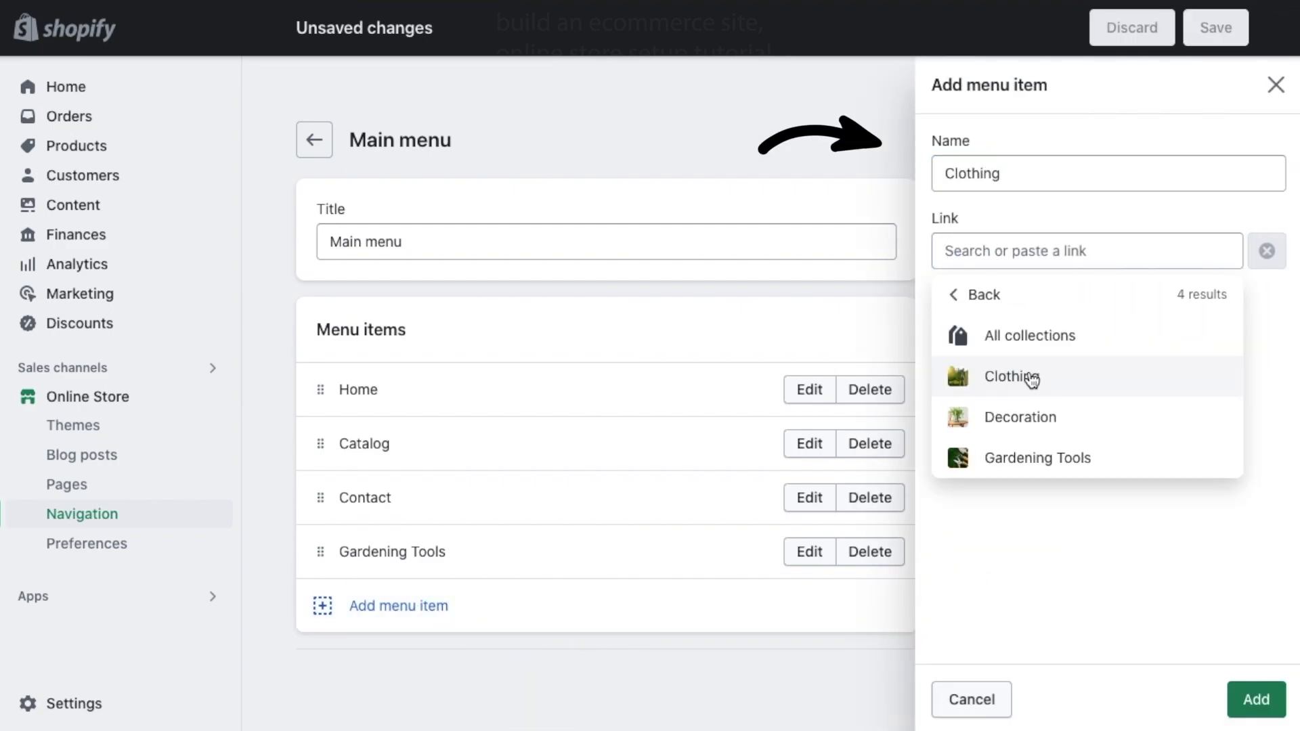
{"action": "left_click", "coordinate": [1095, 388]}
{"action": "left_click", "coordinate": [1256, 699]}
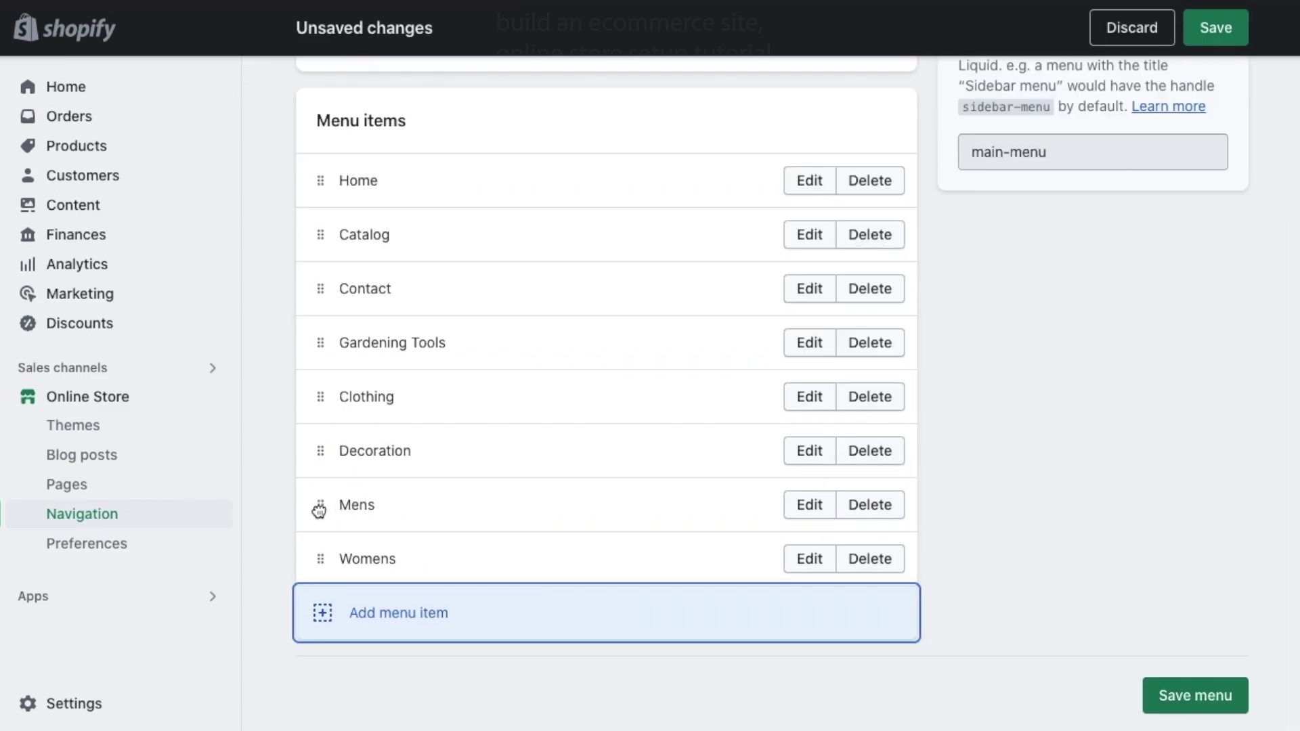
Nest the Mens and Womens menu items under Clothing
{"action": "left_click_drag", "start_coordinate": [319, 510], "coordinate": [386, 480]}
{"action": "scroll", "coordinate": [406, 552], "scroll_direction": "down", "scroll_amount": 2}
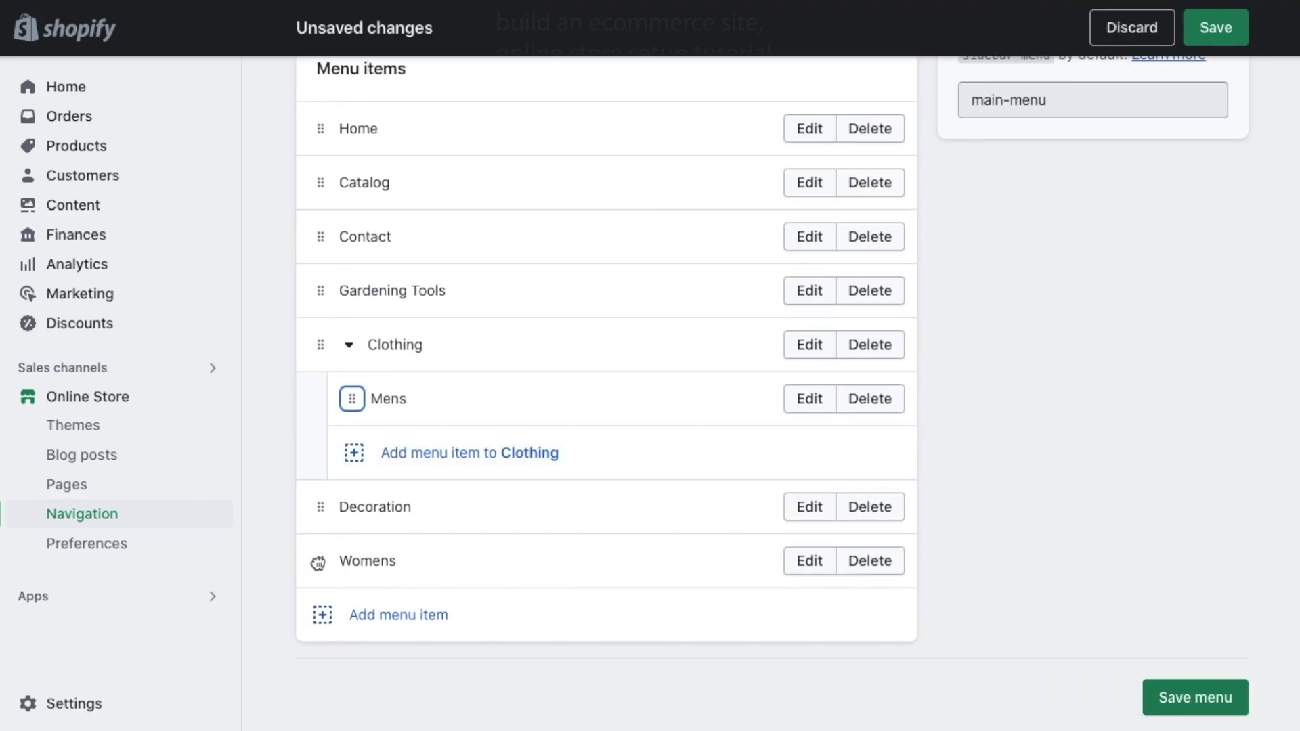
{"action": "left_click_drag", "start_coordinate": [318, 563], "coordinate": [372, 482]}
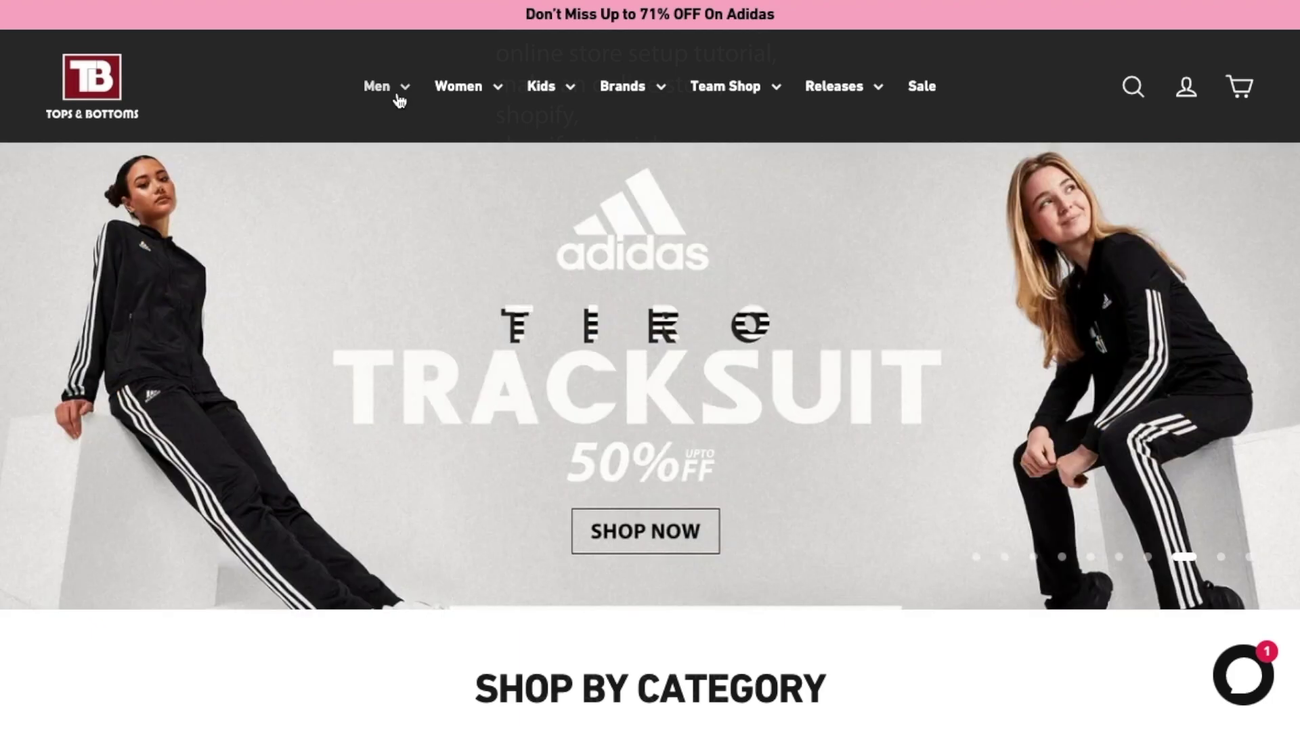
On the Tops & Bottoms site, open the Men menu and expand Tops, Bottoms and Footwears
{"action": "left_click", "coordinate": [400, 95]}
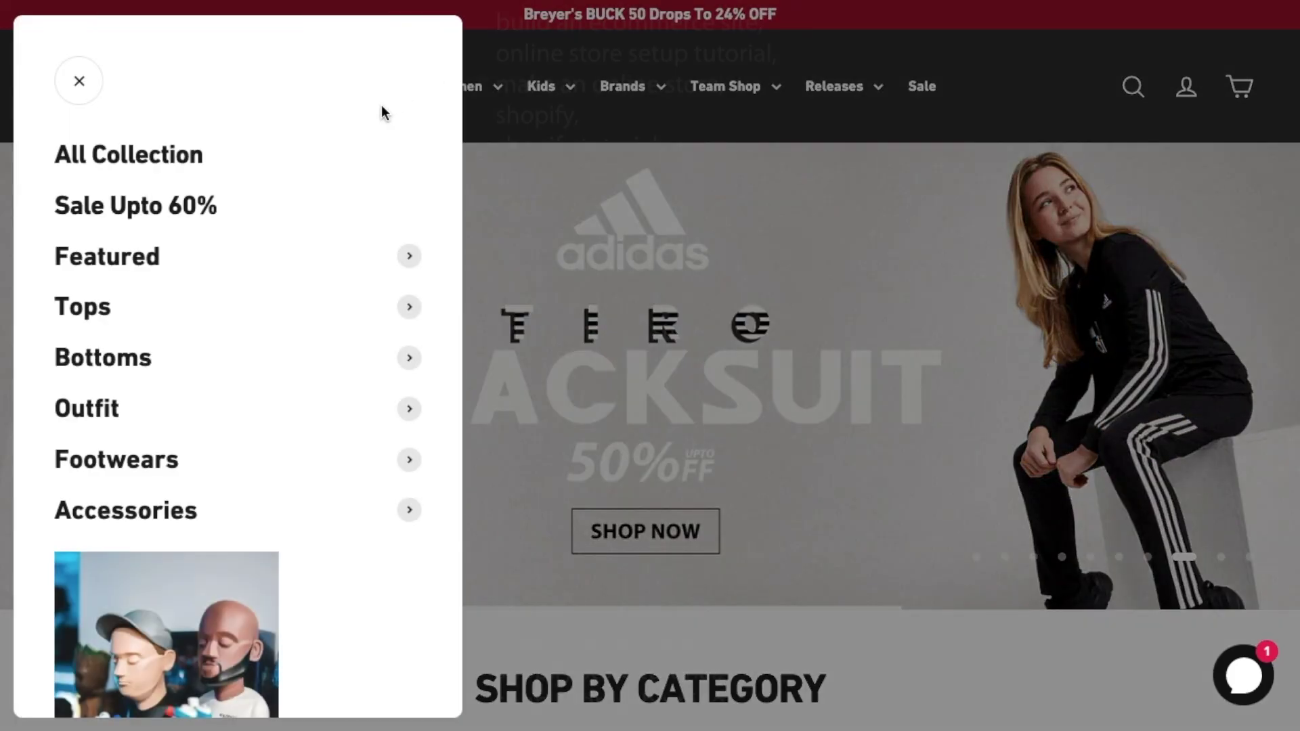
{"action": "scroll", "coordinate": [381, 104], "scroll_direction": "down", "scroll_amount": 3}
{"action": "scroll", "coordinate": [297, 529], "scroll_direction": "up", "scroll_amount": 3}
{"action": "left_click", "coordinate": [95, 315]}
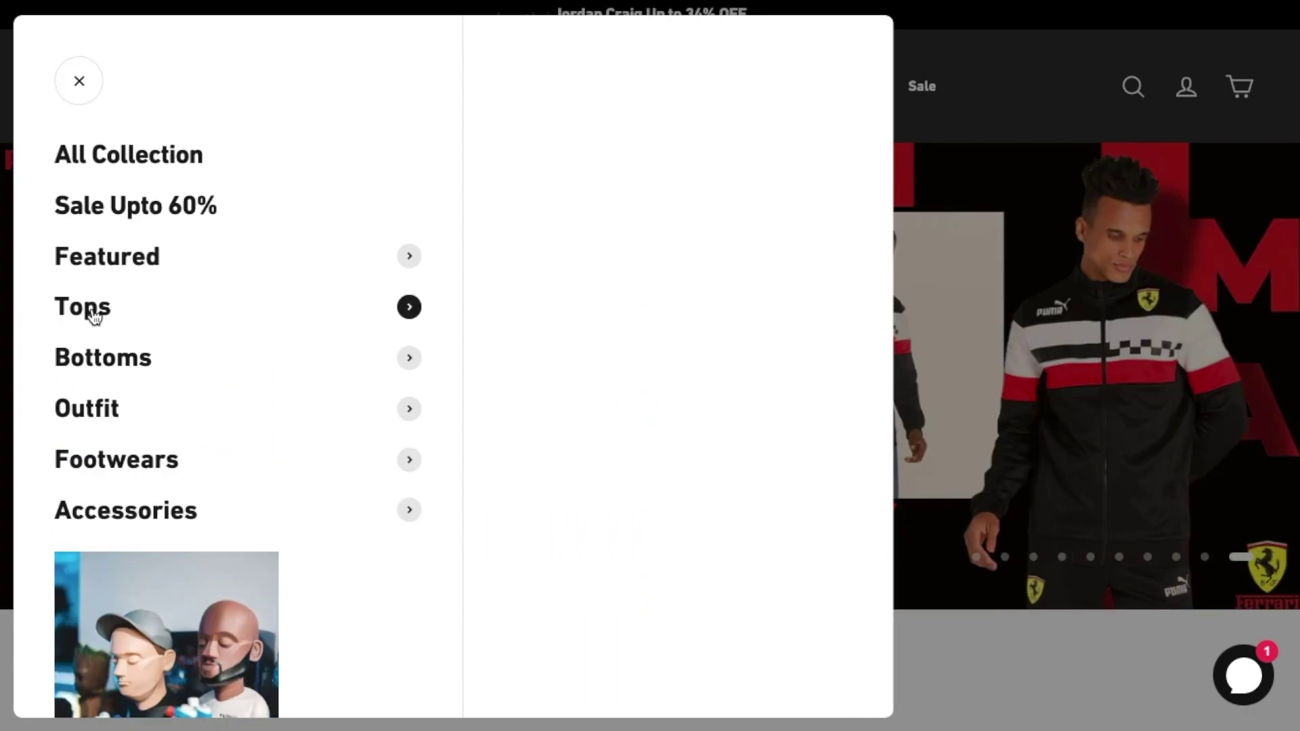
{"action": "left_click", "coordinate": [394, 357]}
{"action": "left_click", "coordinate": [407, 462]}
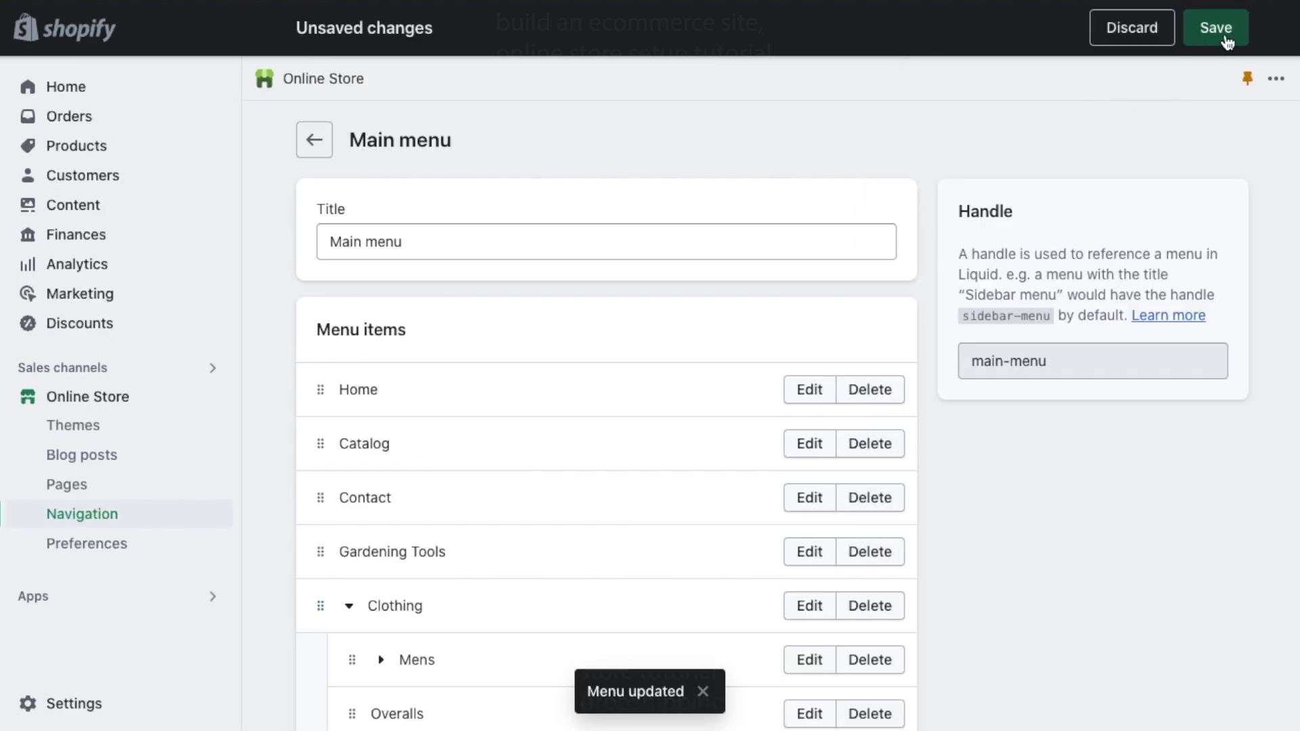
Save the Main menu changes, then go to the Footer menu, which holds only Search
{"action": "left_click", "coordinate": [1227, 37]}
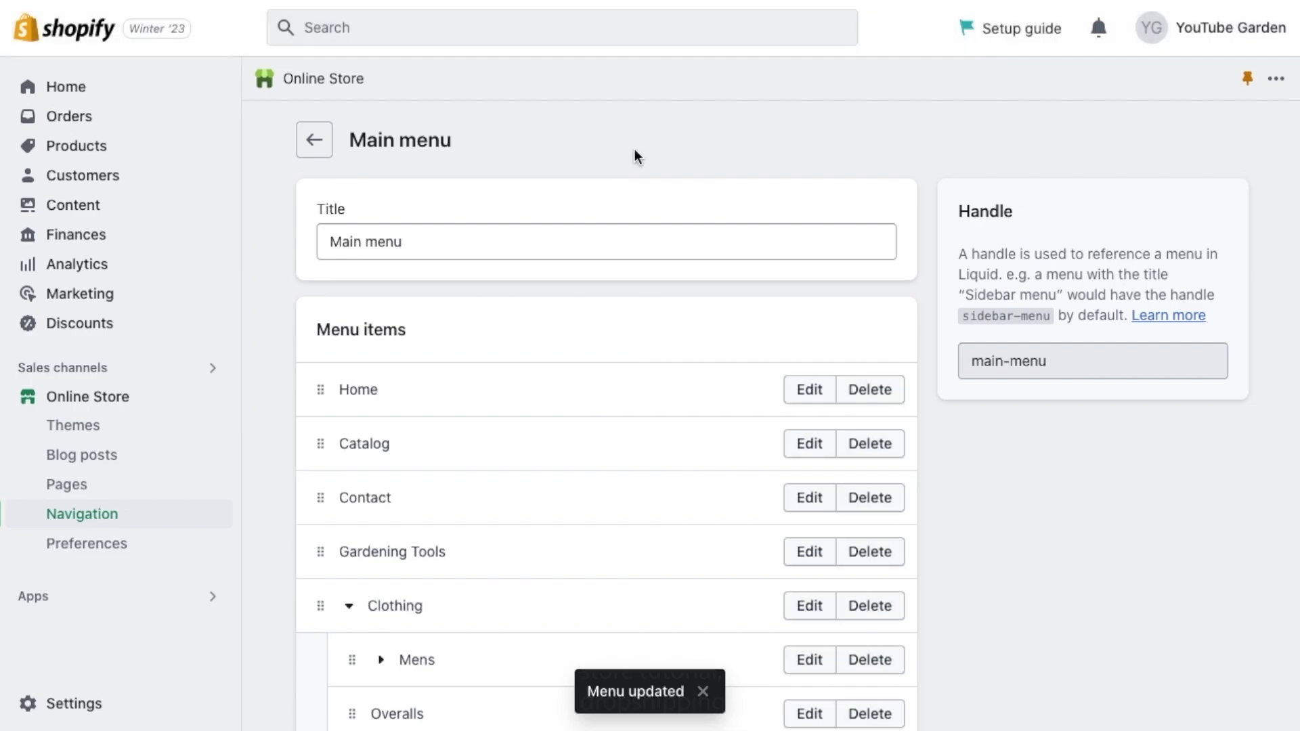
{"action": "left_click", "coordinate": [314, 139]}
{"action": "scroll", "coordinate": [527, 314], "scroll_direction": "down", "scroll_amount": 2}
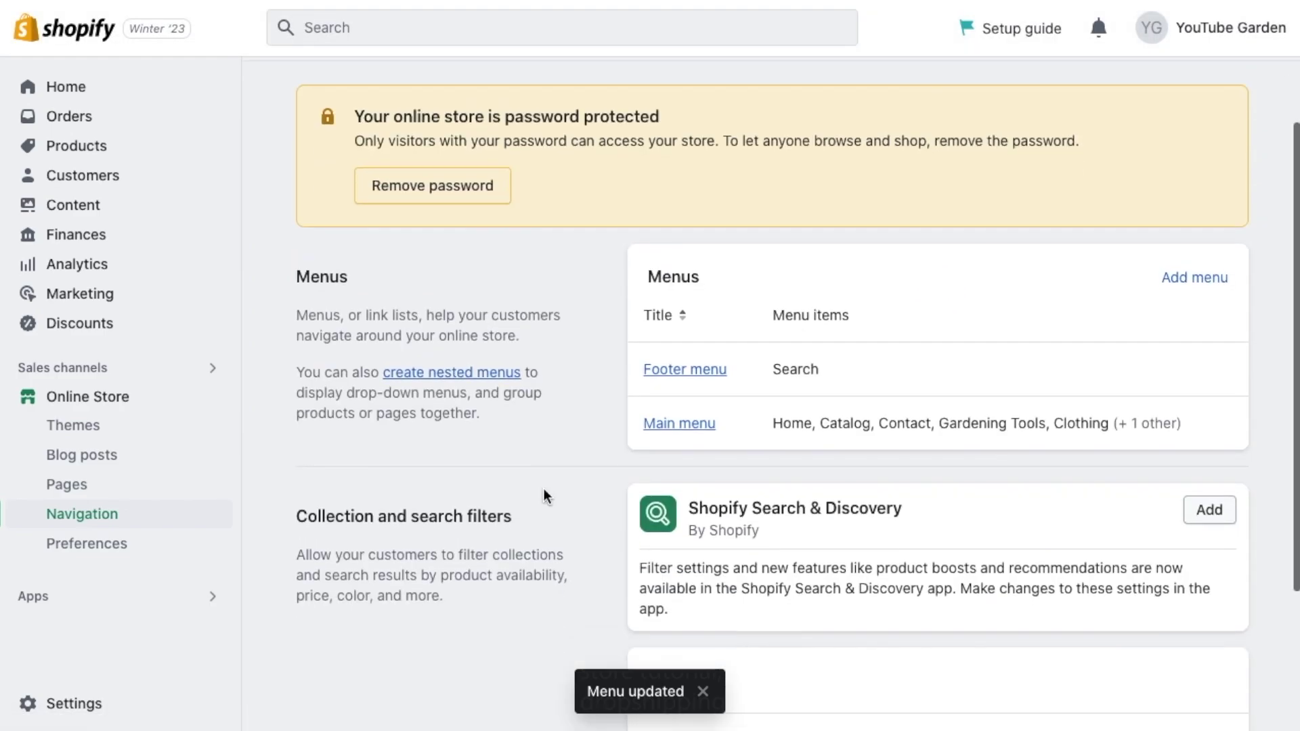
{"action": "left_click", "coordinate": [677, 371]}
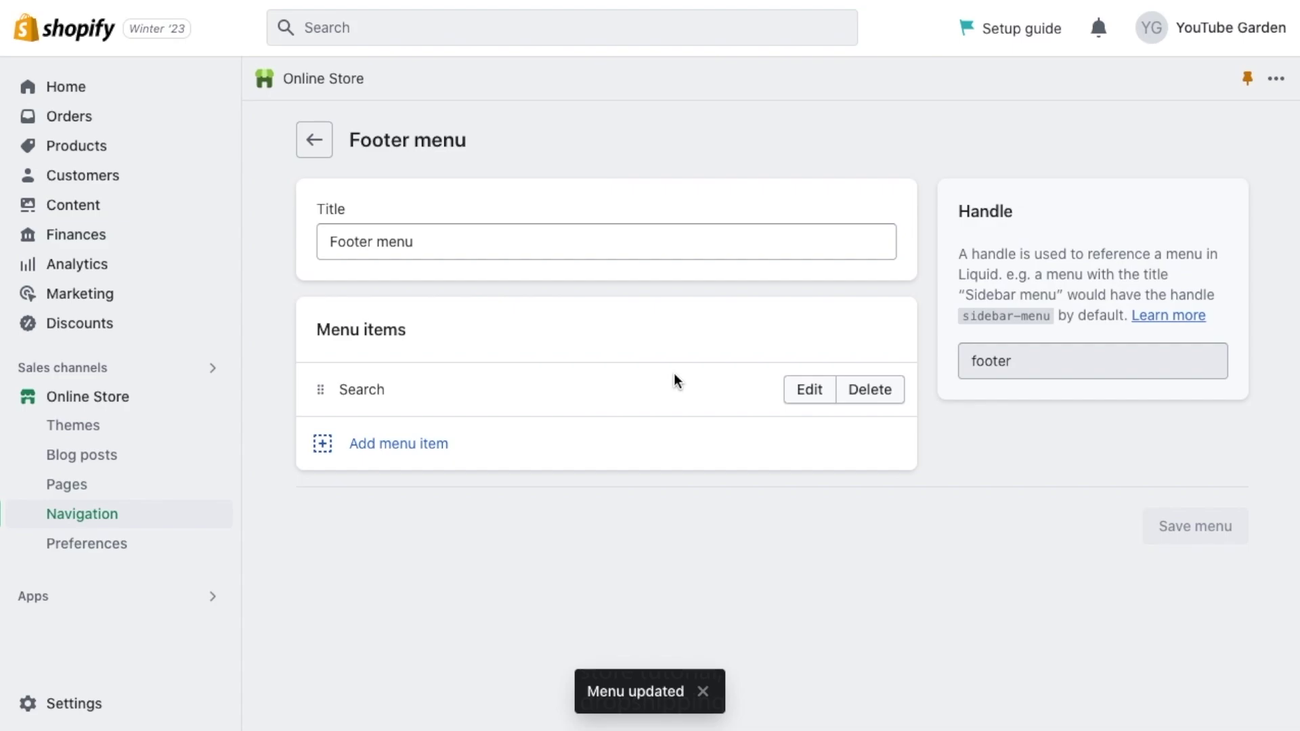
Create a new Shipping & Returns page and paste in placeholder policy text
{"action": "left_click", "coordinate": [85, 498]}
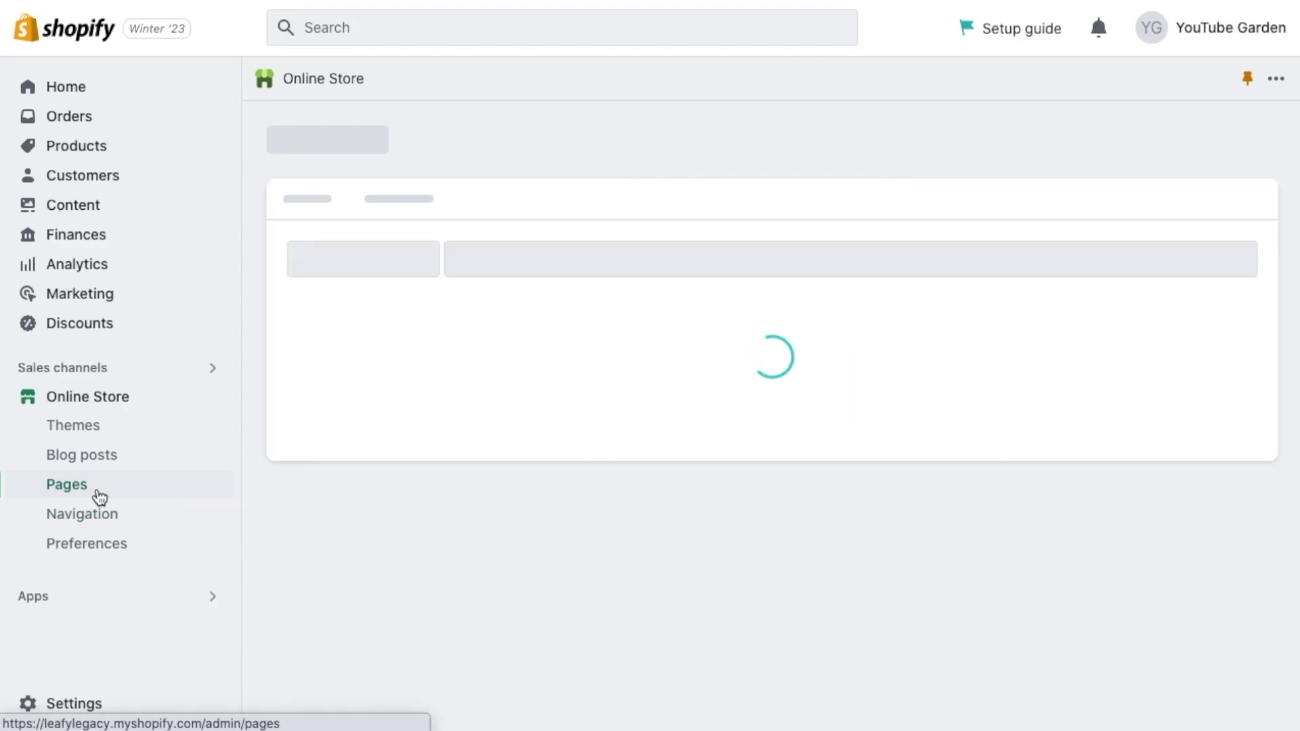
{"action": "left_click", "coordinate": [1197, 161]}
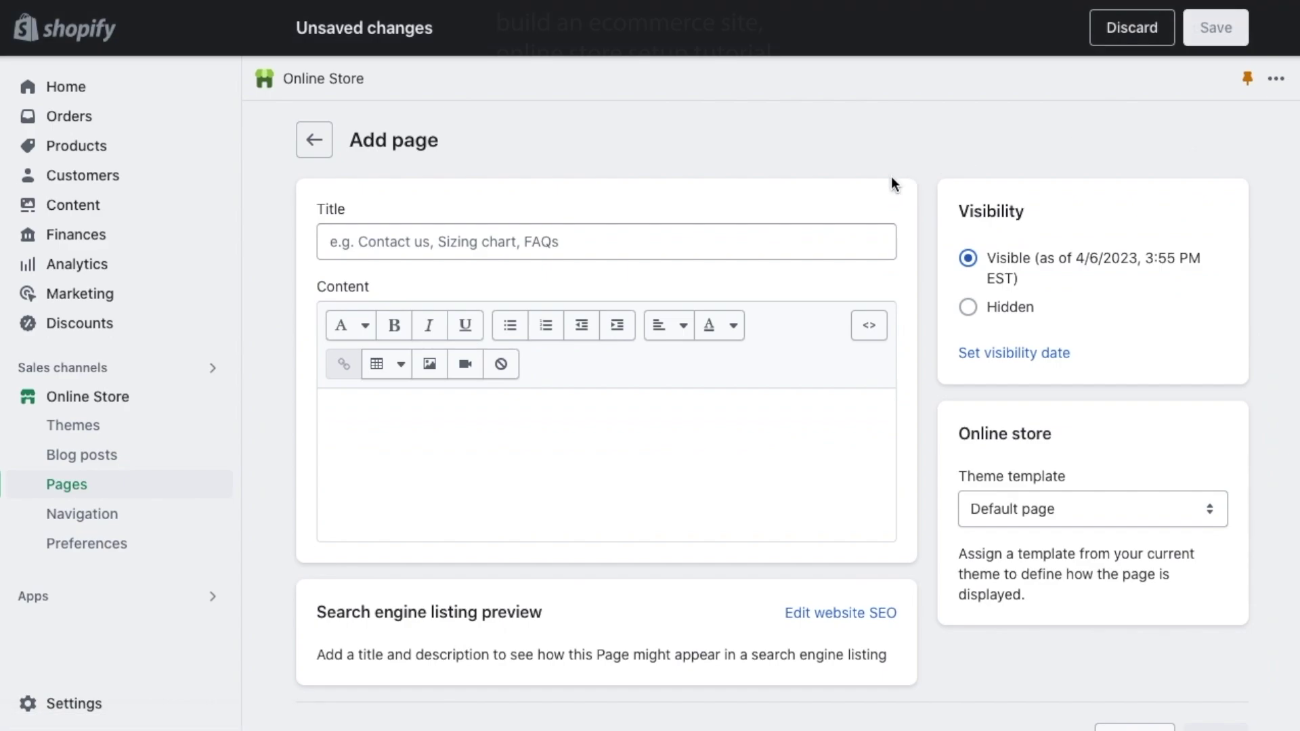
{"action": "type", "text": "Shipping & Returns"}
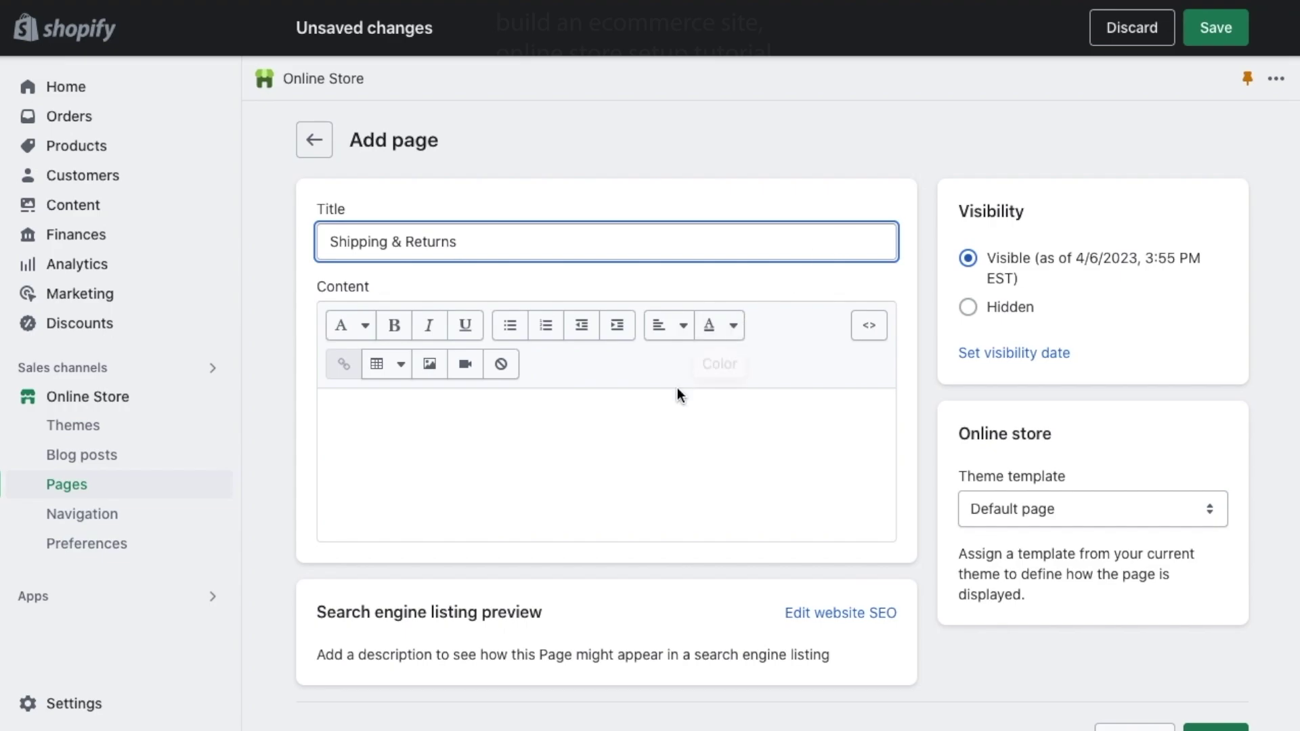
{"action": "left_click", "coordinate": [650, 417]}
{"action": "type", "text": "Enter your policies here."}
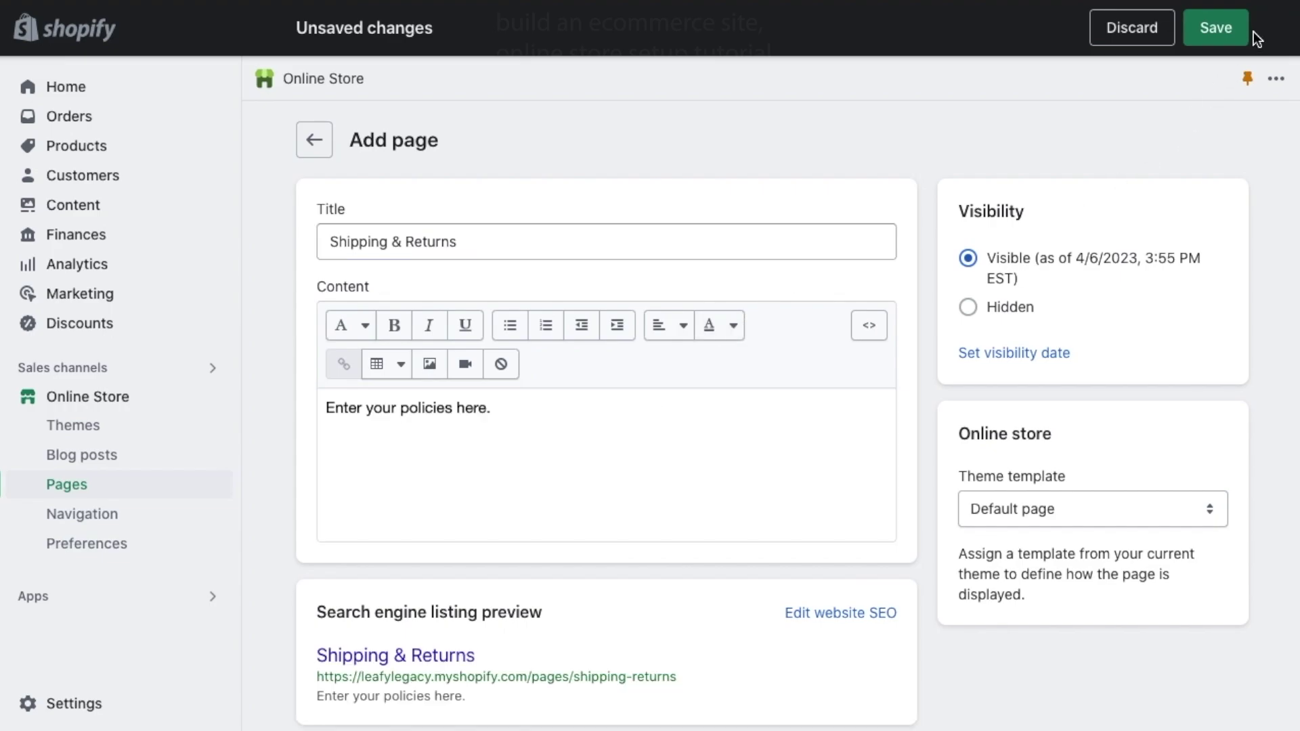
Save the page and add an Image with text section to its theme template
{"action": "left_click", "coordinate": [1230, 30]}
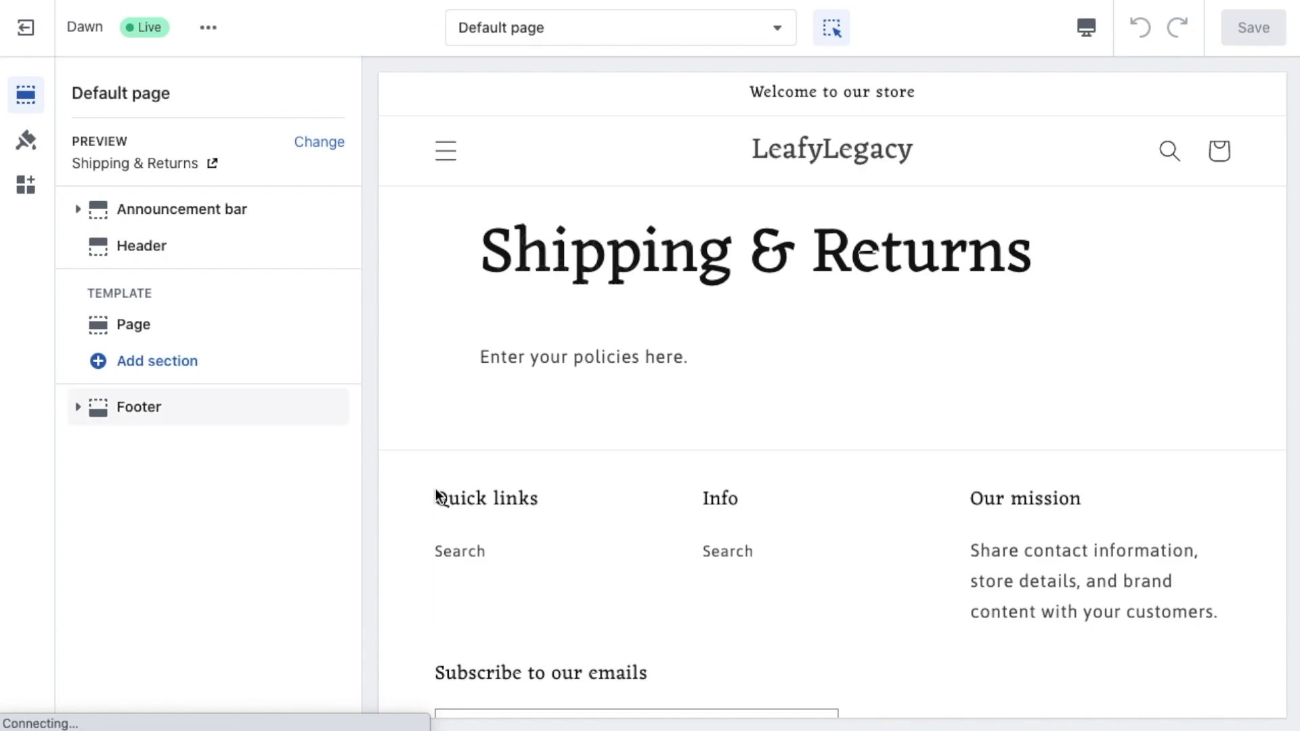
{"action": "left_click", "coordinate": [218, 374]}
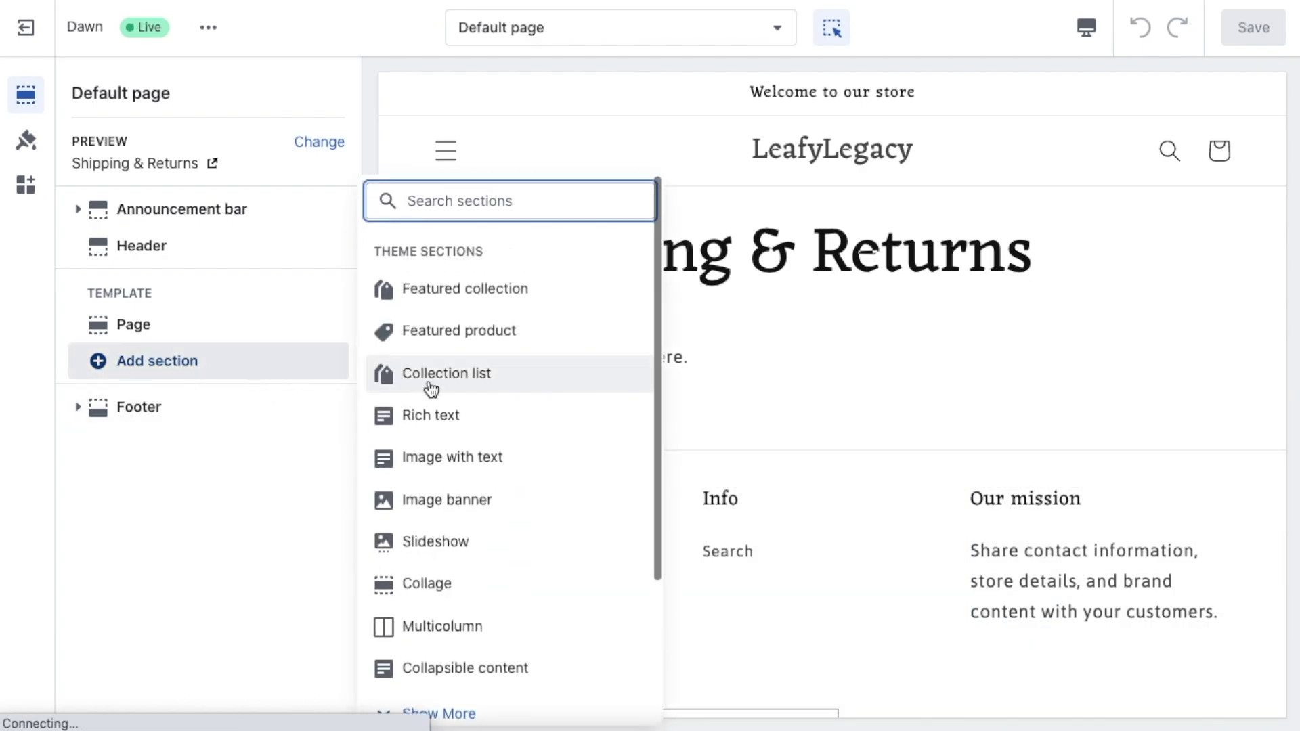
{"action": "left_click", "coordinate": [434, 456]}
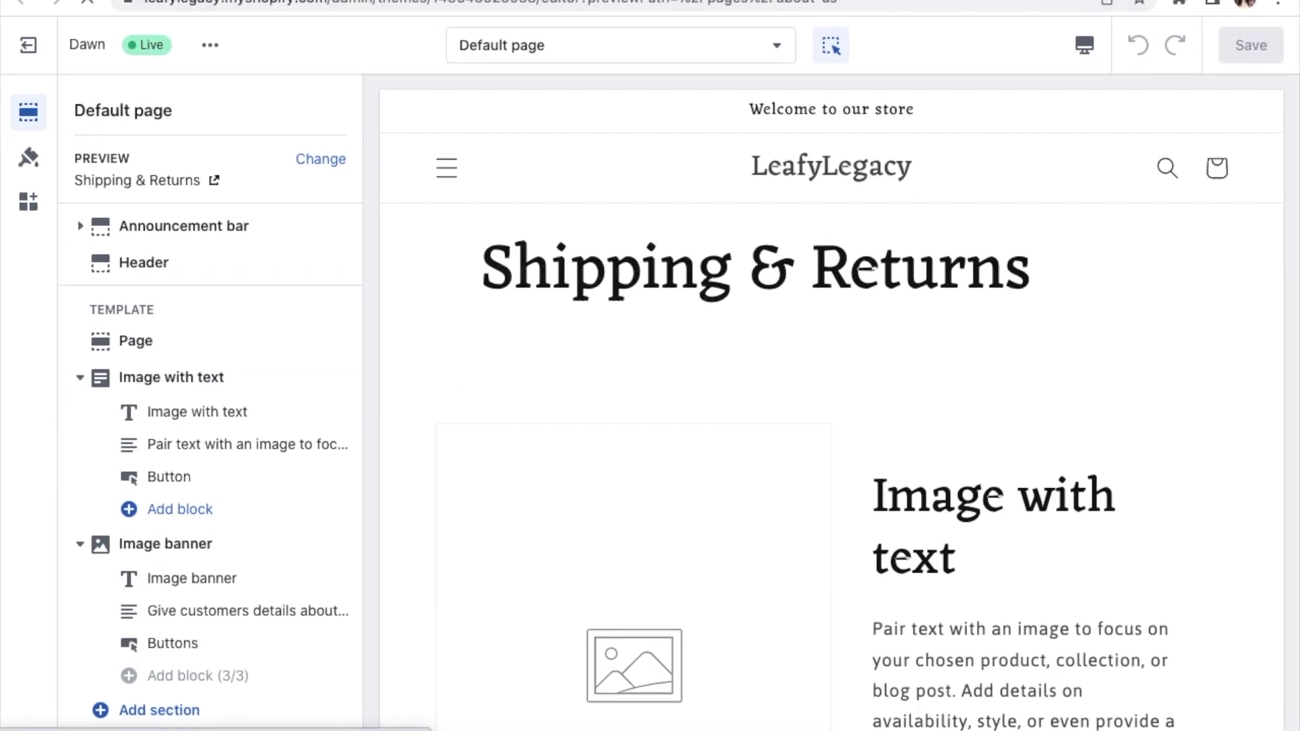
Add a Quick links menu block to the footer listing Search, Shipping & Returns and Privacy Policy, keeping the Footer menu
{"action": "left_click", "coordinate": [543, 2]}
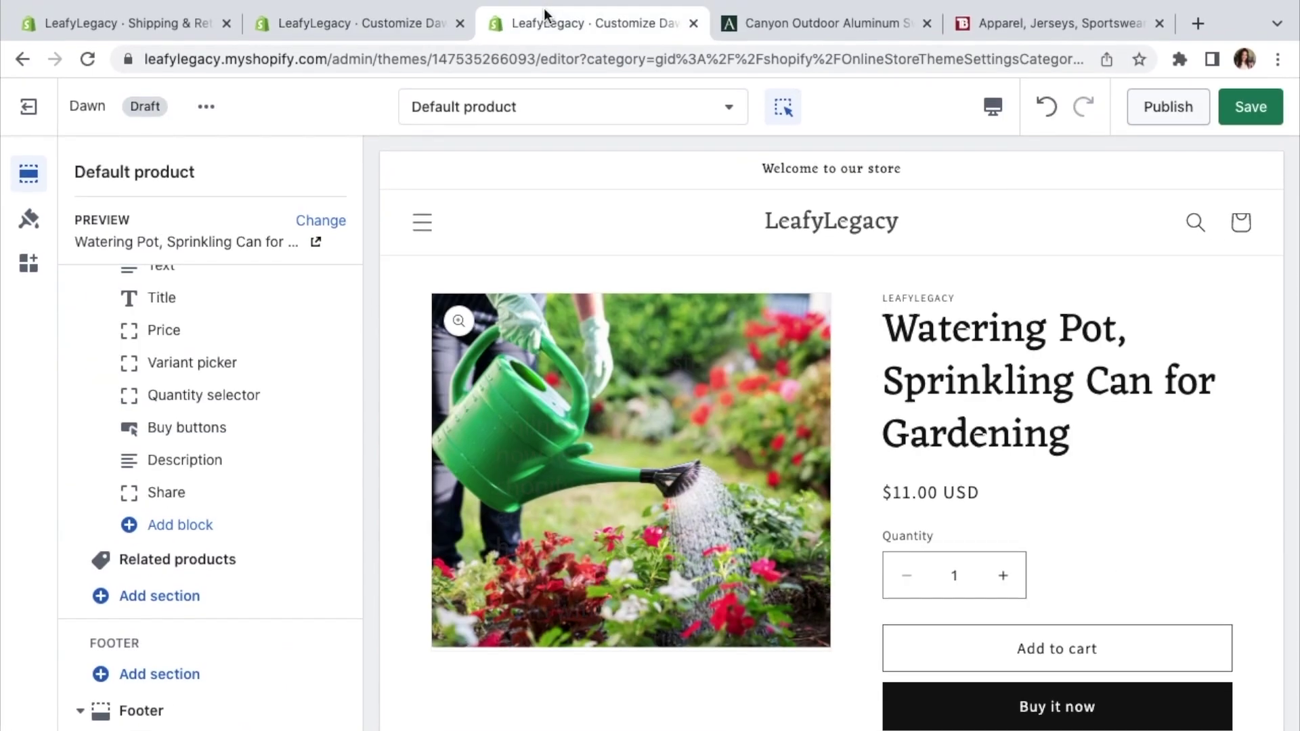
{"action": "scroll", "coordinate": [393, 363], "scroll_direction": "down", "scroll_amount": 10}
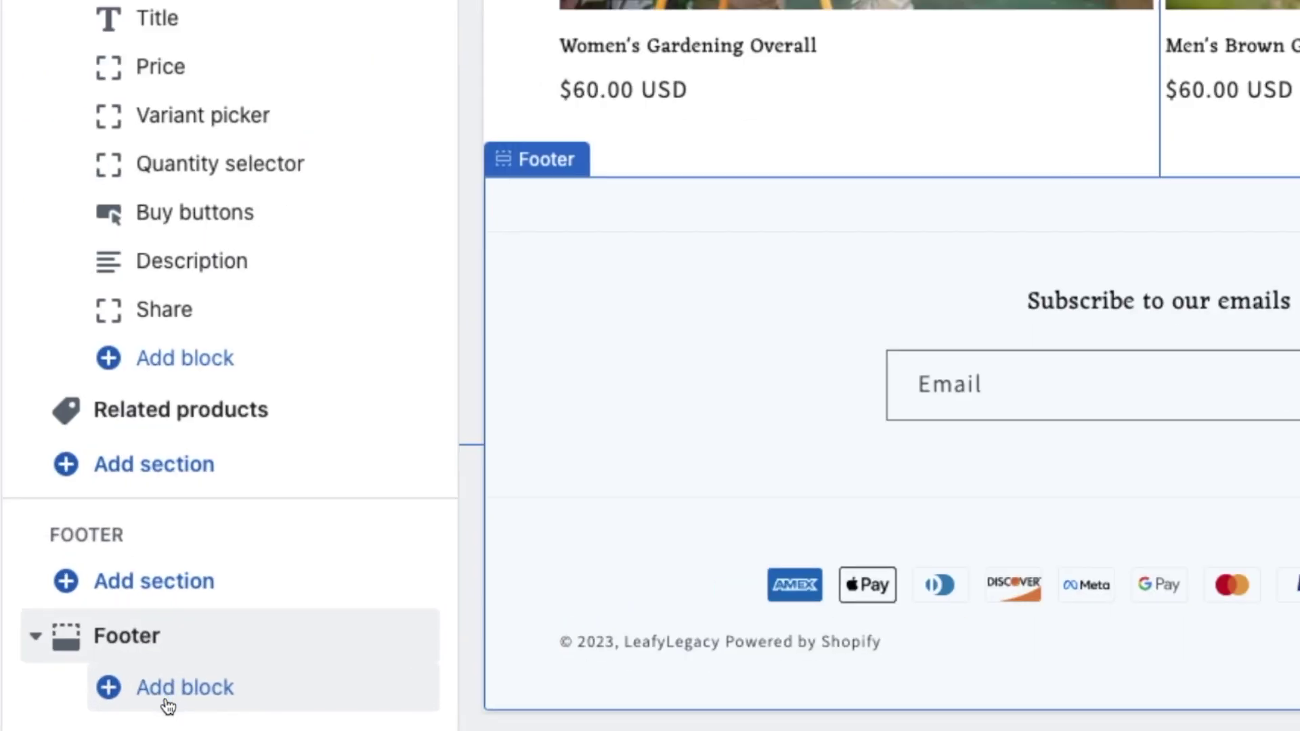
{"action": "left_click", "coordinate": [122, 680]}
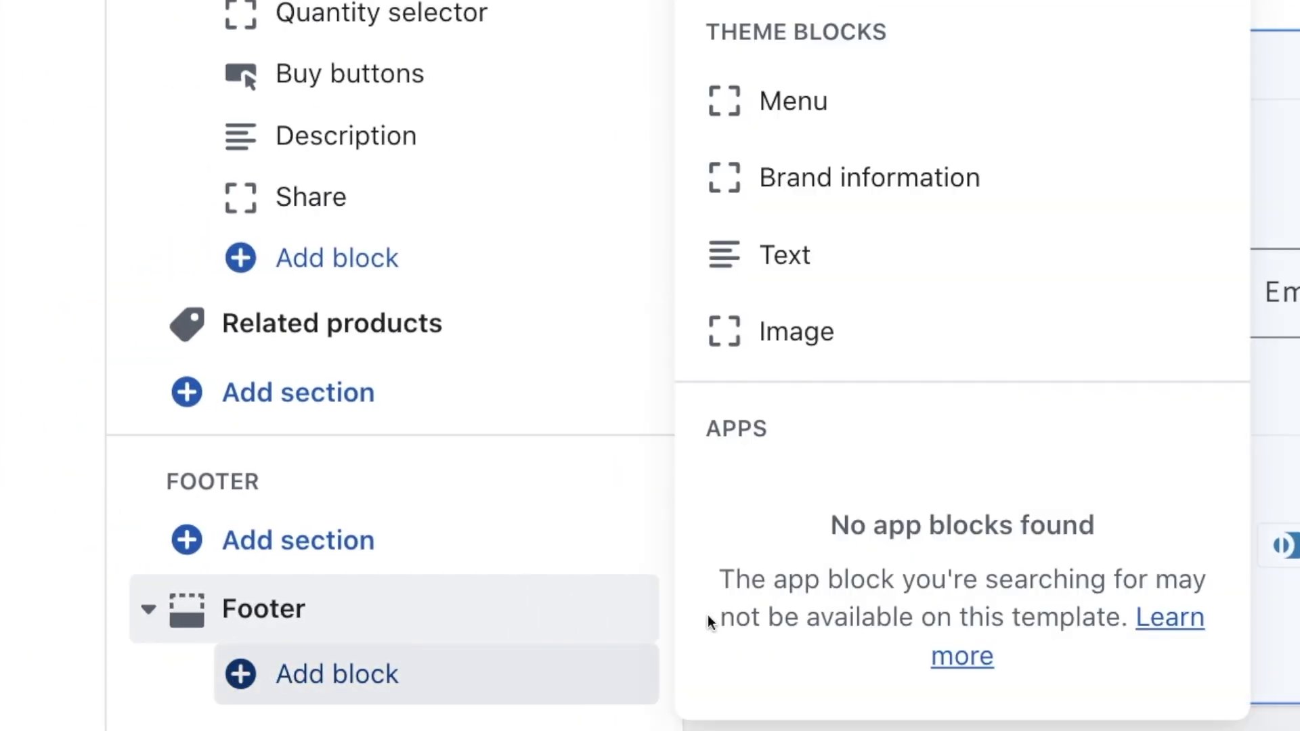
{"action": "left_click", "coordinate": [811, 108]}
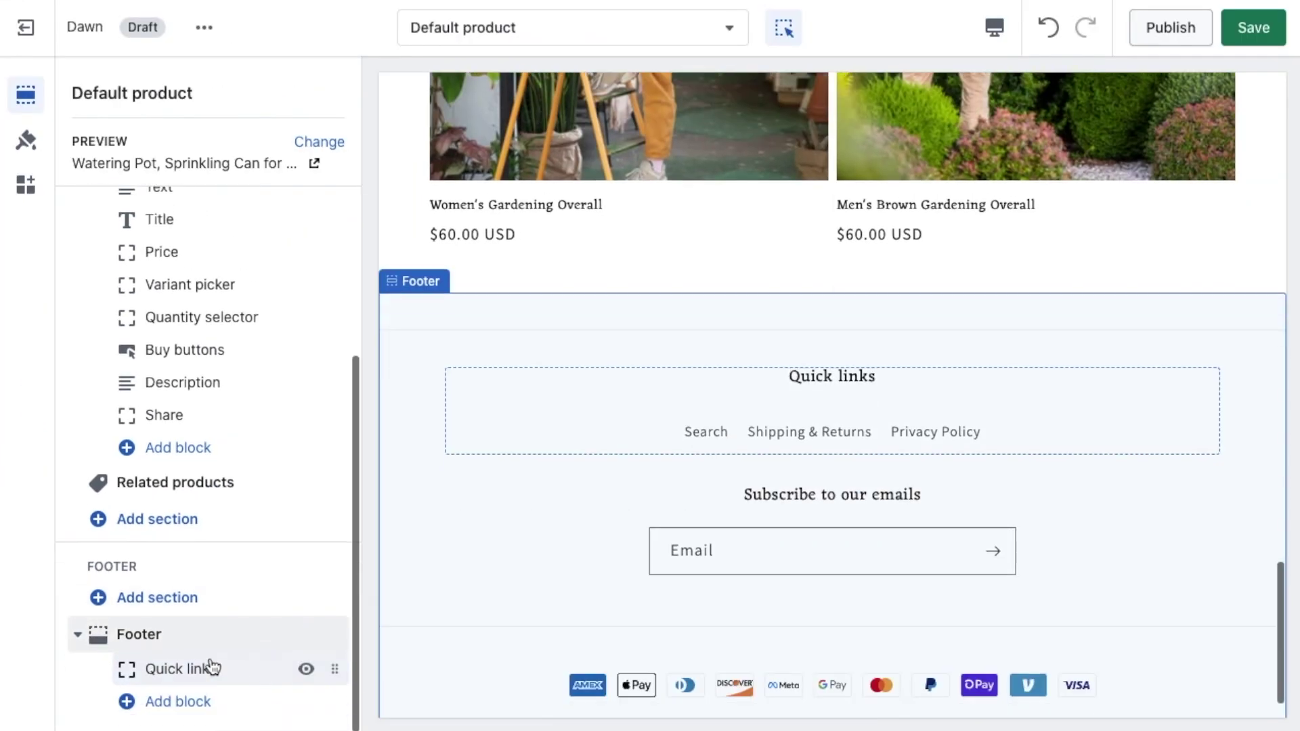
{"action": "left_click", "coordinate": [209, 667]}
{"action": "left_click", "coordinate": [225, 454]}
{"action": "left_click", "coordinate": [226, 494]}
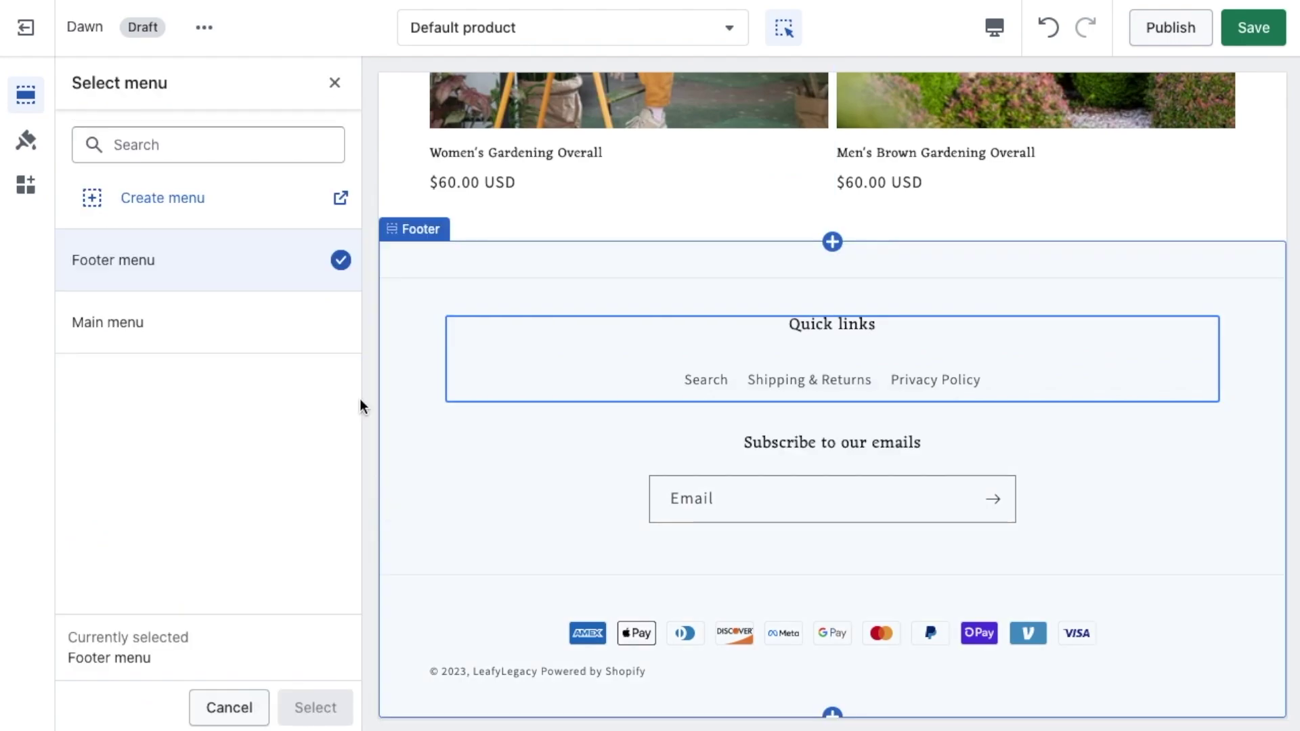
{"action": "left_click", "coordinate": [332, 81]}
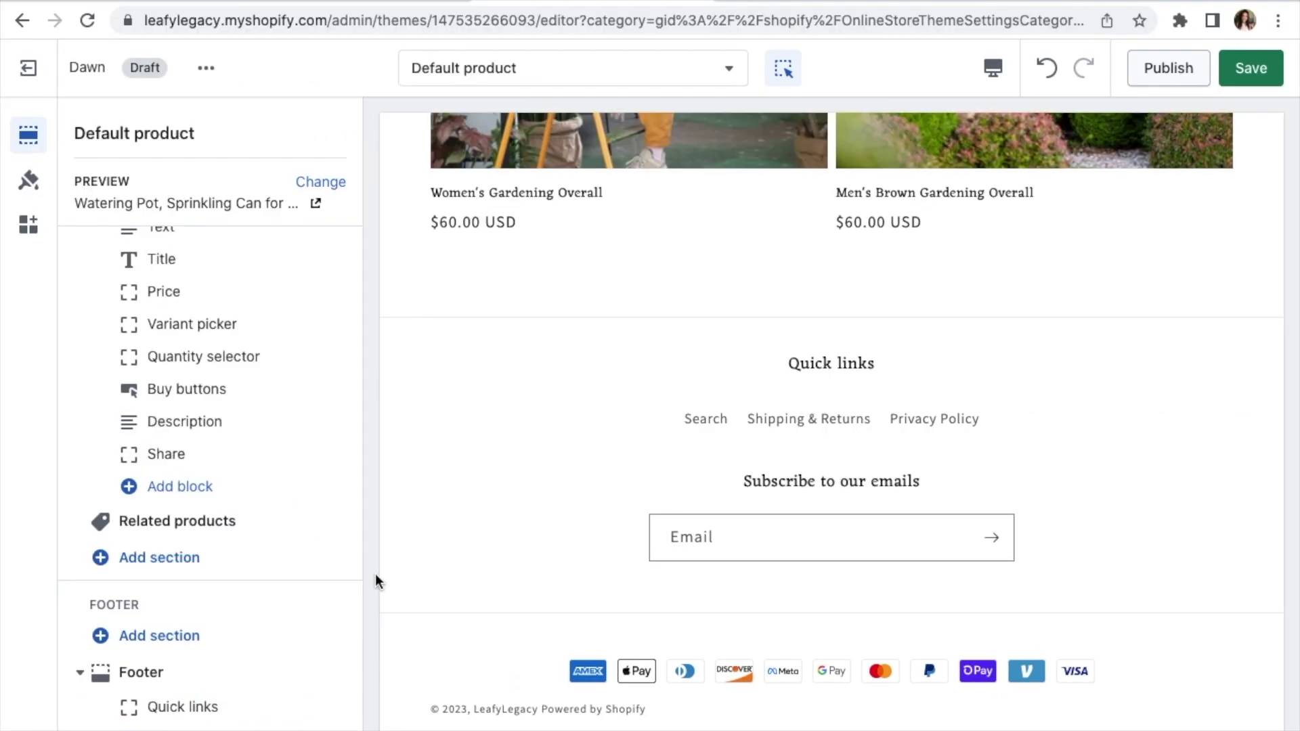
Check the header menu options and the mobile navigation preview, then save the theme changes
{"action": "scroll", "coordinate": [326, 570], "scroll_direction": "up", "scroll_amount": 4}
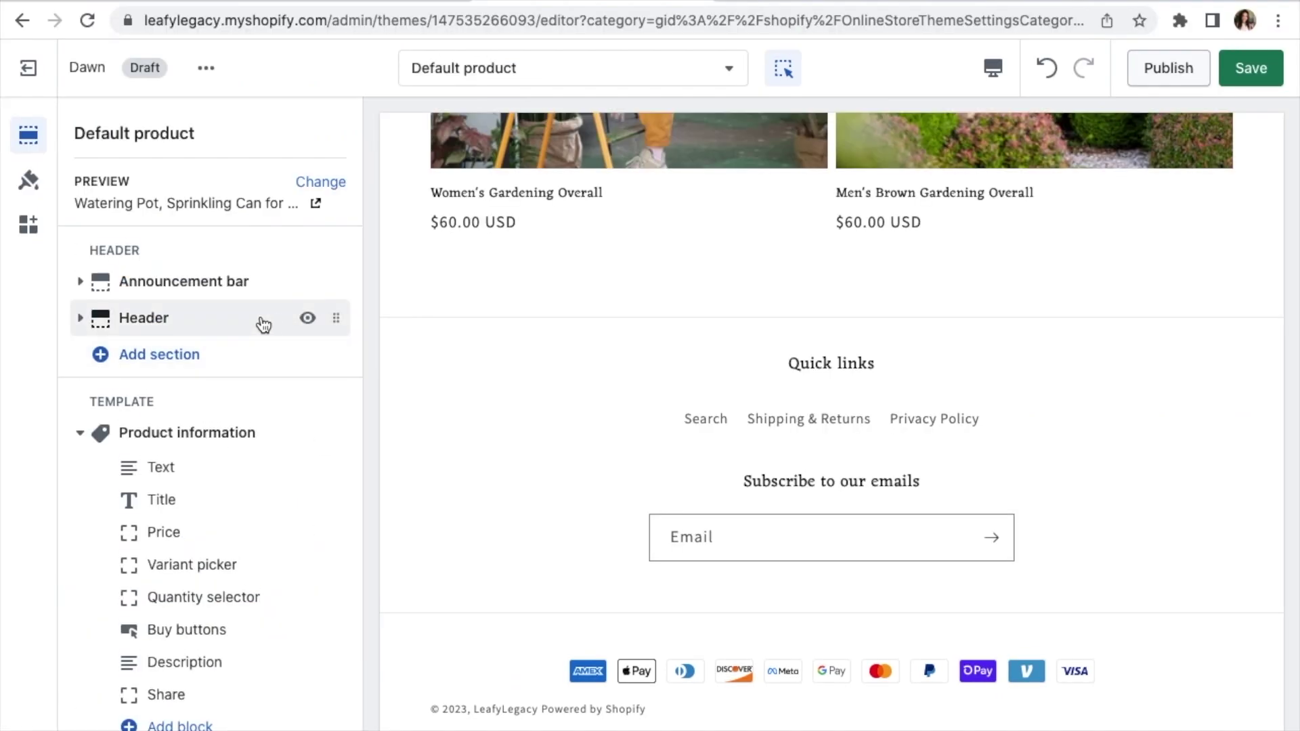
{"action": "mouse_move", "coordinate": [213, 330]}
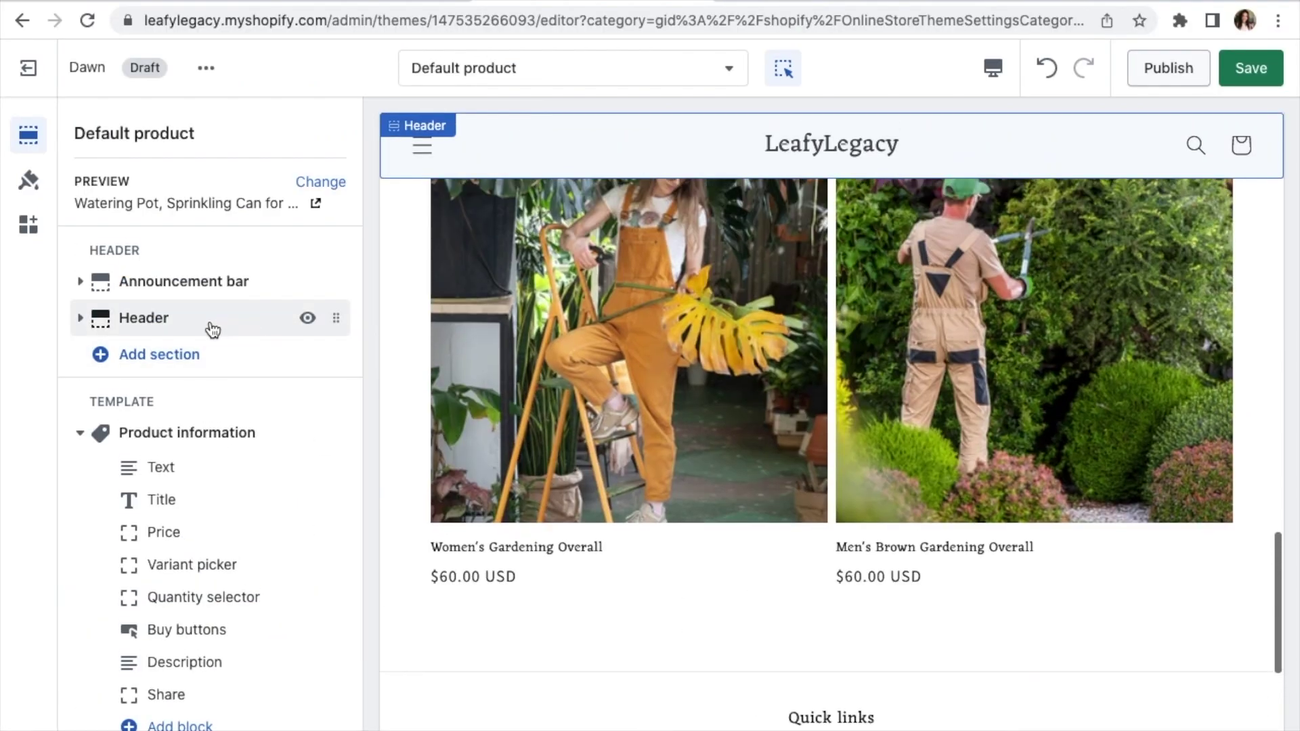
{"action": "left_click", "coordinate": [161, 328]}
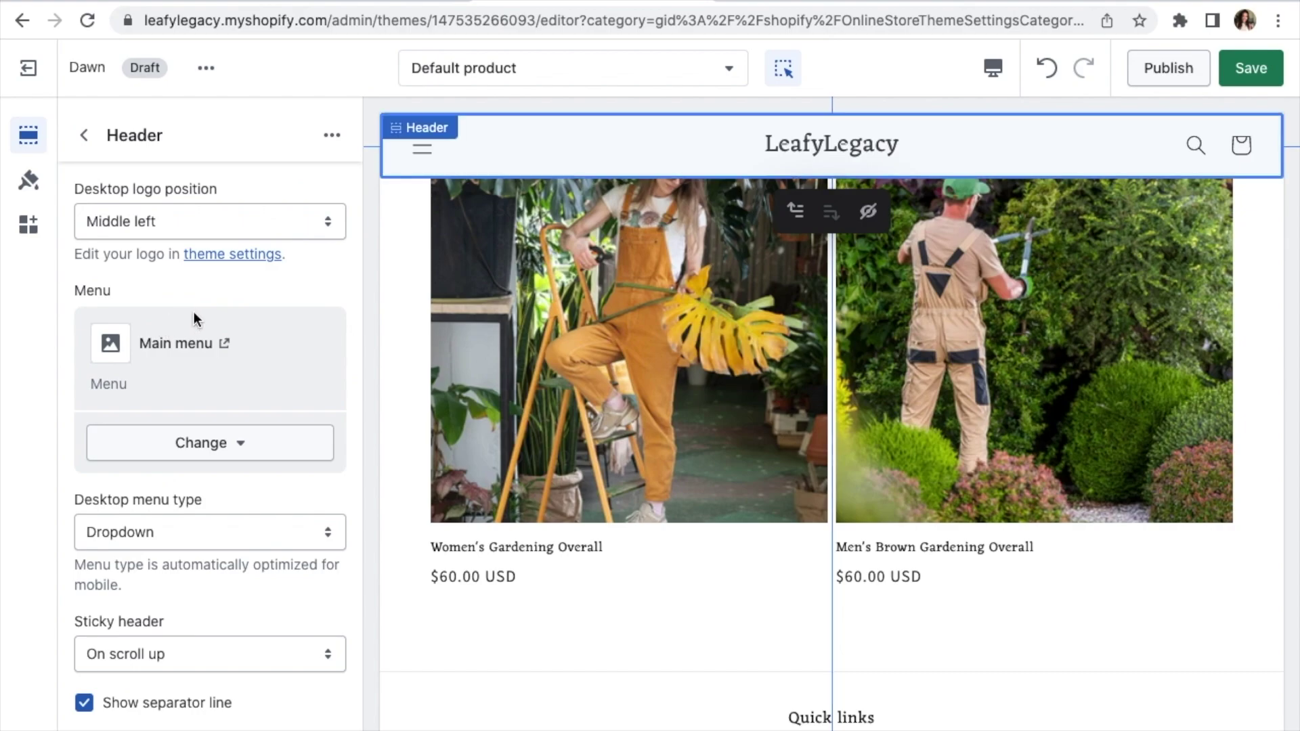
{"action": "left_click", "coordinate": [239, 445]}
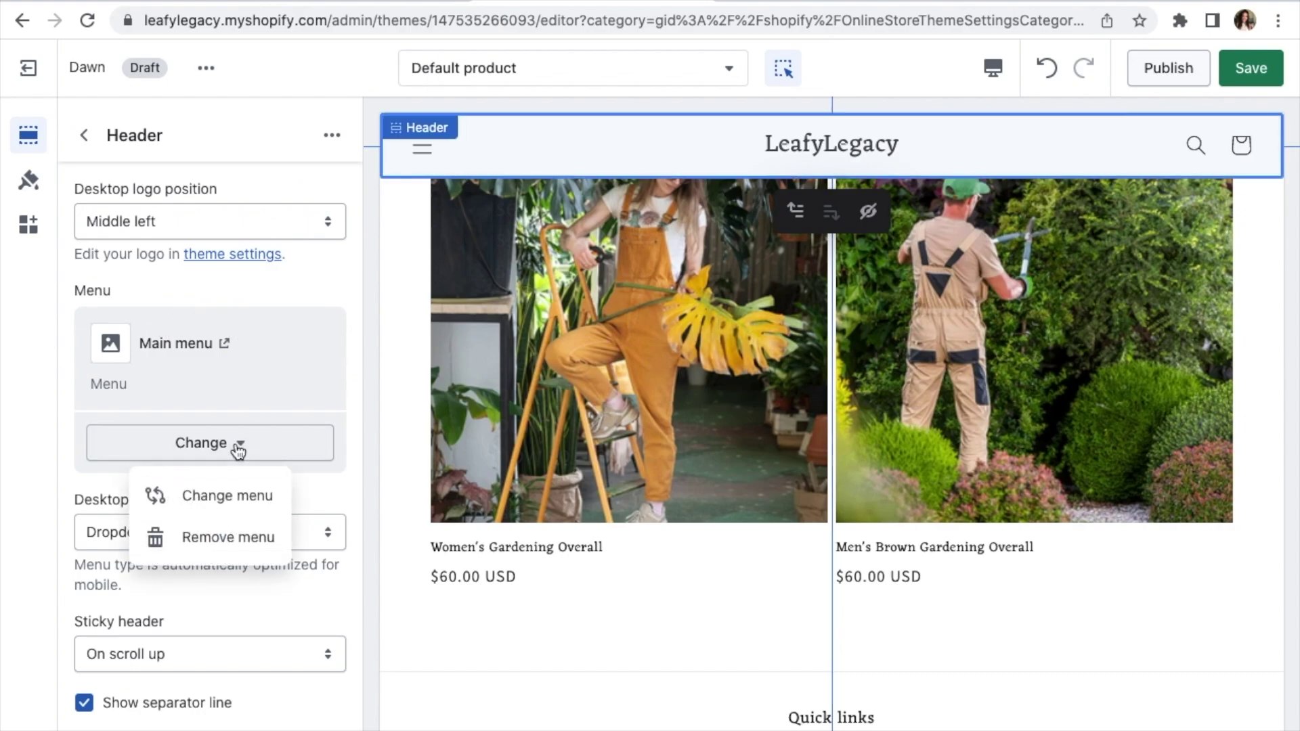
{"action": "left_click", "coordinate": [422, 150]}
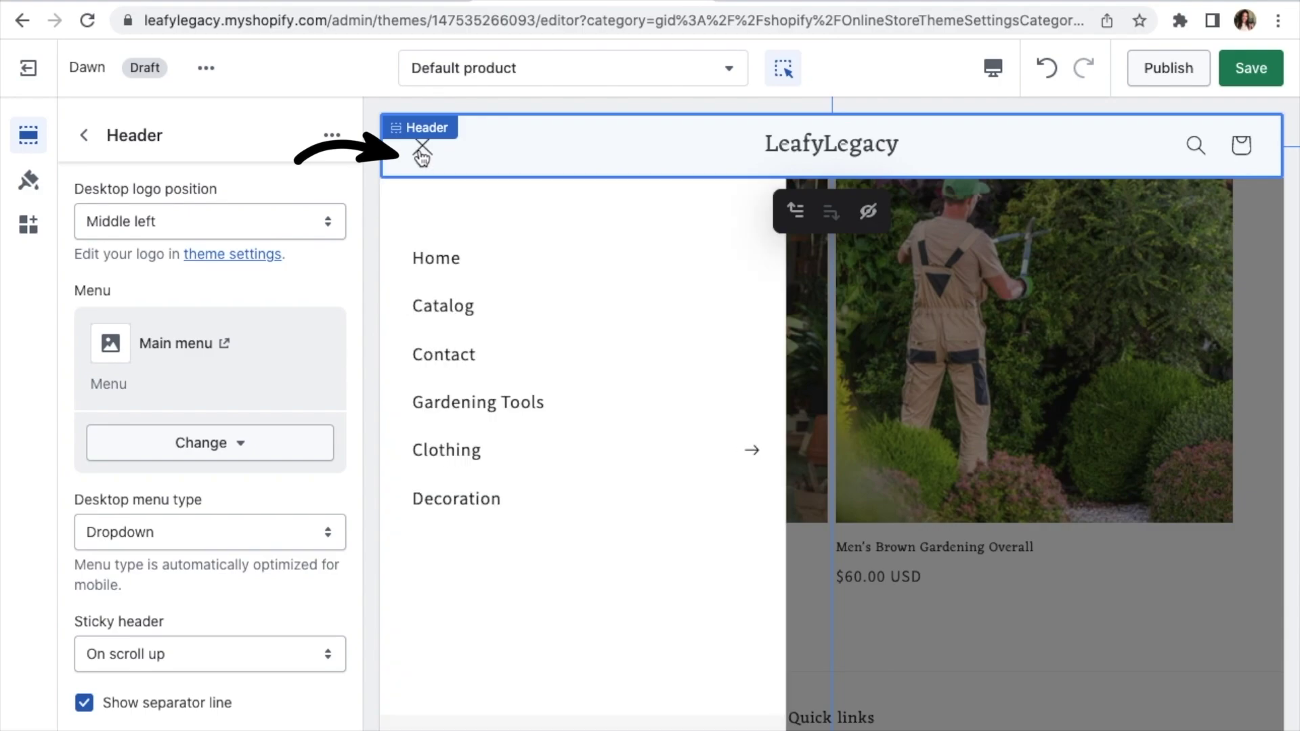
{"action": "left_click", "coordinate": [422, 150]}
{"action": "left_click", "coordinate": [1253, 86]}
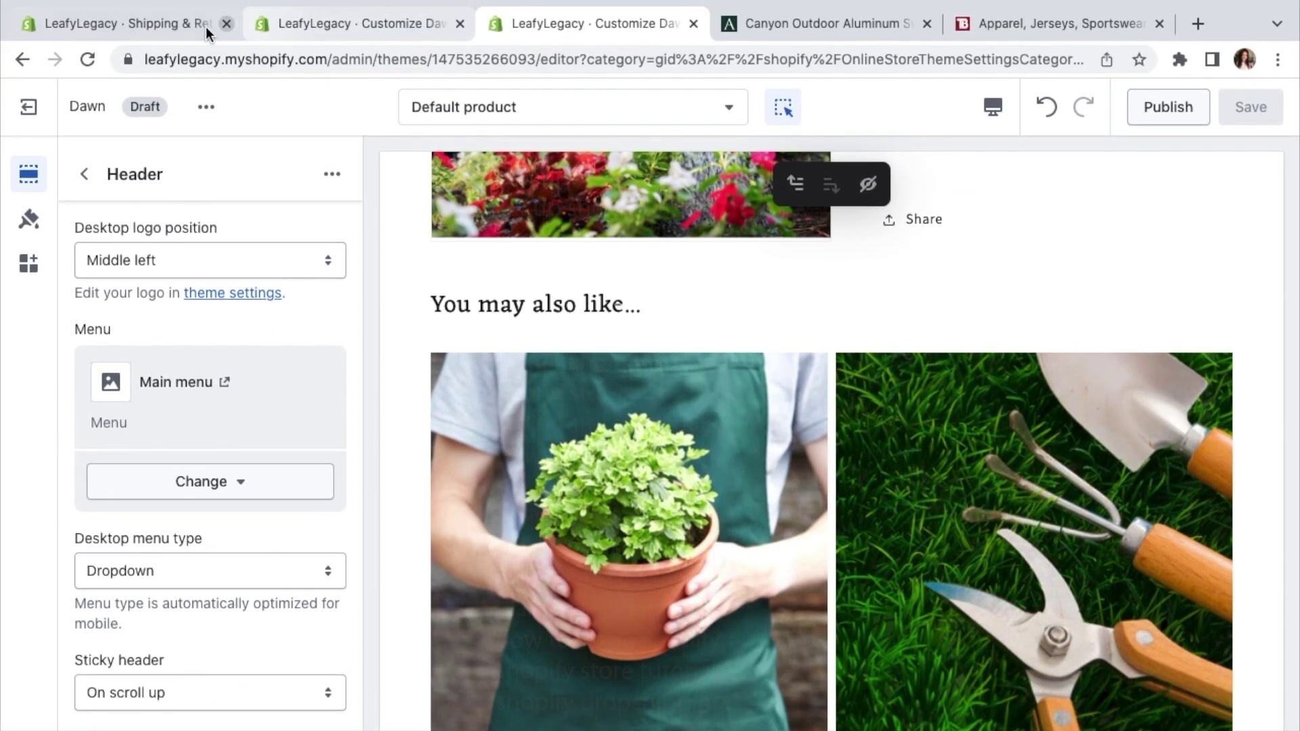
Return to the Shipping & Returns admin page and go into the store Settings
{"action": "left_click", "coordinate": [204, 11]}
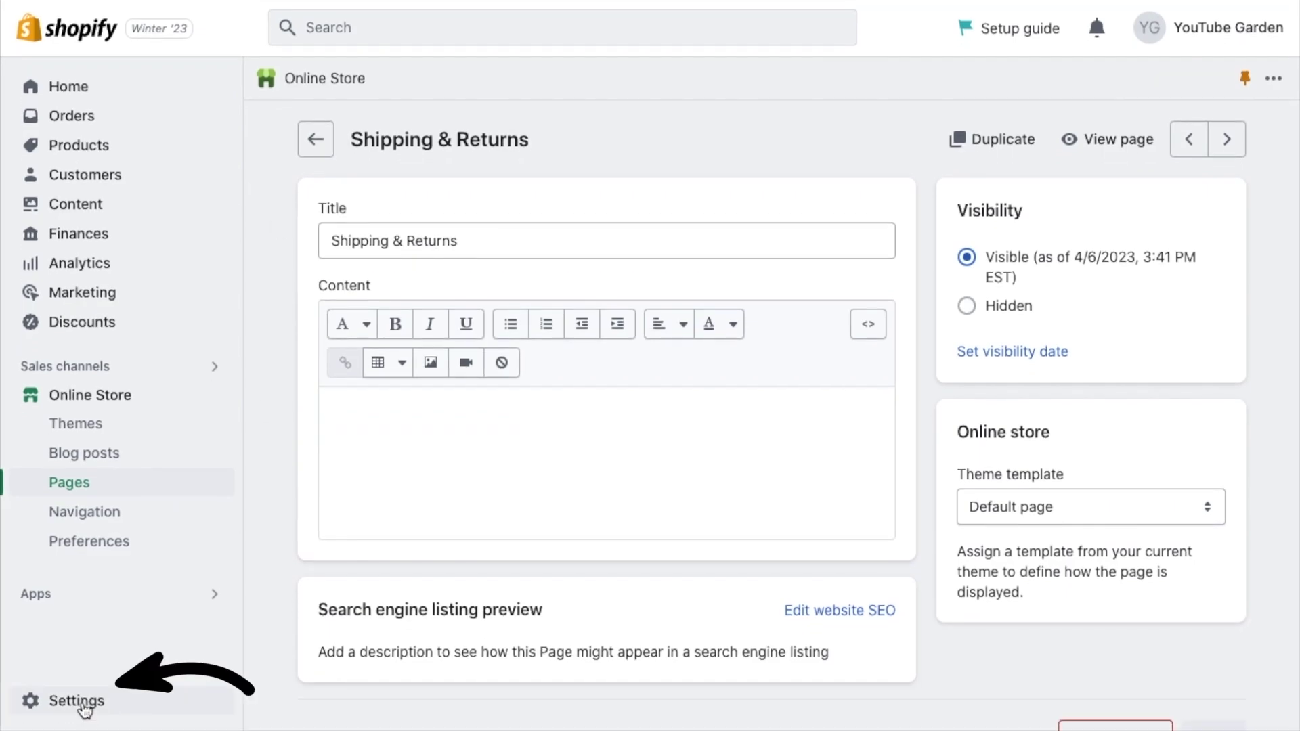
{"action": "left_click", "coordinate": [82, 704]}
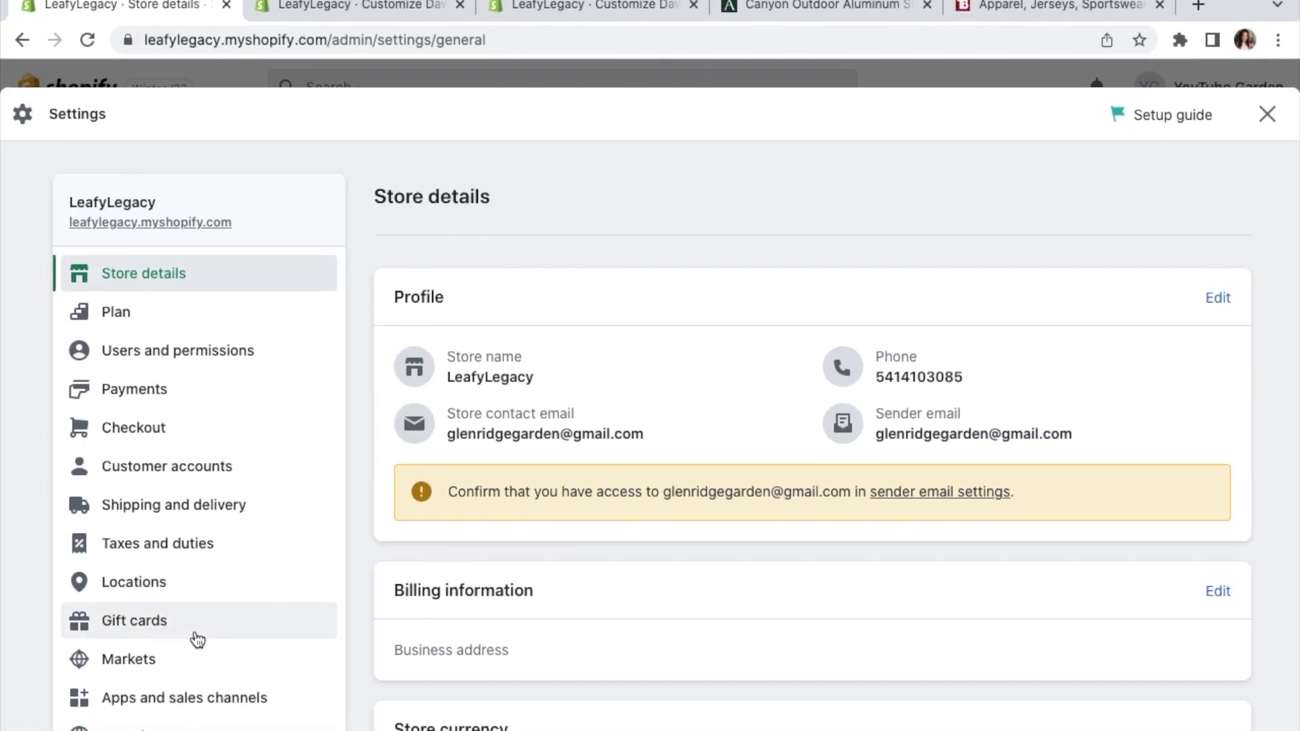
{"action": "scroll", "coordinate": [197, 639], "scroll_direction": "down", "scroll_amount": 3}
Review the United States market, then view the Domestic and International general shipping rates
{"action": "left_click", "coordinate": [160, 500]}
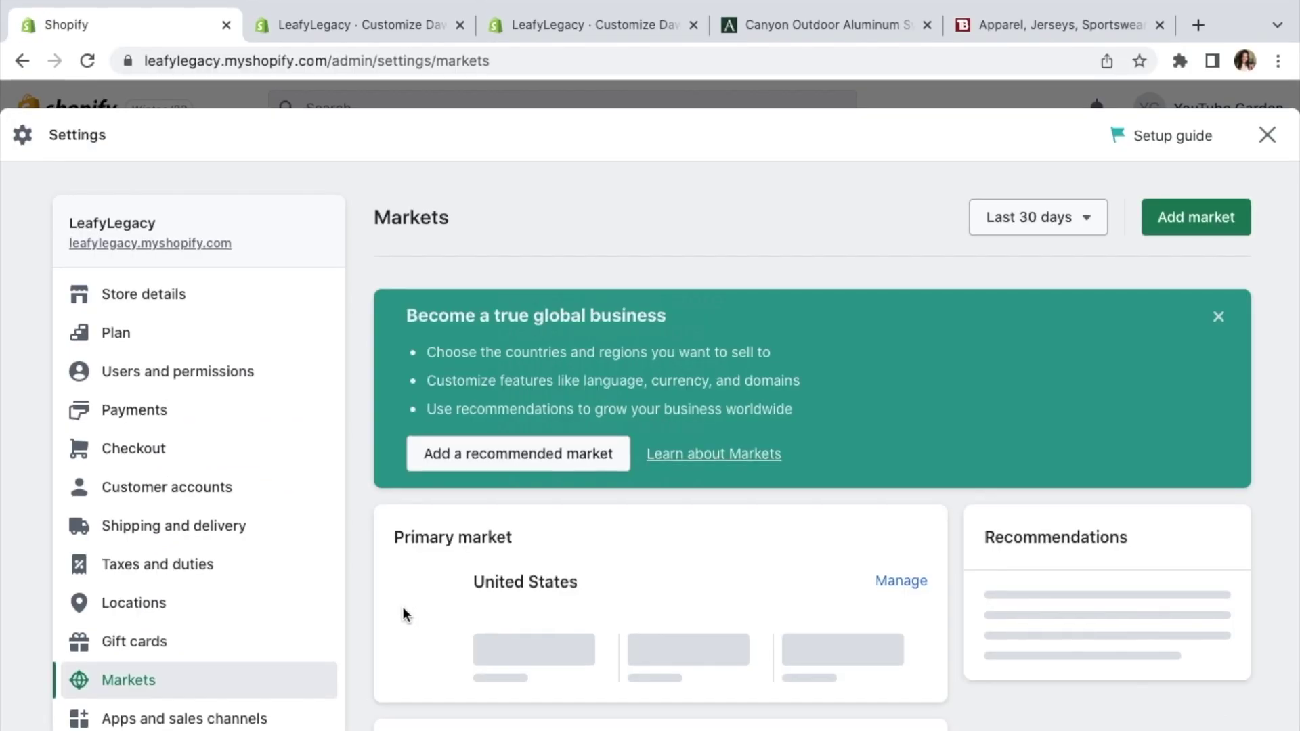
{"action": "scroll", "coordinate": [956, 521], "scroll_direction": "down", "scroll_amount": 3}
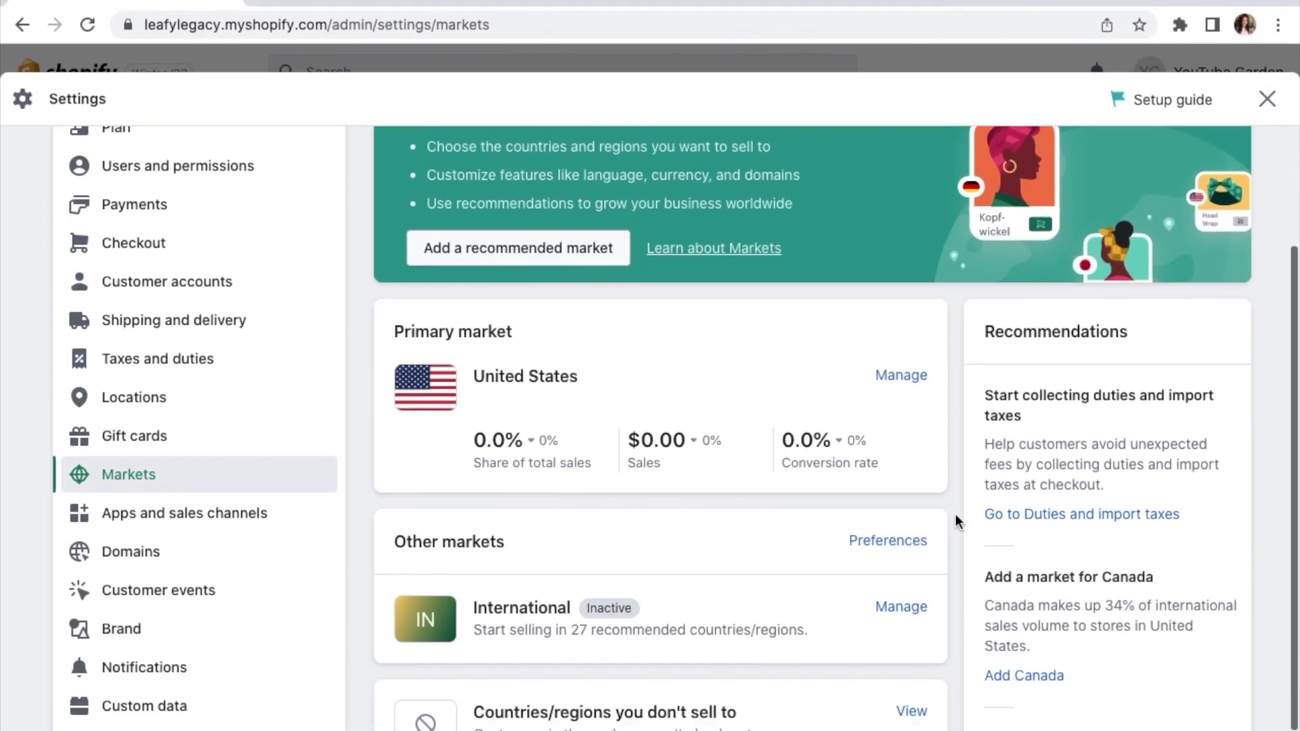
{"action": "scroll", "coordinate": [956, 520], "scroll_direction": "down", "scroll_amount": 2}
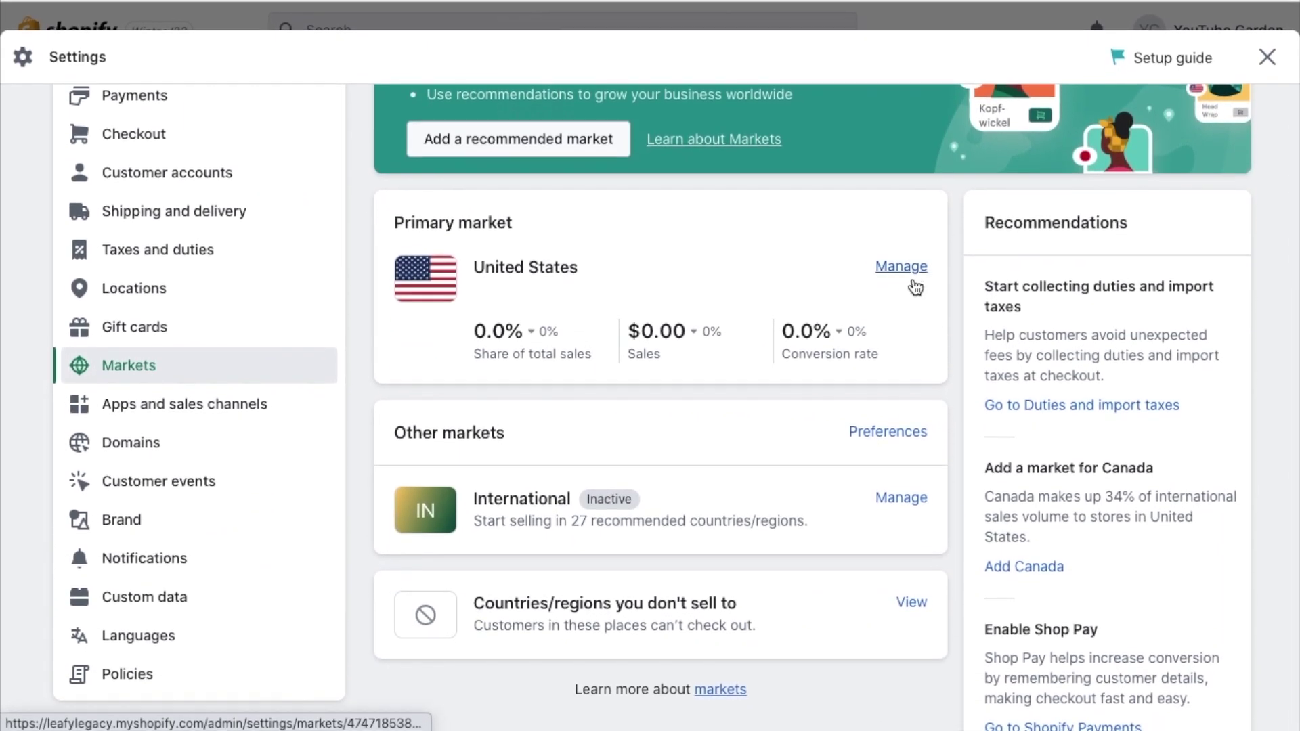
{"action": "left_click", "coordinate": [906, 266]}
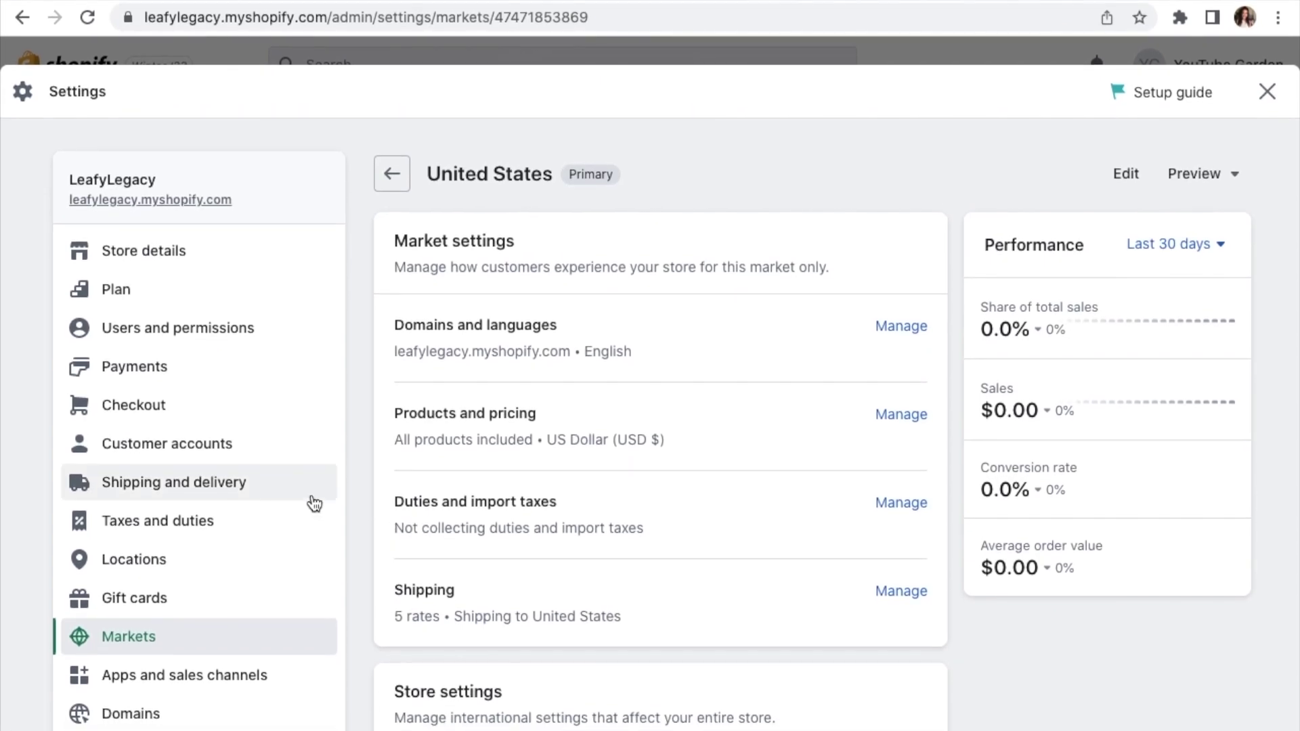
{"action": "left_click", "coordinate": [306, 496]}
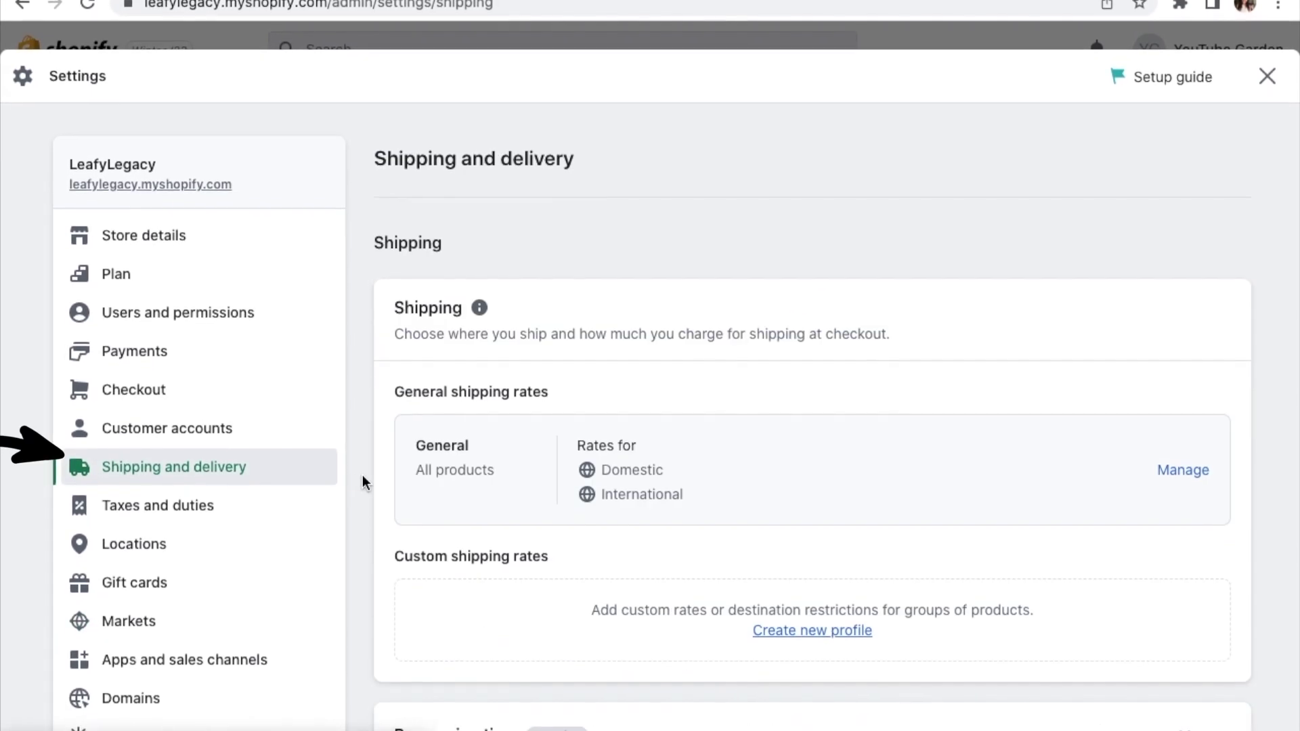
{"action": "scroll", "coordinate": [363, 477], "scroll_direction": "down", "scroll_amount": 2}
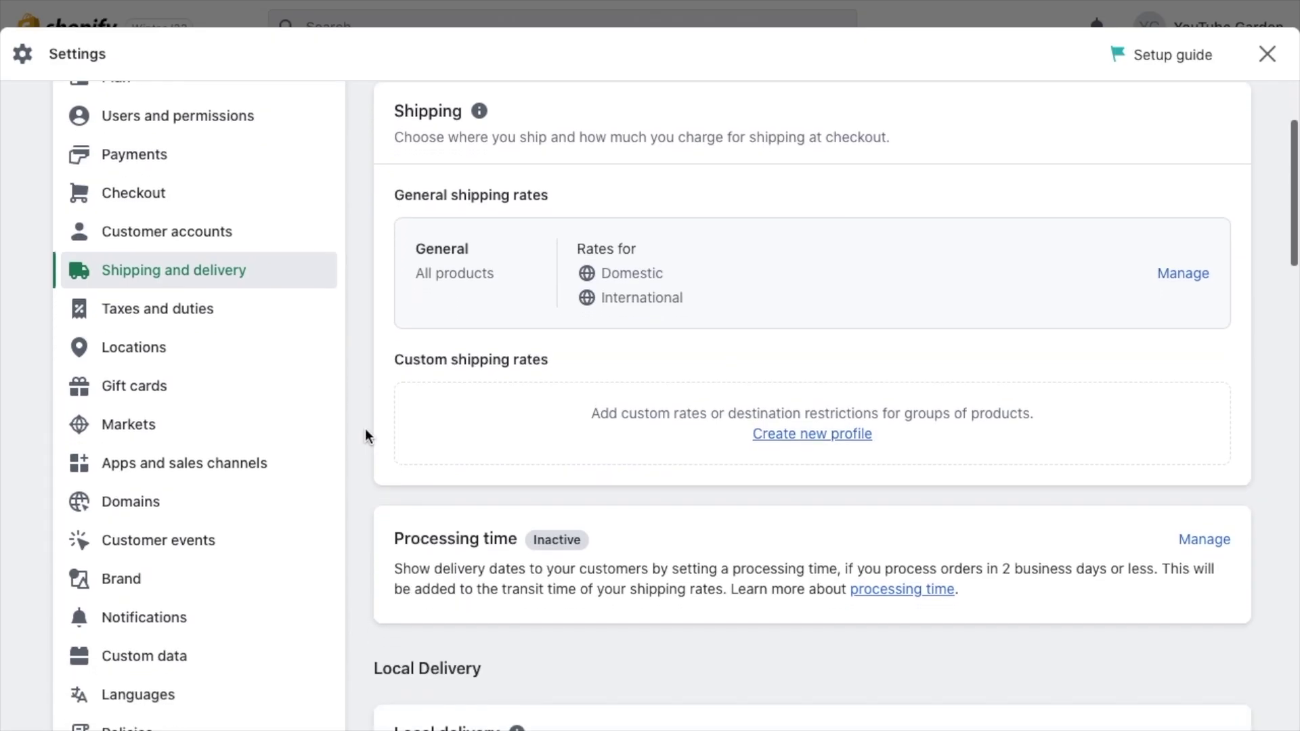
{"action": "scroll", "coordinate": [197, 576], "scroll_direction": "down", "scroll_amount": 1}
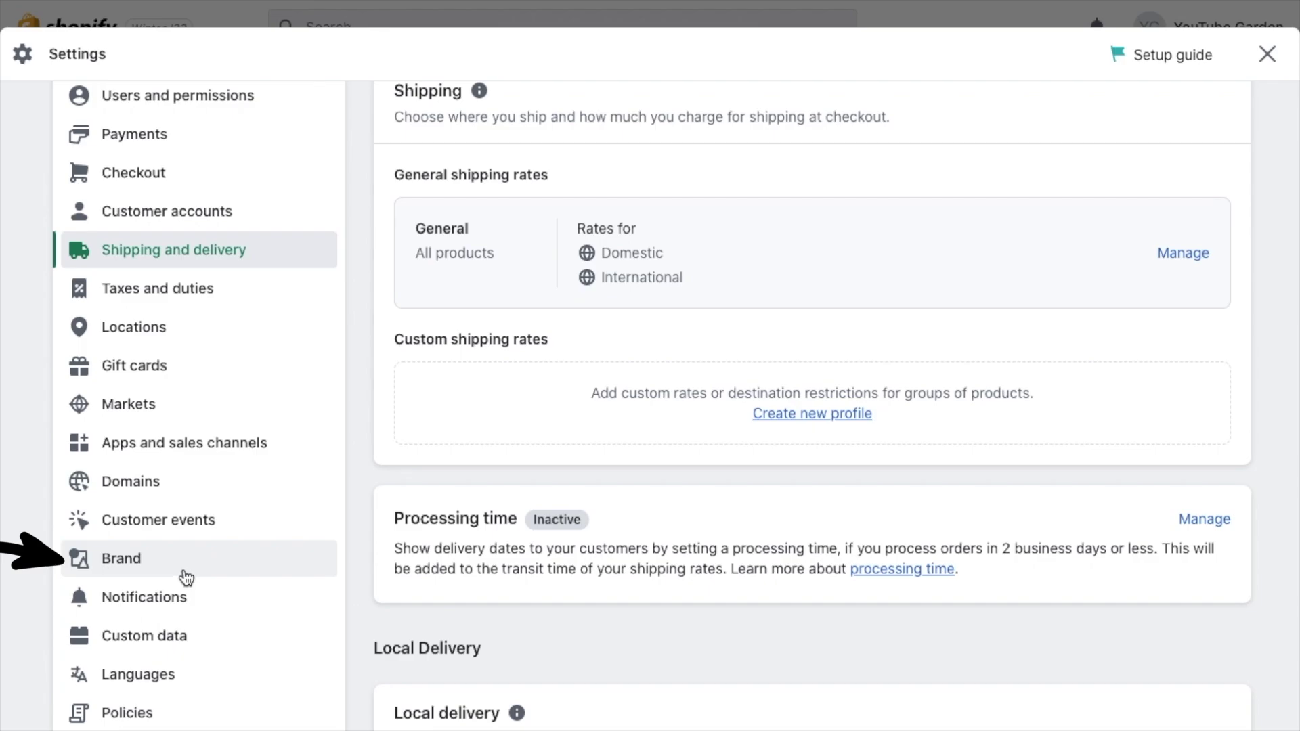
Add the Leafy Legacy default logo and set the primary brand colour to #0c8914
{"action": "left_click", "coordinate": [184, 569]}
{"action": "scroll", "coordinate": [363, 531], "scroll_direction": "down", "scroll_amount": 2}
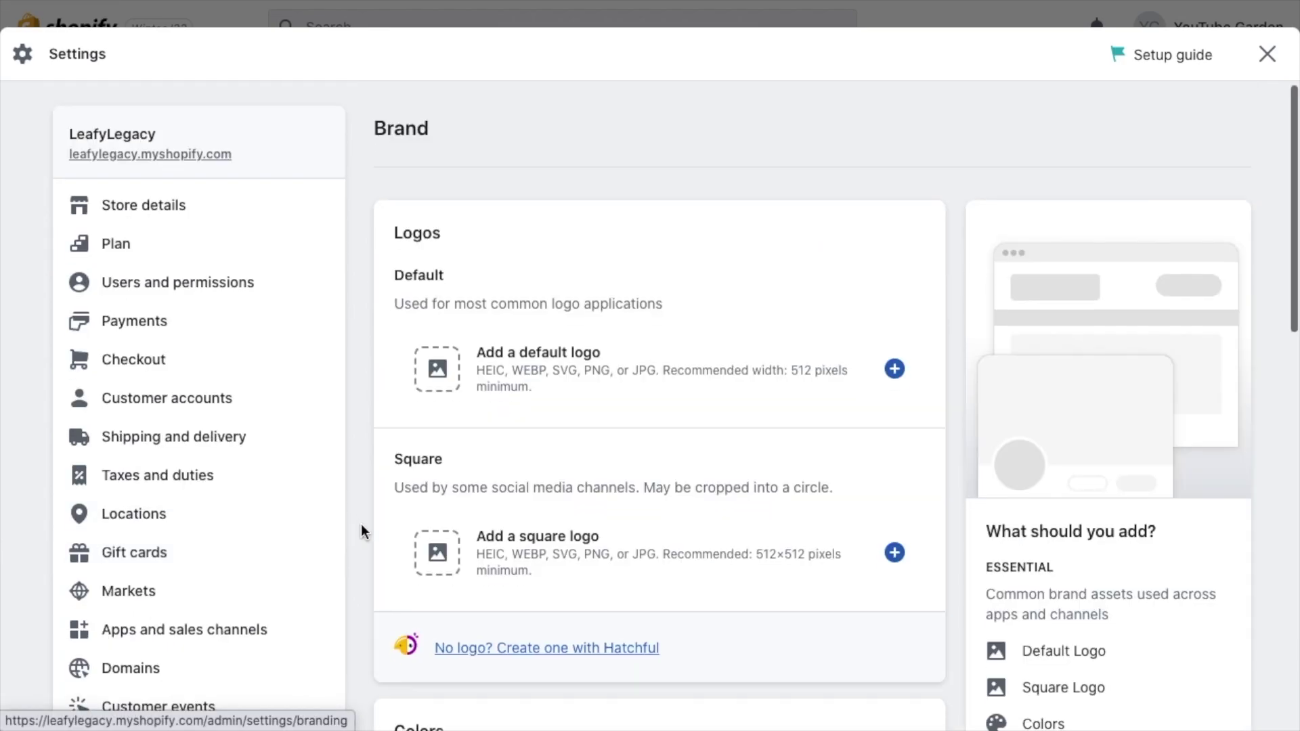
{"action": "left_click", "coordinate": [444, 334]}
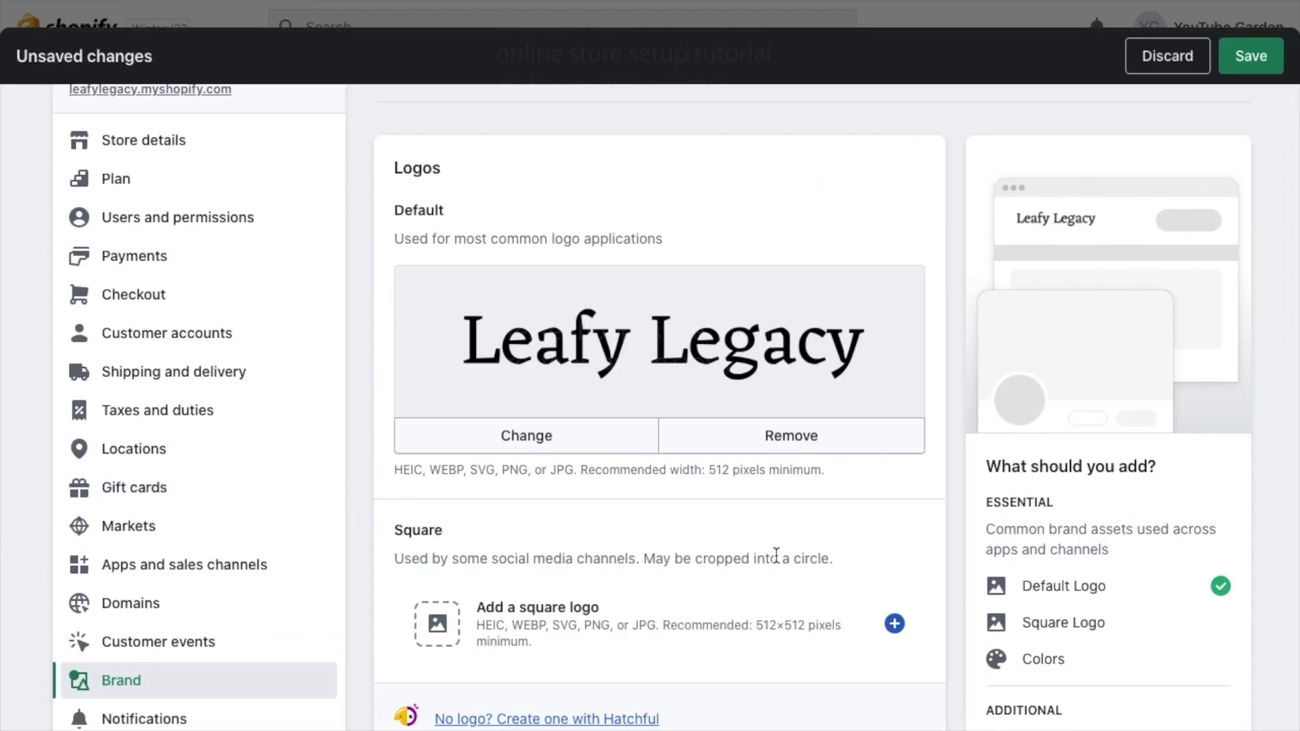
{"action": "scroll", "coordinate": [775, 551], "scroll_direction": "down", "scroll_amount": 10}
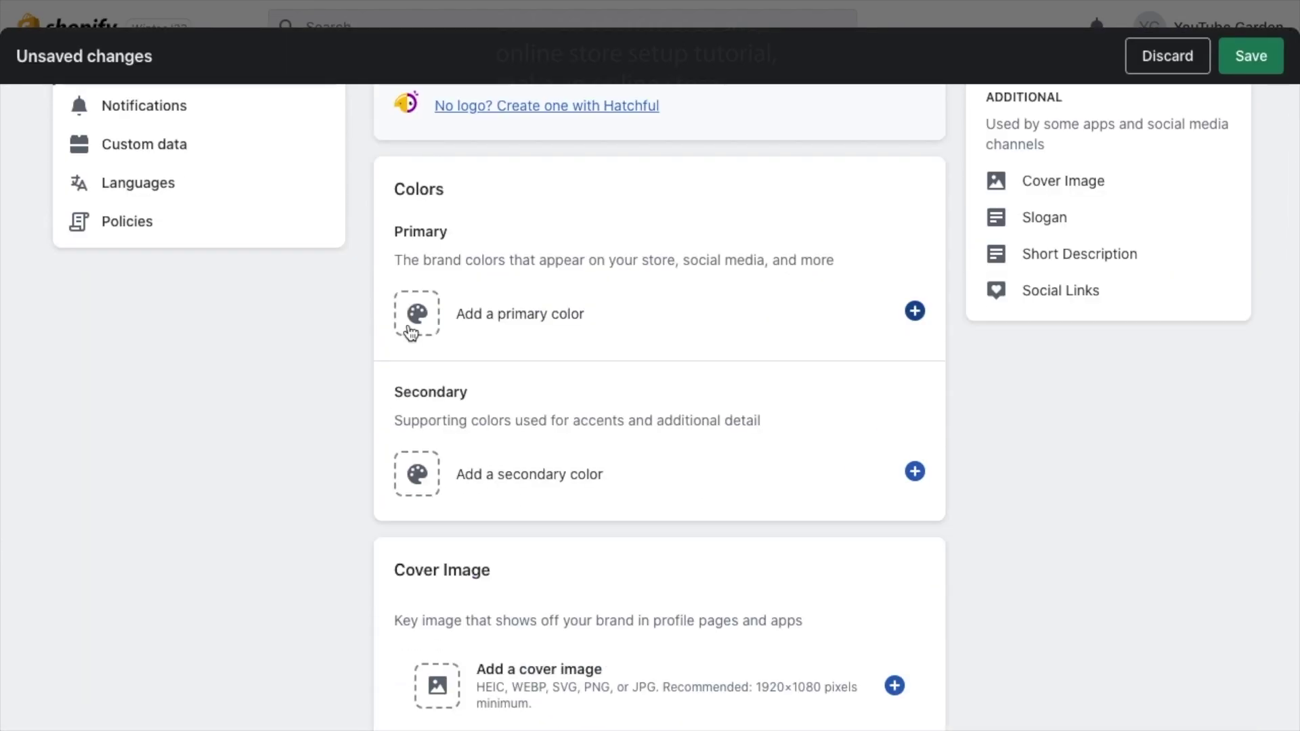
{"action": "left_click", "coordinate": [411, 332]}
{"action": "left_click", "coordinate": [467, 438]}
Set the contrasting brand colour to dark brown #64390e
{"action": "left_click", "coordinate": [665, 443]}
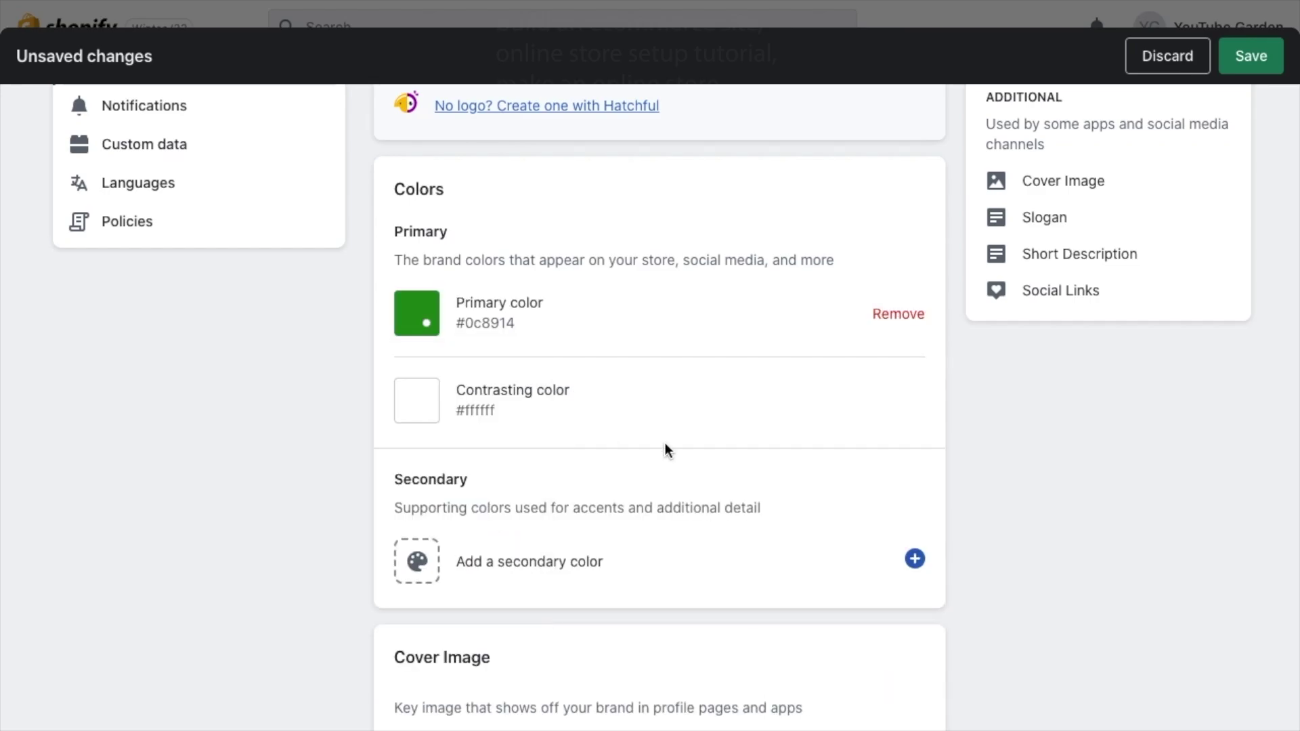
{"action": "scroll", "coordinate": [665, 443], "scroll_direction": "down", "scroll_amount": 1}
{"action": "left_click", "coordinate": [417, 333]}
{"action": "left_click", "coordinate": [460, 482]}
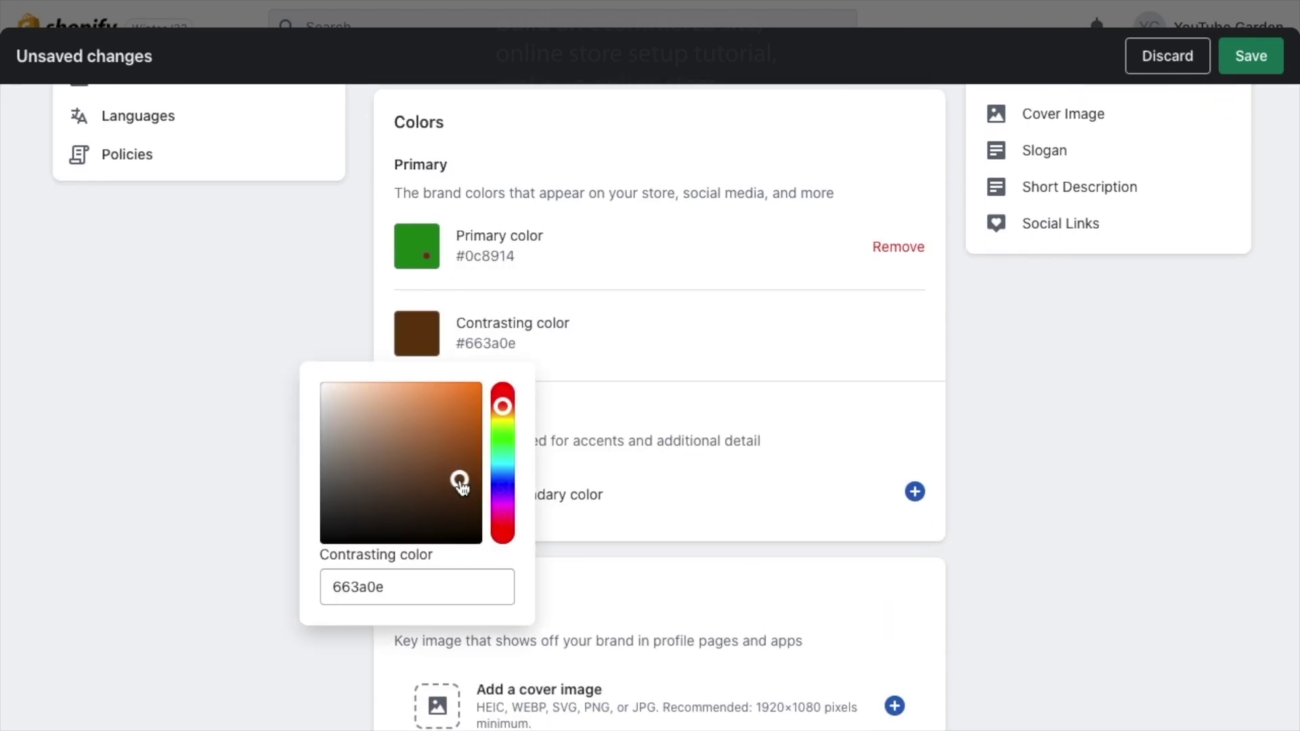
{"action": "left_click", "coordinate": [712, 420]}
Review which social networks can be linked, then scroll back up the Brand settings
{"action": "scroll", "coordinate": [996, 481], "scroll_direction": "down", "scroll_amount": 3}
{"action": "scroll", "coordinate": [997, 481], "scroll_direction": "down", "scroll_amount": 8}
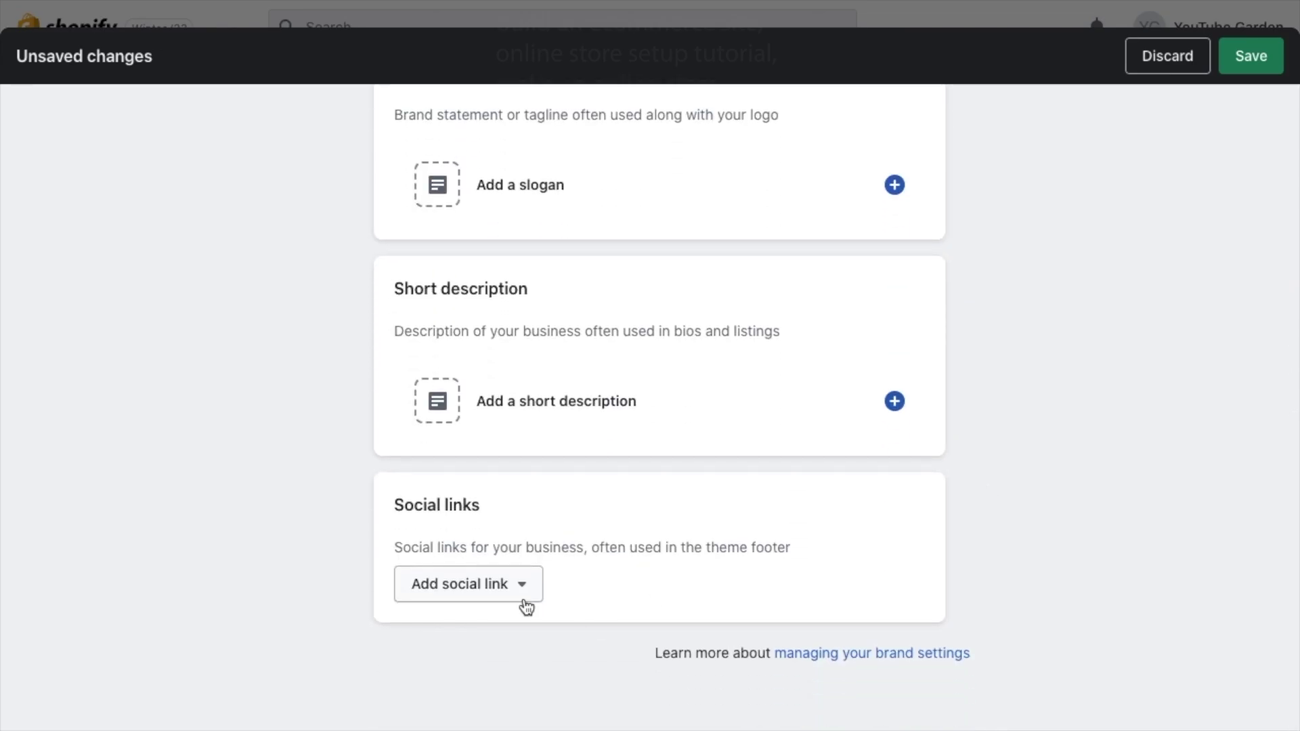
{"action": "left_click", "coordinate": [505, 592]}
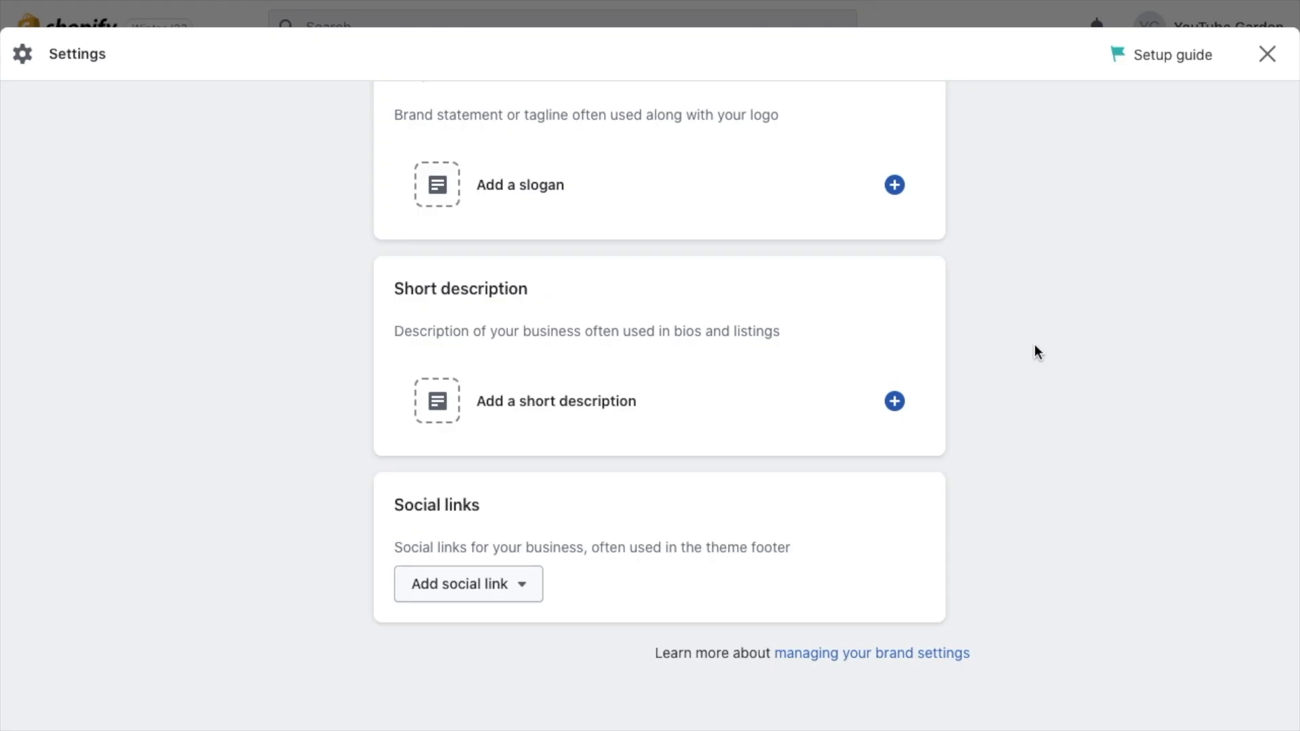
{"action": "scroll", "coordinate": [1035, 349], "scroll_direction": "up", "scroll_amount": 8}
{"action": "scroll", "coordinate": [1035, 344], "scroll_direction": "up", "scroll_amount": 10}
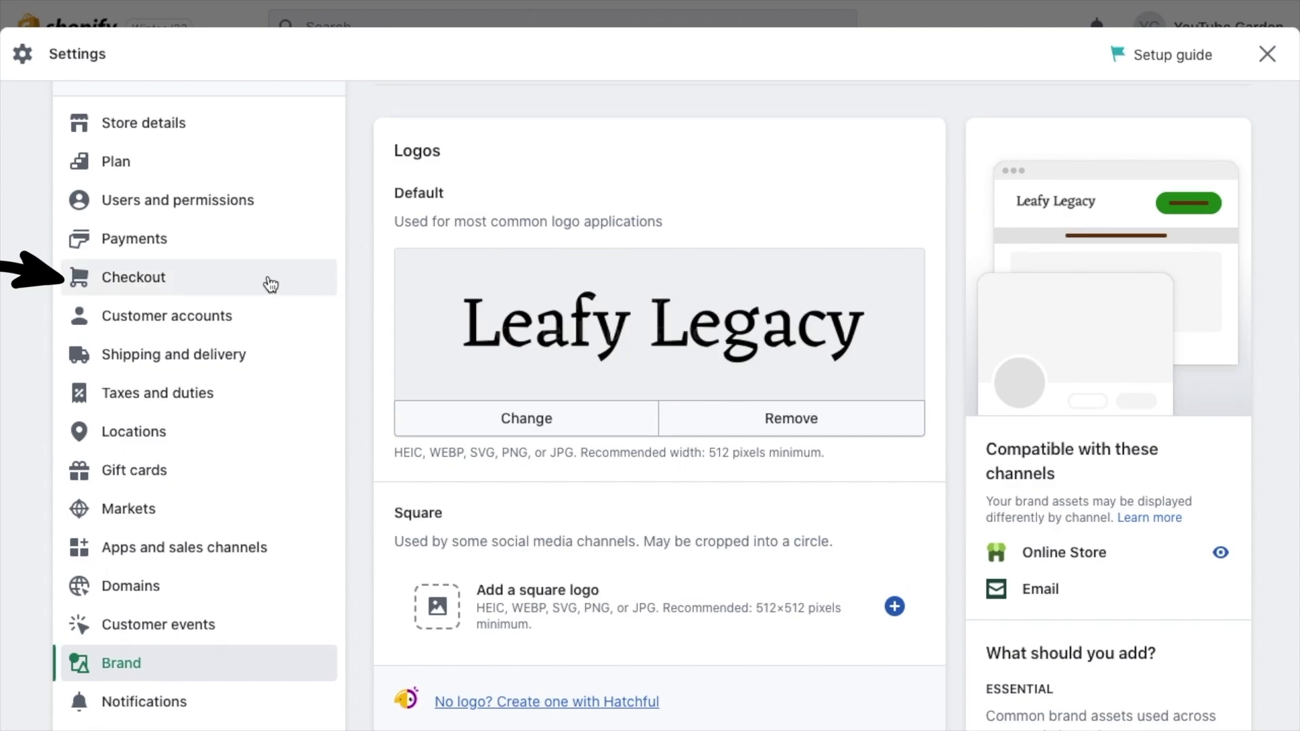
Review checkout settings: customers check out with phone number or email, no login required
{"action": "left_click", "coordinate": [219, 288]}
{"action": "scroll", "coordinate": [358, 357], "scroll_direction": "down", "scroll_amount": 4}
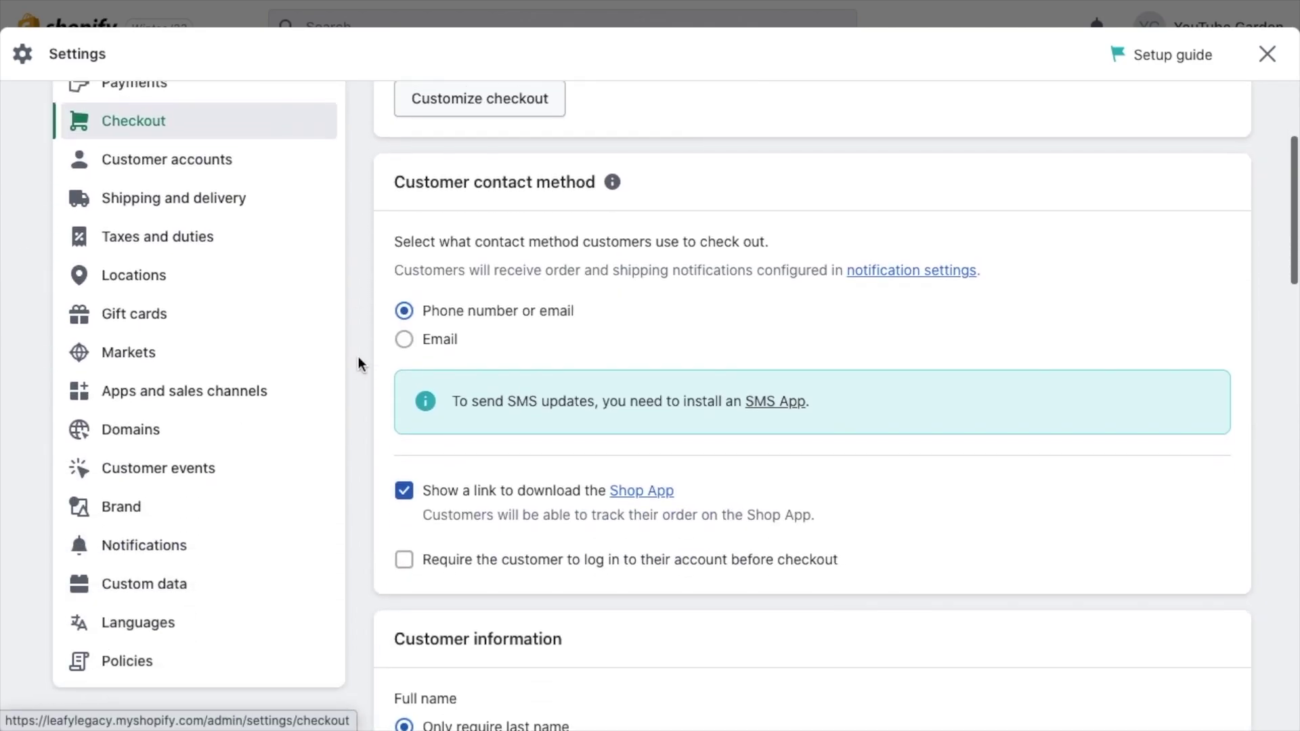
{"action": "scroll", "coordinate": [359, 356], "scroll_direction": "down", "scroll_amount": 2}
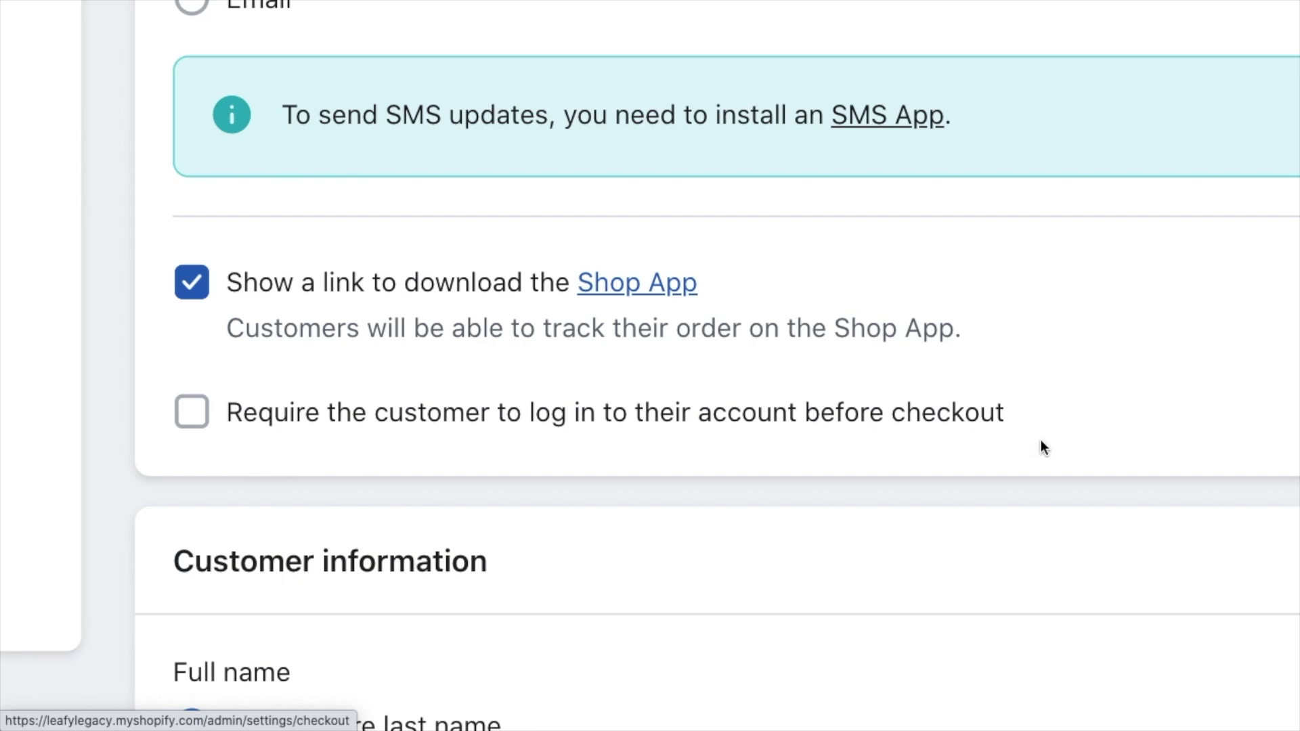
{"action": "scroll", "coordinate": [1041, 447], "scroll_direction": "right", "scroll_amount": 2}
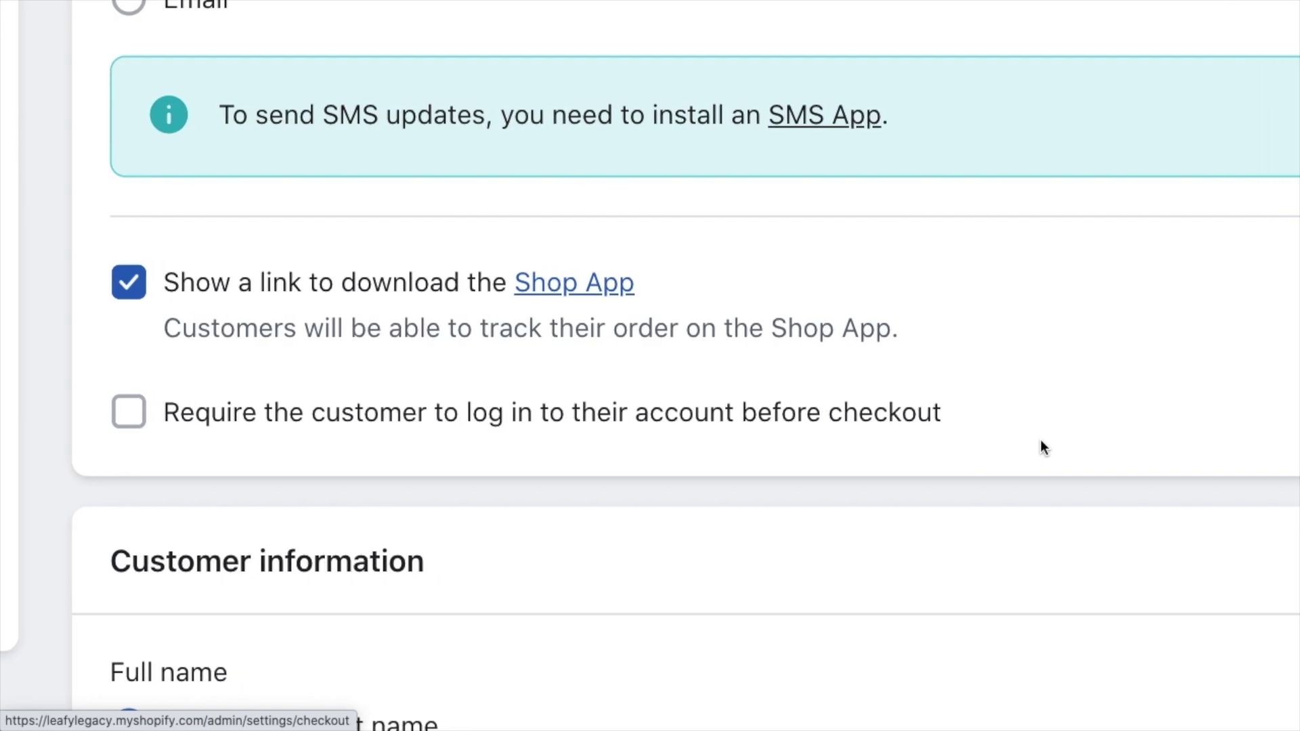
{"action": "scroll", "coordinate": [1042, 447], "scroll_direction": "down", "scroll_amount": 1}
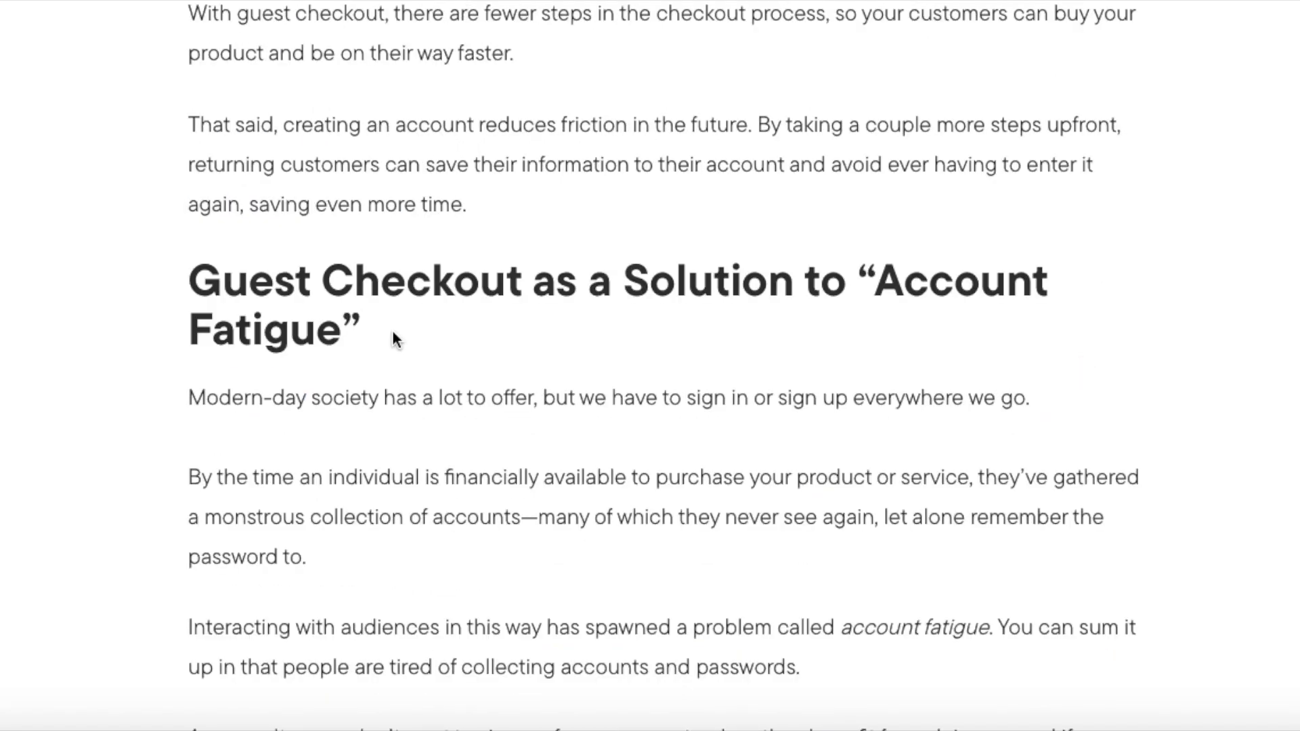
{"action": "left_click_drag", "start_coordinate": [360, 332], "coordinate": [174, 281]}
{"action": "left_click", "coordinate": [172, 275]}
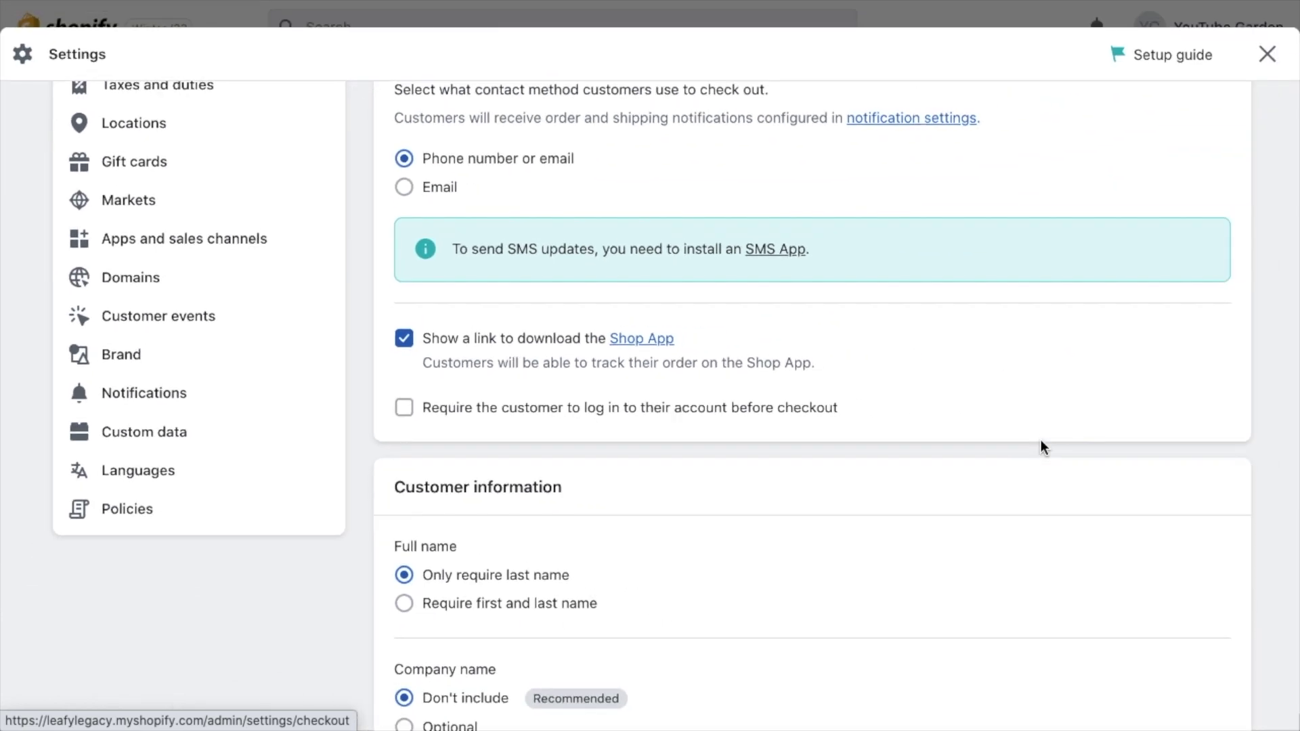
{"action": "scroll", "coordinate": [1254, 422], "scroll_direction": "down", "scroll_amount": 3}
{"action": "scroll", "coordinate": [1254, 422], "scroll_direction": "down", "scroll_amount": 10}
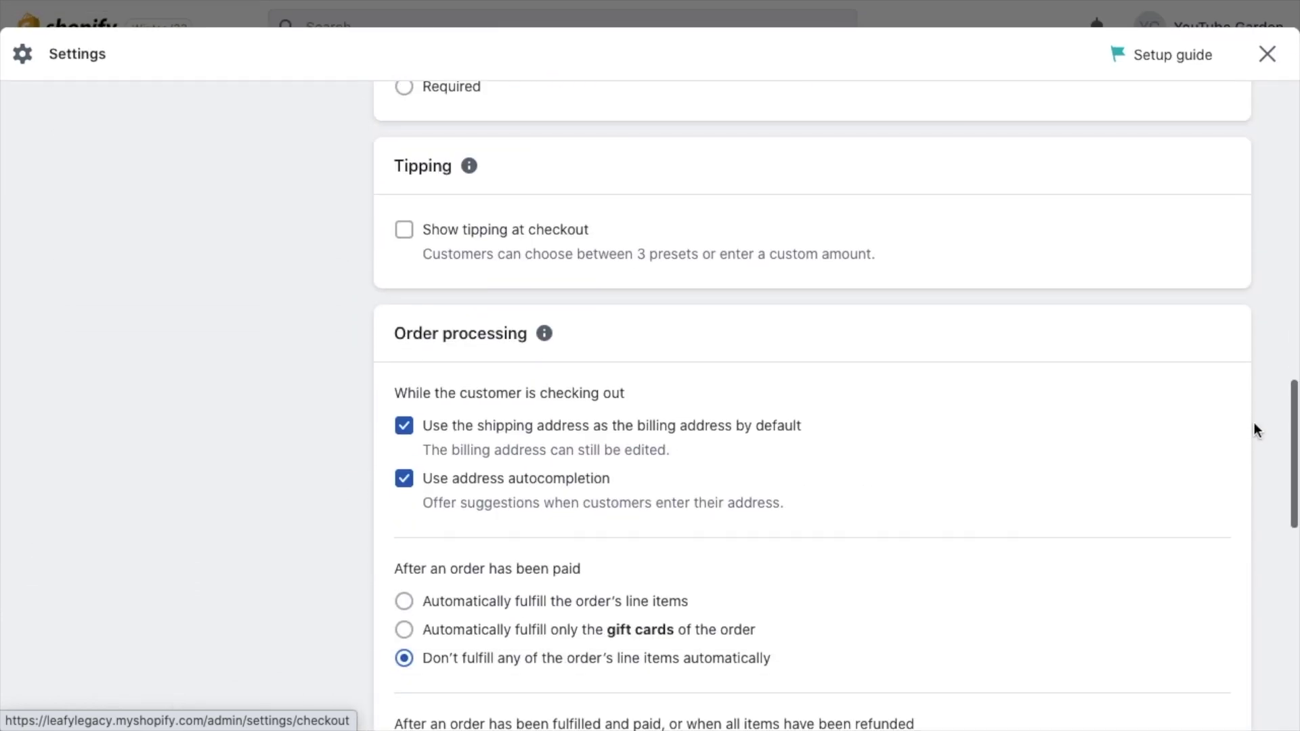
{"action": "scroll", "coordinate": [1254, 424], "scroll_direction": "up", "scroll_amount": 15}
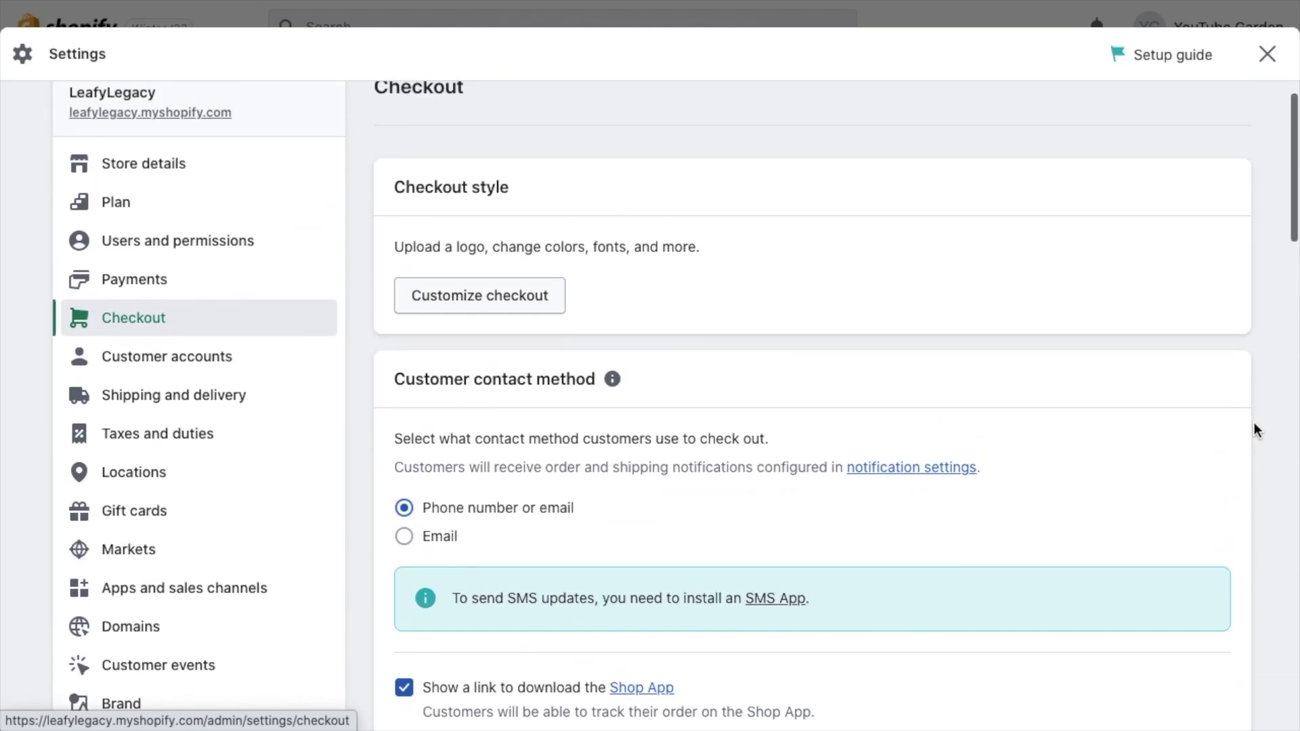
{"action": "scroll", "coordinate": [1254, 423], "scroll_direction": "up", "scroll_amount": 1}
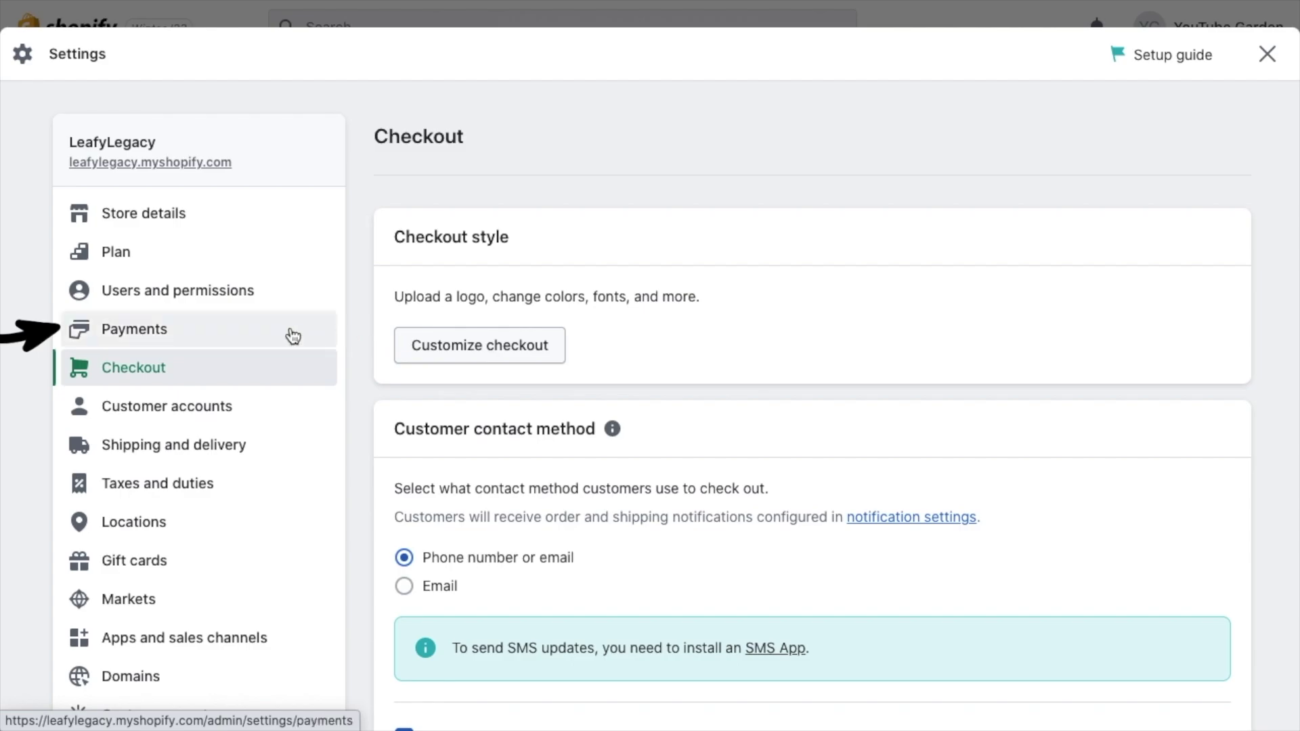
Review Payments down to Additional payment methods: PayPal setup incomplete, Amazon Pay inactive
{"action": "left_click", "coordinate": [179, 340]}
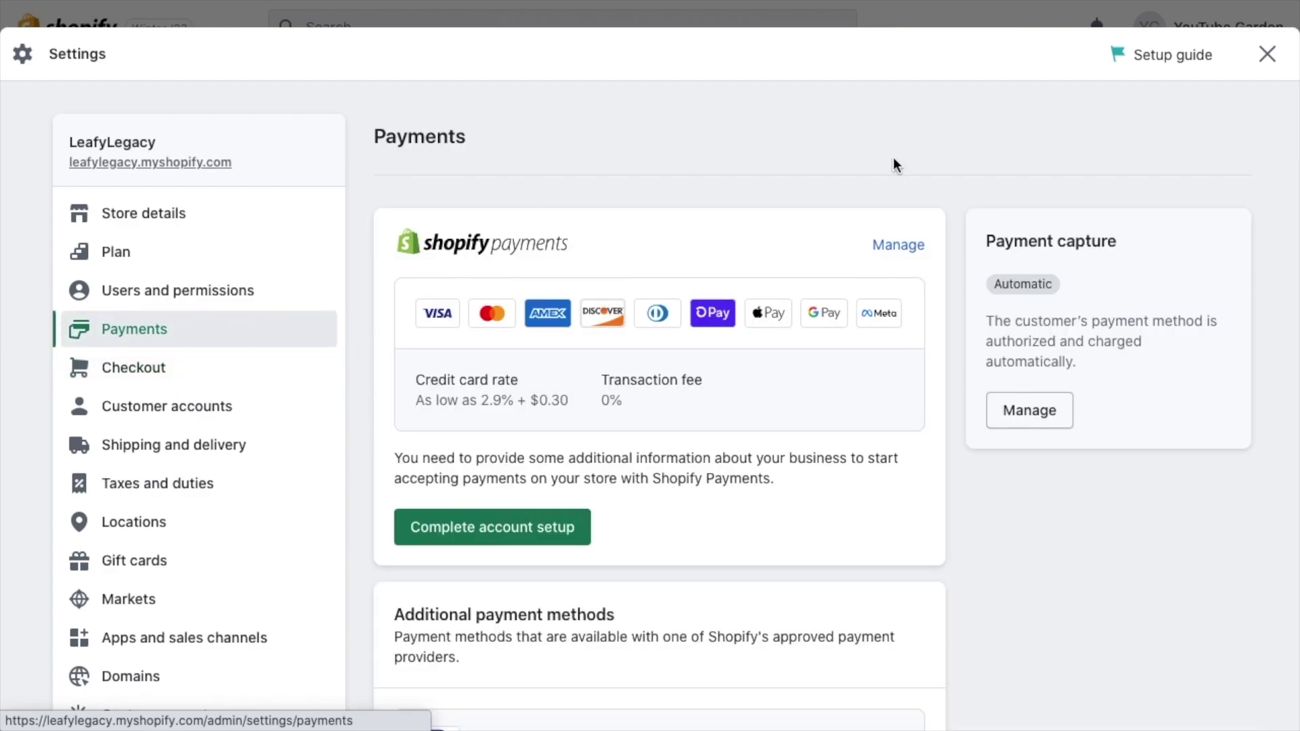
{"action": "scroll", "coordinate": [976, 535], "scroll_direction": "down", "scroll_amount": 6}
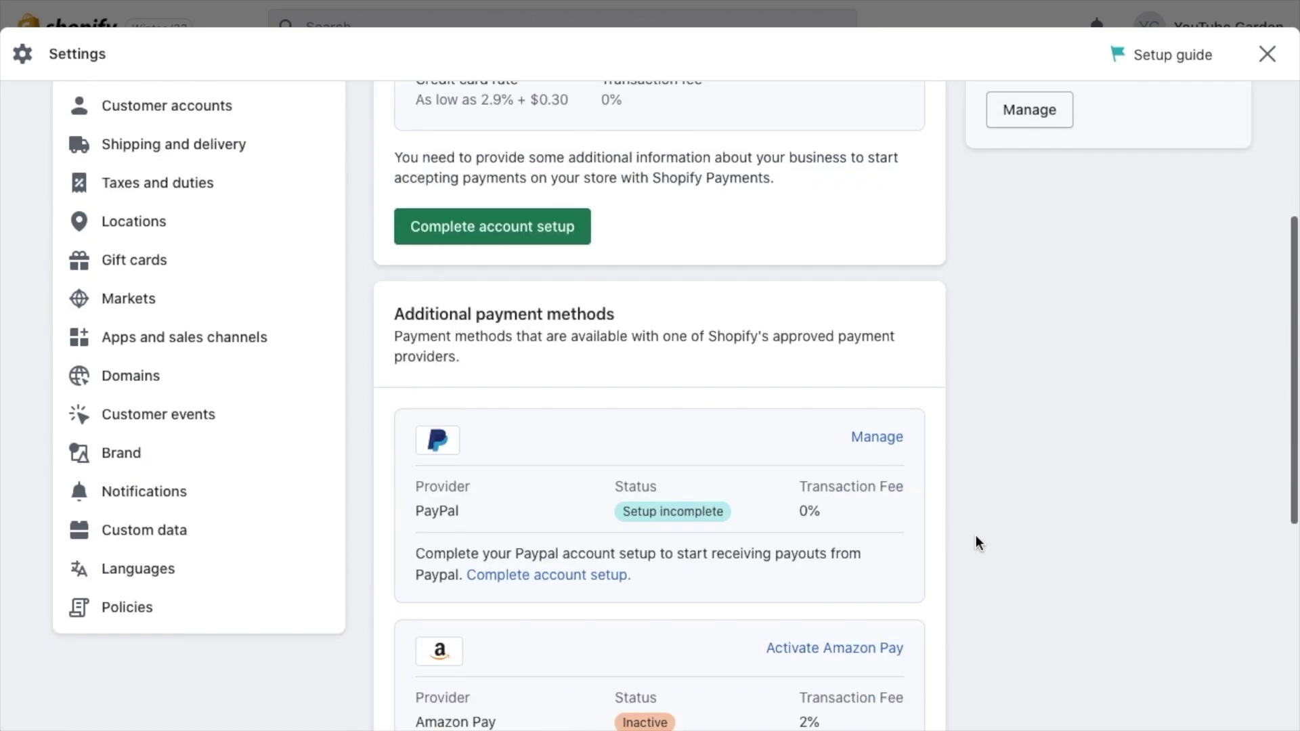
{"action": "scroll", "coordinate": [605, 447], "scroll_direction": "down", "scroll_amount": 4}
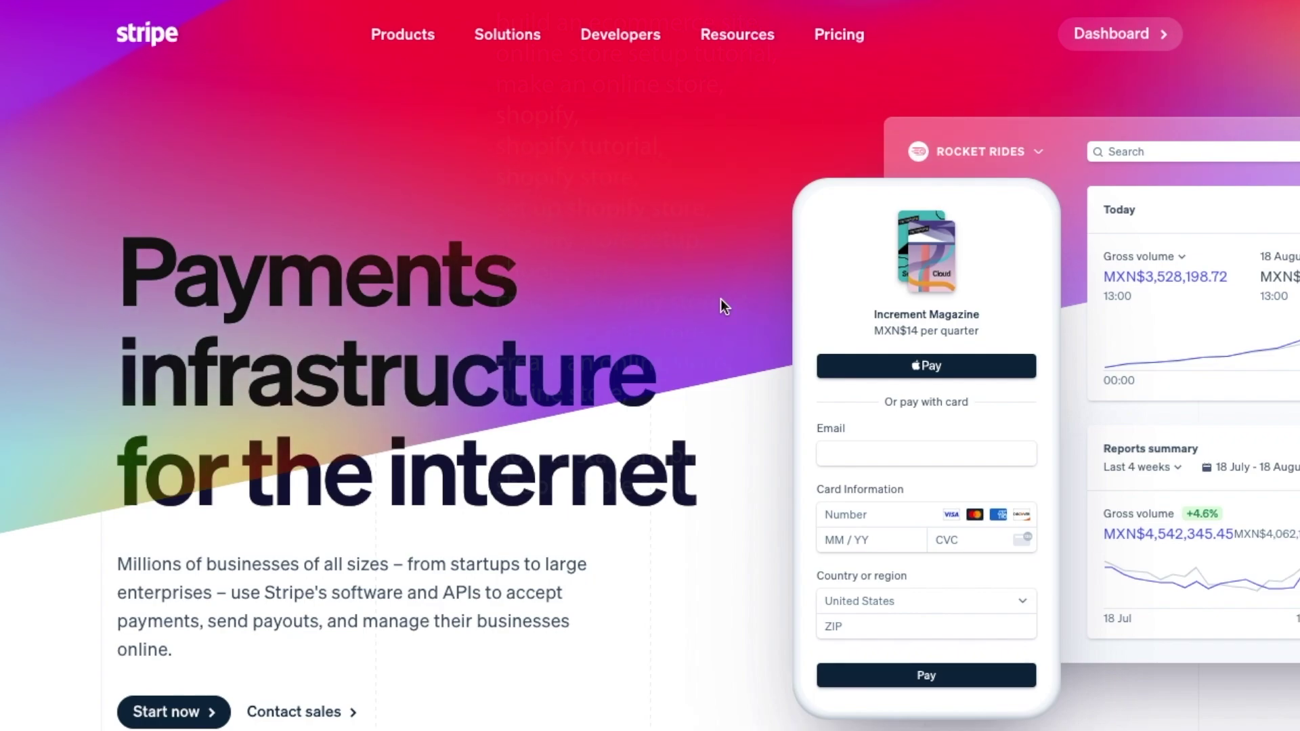
{"action": "scroll", "coordinate": [721, 307], "scroll_direction": "down", "scroll_amount": 9}
{"action": "scroll", "coordinate": [739, 470], "scroll_direction": "down", "scroll_amount": 11}
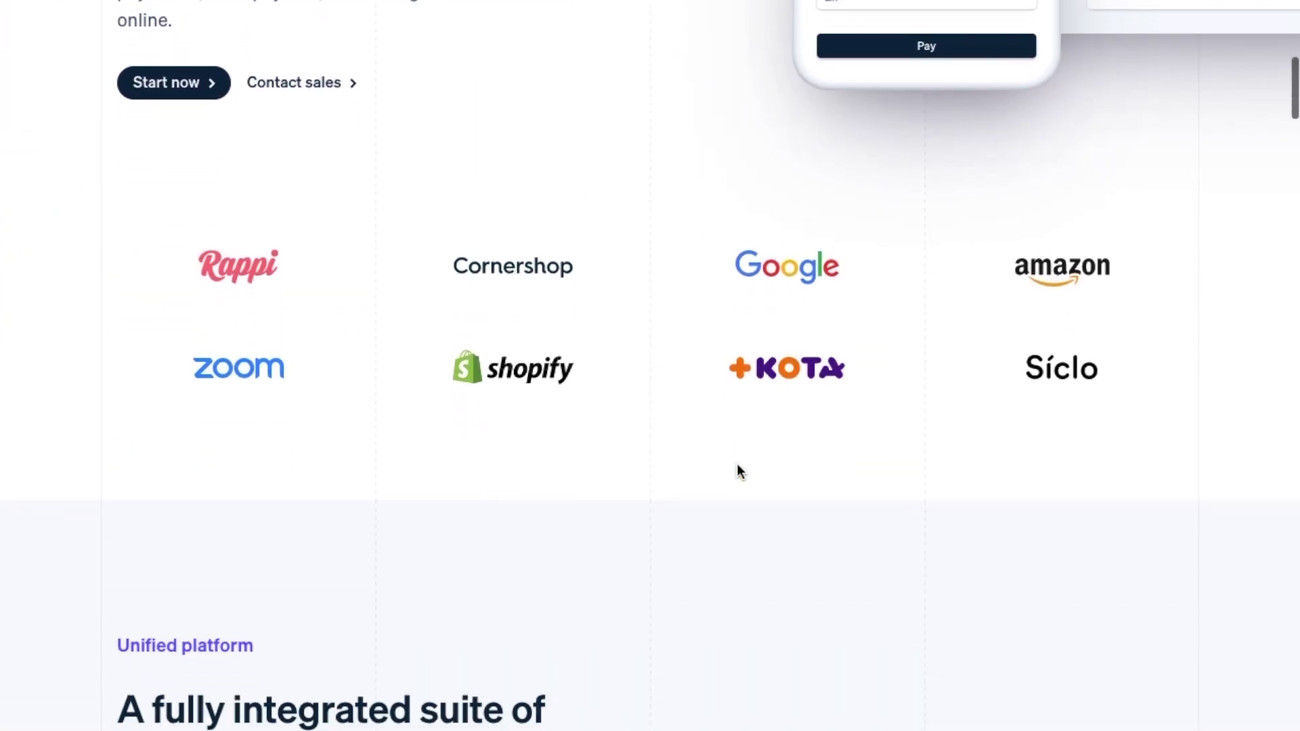
{"action": "scroll", "coordinate": [738, 468], "scroll_direction": "down", "scroll_amount": 3}
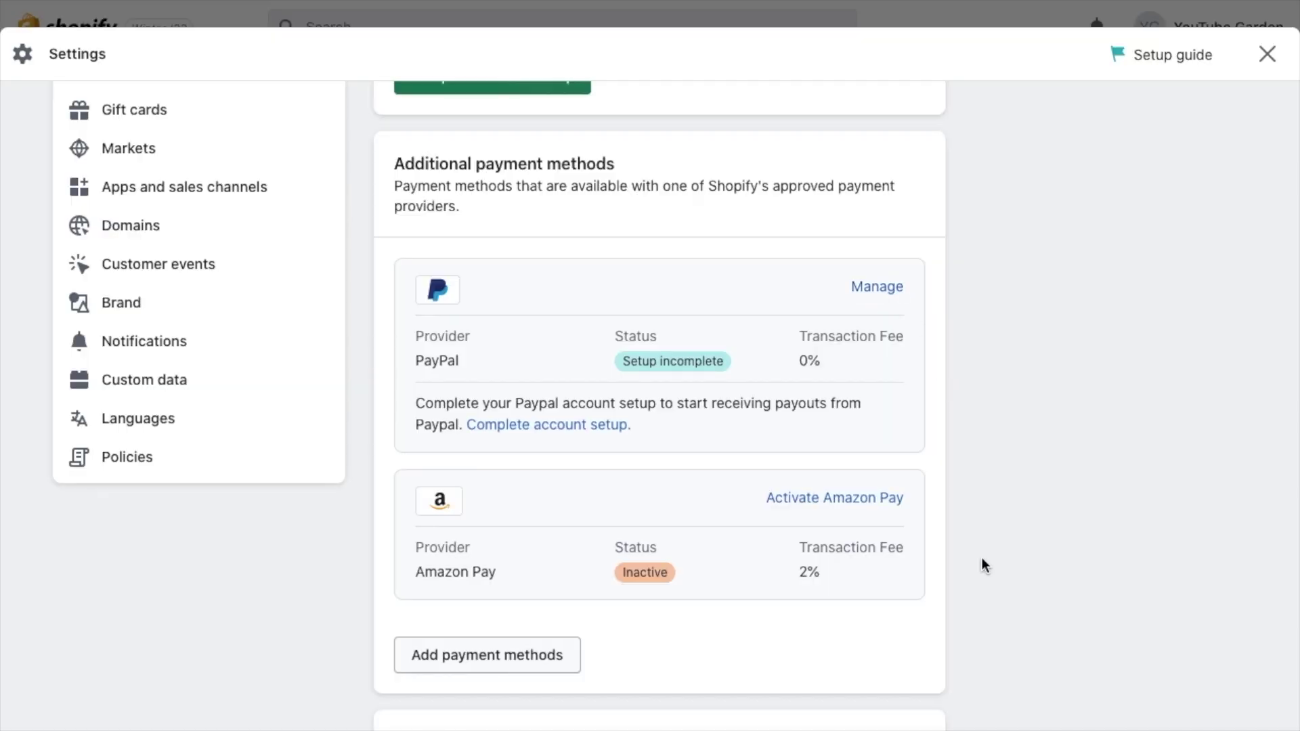
{"action": "scroll", "coordinate": [955, 565], "scroll_direction": "down", "scroll_amount": 4}
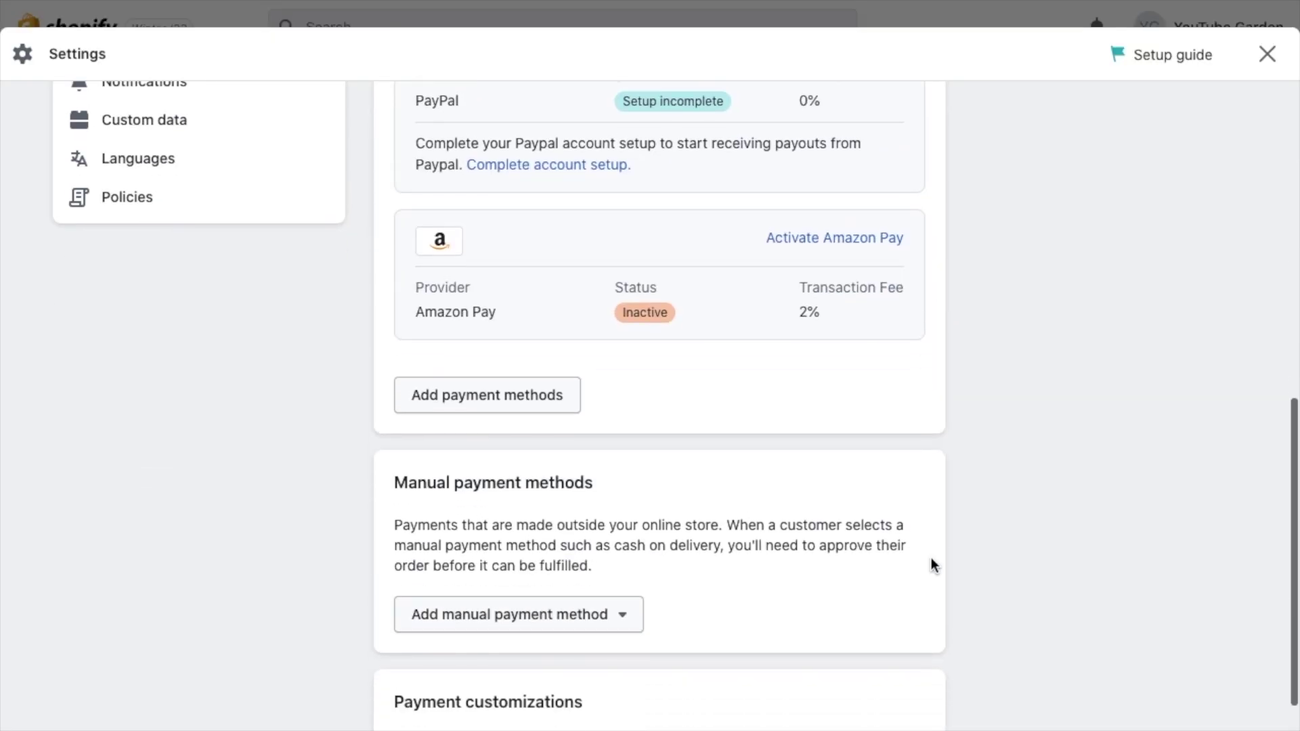
Glance at the Add payment methods list, dismiss it, and move to the Domains settings
{"action": "left_click", "coordinate": [552, 407]}
{"action": "left_click", "coordinate": [502, 299]}
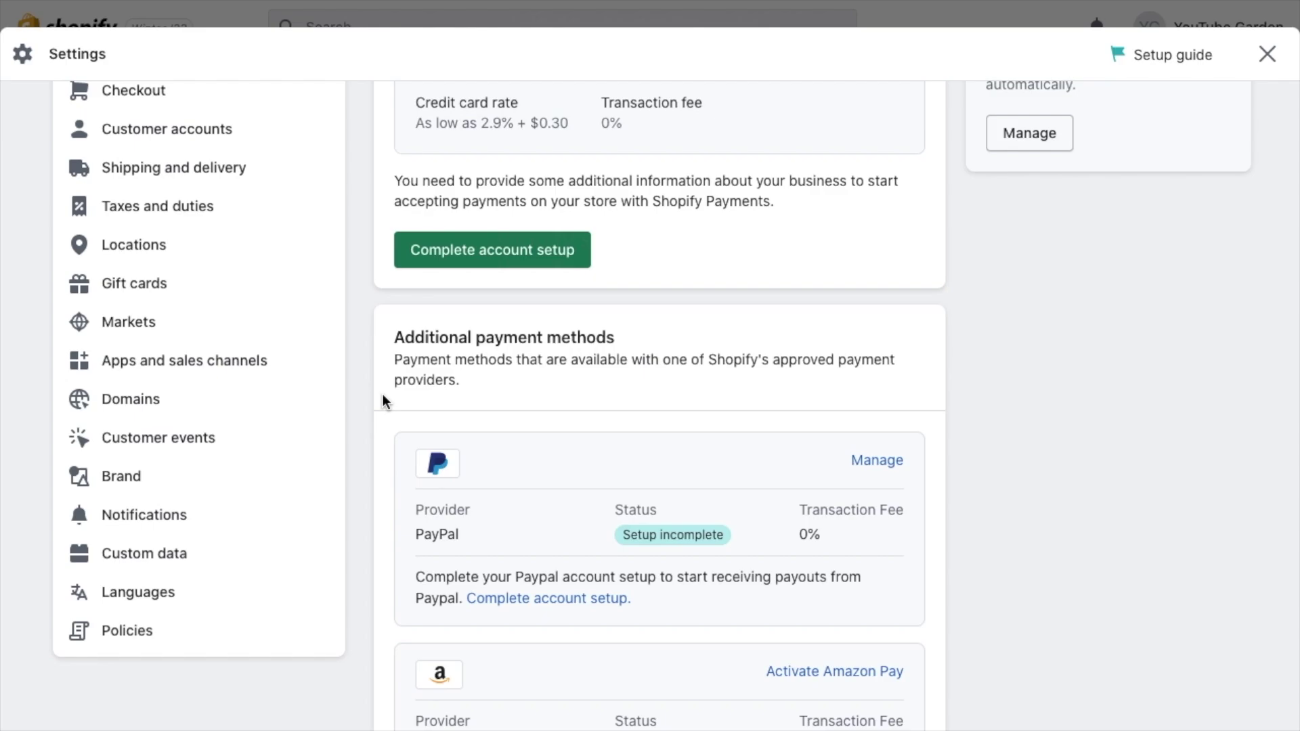
{"action": "scroll", "coordinate": [384, 401], "scroll_direction": "up", "scroll_amount": 2}
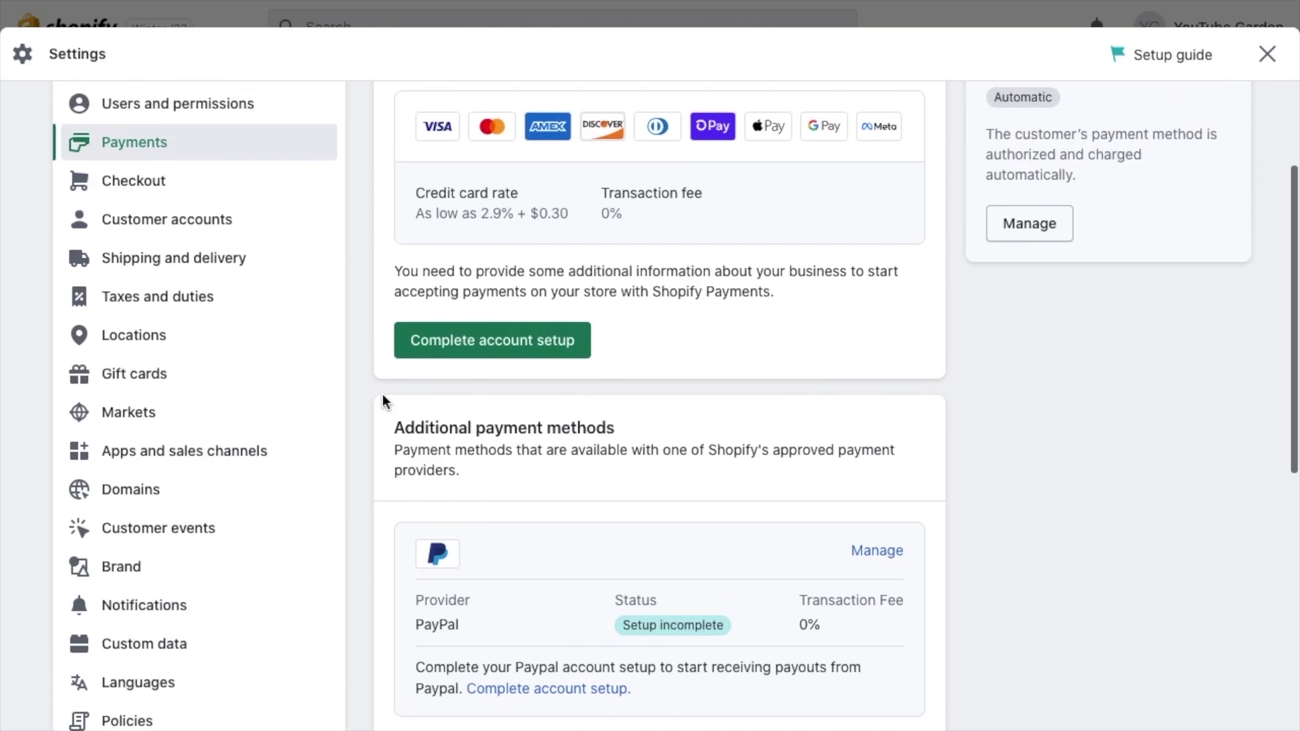
{"action": "left_click", "coordinate": [158, 514]}
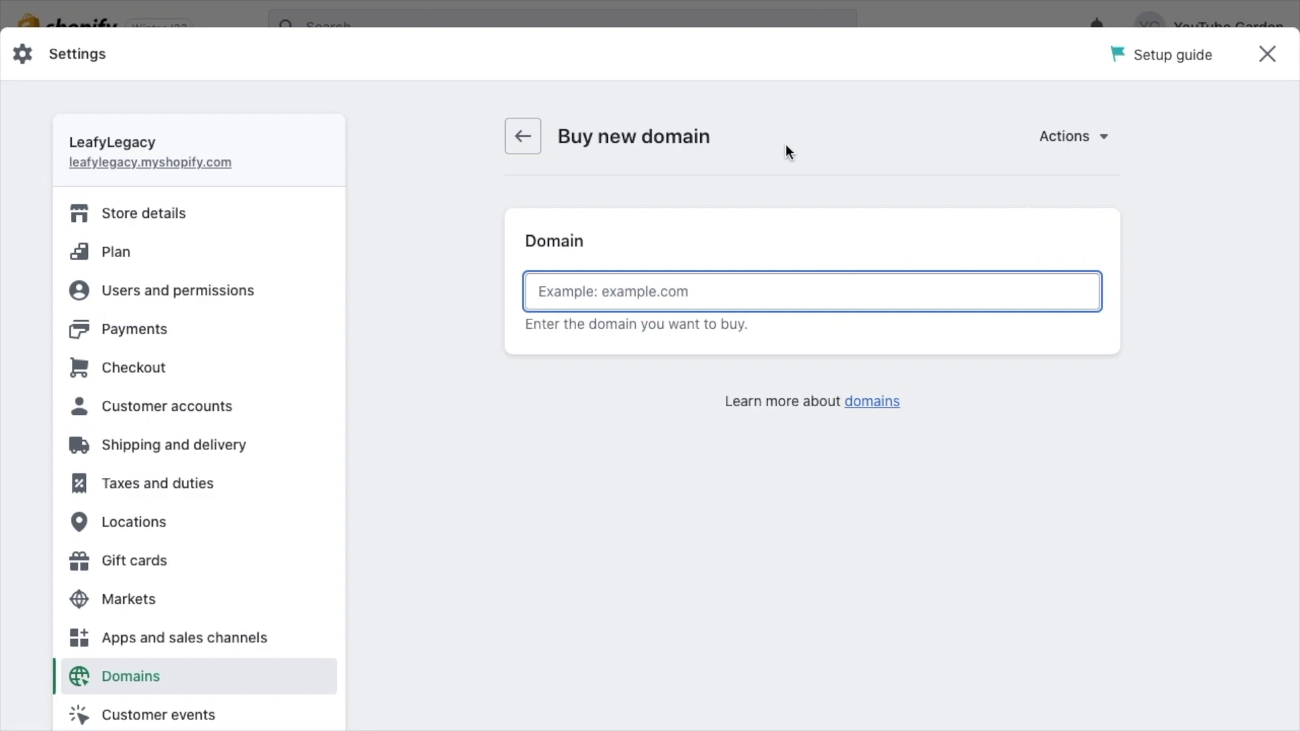
Leave Buy new domain for the Domains overview, then exit Settings back to the admin
{"action": "left_click", "coordinate": [539, 140]}
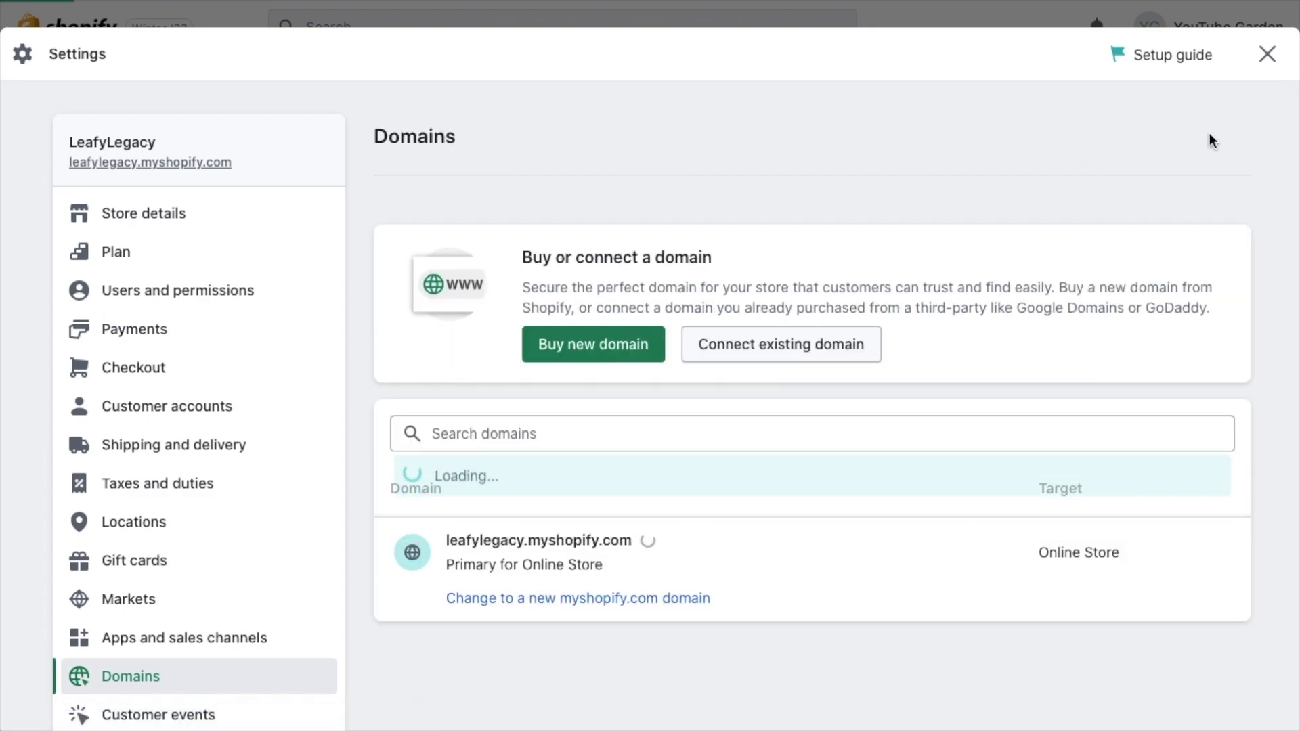
{"action": "left_click", "coordinate": [1267, 54]}
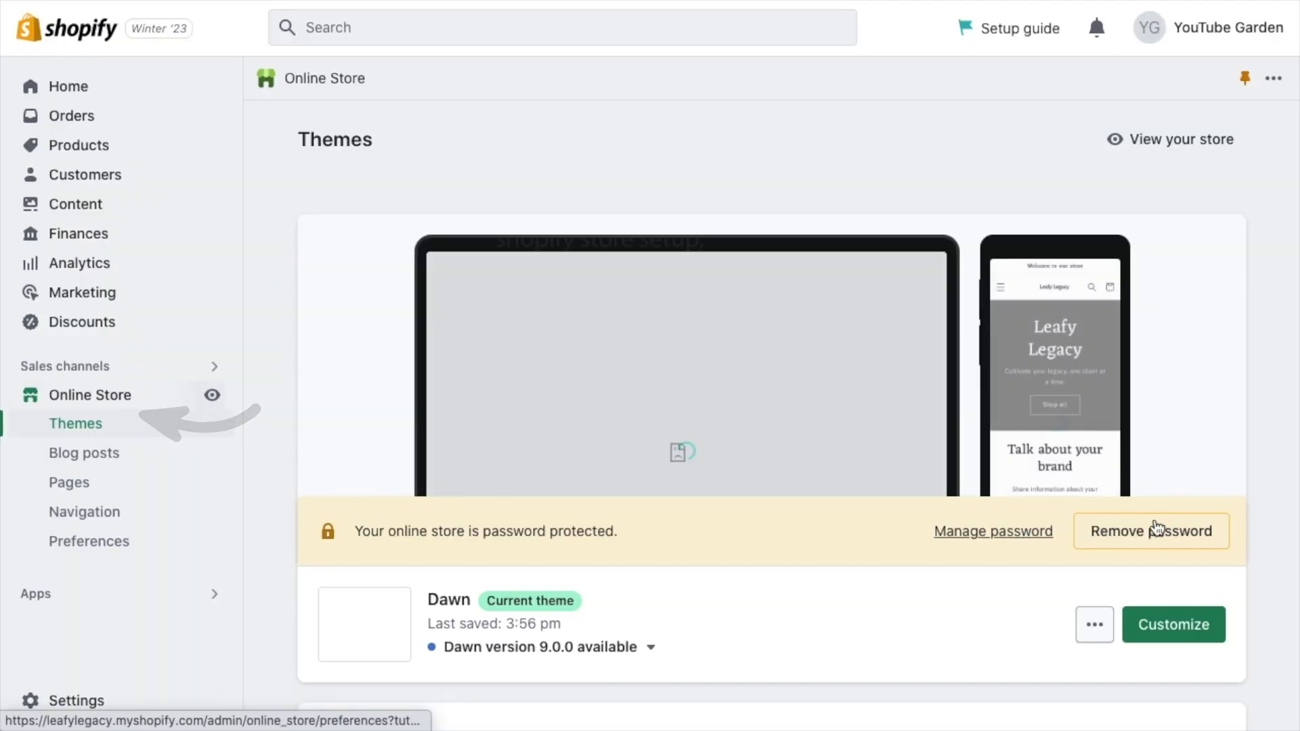
Remove the online store's password protection from the Online Store Themes page
{"action": "scroll", "coordinate": [1269, 514], "scroll_direction": "down", "scroll_amount": 3}
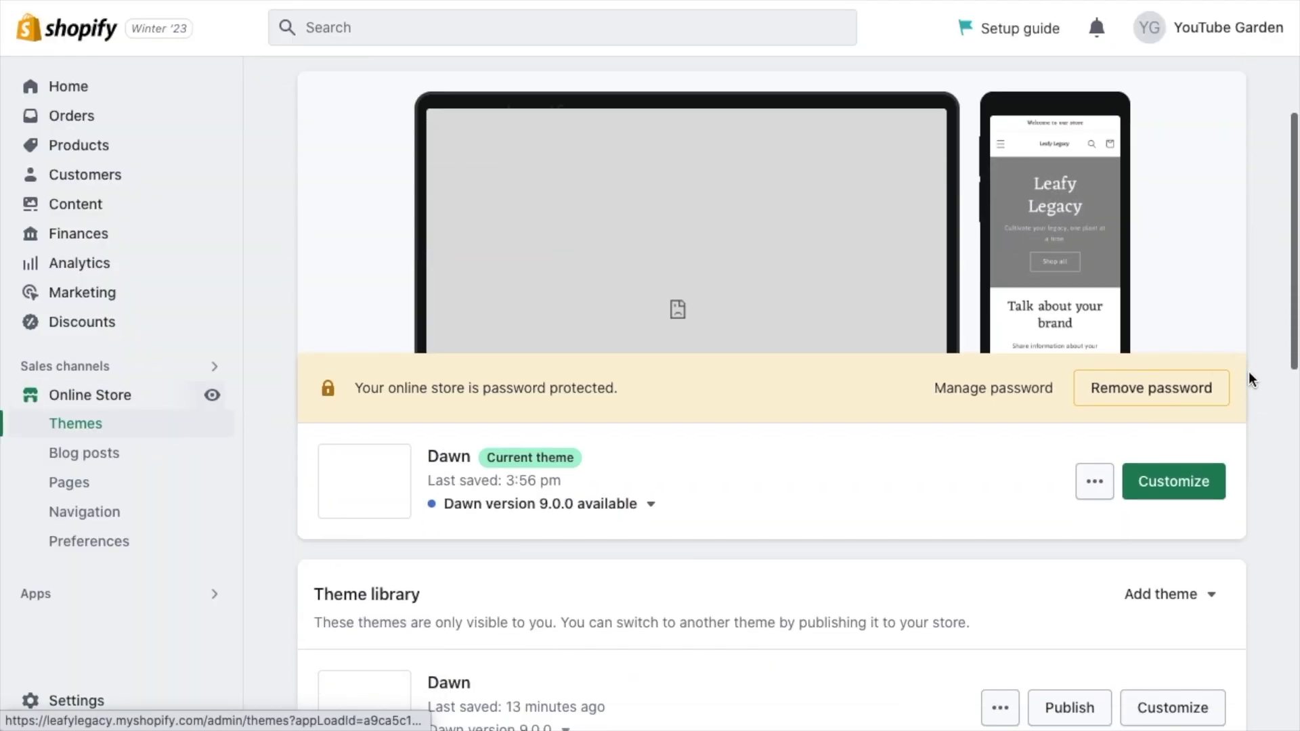
{"action": "left_click", "coordinate": [1201, 388]}
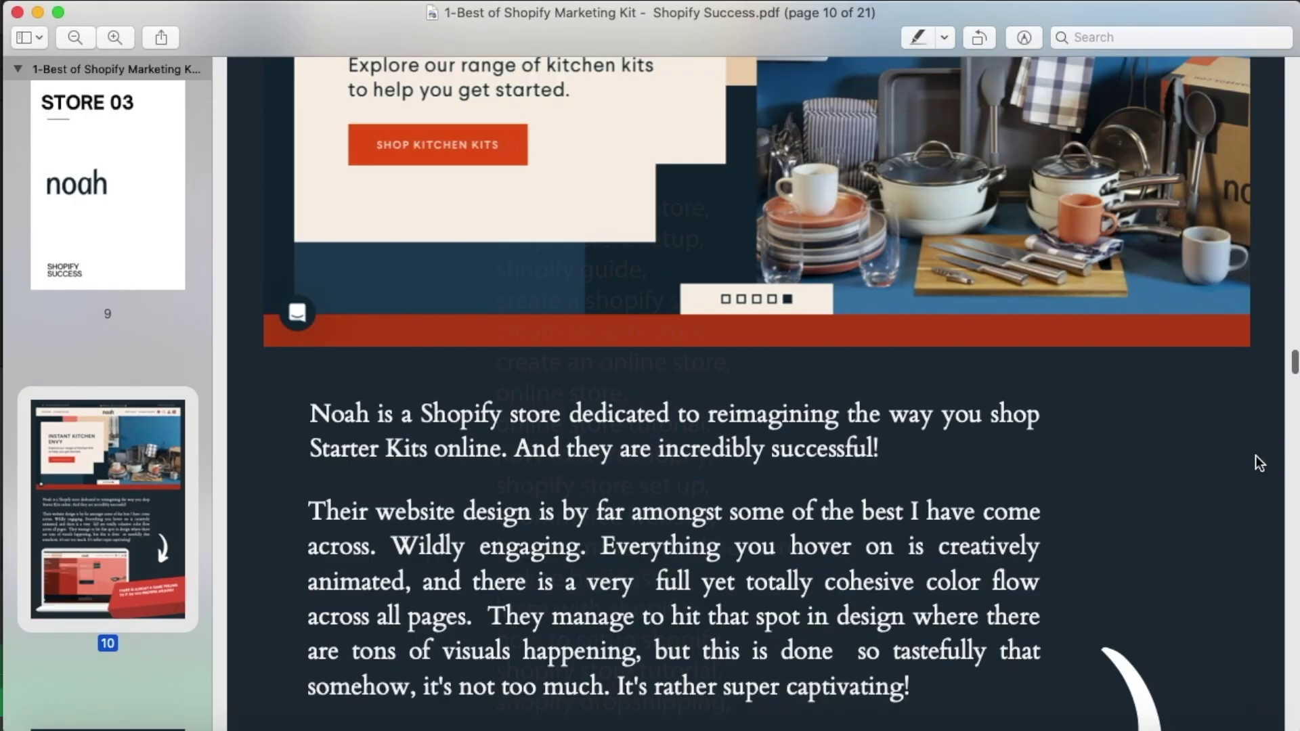
Scroll through the Marketing Kit PDF pages, then scroll the Branding Guide to page 2
{"action": "scroll", "coordinate": [1259, 464], "scroll_direction": "down", "scroll_amount": 3}
{"action": "scroll", "coordinate": [1257, 461], "scroll_direction": "down", "scroll_amount": 10}
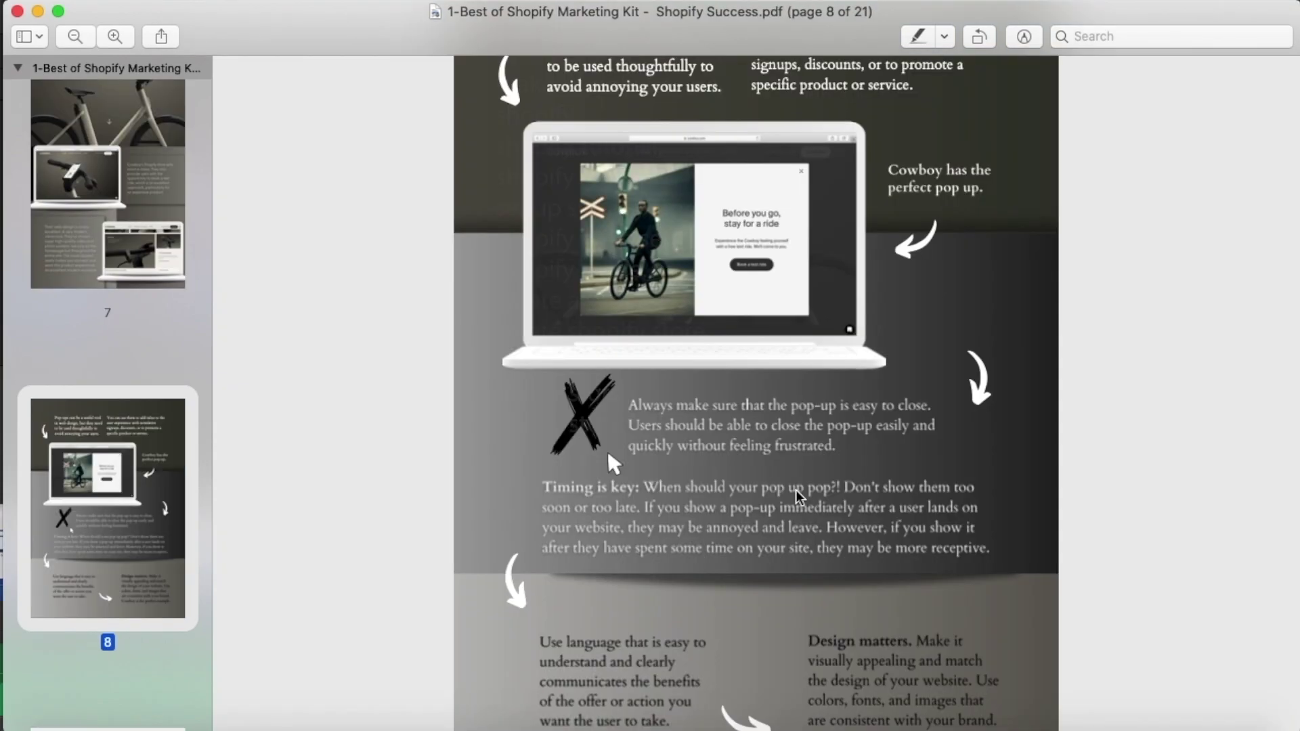
{"action": "scroll", "coordinate": [798, 497], "scroll_direction": "up", "scroll_amount": 5}
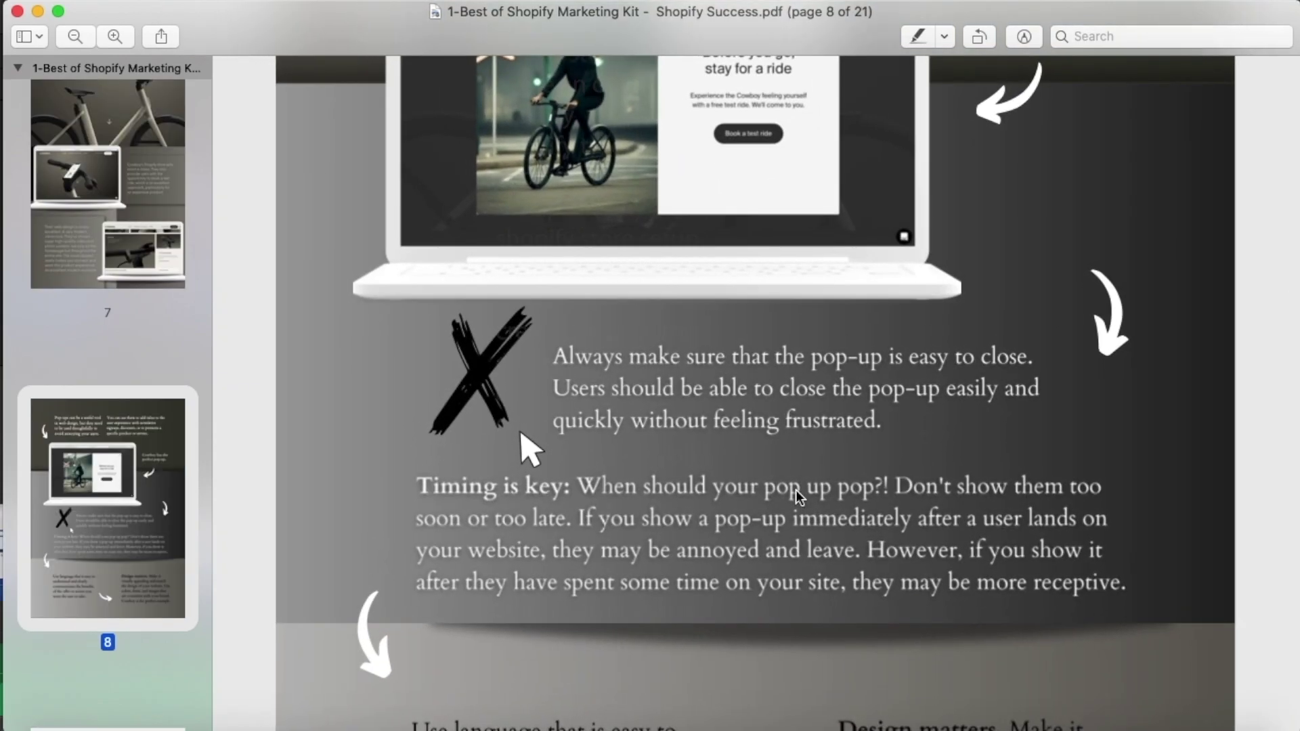
{"action": "scroll", "coordinate": [797, 493], "scroll_direction": "up", "scroll_amount": 6}
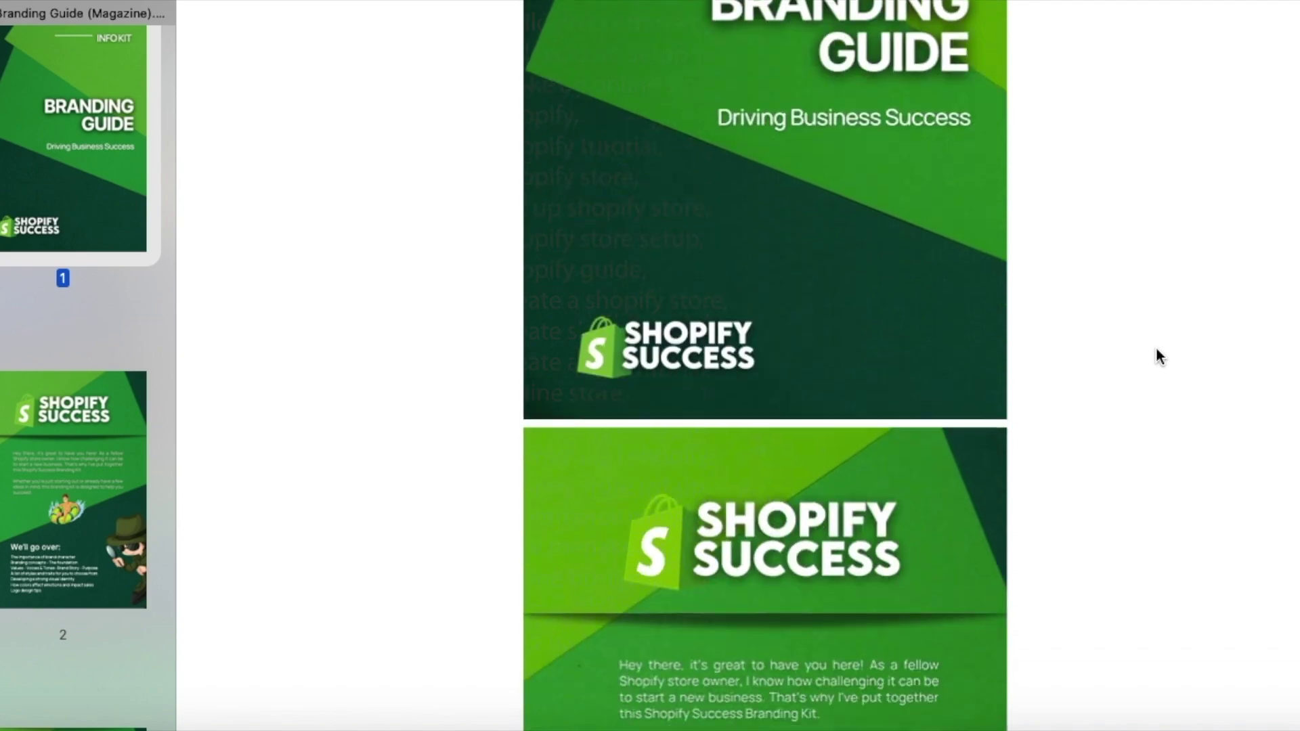
{"action": "scroll", "coordinate": [1159, 357], "scroll_direction": "down", "scroll_amount": 1}
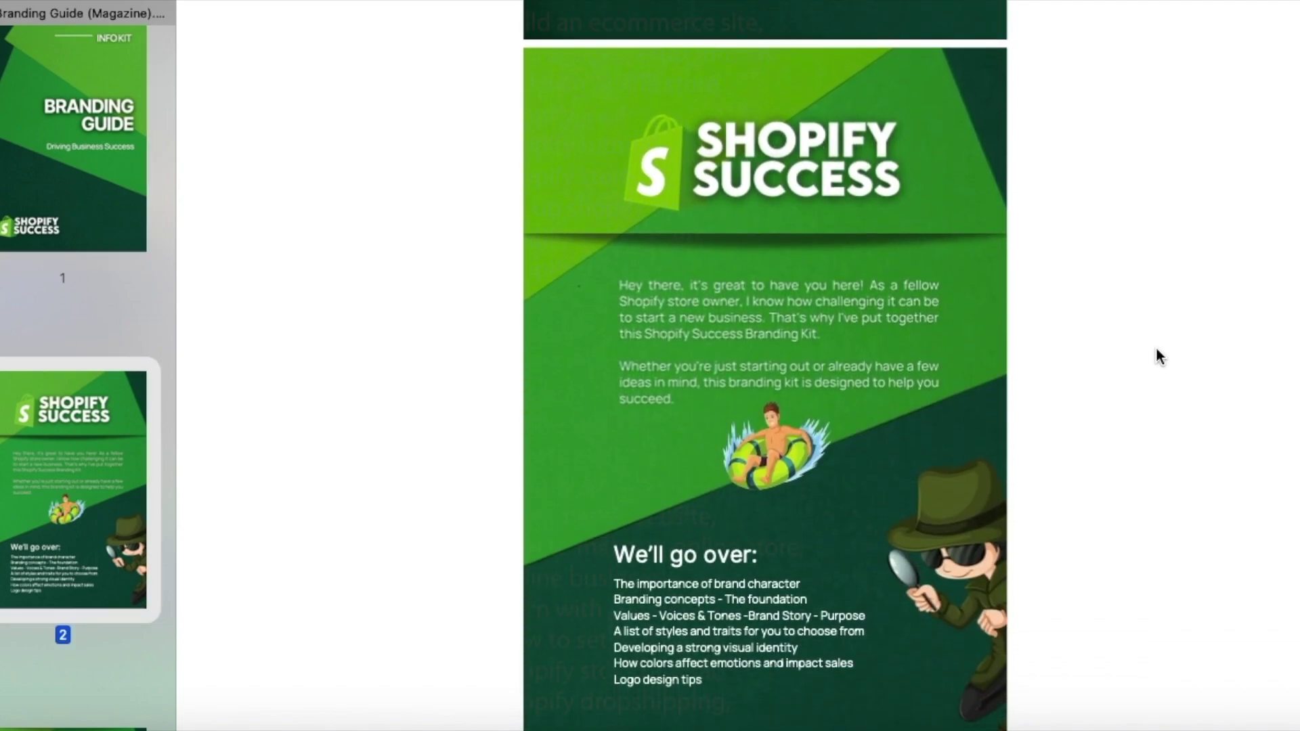